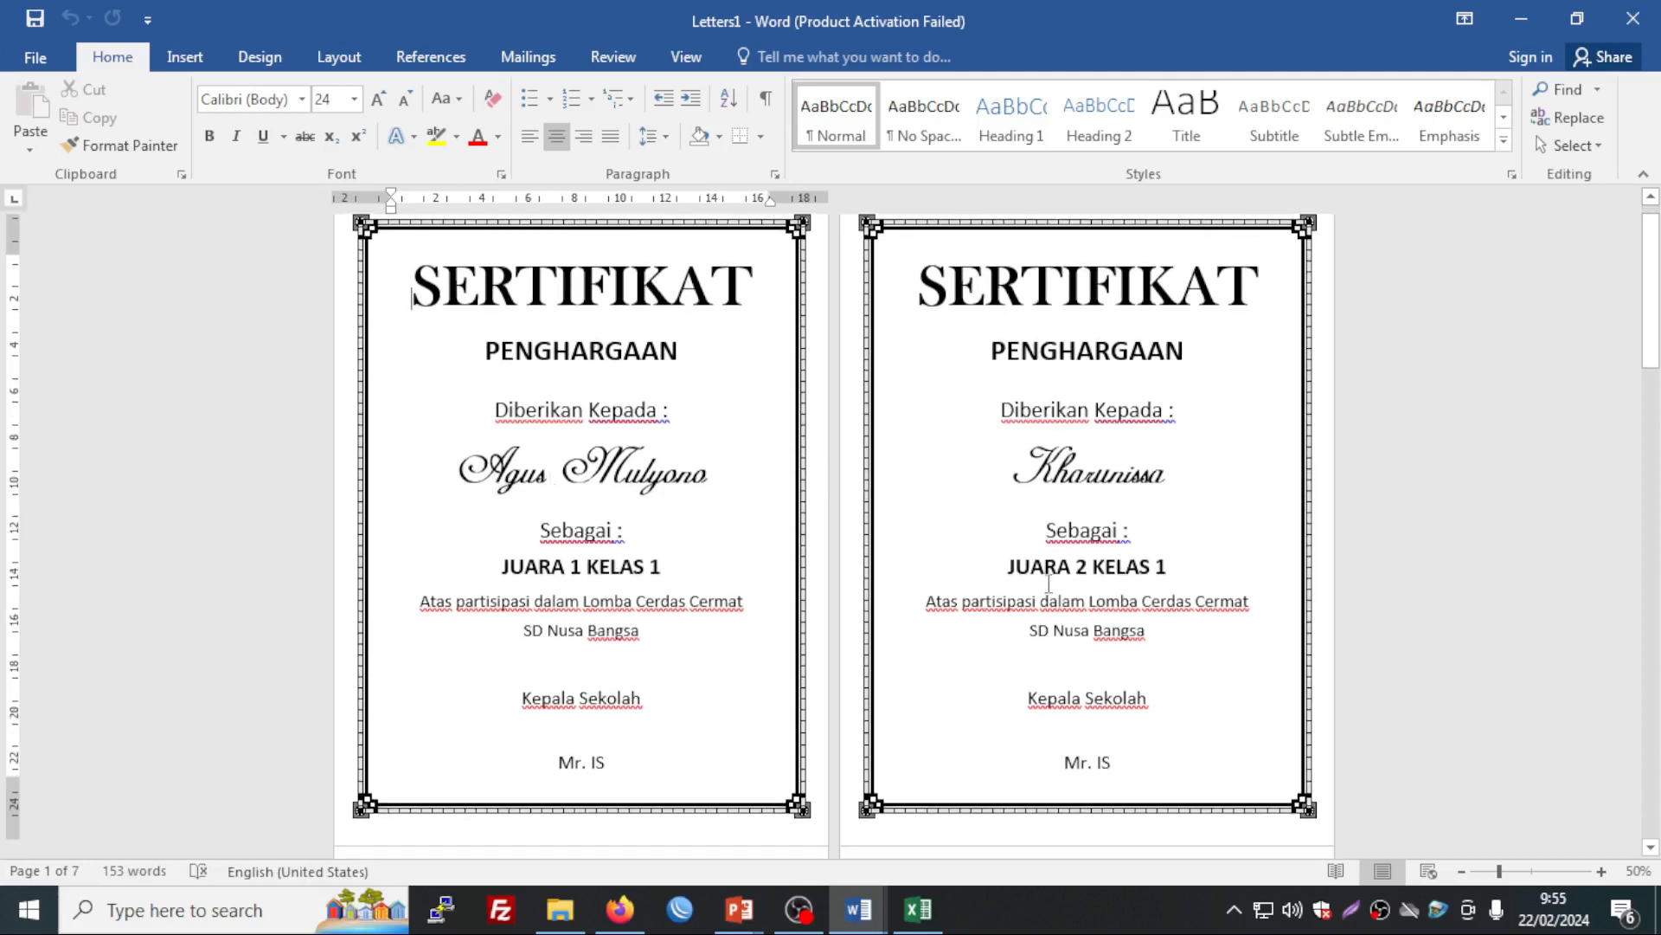
Step: Scroll through the seven merged SERTIFIKAT PENGHARGAAN certificates in Letters1
scroll(1104, 564, down, 1)
scroll(1104, 564, down, 10)
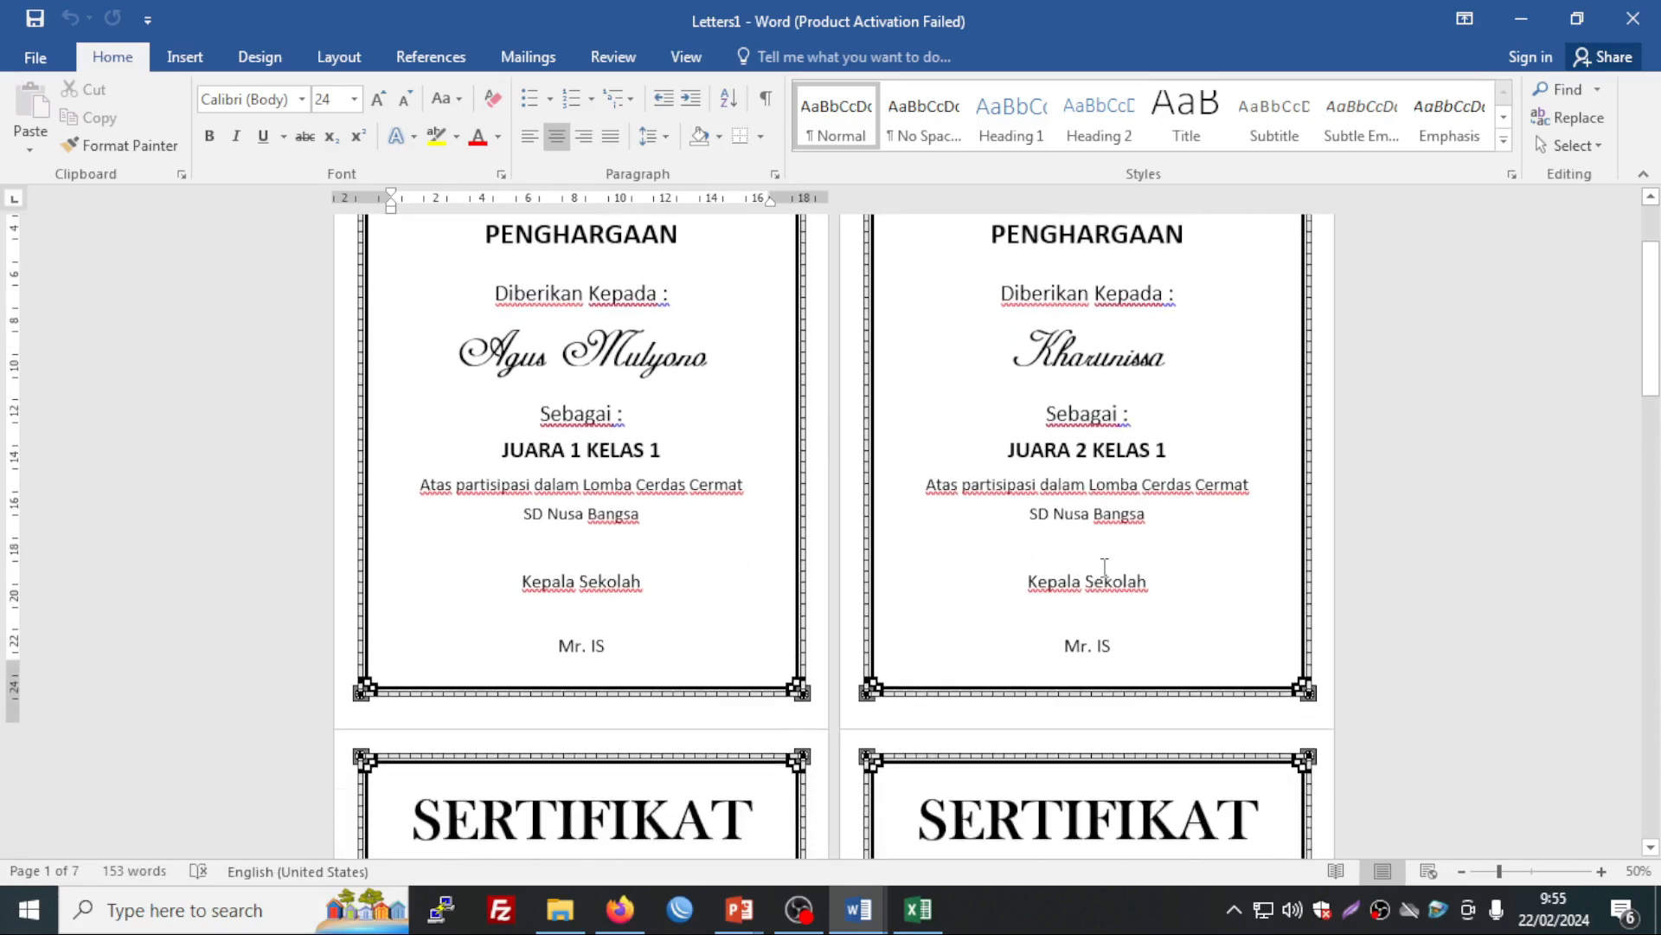
scroll(1105, 567, down, 5)
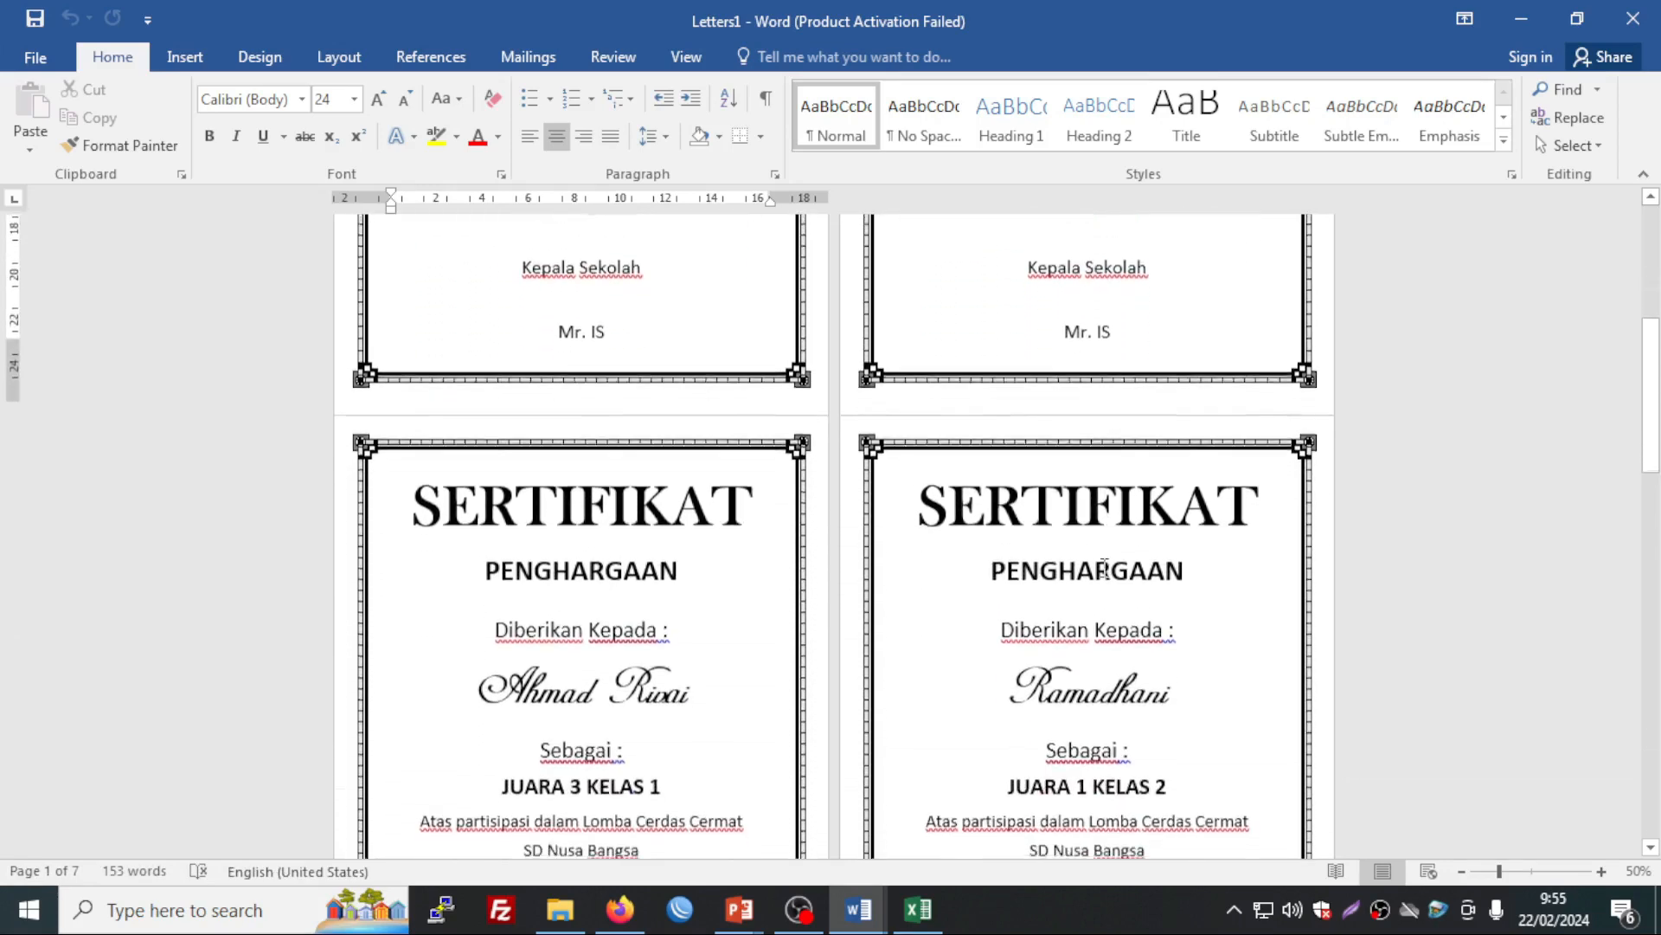
scroll(1105, 567, down, 3)
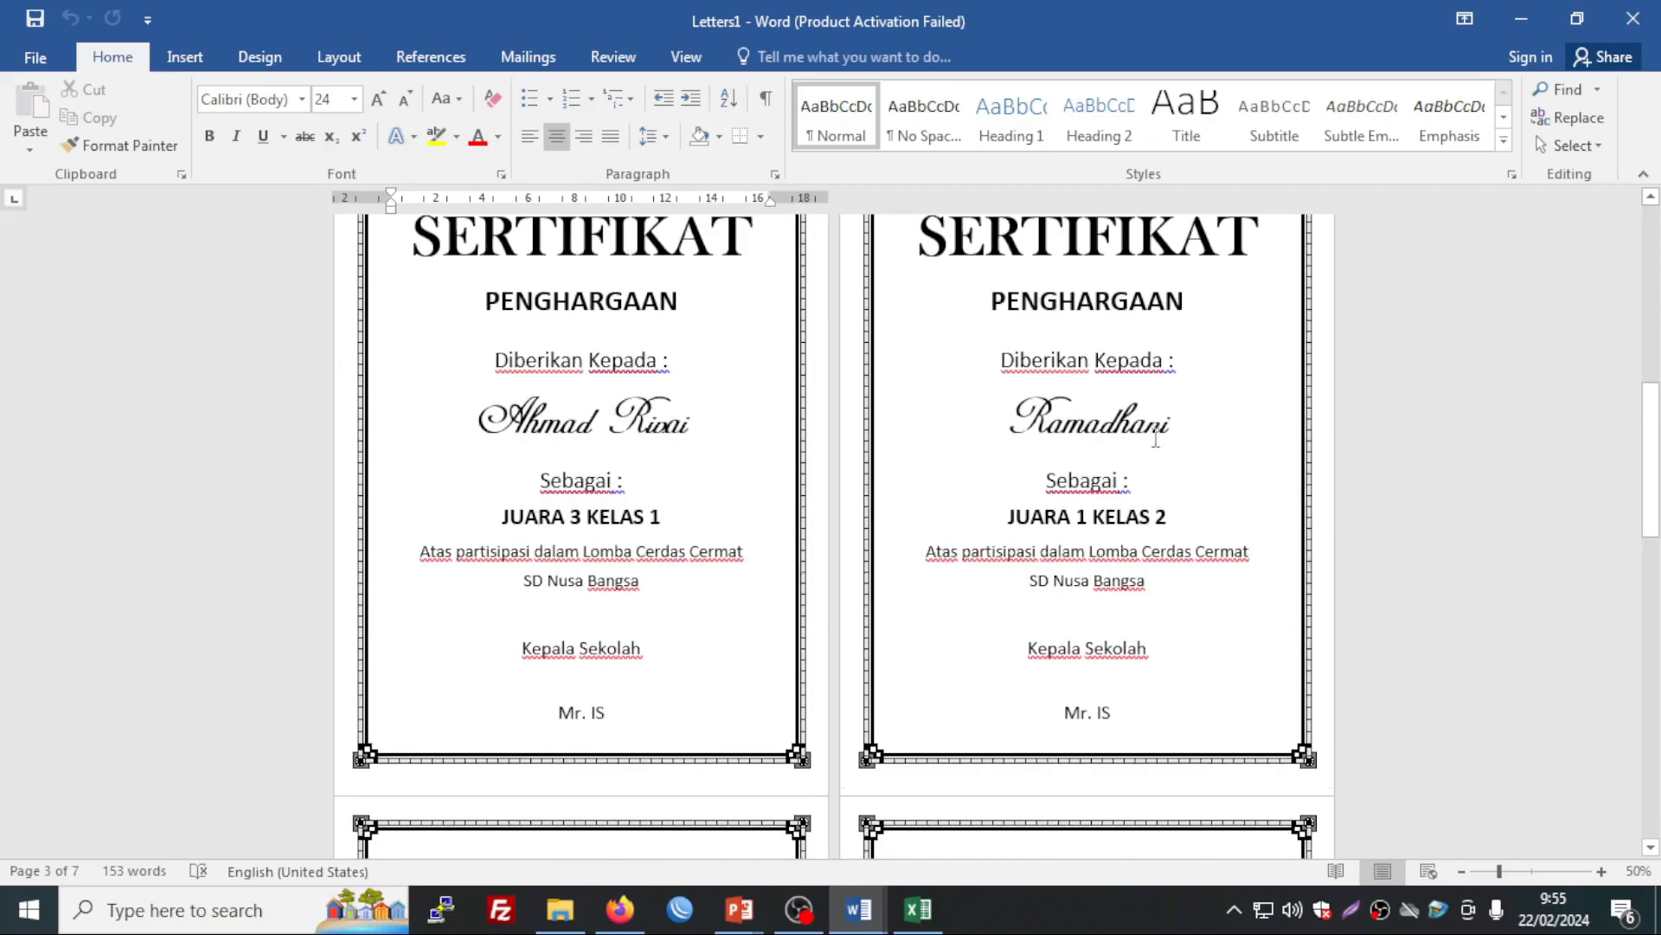
scroll(1156, 439, down, 8)
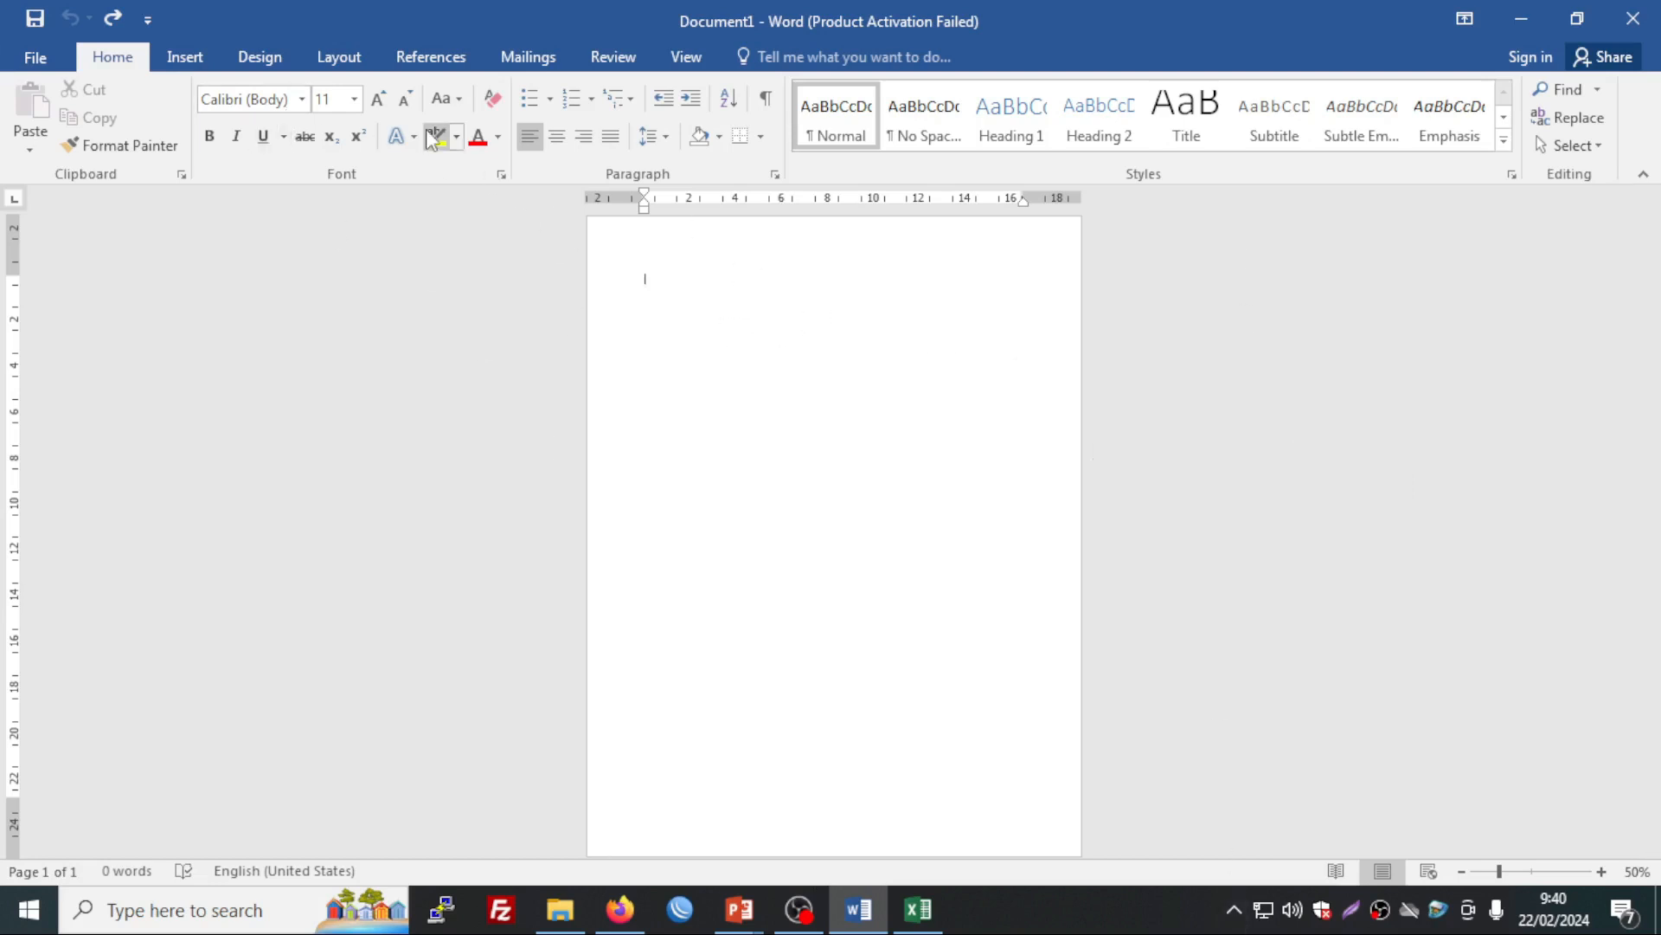
Step: Center the first line of the blank page and set the font size to 28
click(559, 154)
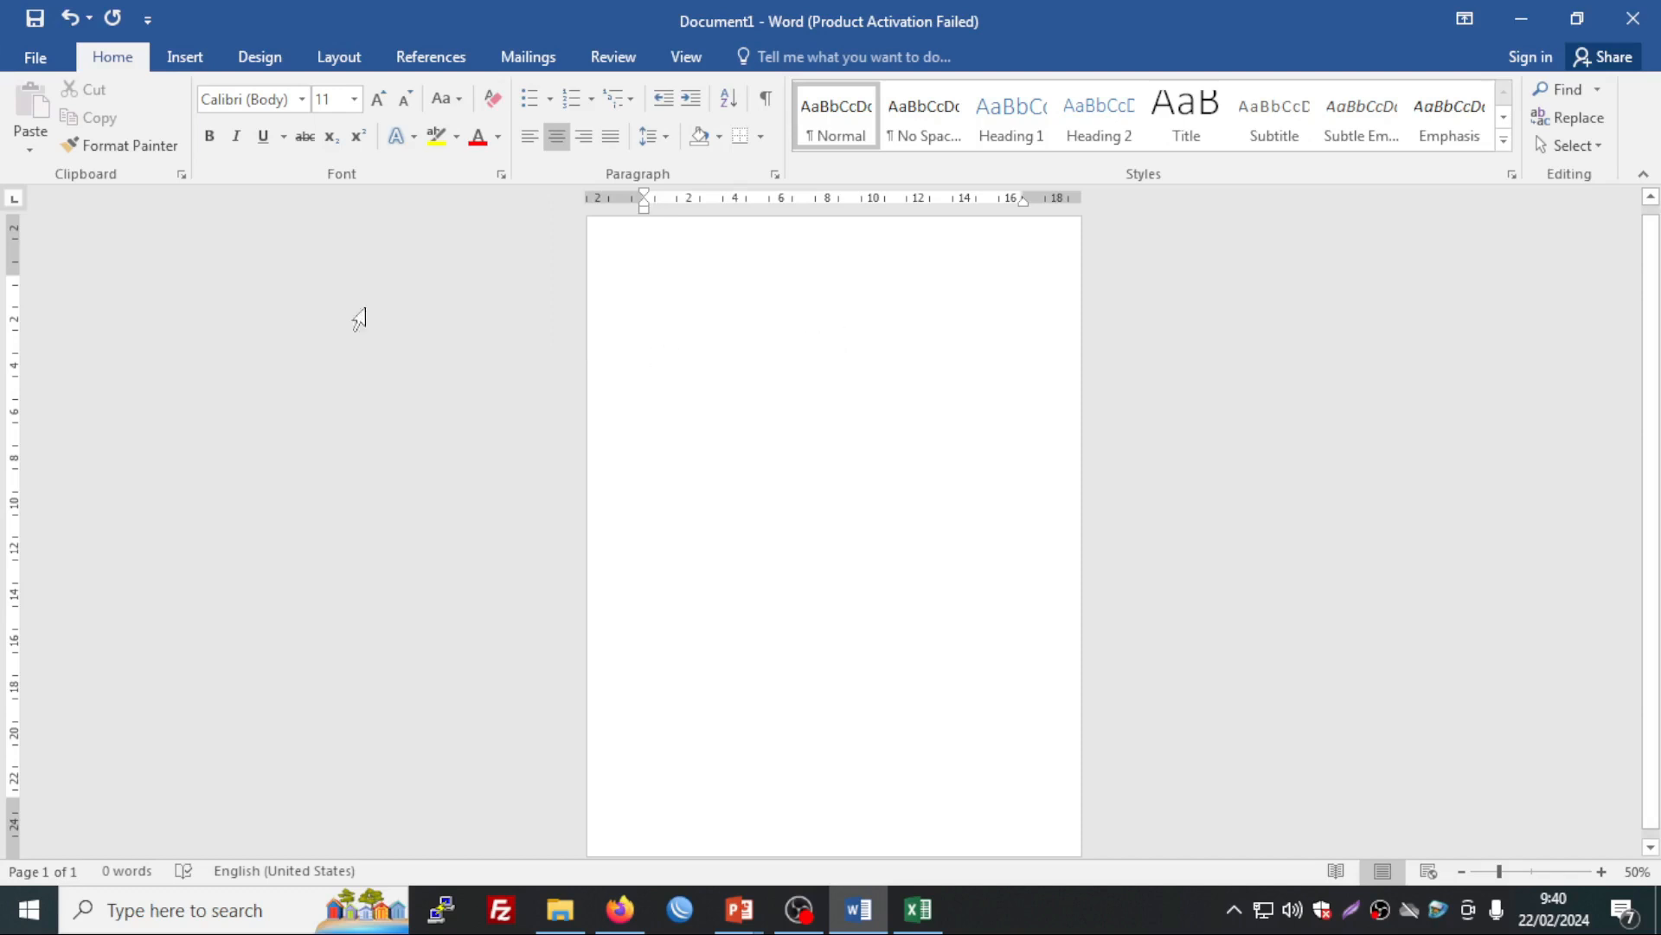
click(355, 99)
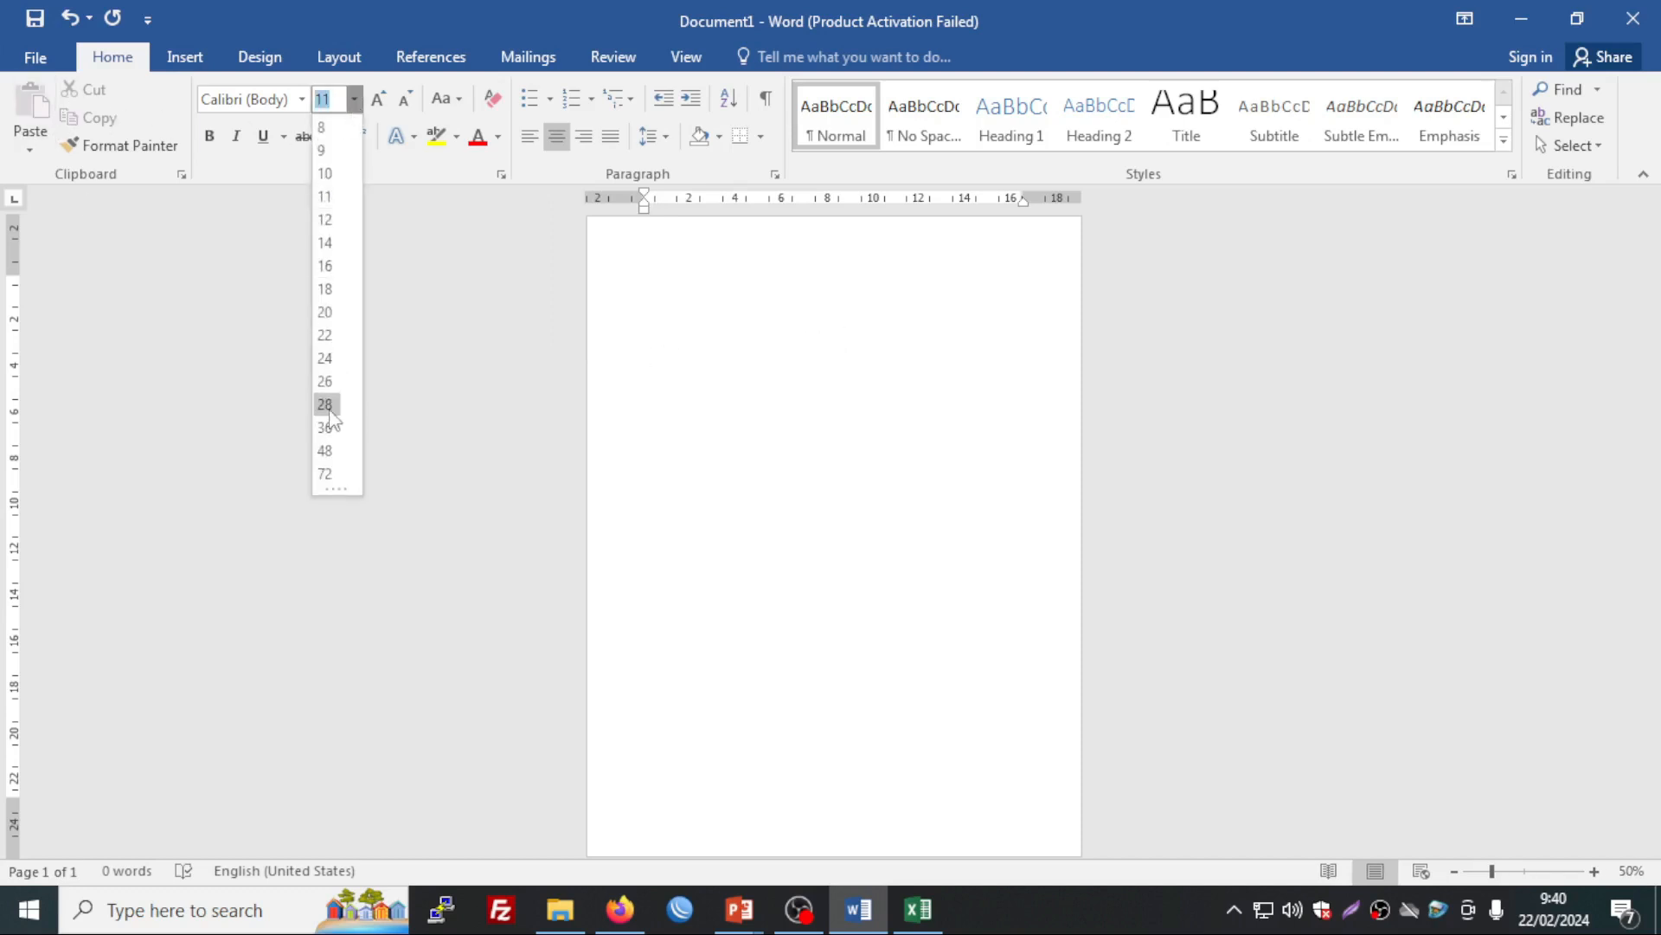
click(878, 326)
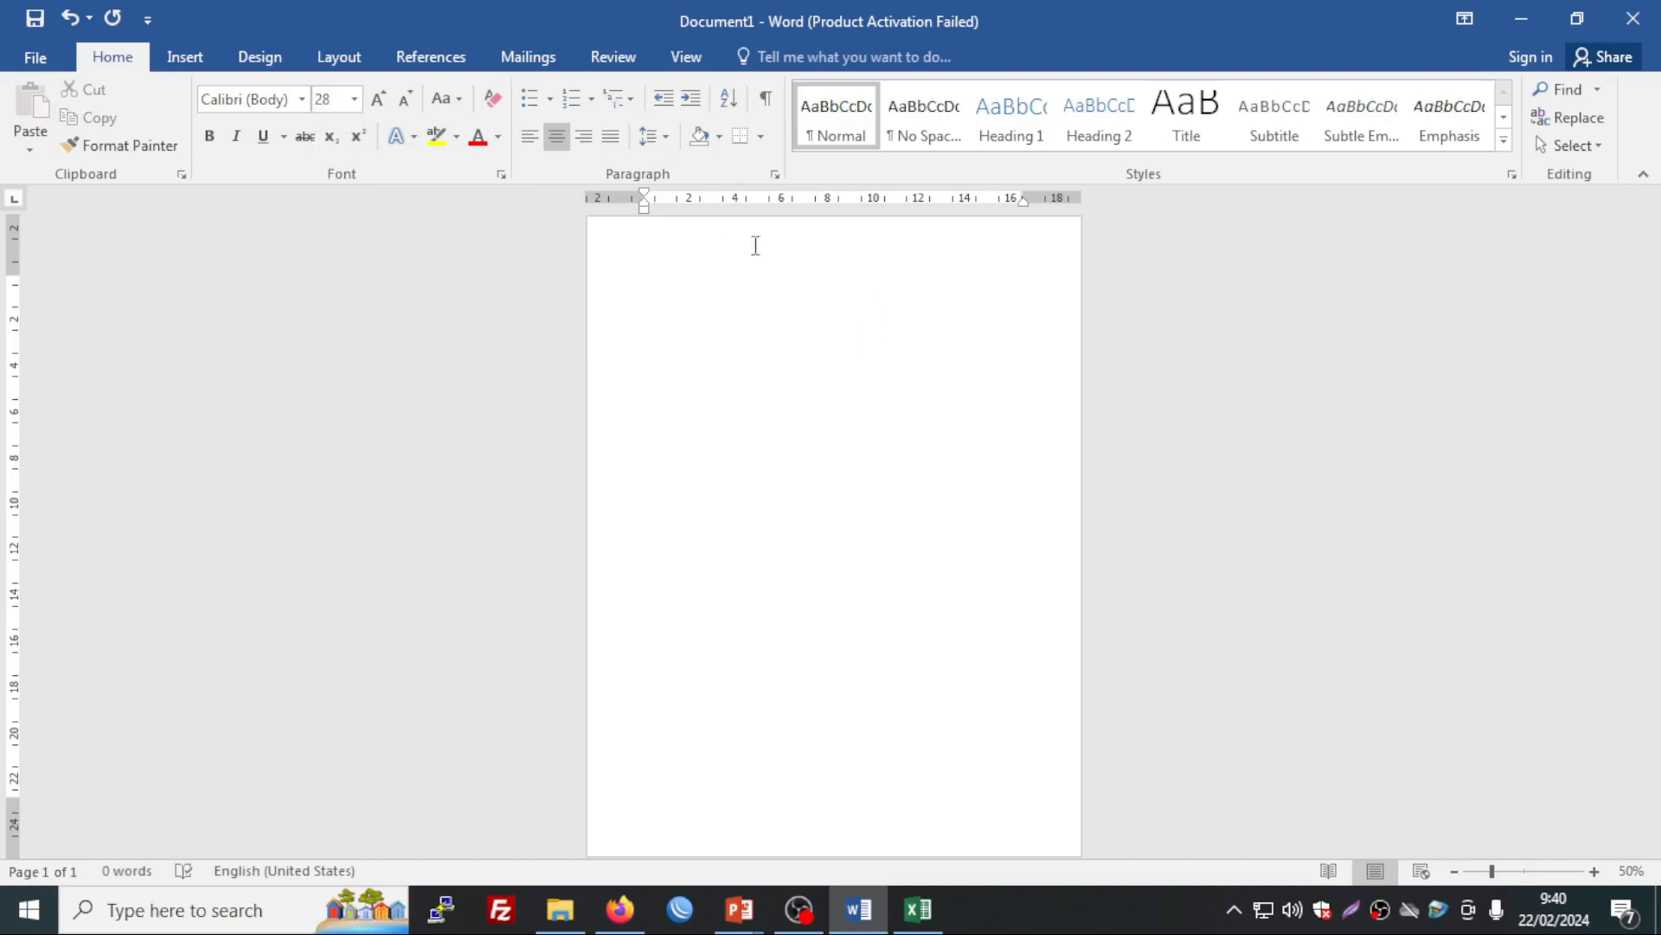
click(261, 57)
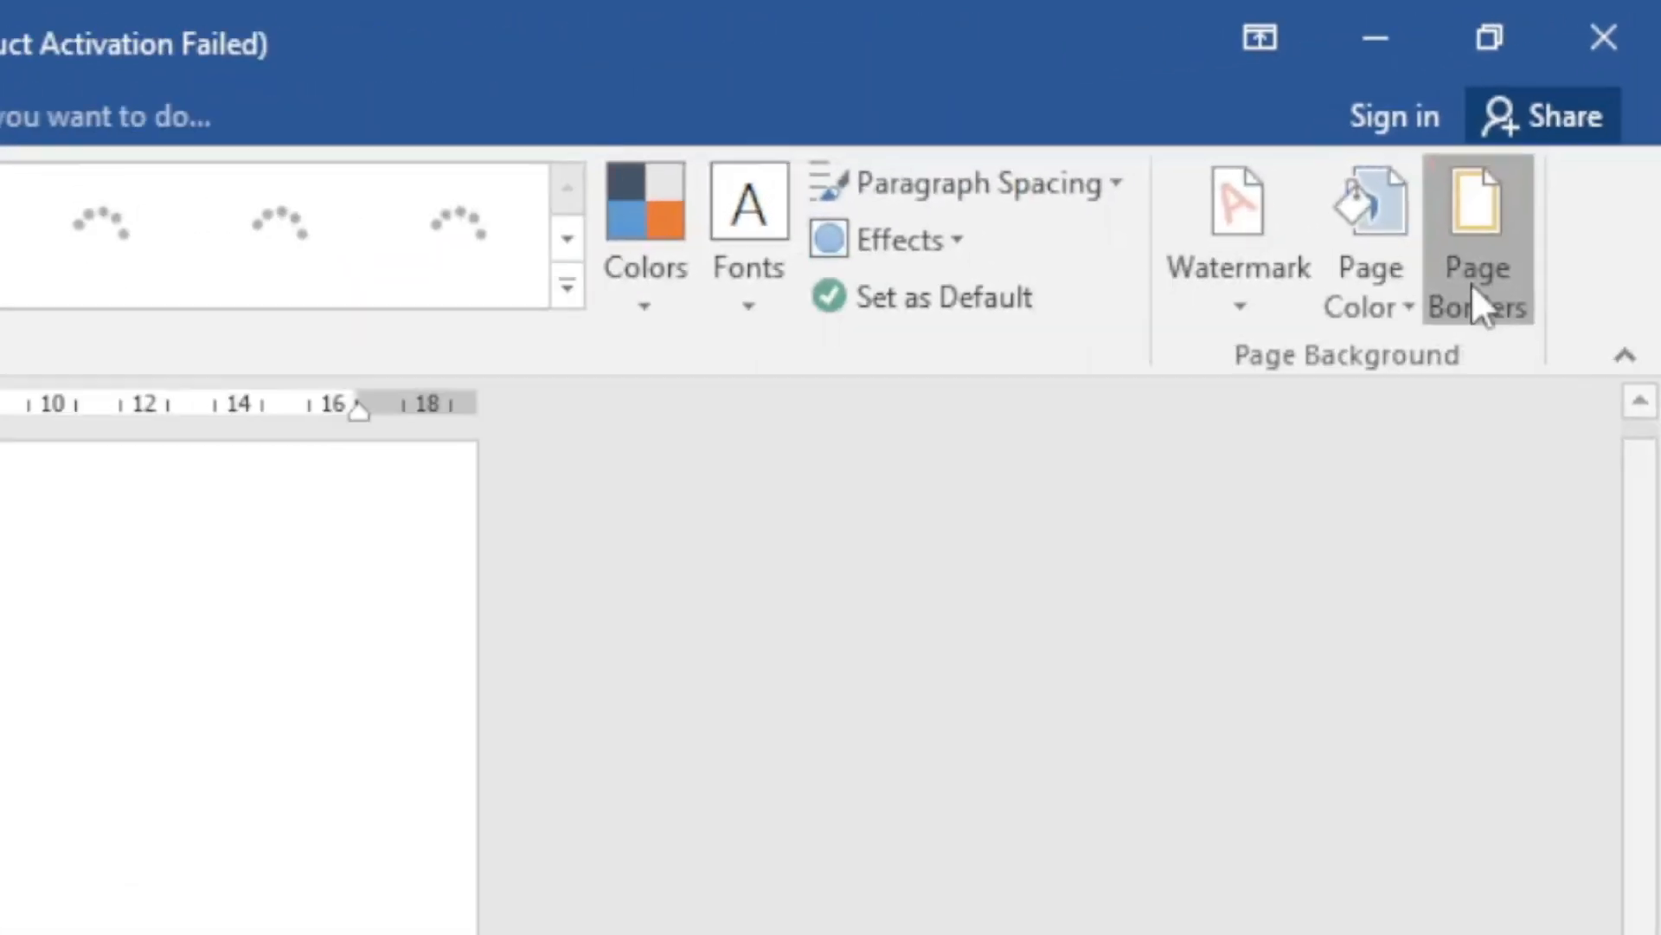
Step: Apply the black frame art page border at 31 pt width to the page
click(1476, 291)
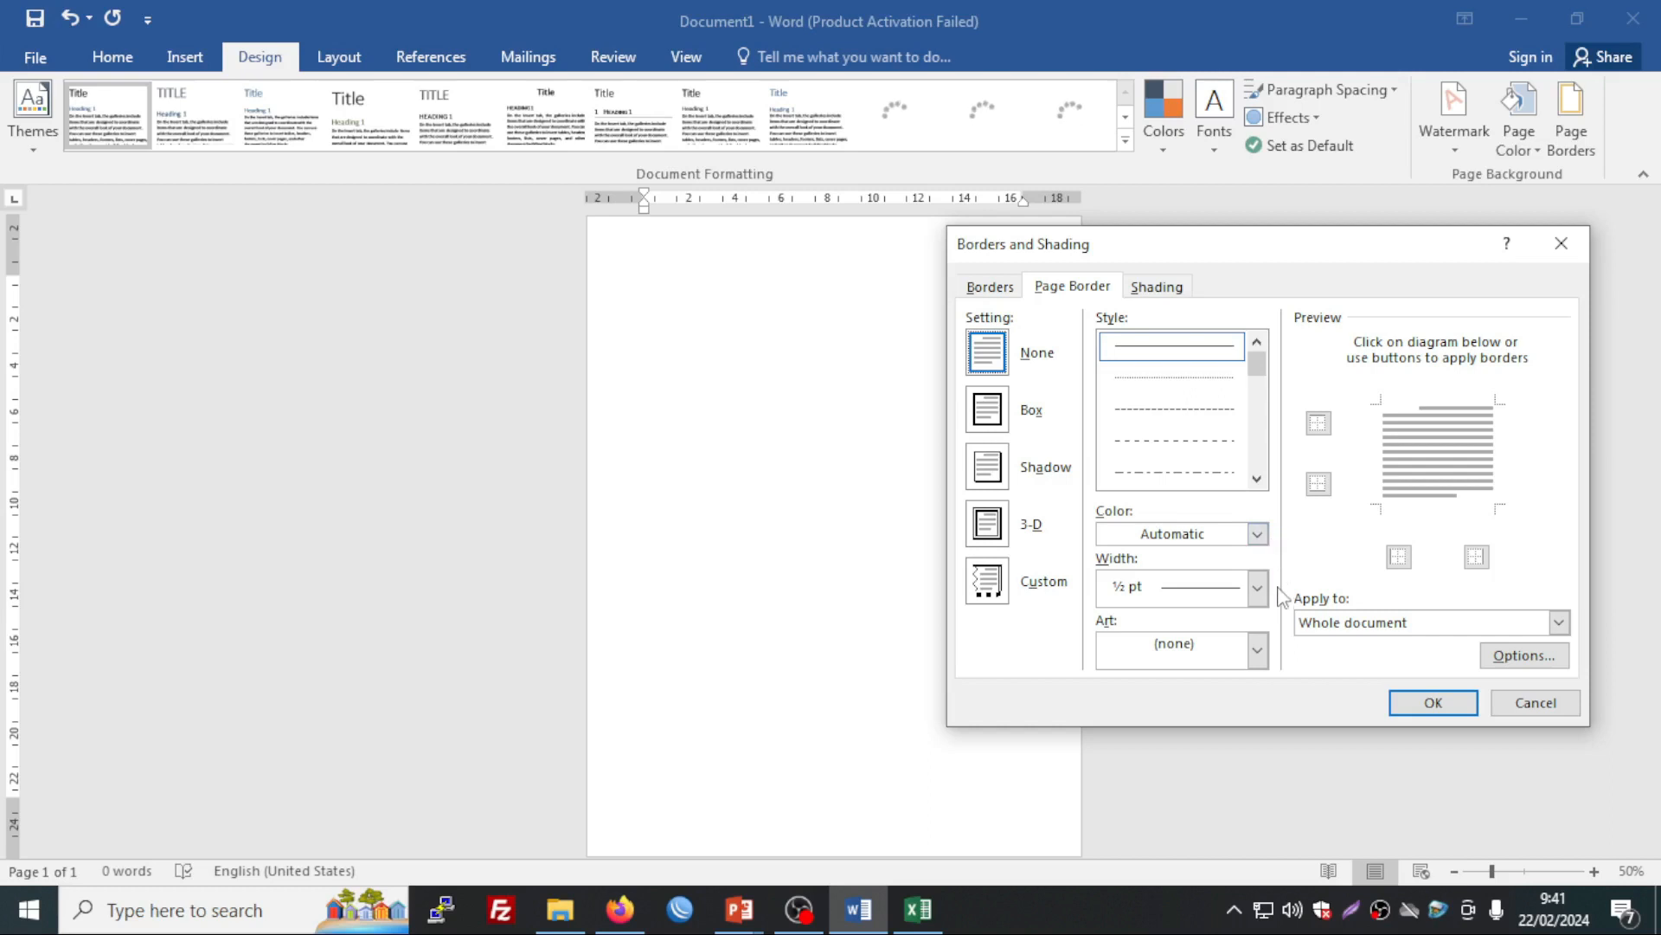
click(1257, 654)
mouse_move(1261, 707)
mouse_down()
mouse_move(1259, 749)
mouse_move(1253, 737)
mouse_up()
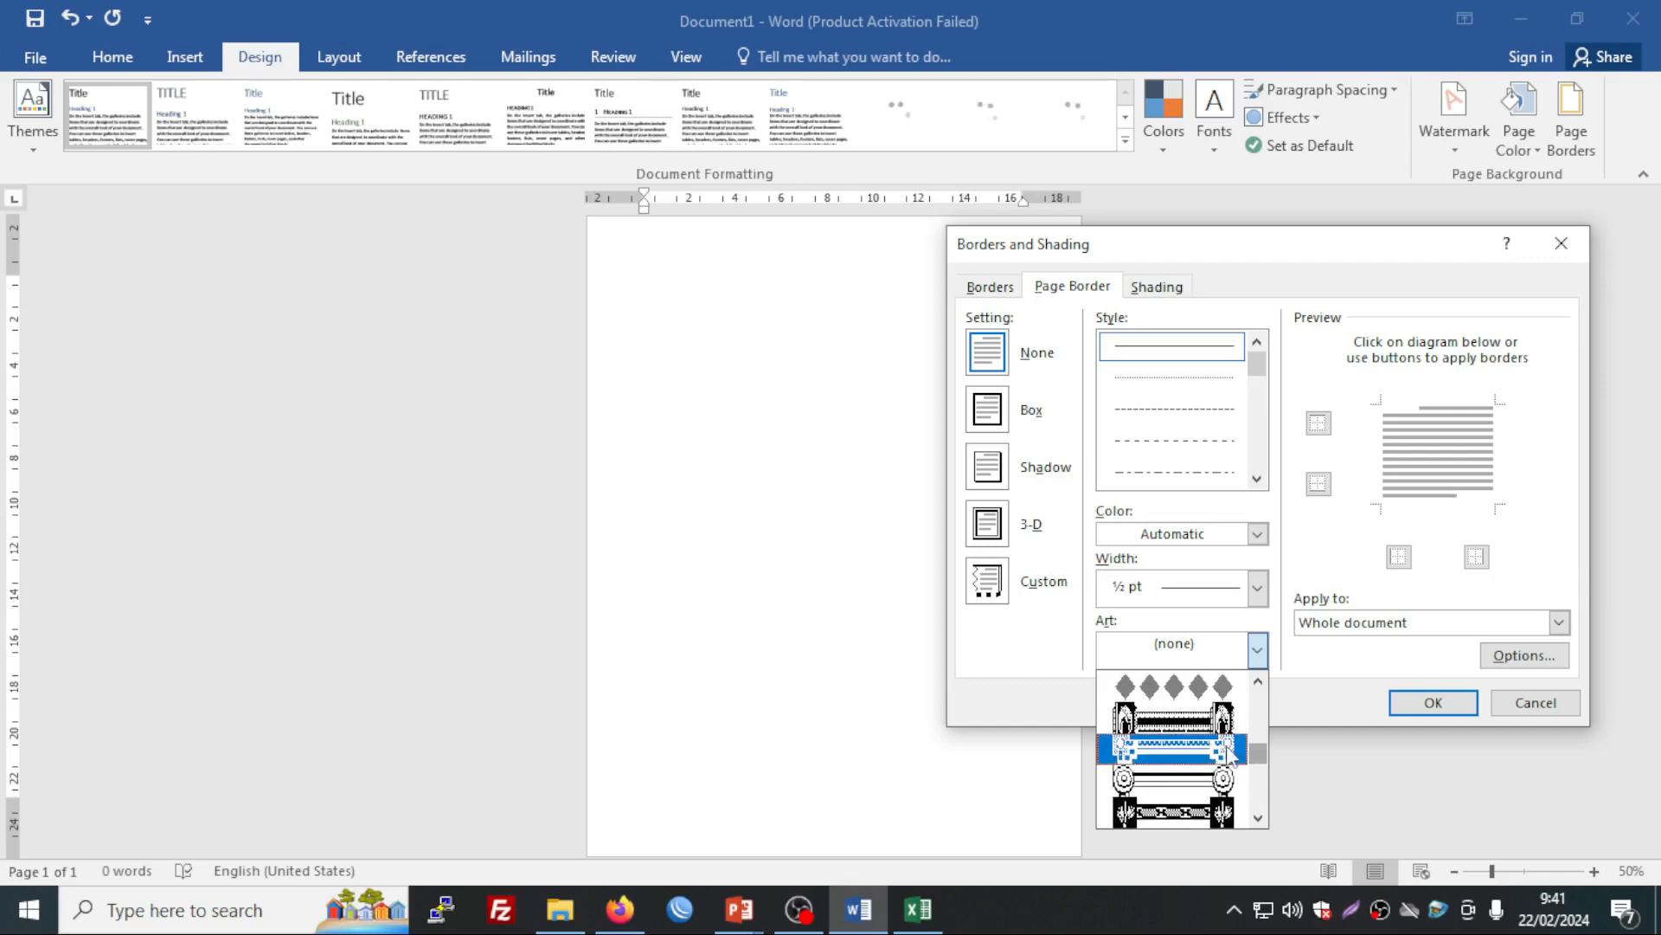
click(1214, 750)
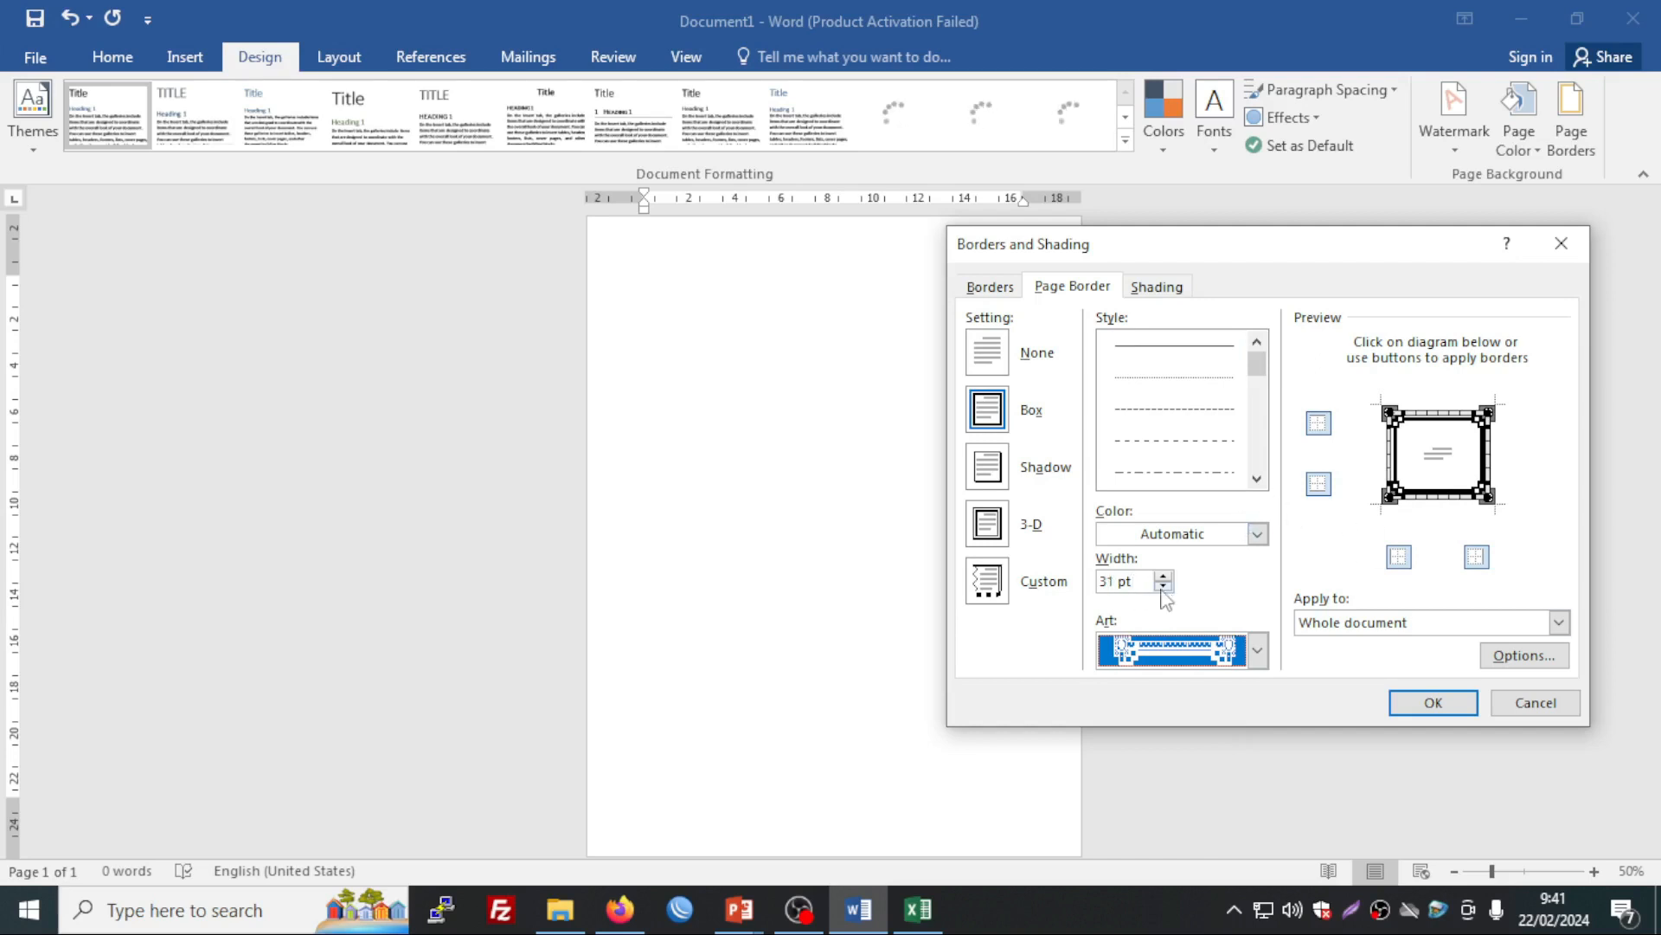
click(1161, 589)
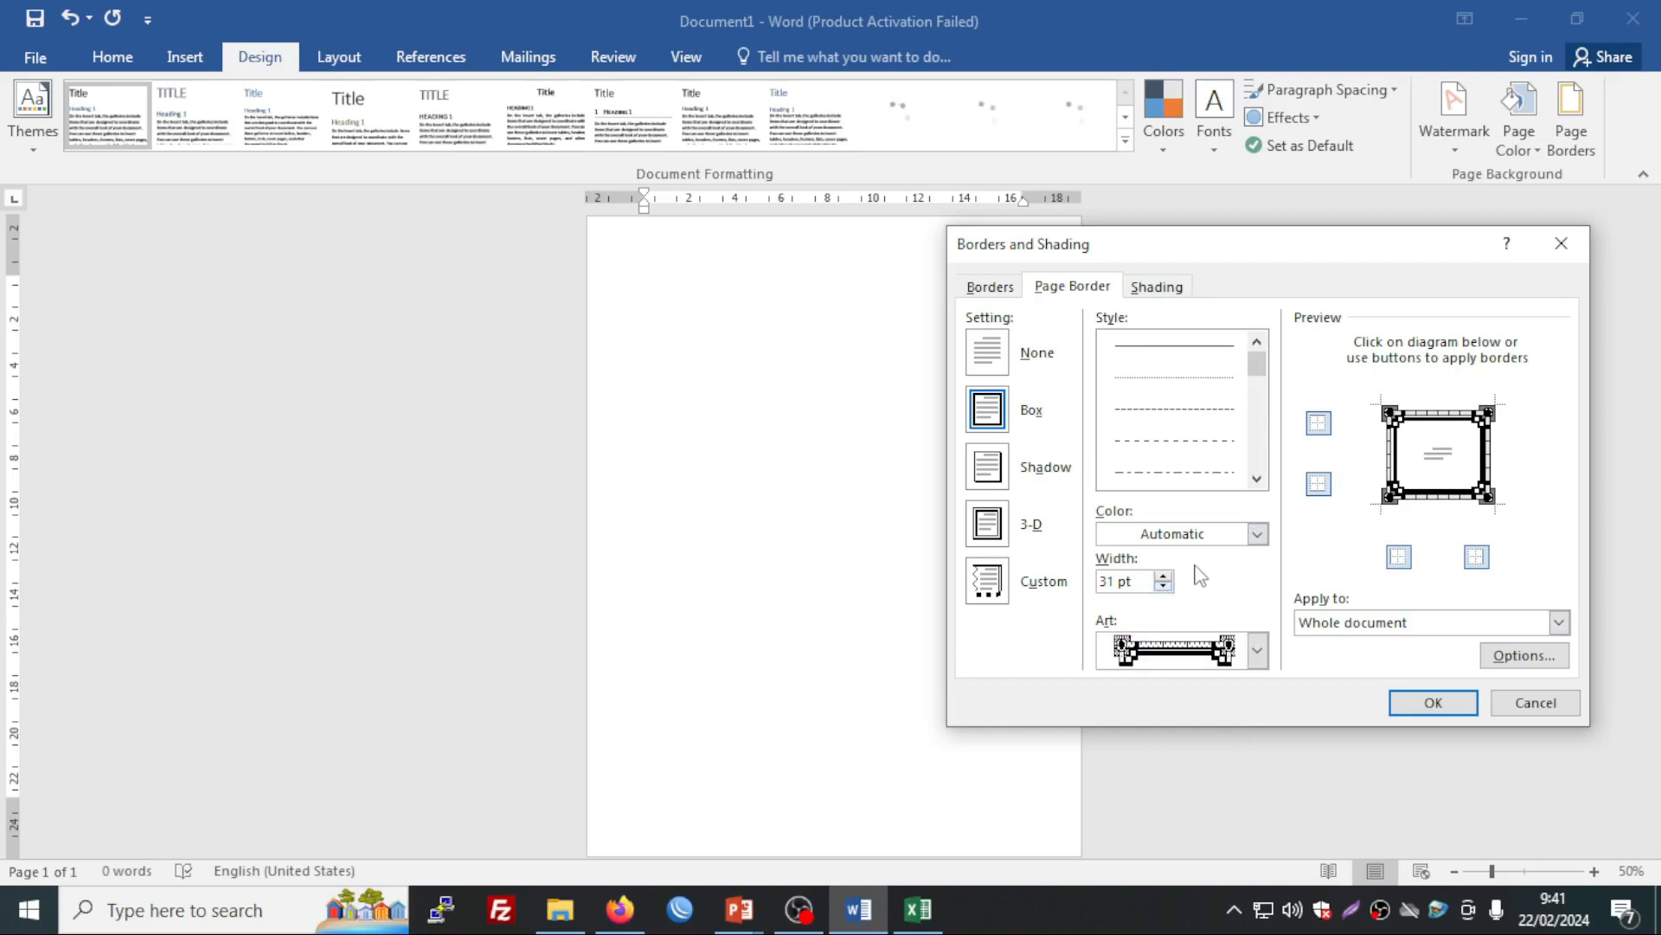
click(1164, 587)
click(1163, 587)
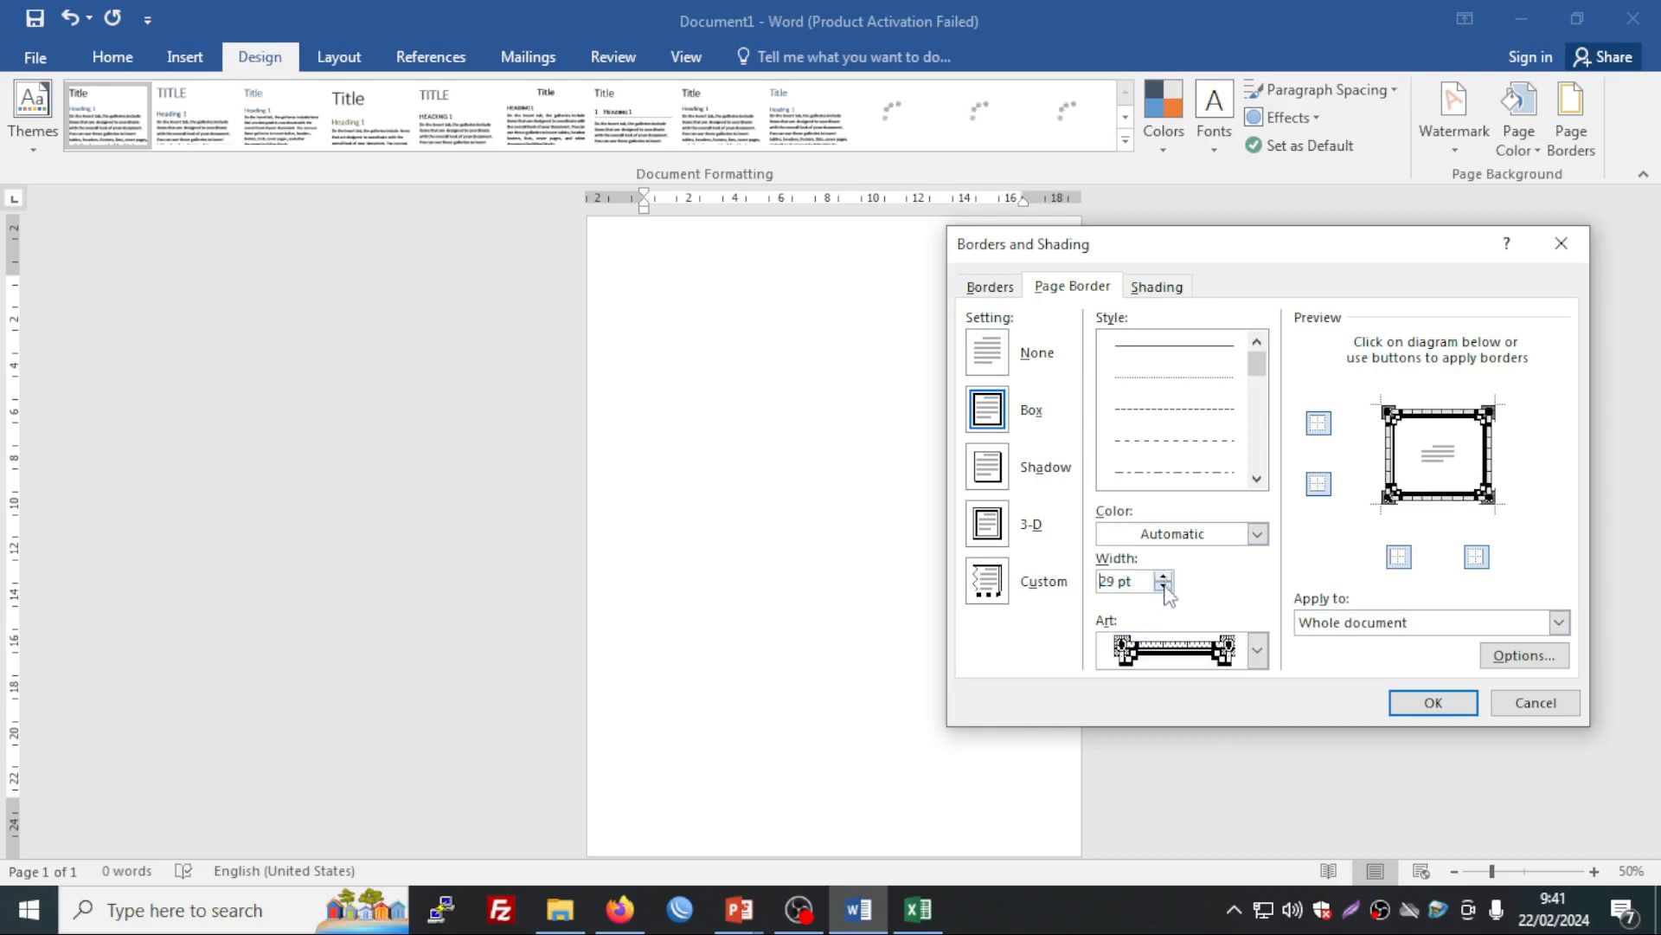
click(1164, 576)
click(1164, 576)
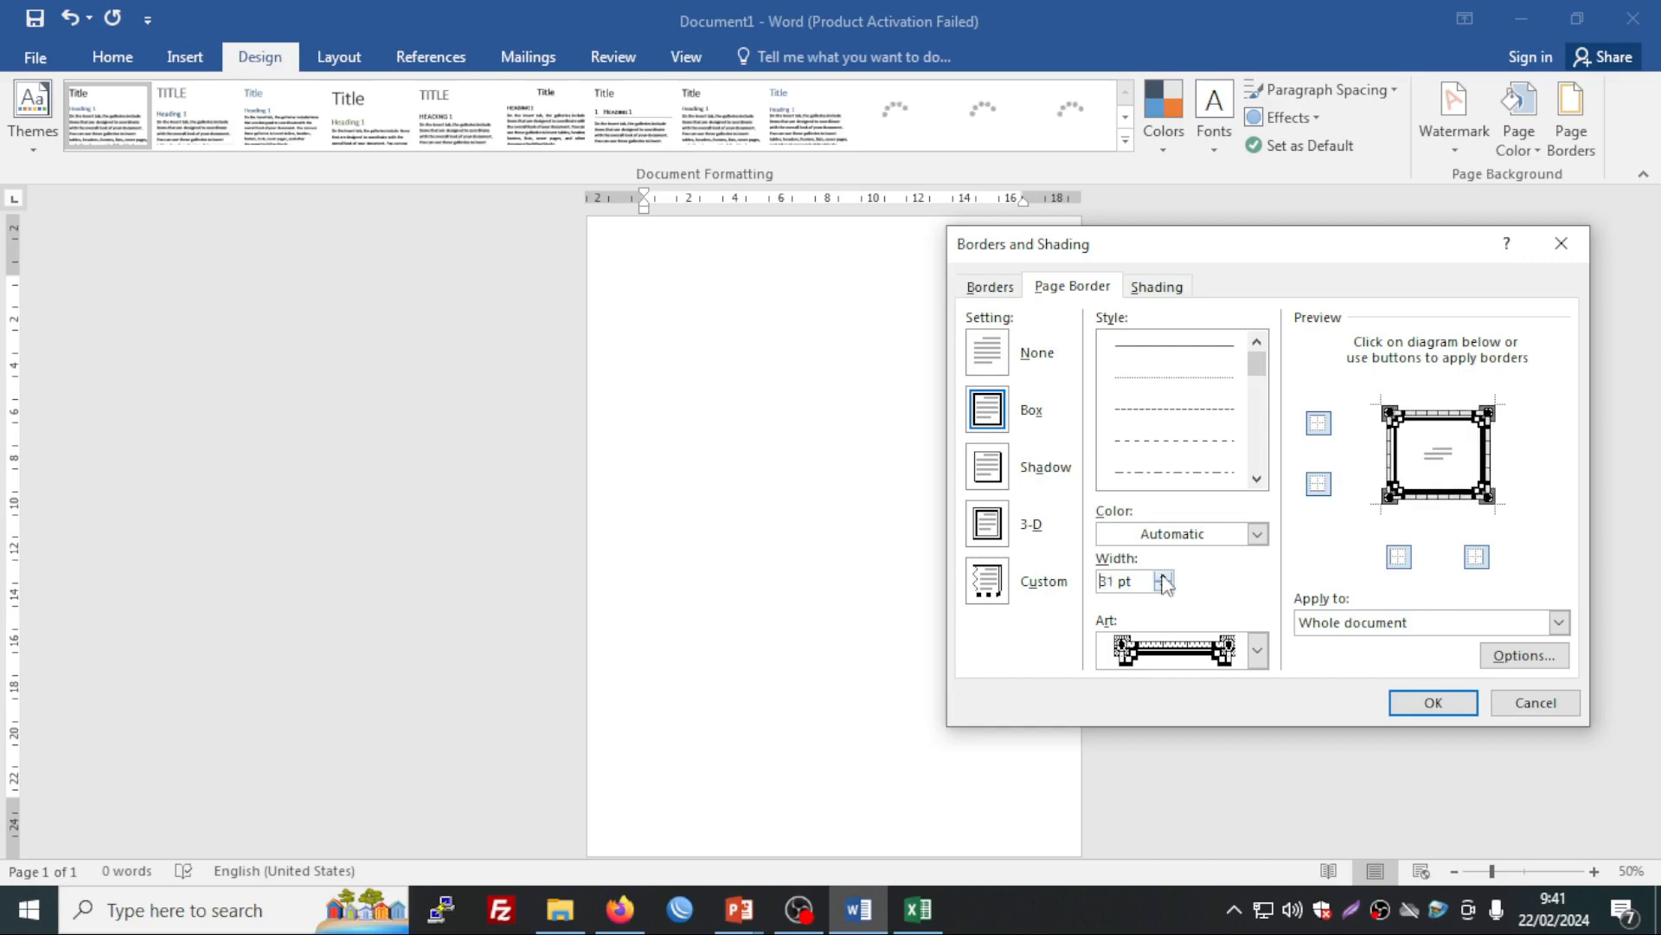
click(1439, 704)
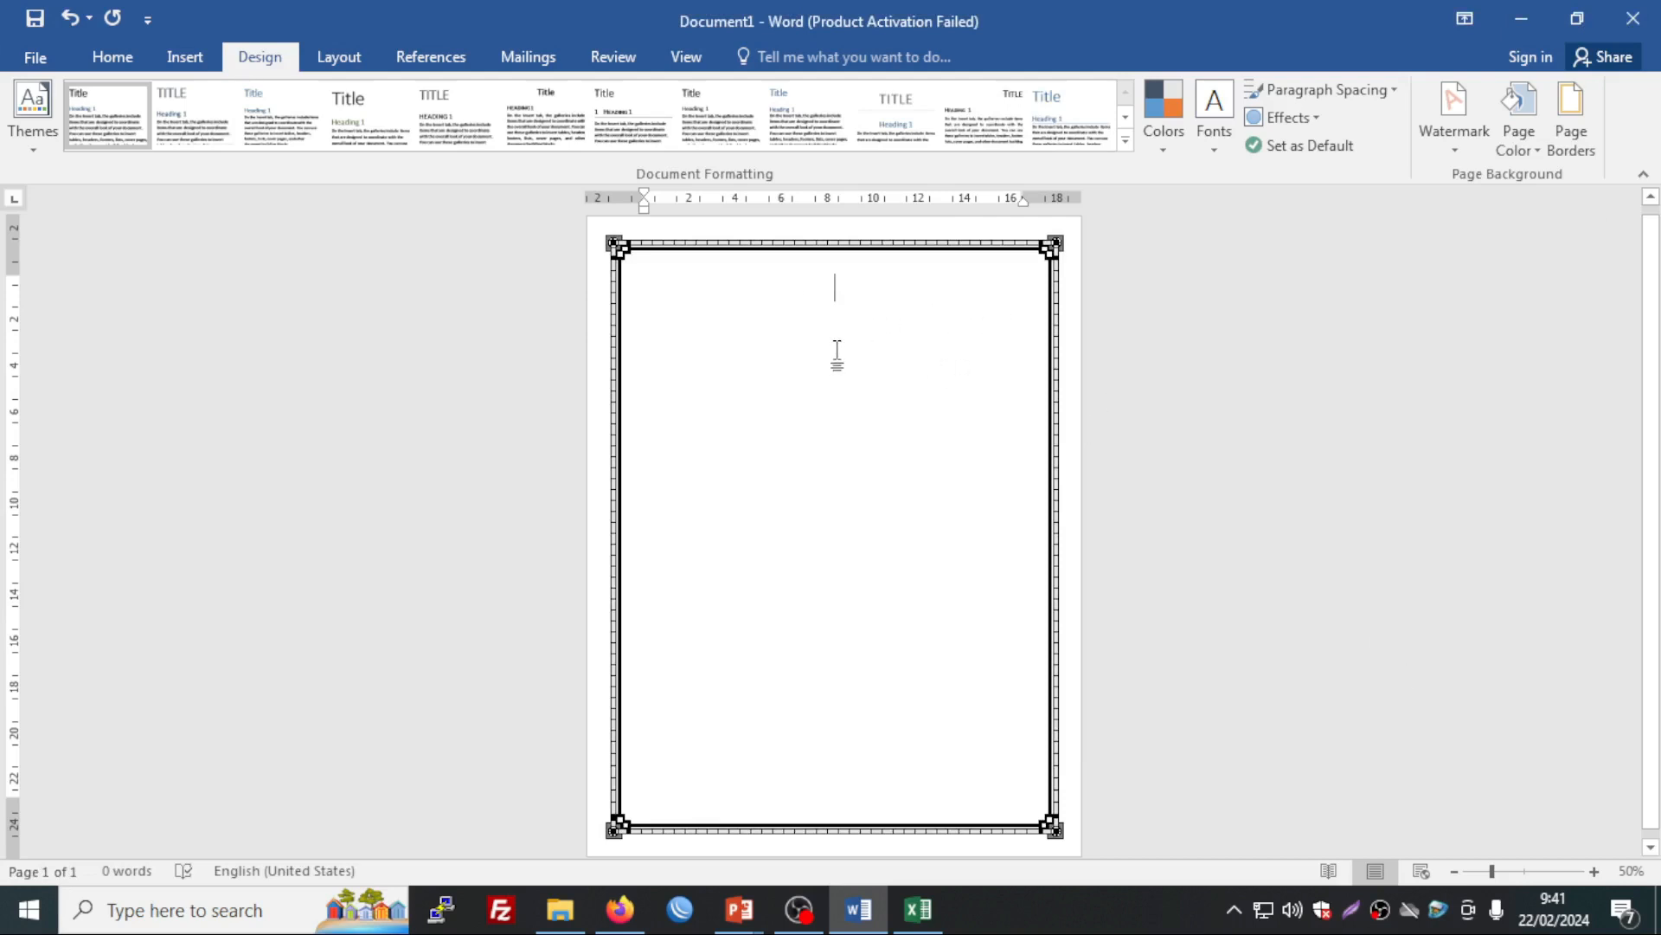
Step: Type 'SERTIFIKAT PENGHARGAAN', 'Diberikan Kepada :' and 'Sebagai :' on separate centred lines with gaps
text(sert)
key(BackSpace)
key(BackSpace)
key(BackSpace)
key(BackSpace)
text(S)
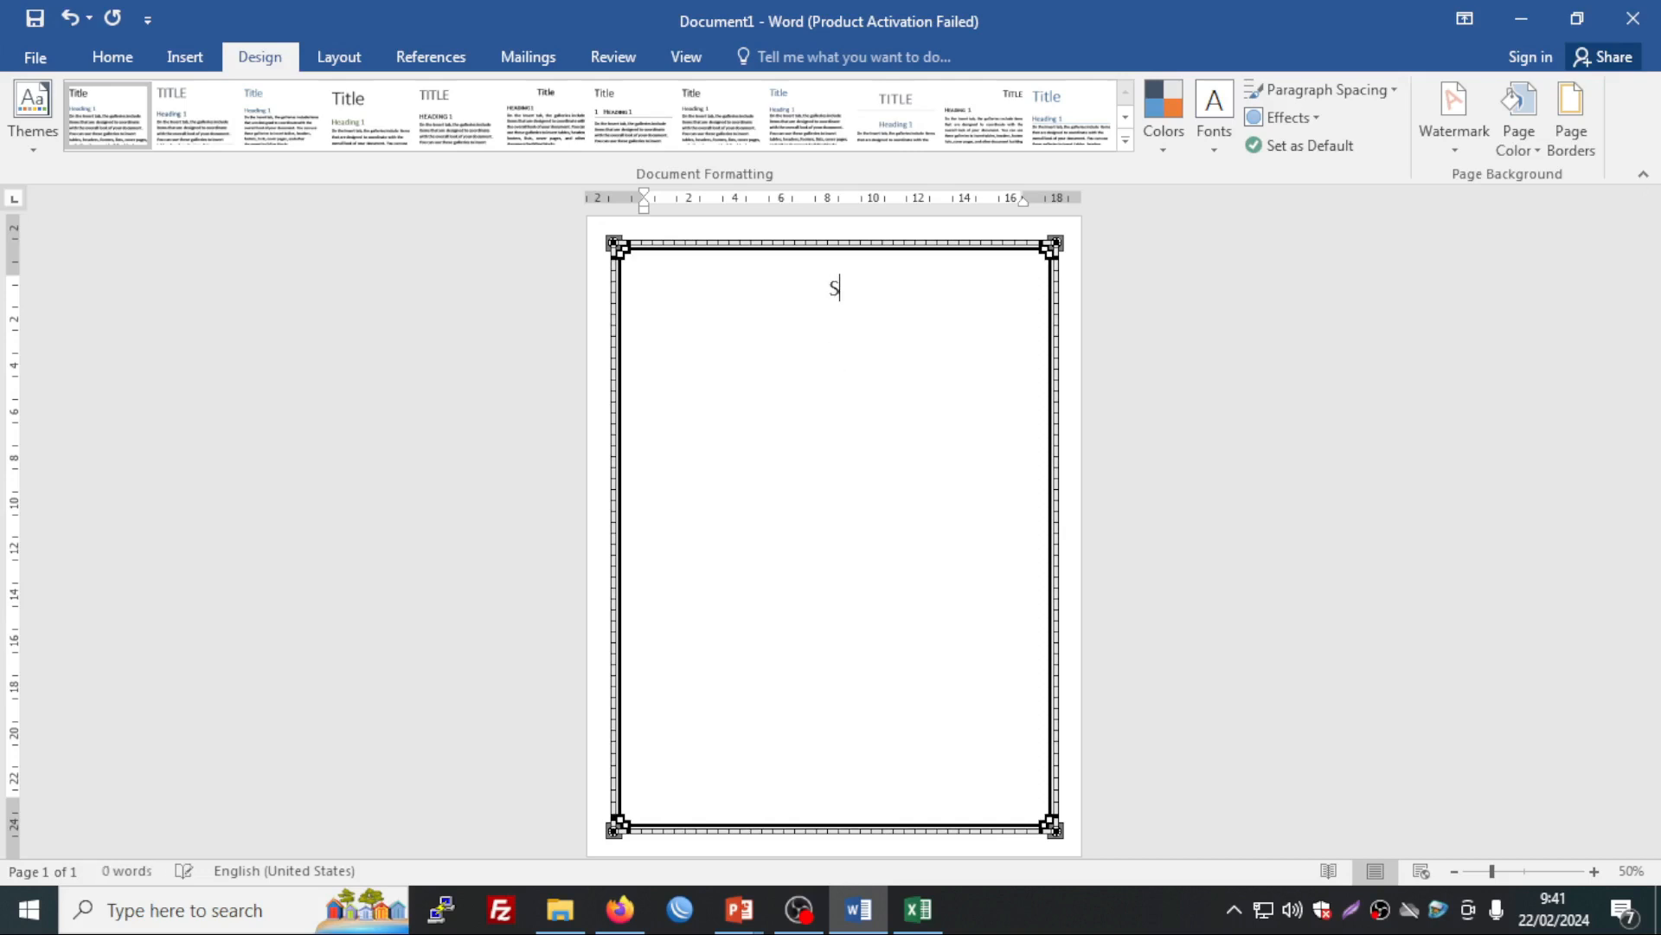
text(ERTIFIKAT )
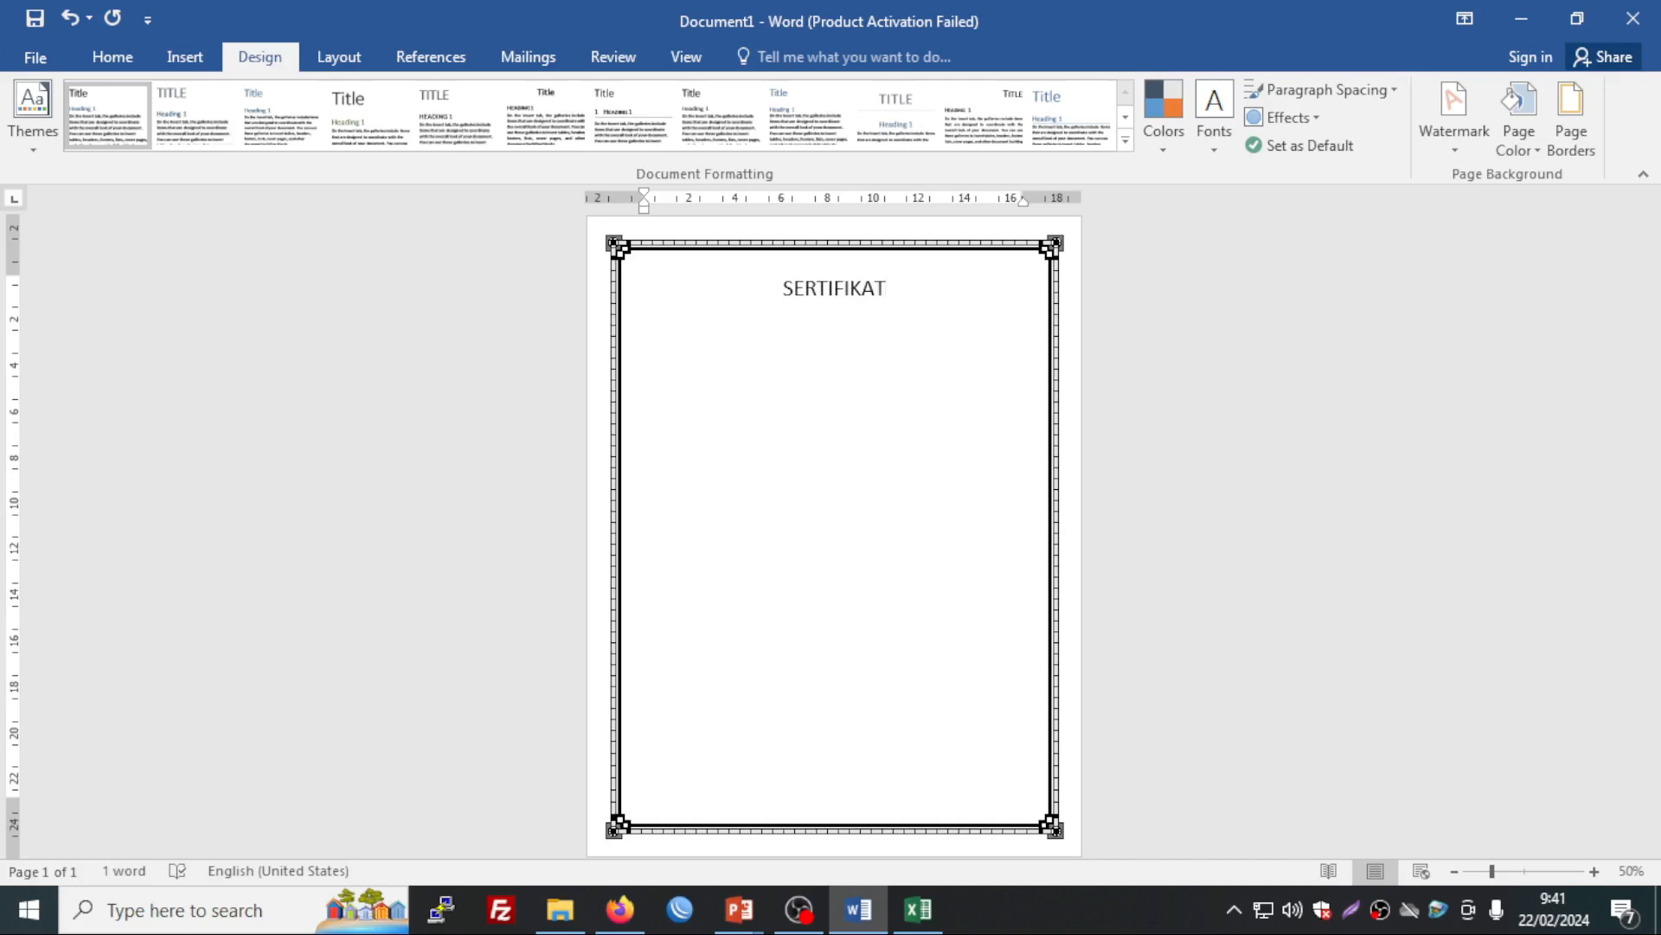
text(PENG)
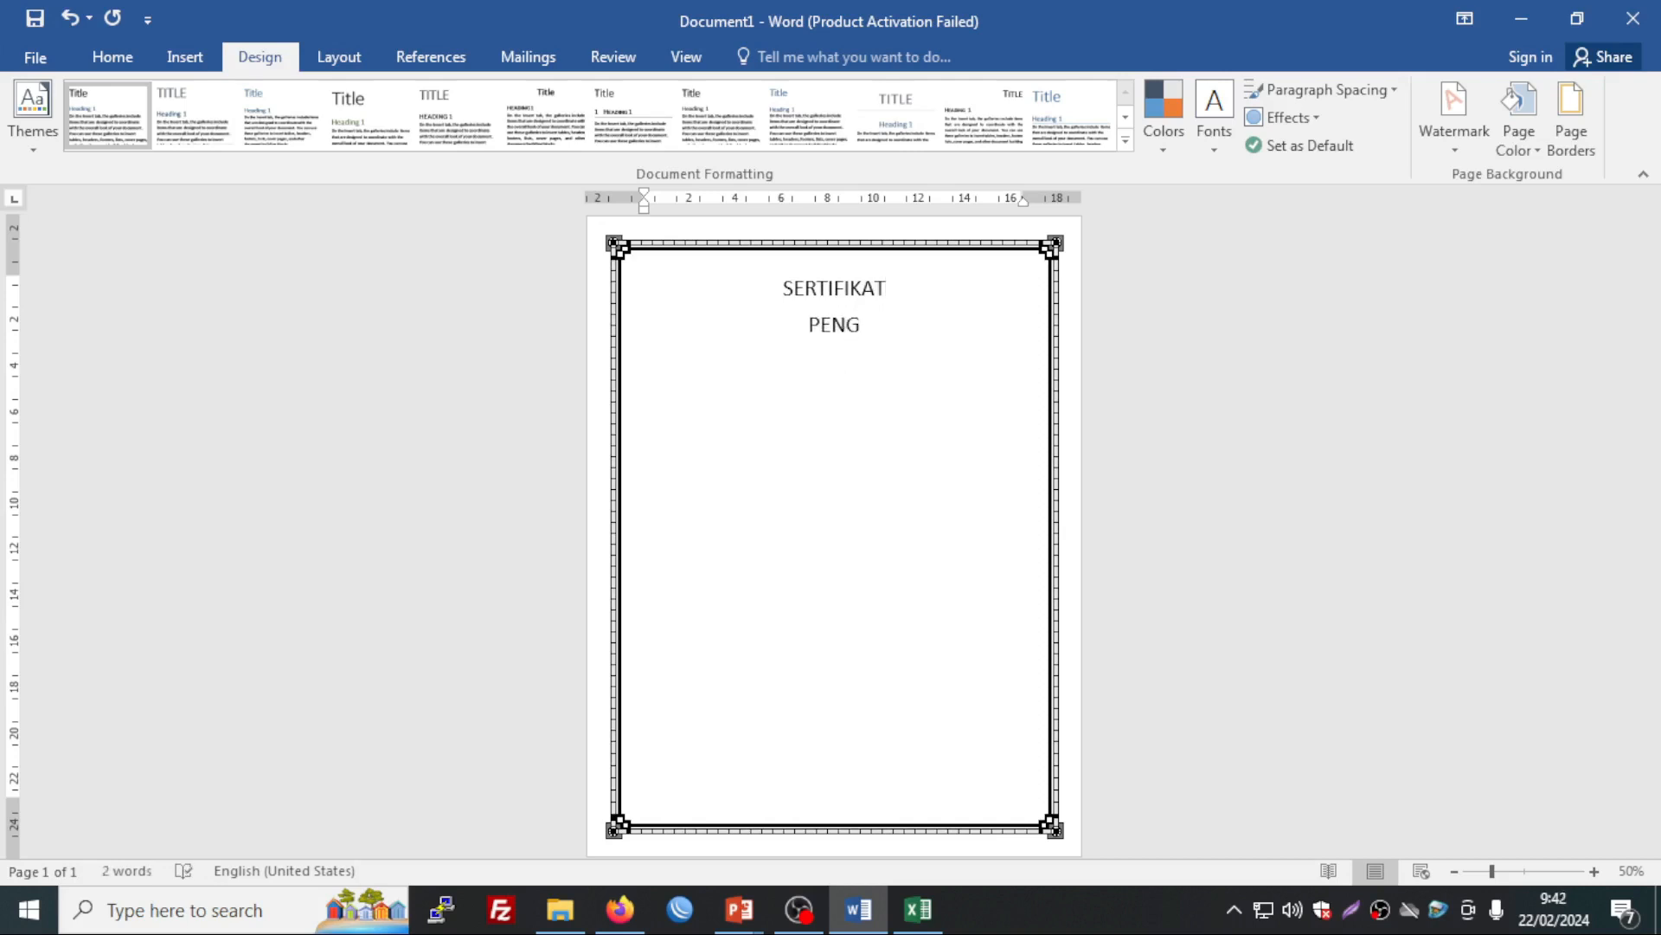
text(HARGAAN)
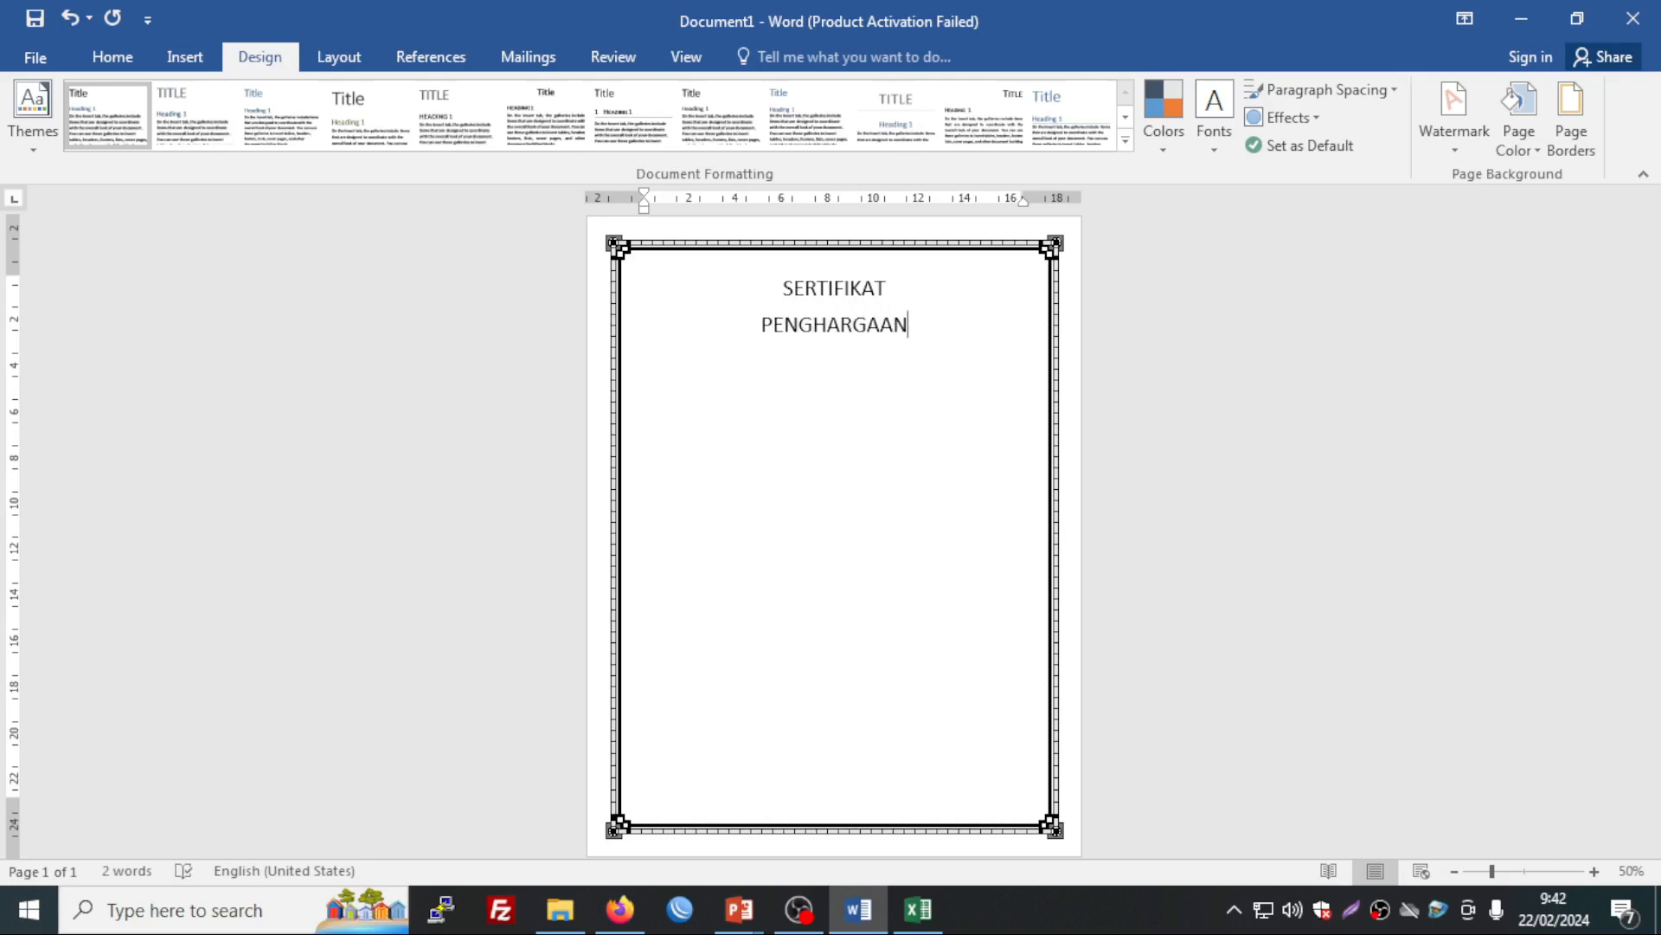
key(Return)
text(Diberikan Kepada :)
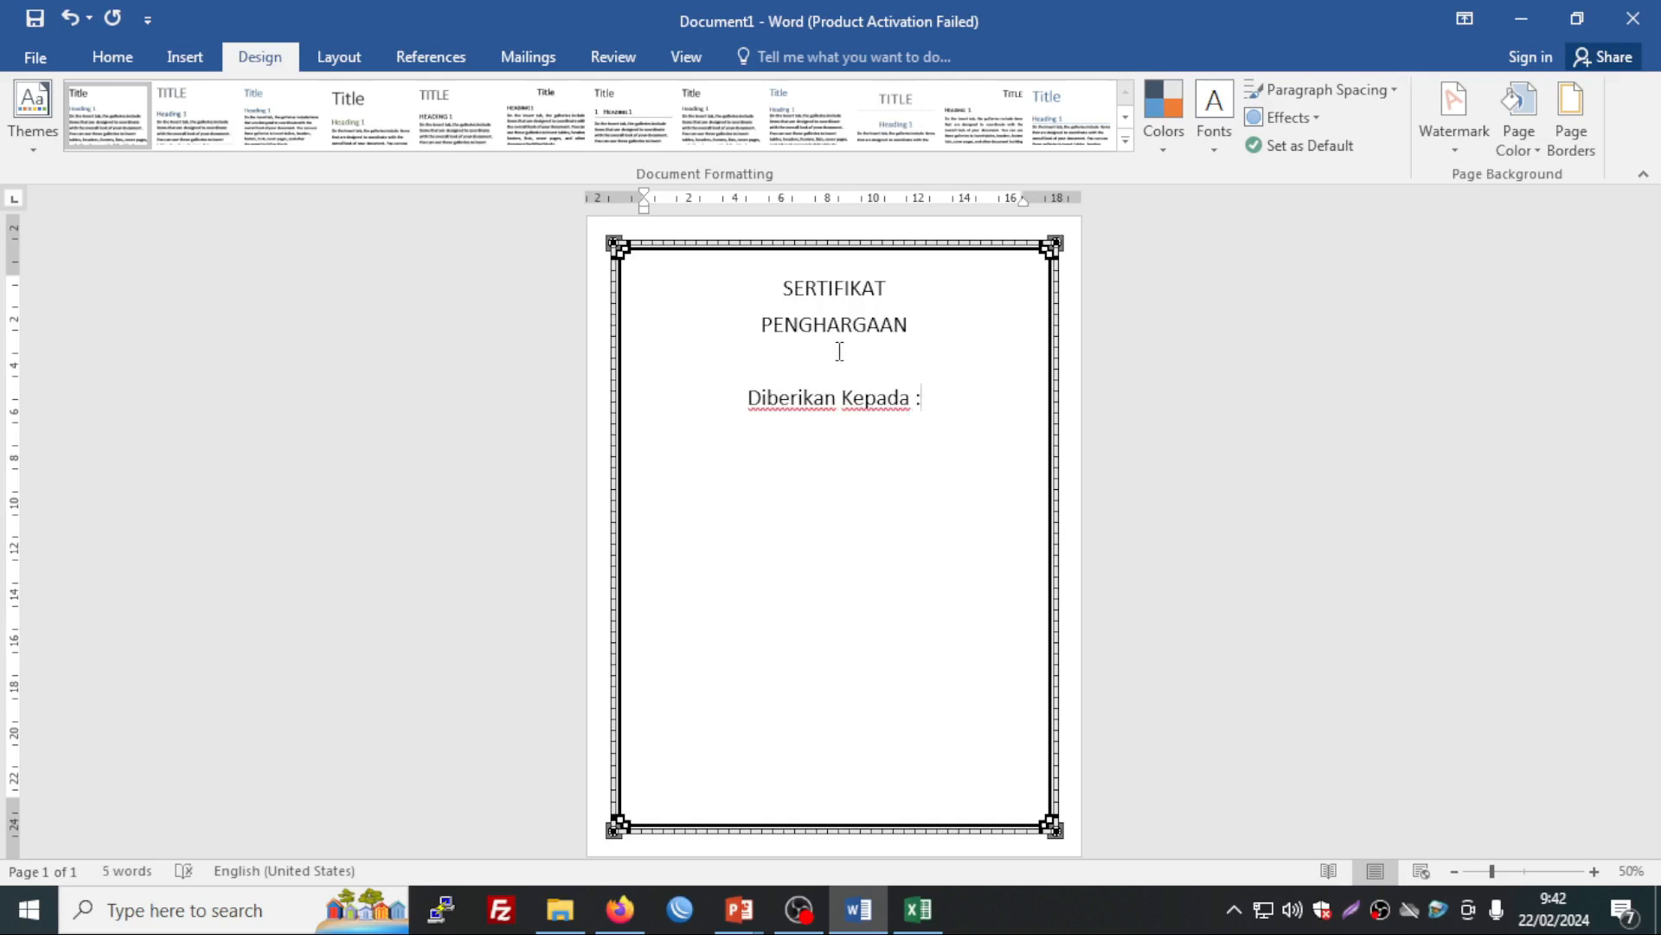
key(Return)
key(Return)
key(BackSpace)
text(Sebagai :)
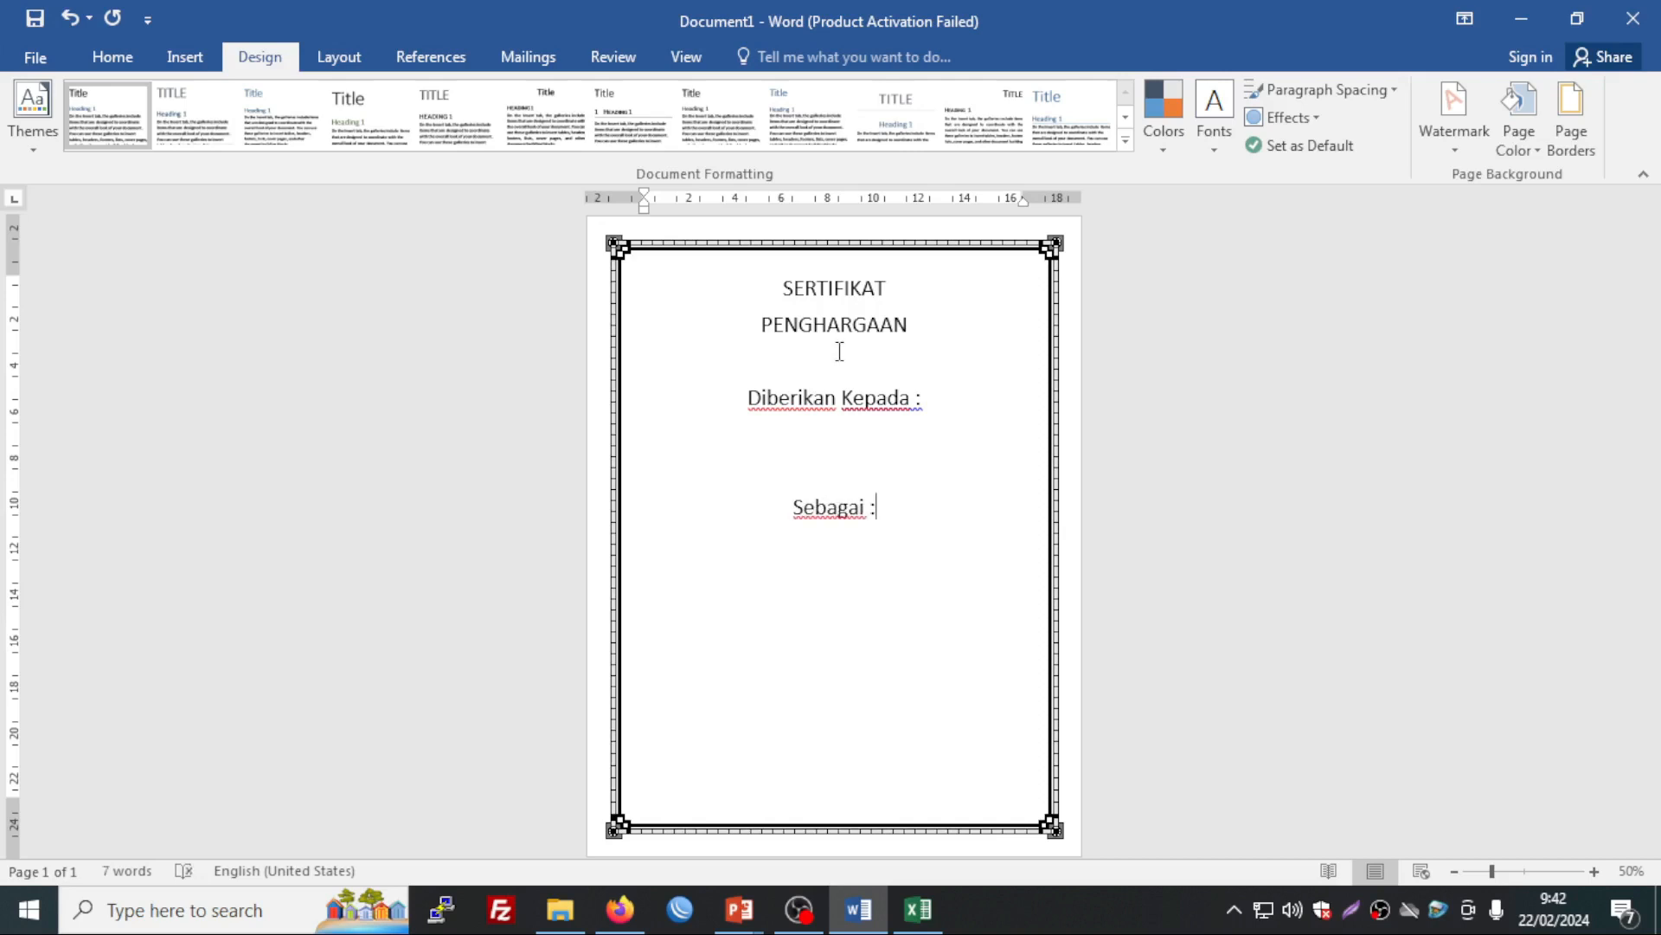
key(Return)
Step: Type the line 'Atas partisipasi dalam Lomba Cerdas Cermat SD Nusa Bangsa'
text(Atas partisipasi)
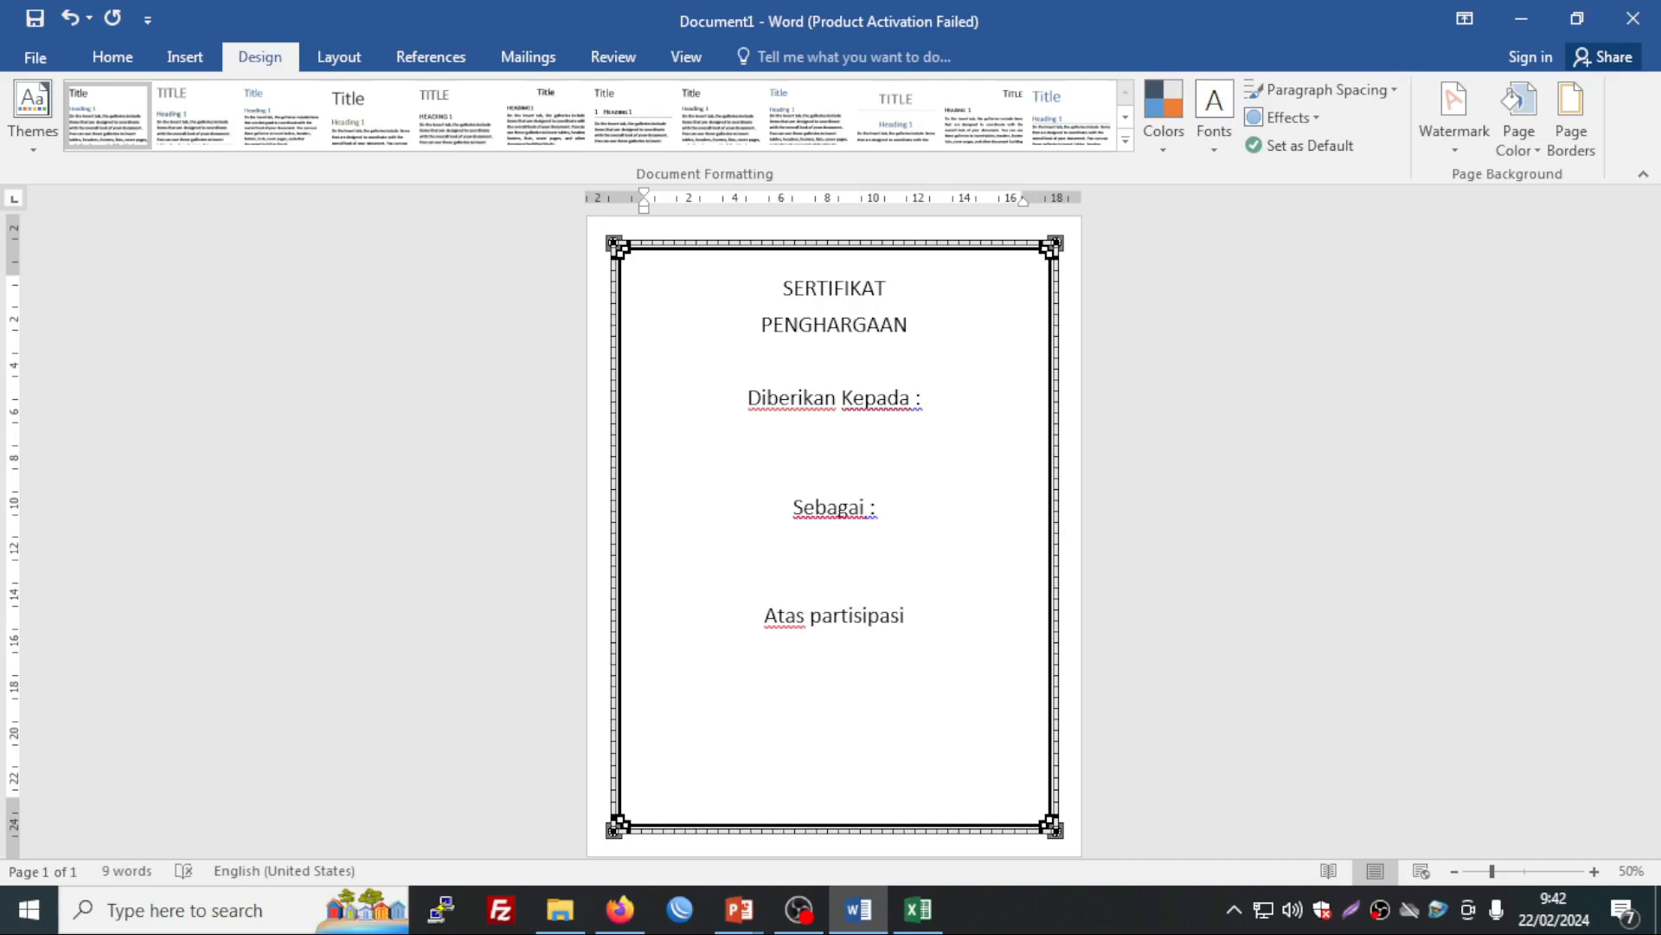
text( w)
key(BackSpace)
text(da)
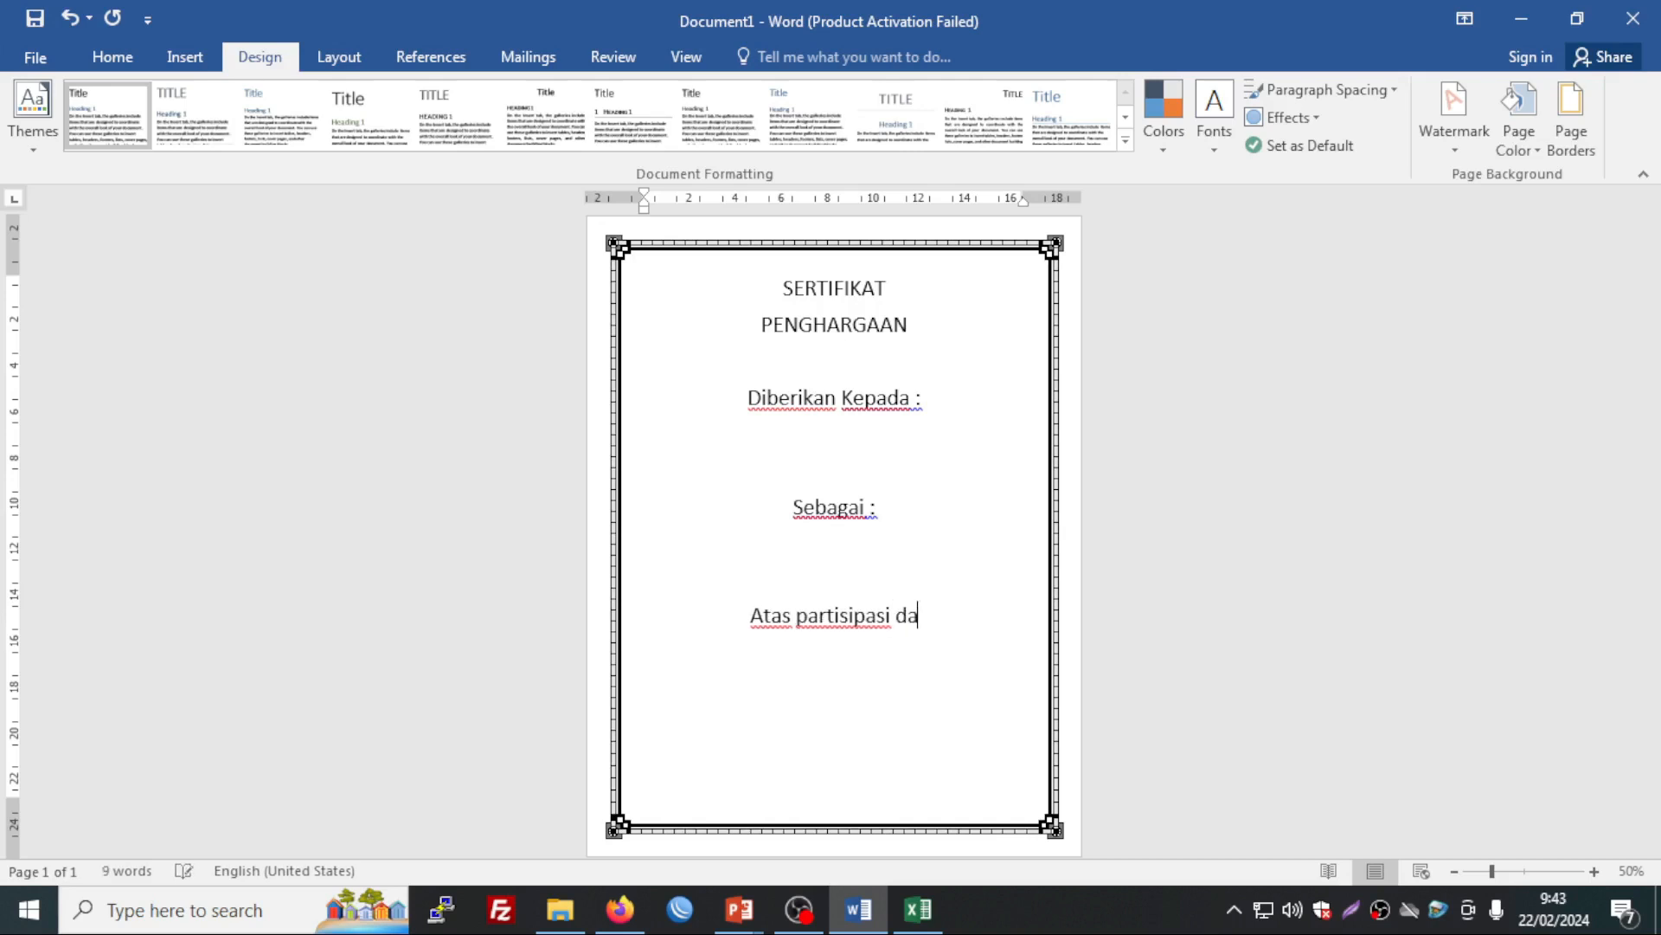
text(lam Lomba)
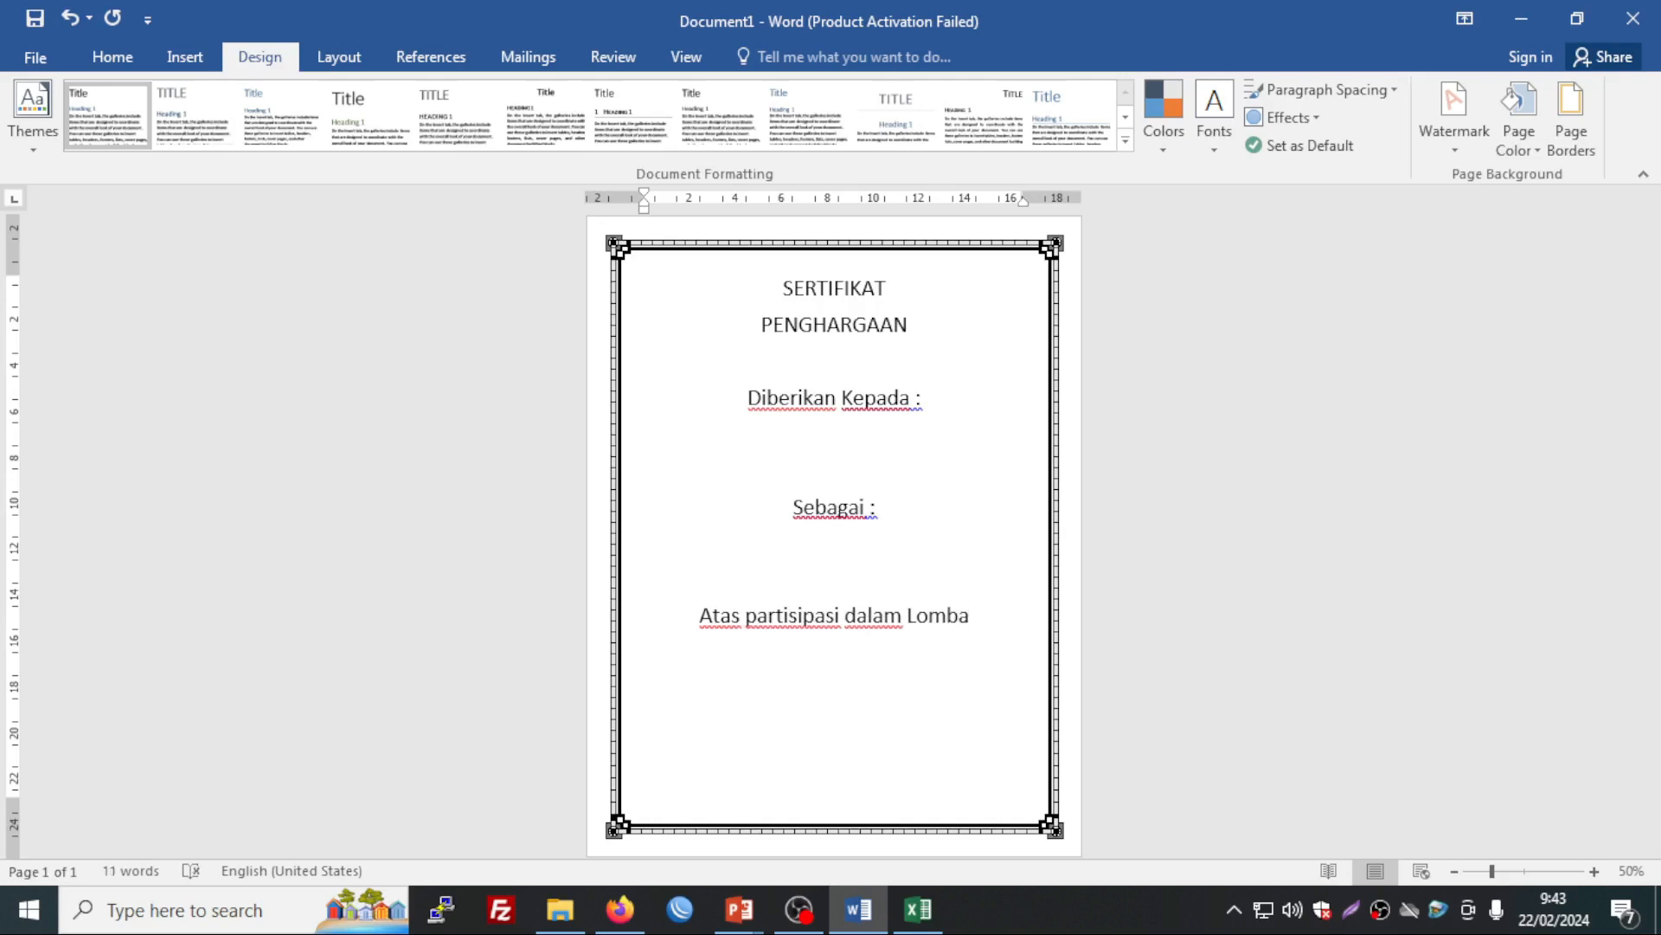
text(C)
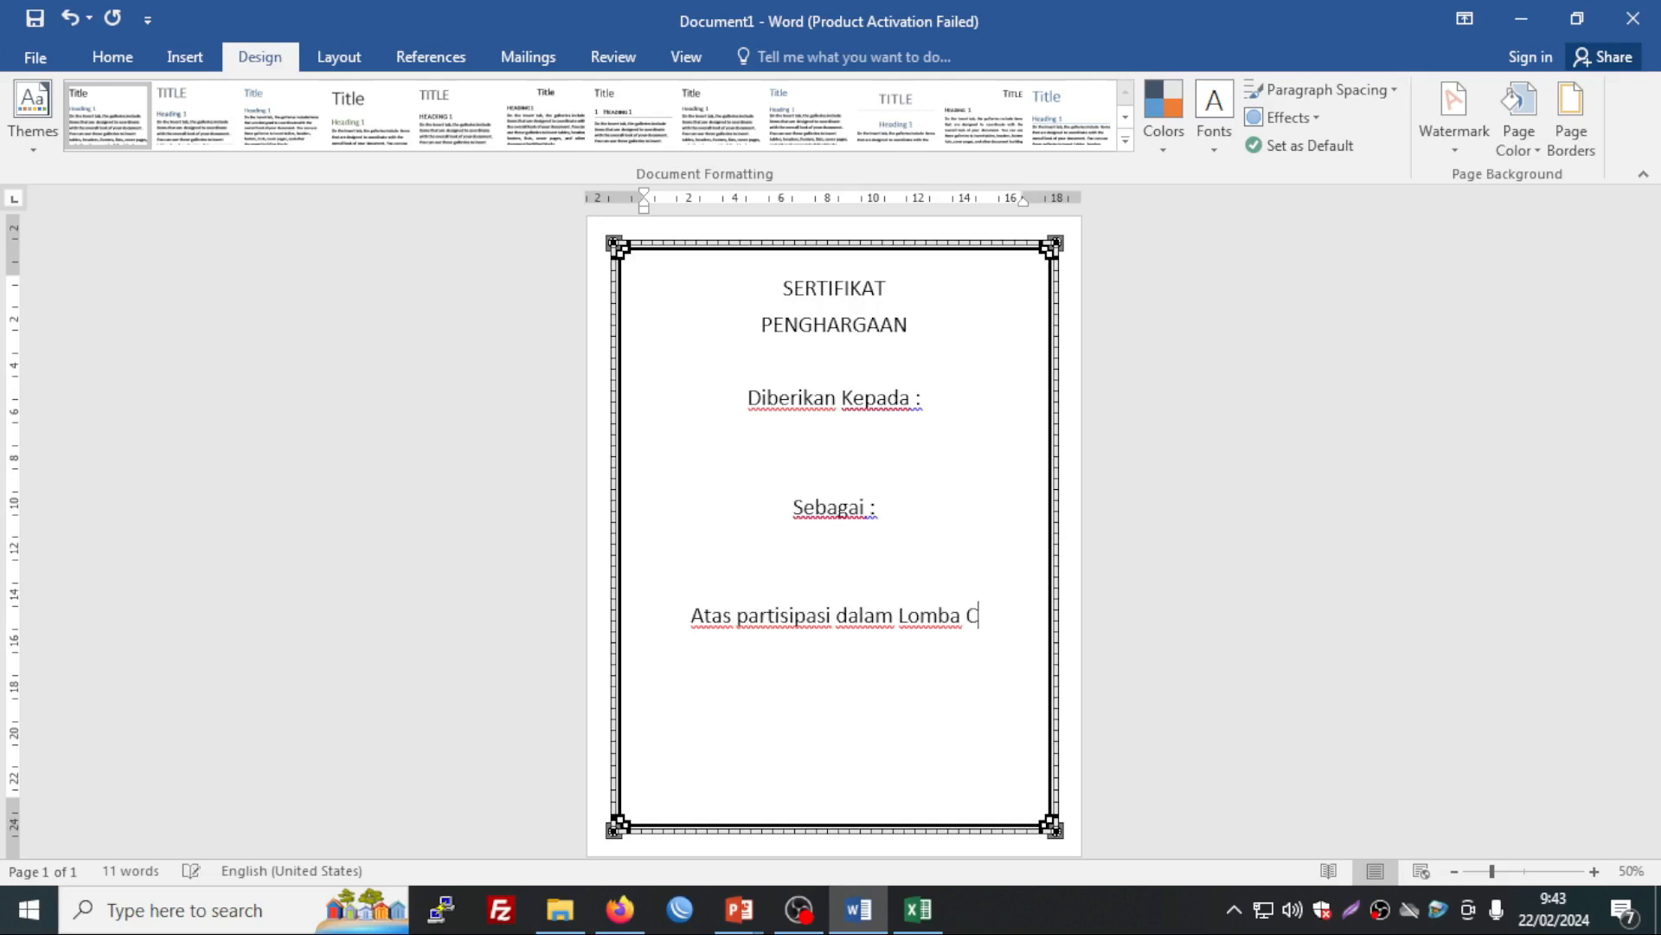
text(erdas Cermat)
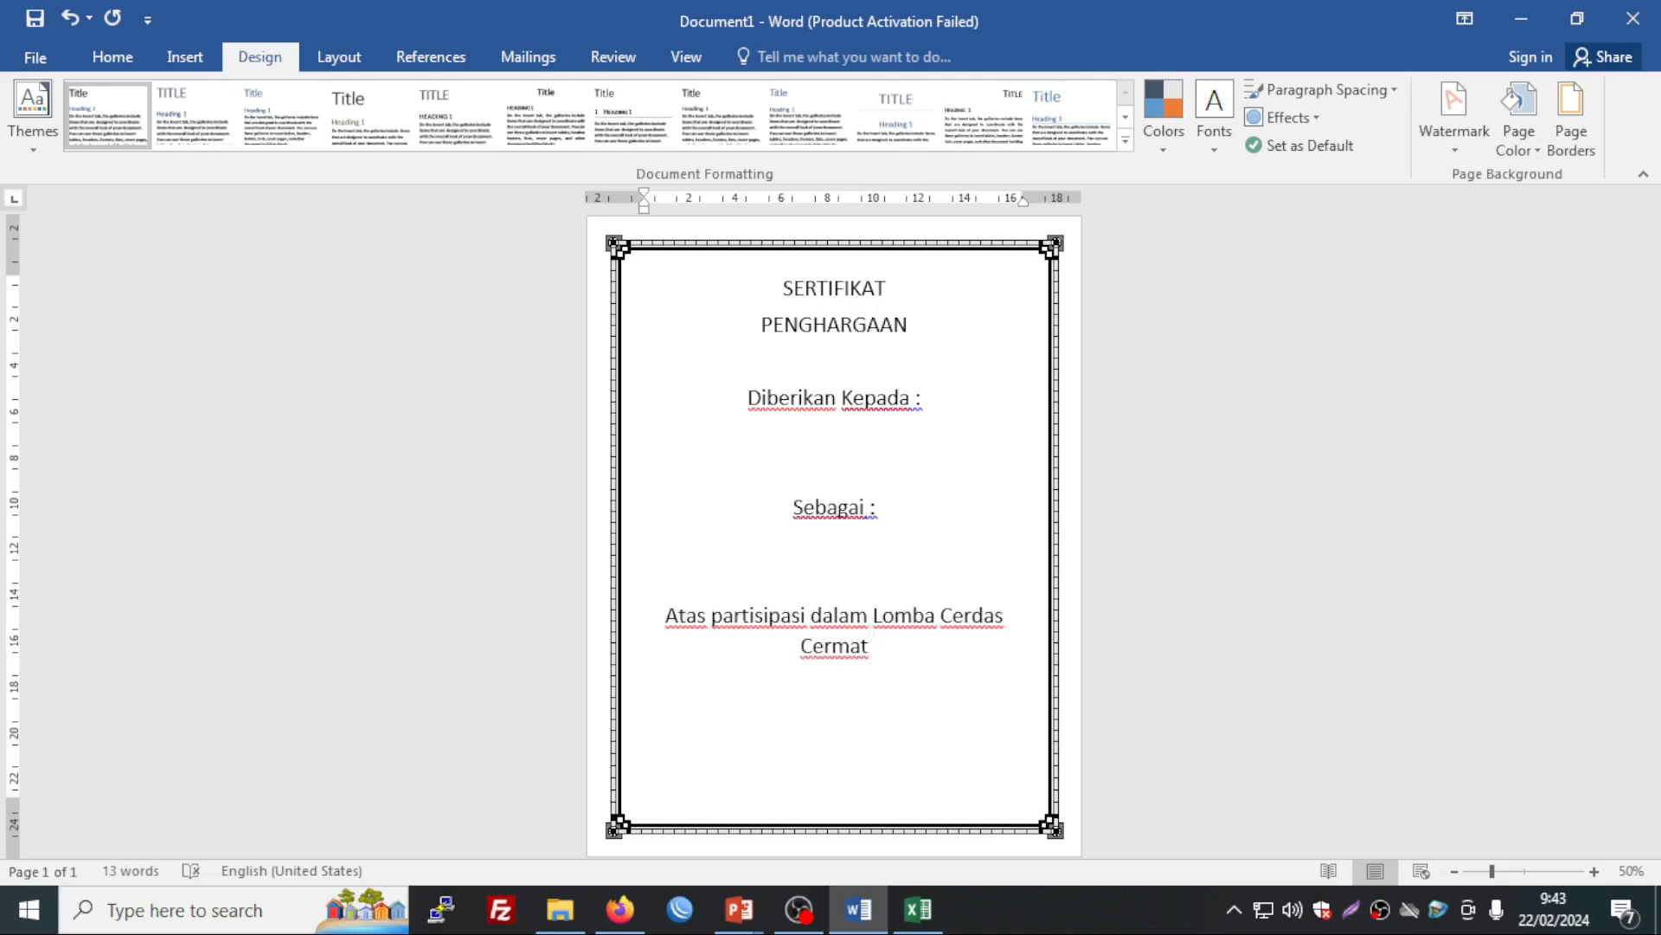
text( SD)
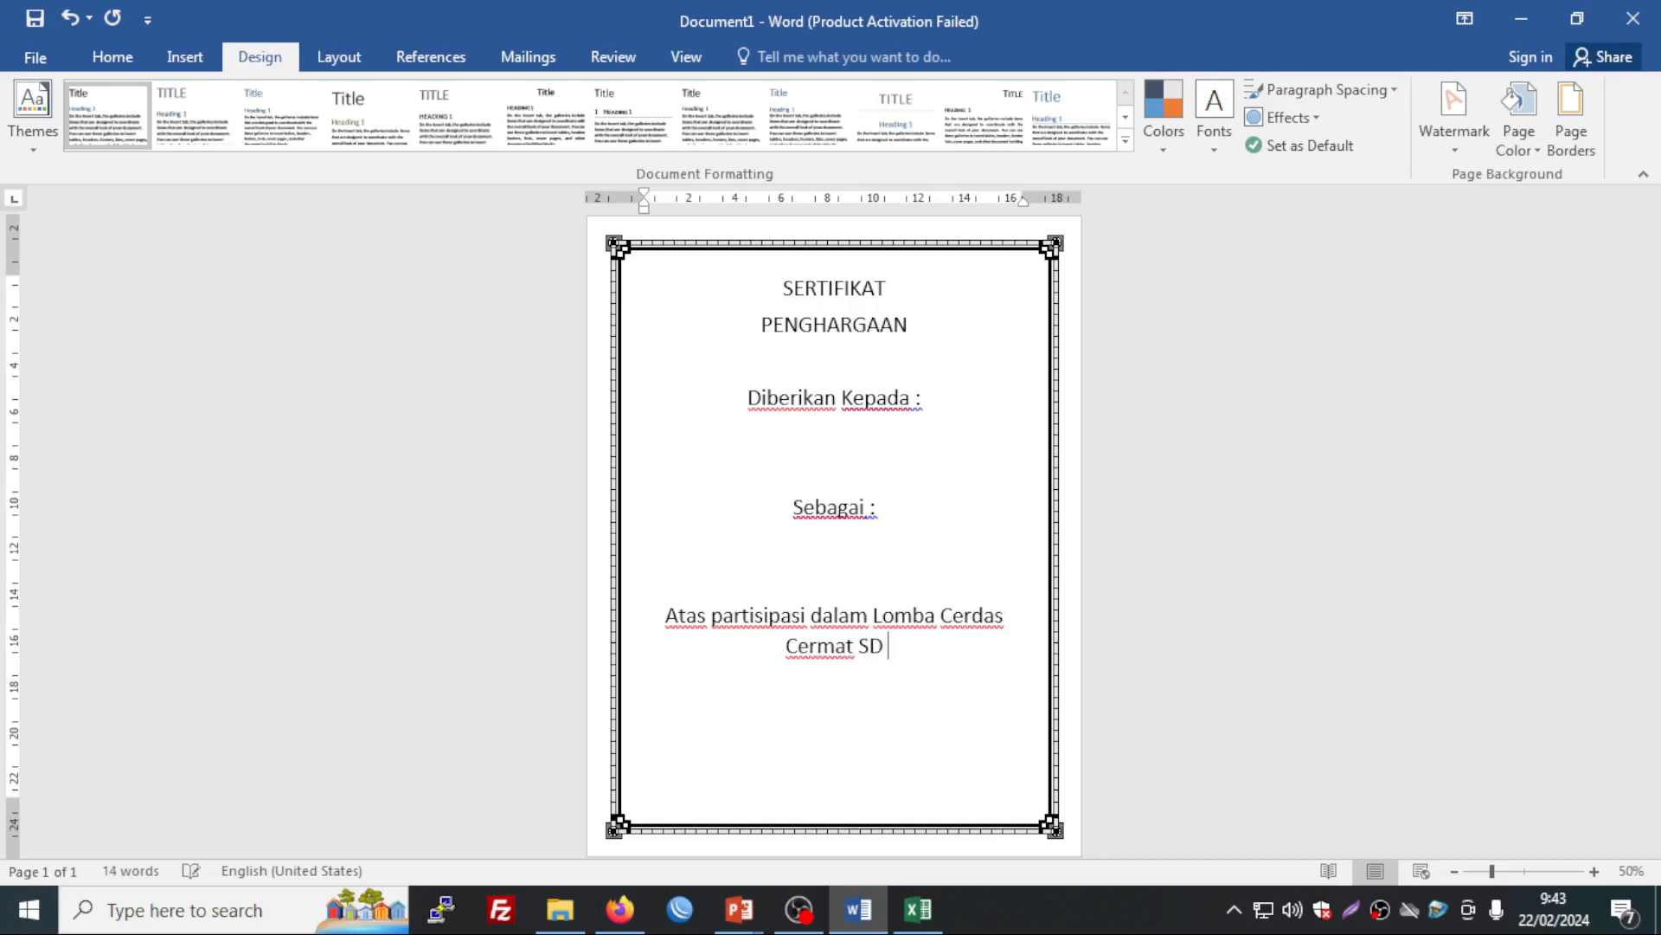
text( n)
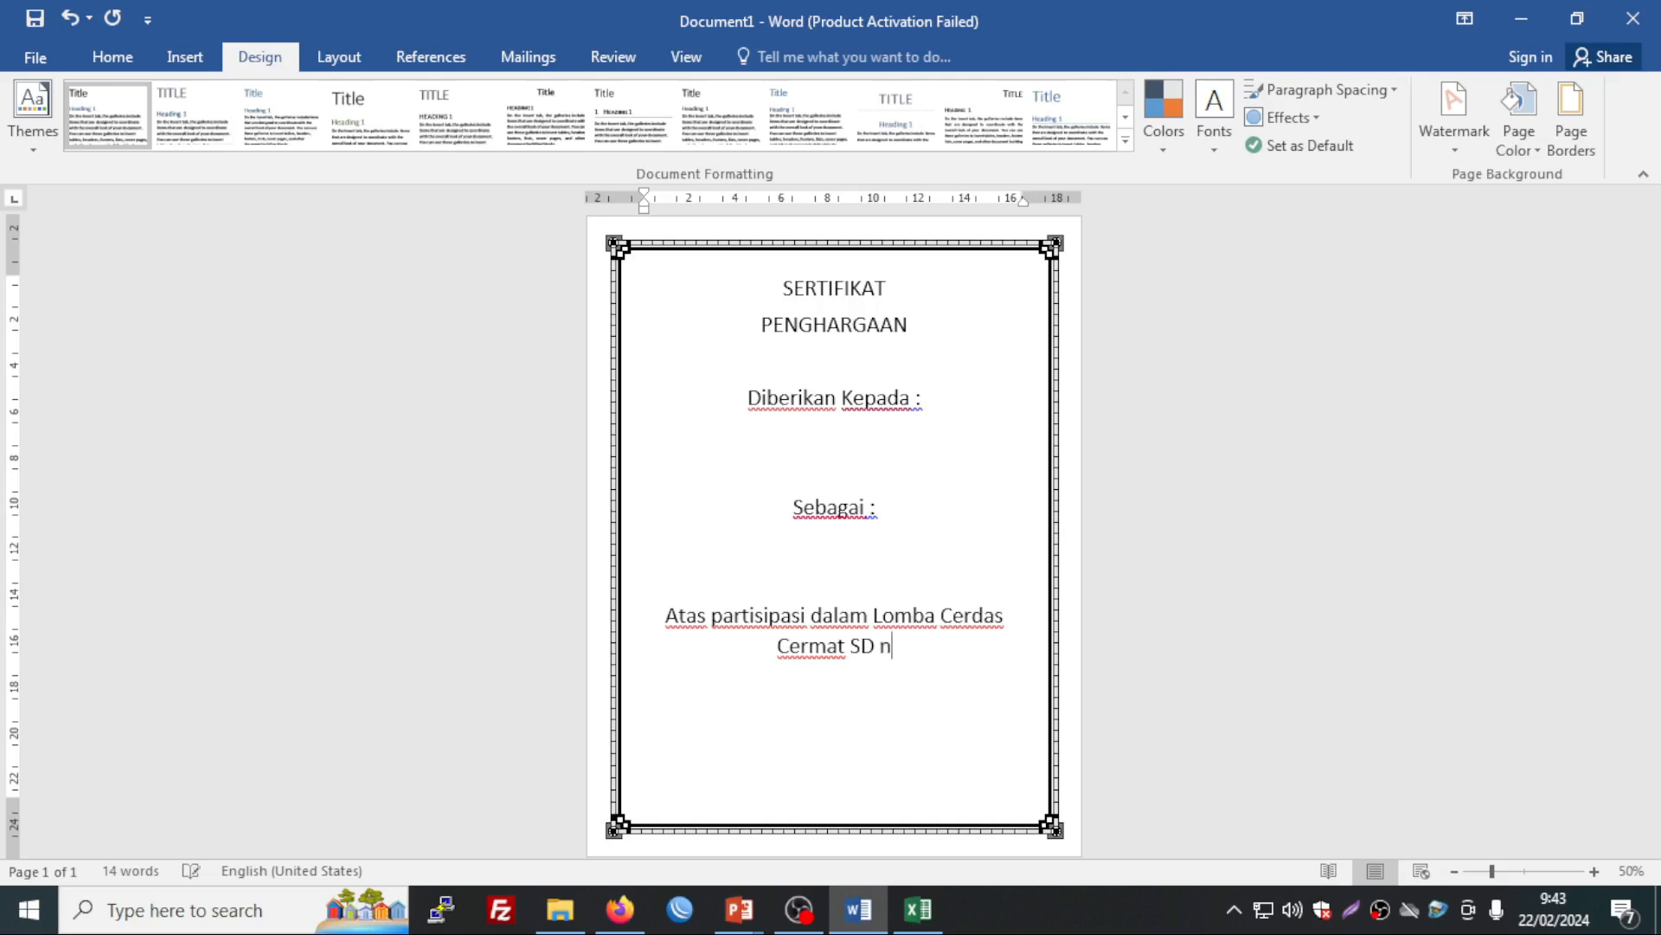
key(BackSpace)
text(Nusa)
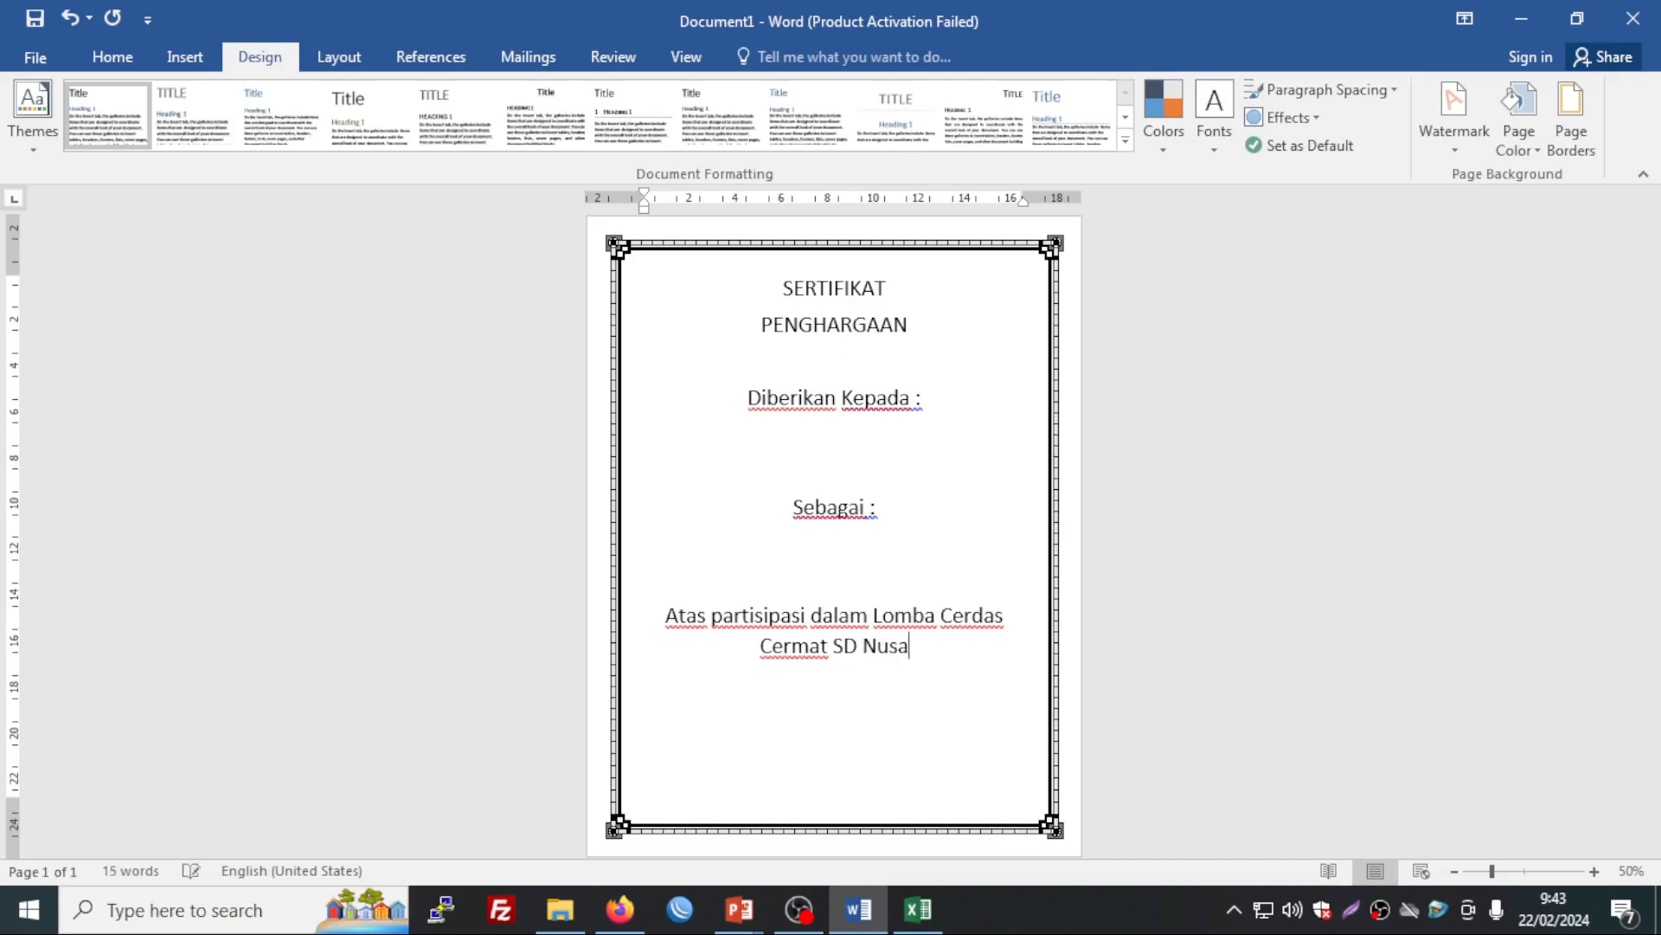
text( Bangsa)
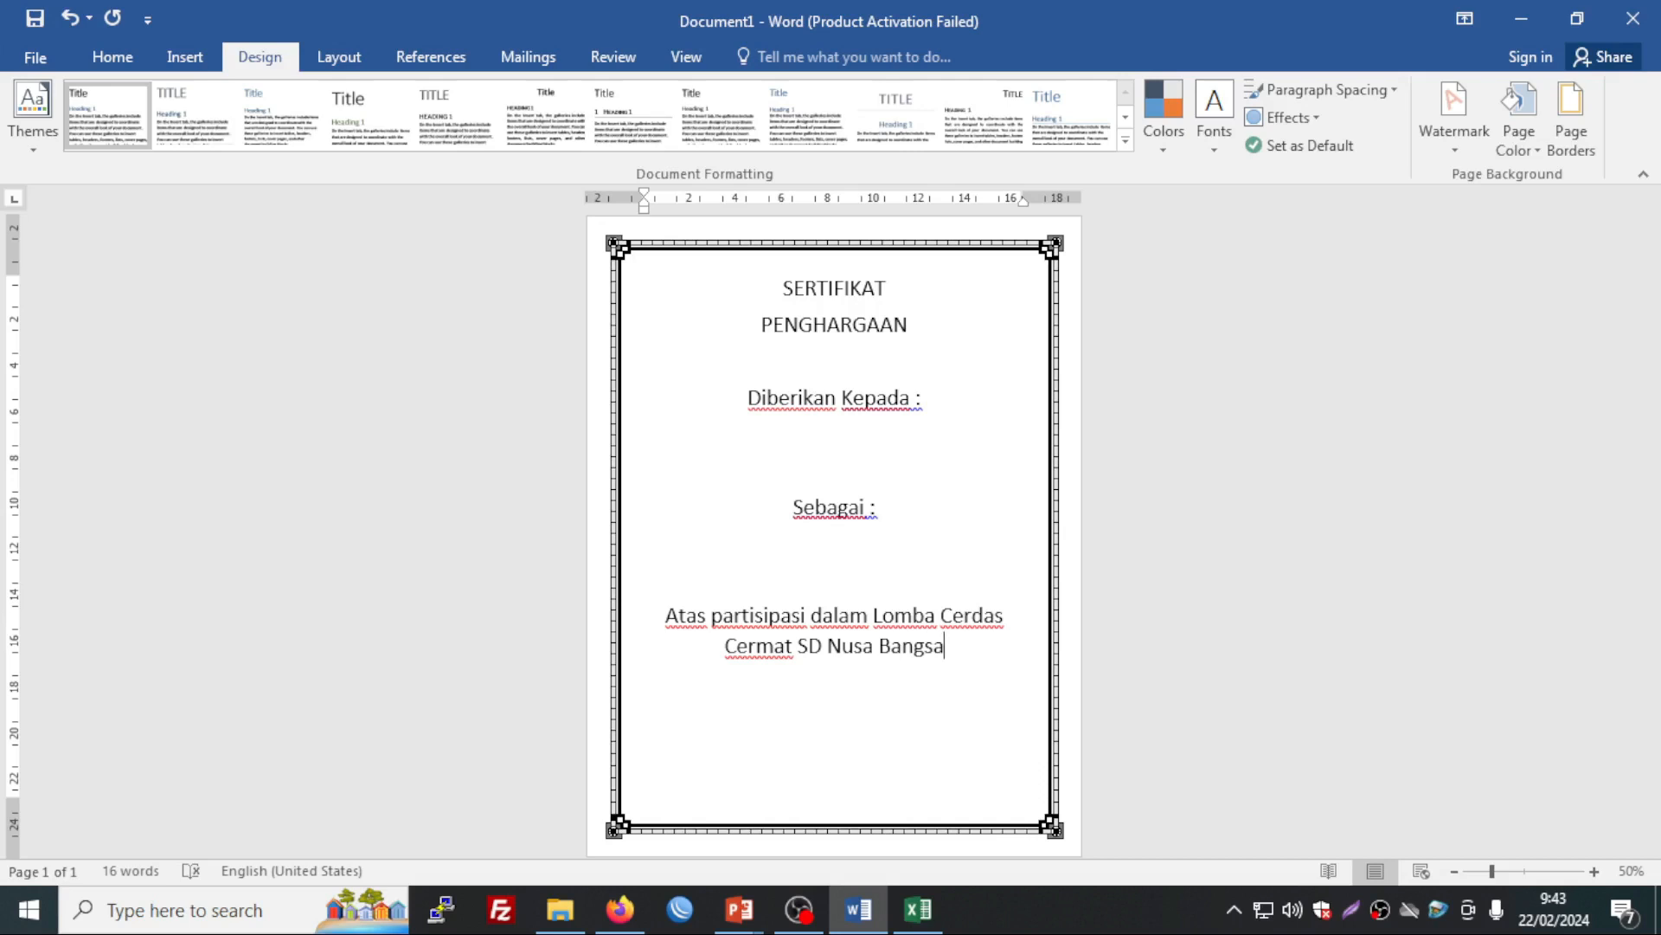
key(Return)
Step: Add 'Kepala Sekolah' with the headmaster's name centred below, and remove the blank second page
text(k )
text(Kepala )
text(Sekolah)
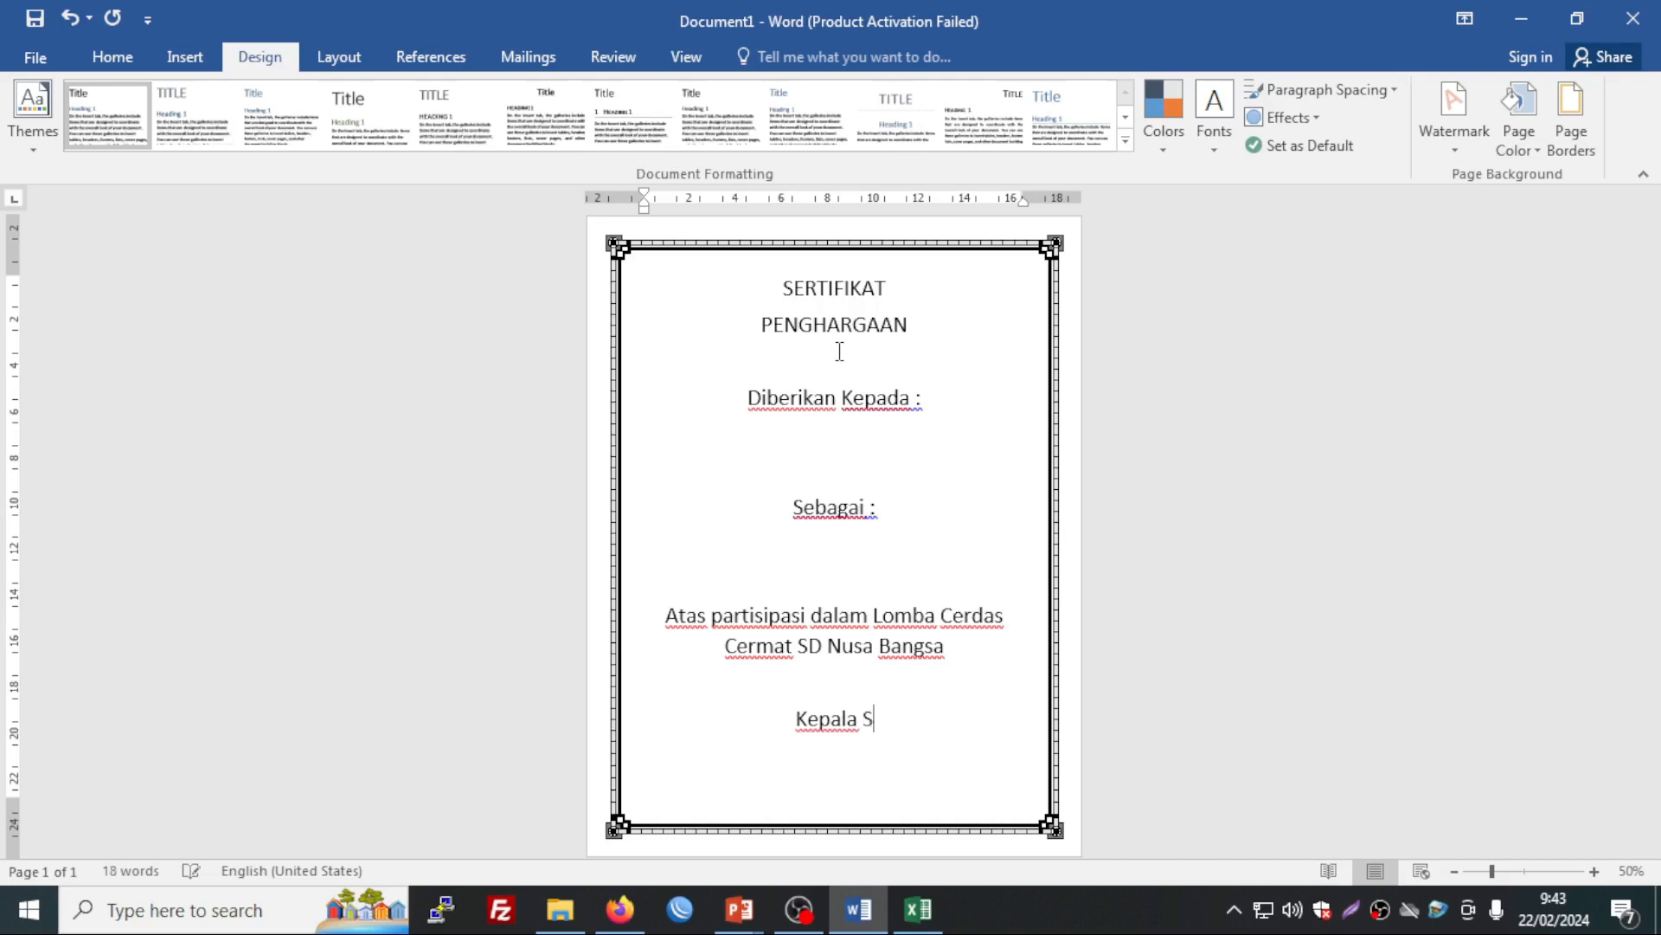
key(Return)
key(Return)
key(Return)
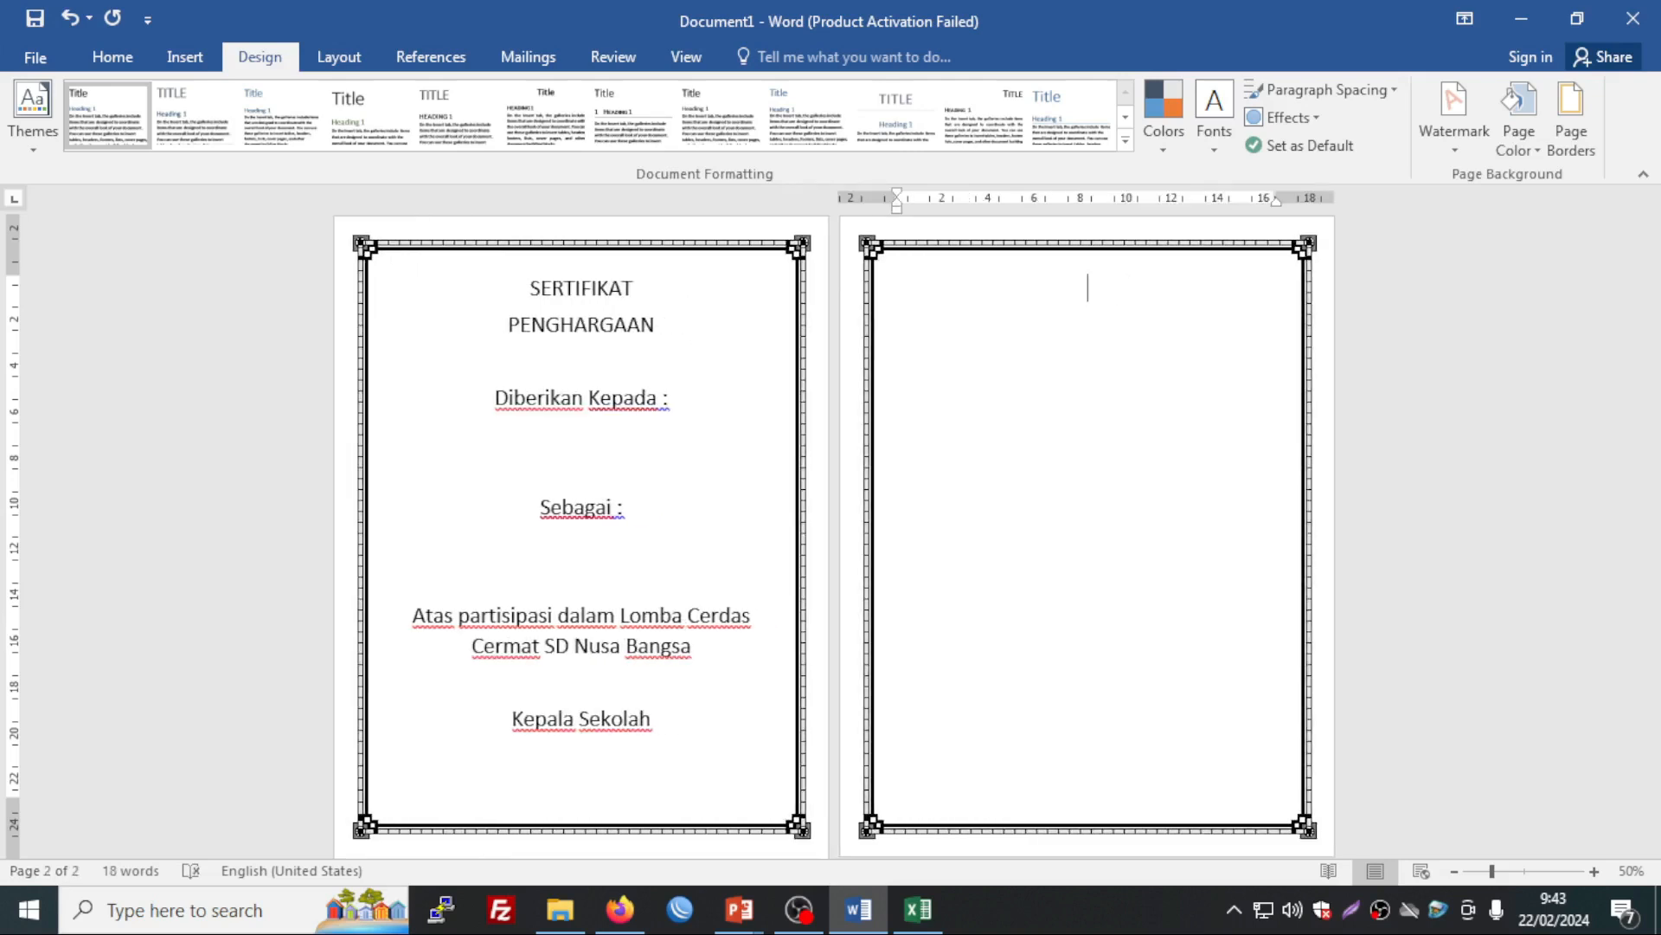
text(M)
key(BackSpace)
key(BackSpace)
key(BackSpace)
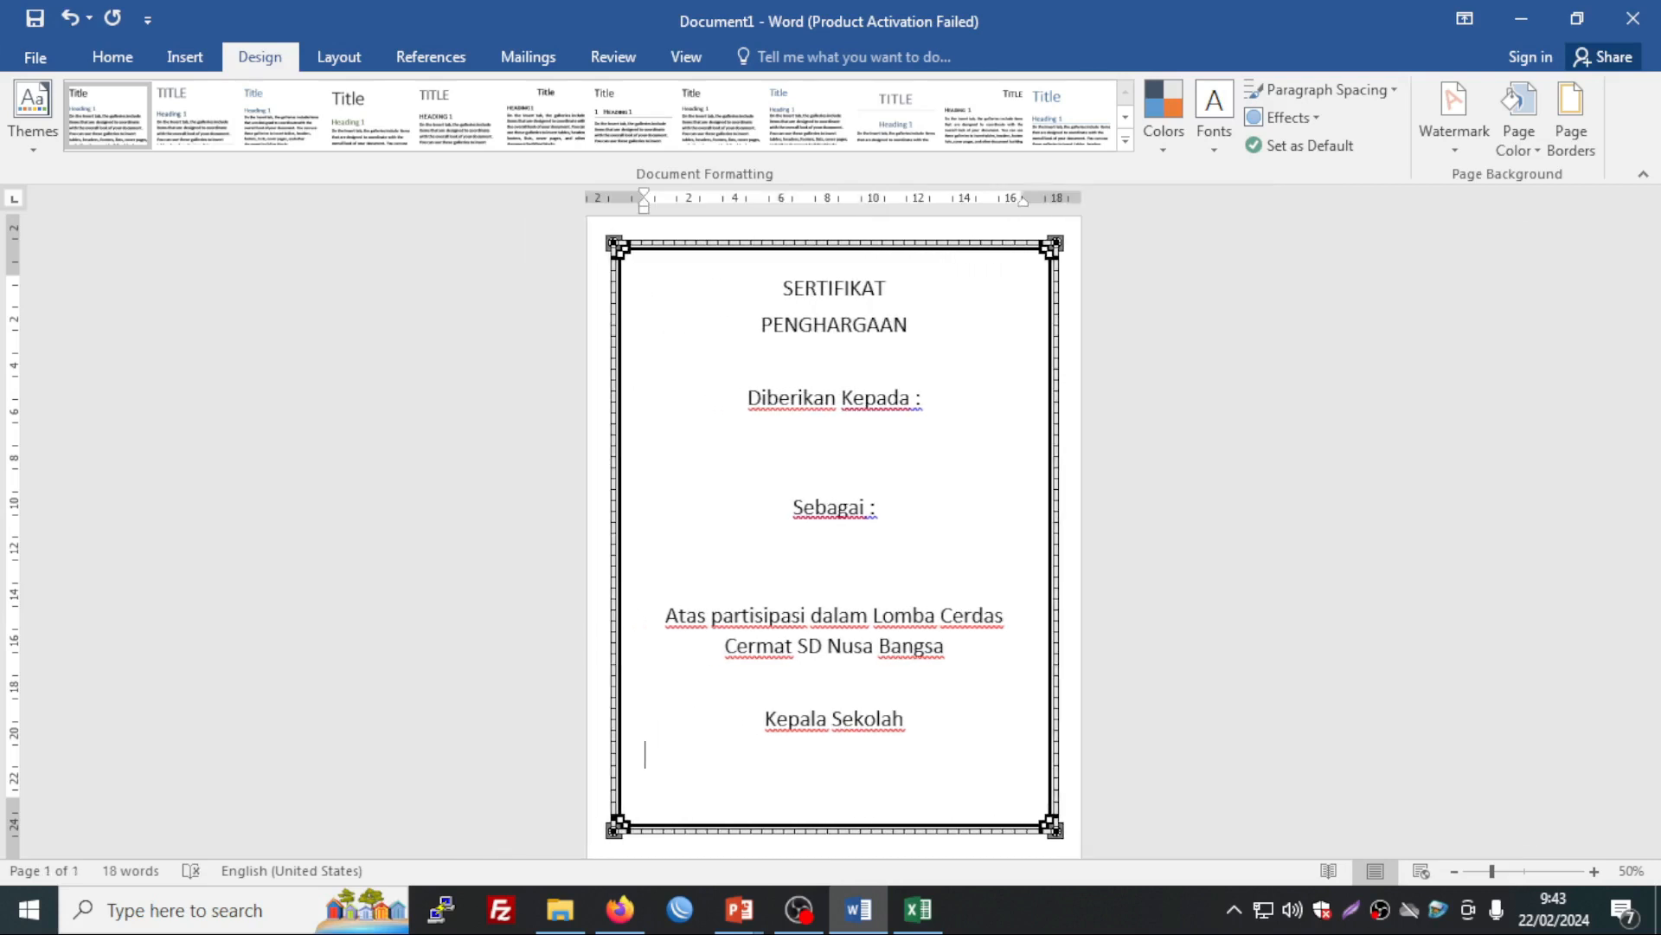
key(ctrl+z)
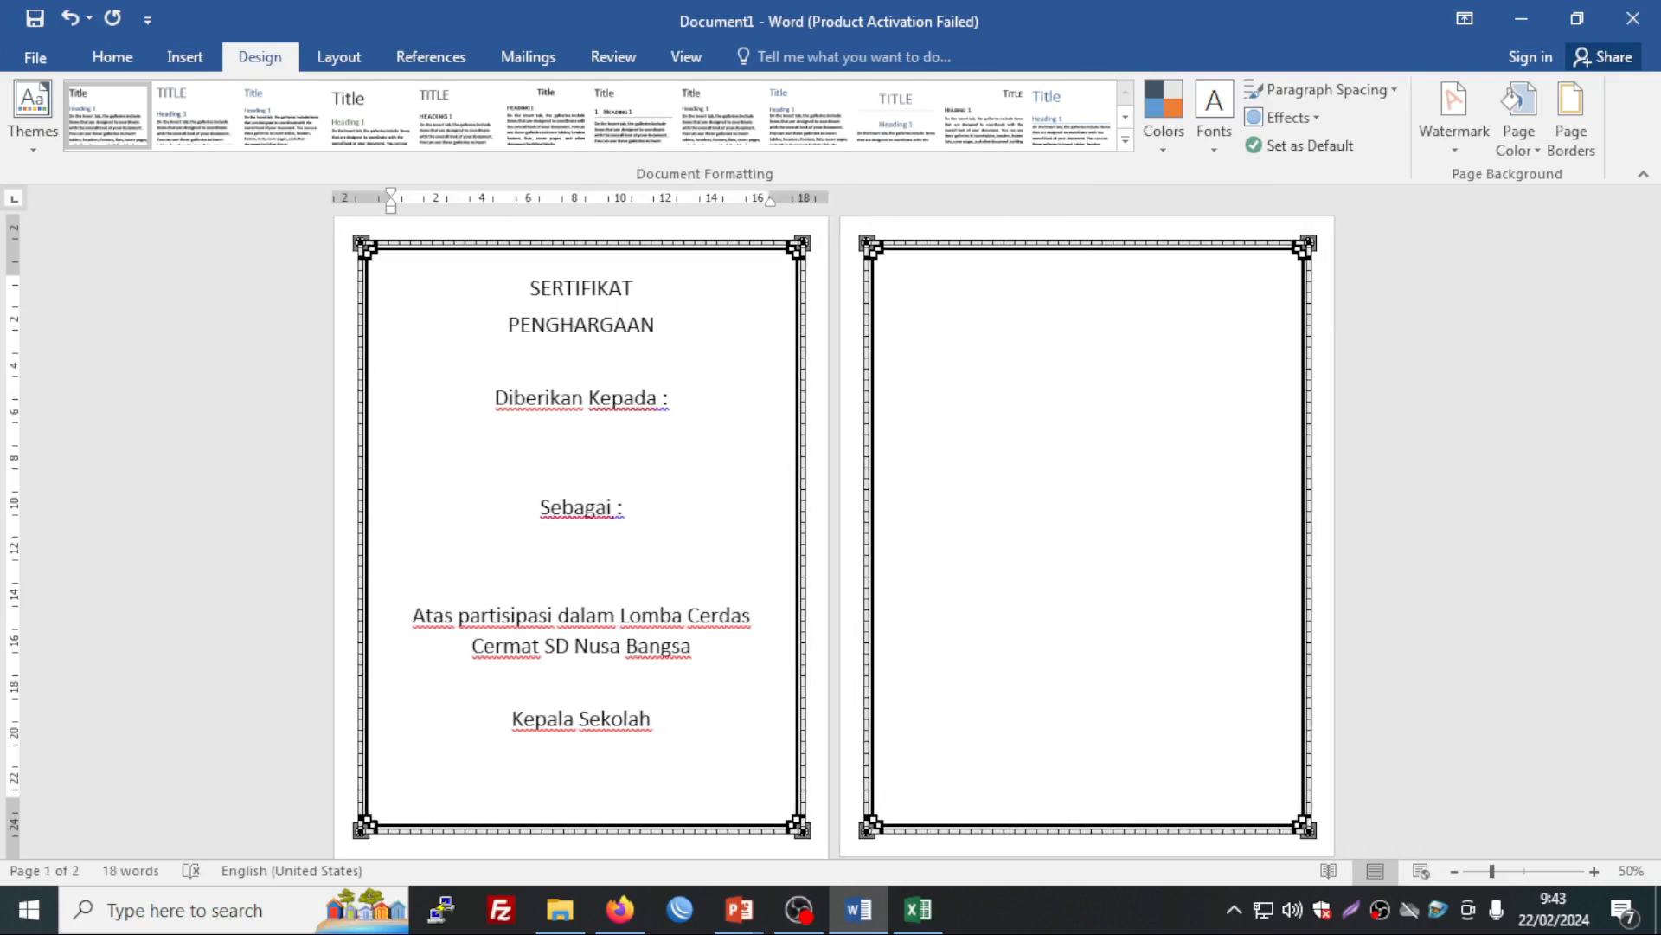
text(Mr. IS)
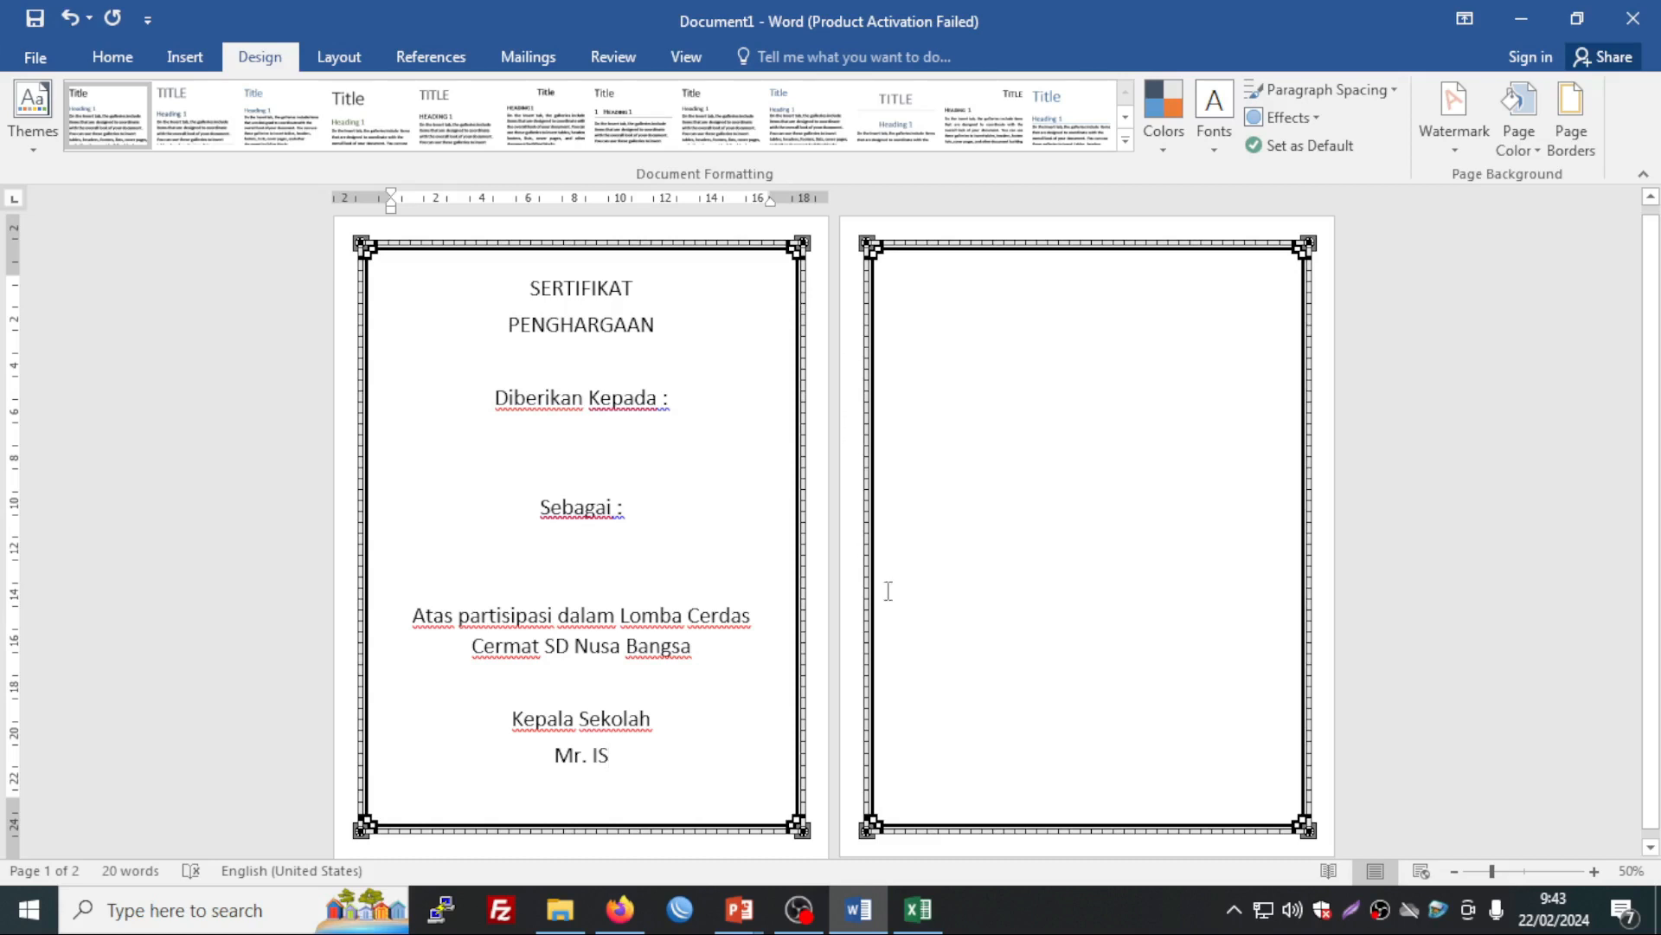
key(Delete)
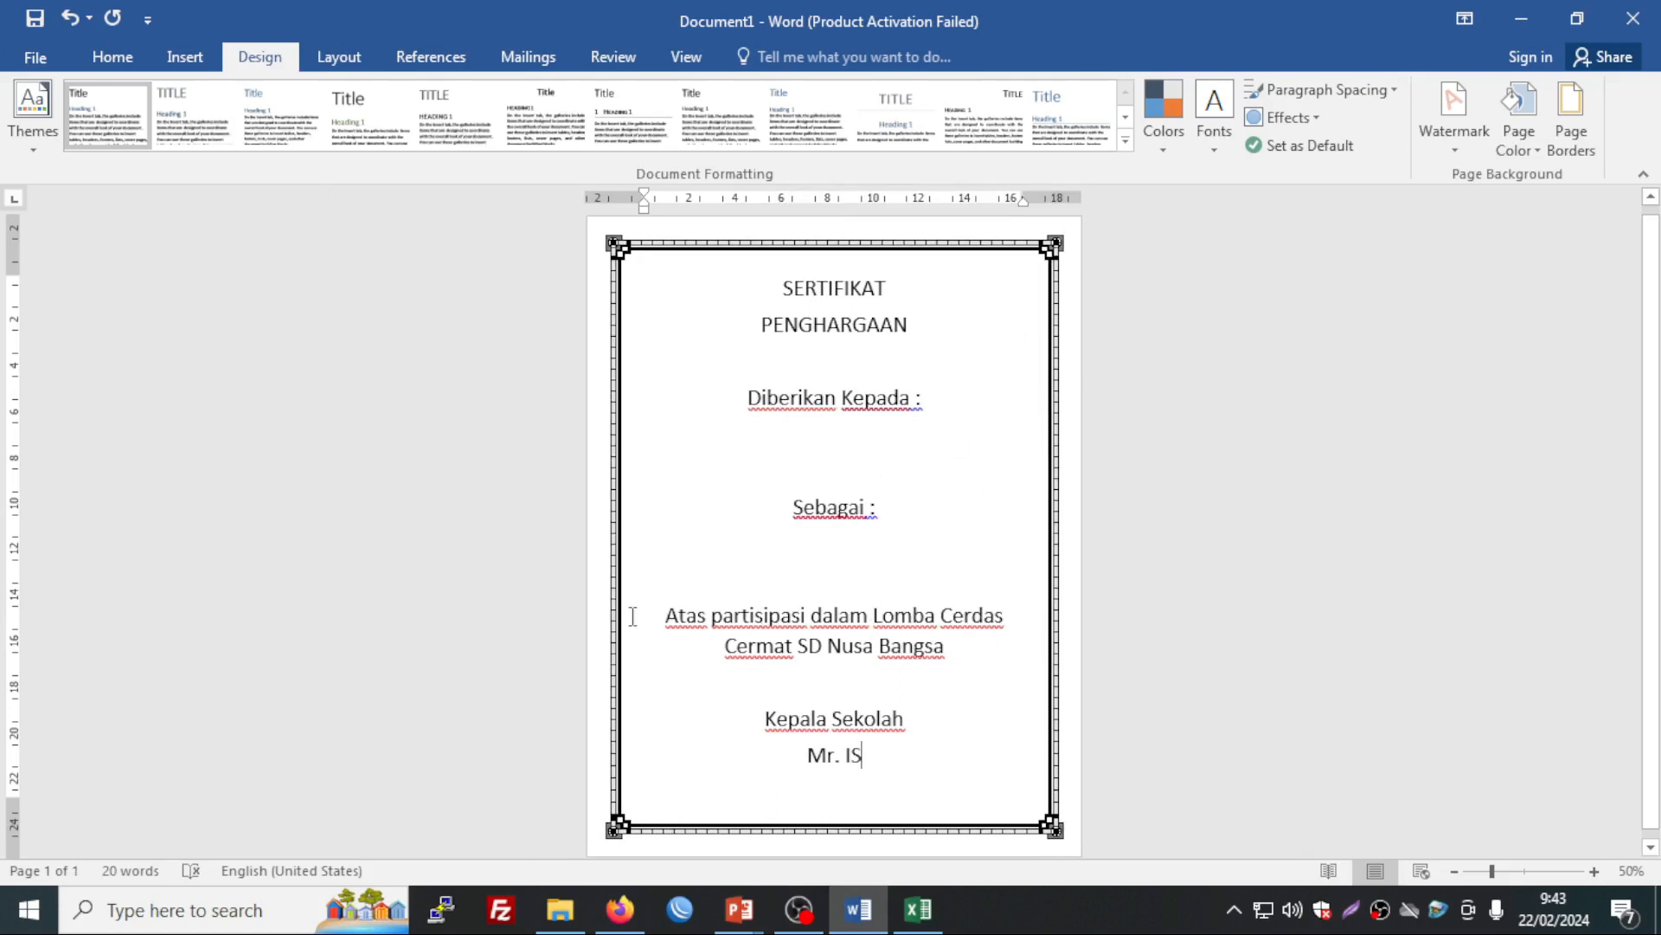
Step: Shrink the Atas partisipasi paragraph to 22 pt and move SD Nusa Bangsa onto its own line
click(667, 614)
drag(707, 610, 956, 653)
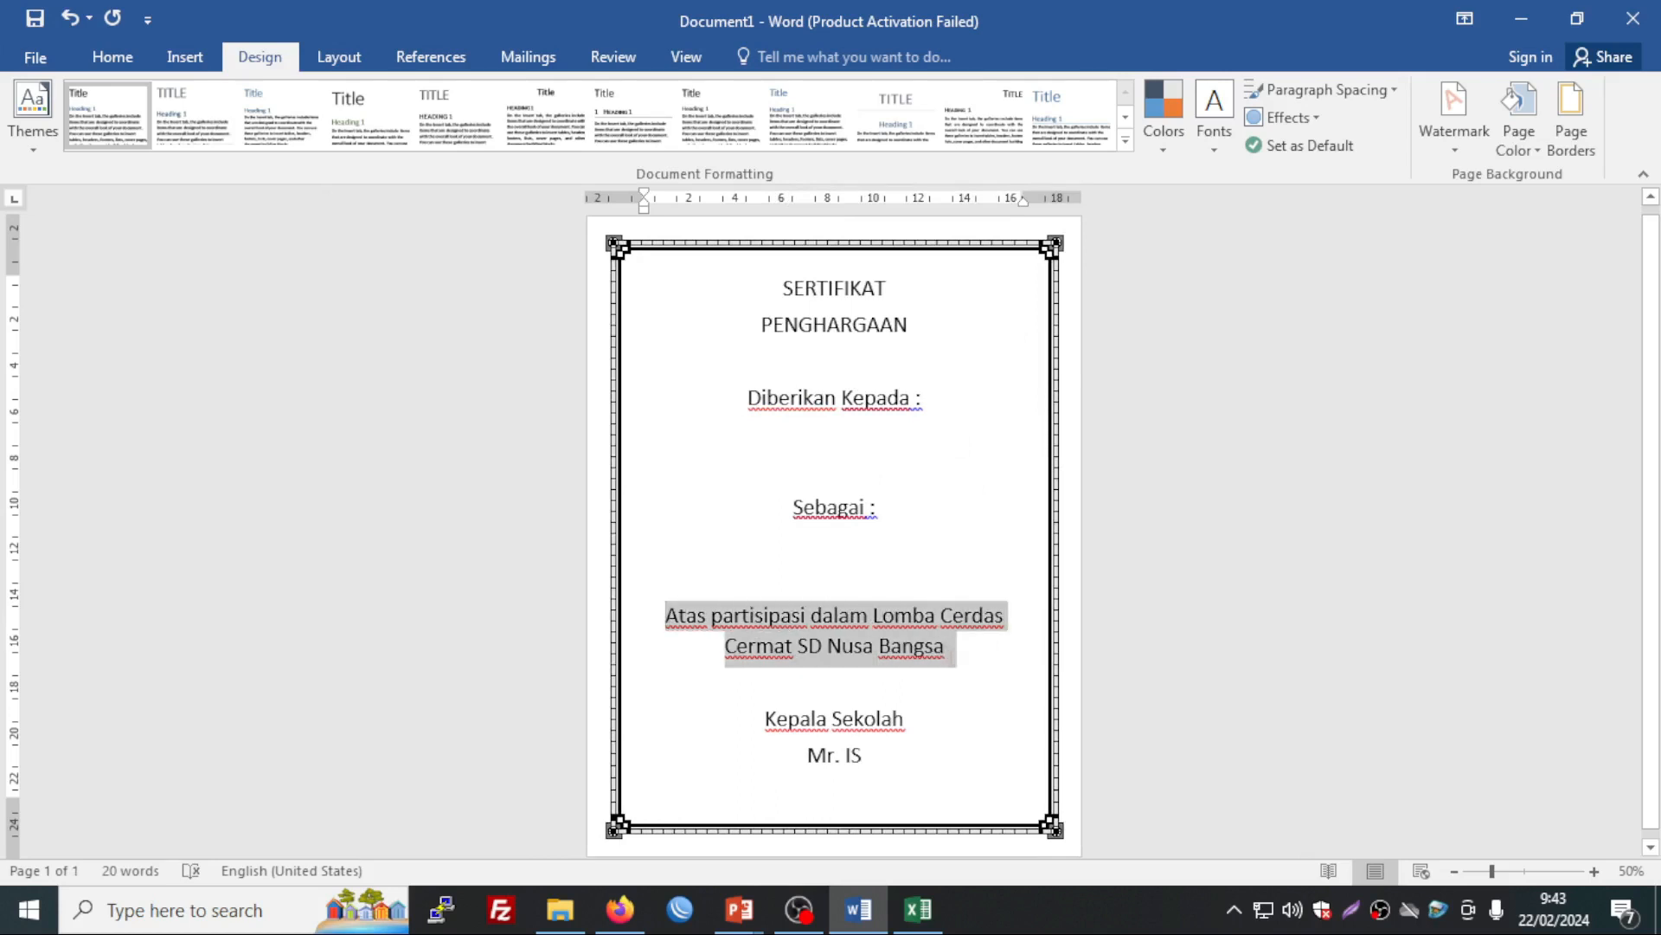
click(127, 62)
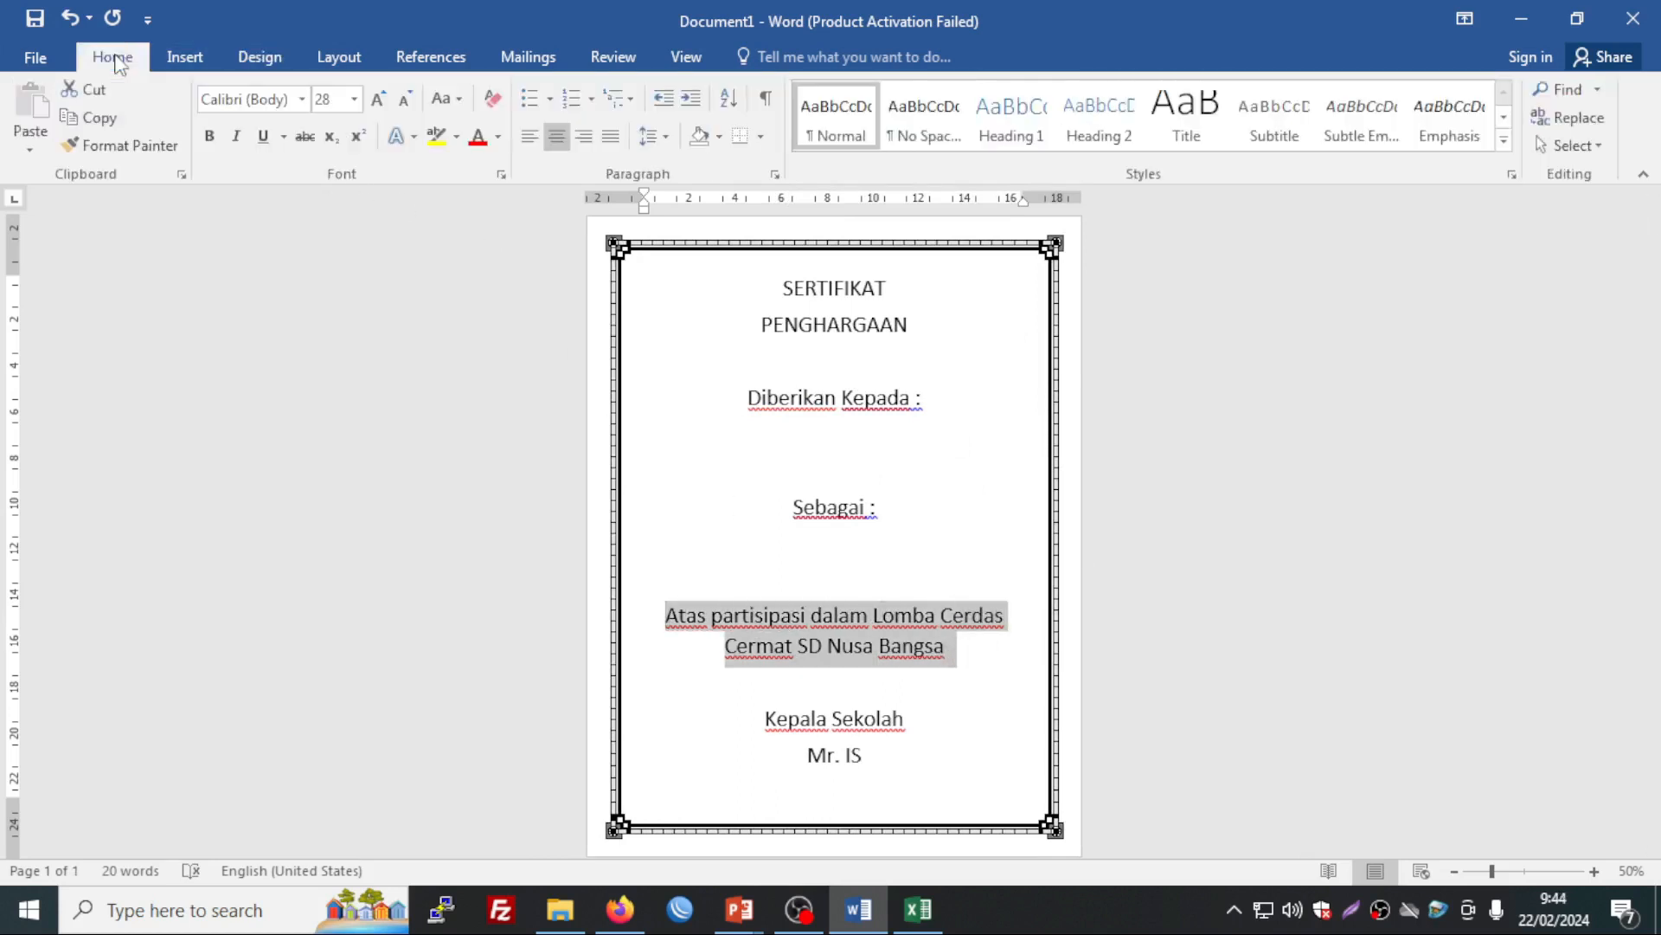
click(404, 99)
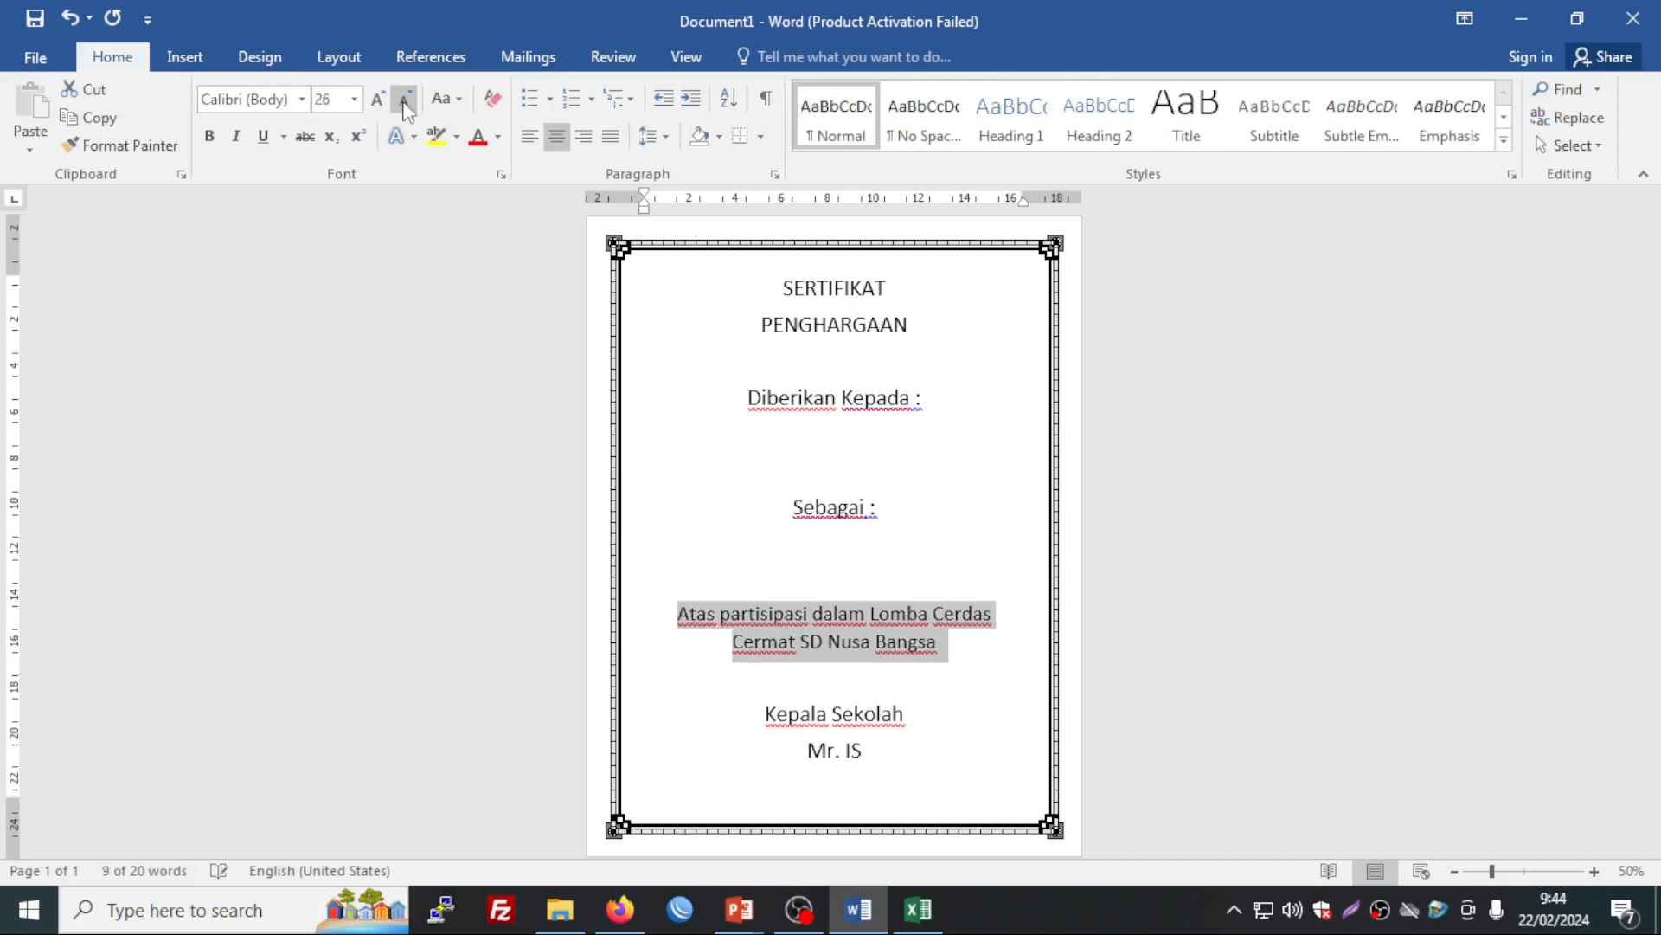
click(405, 100)
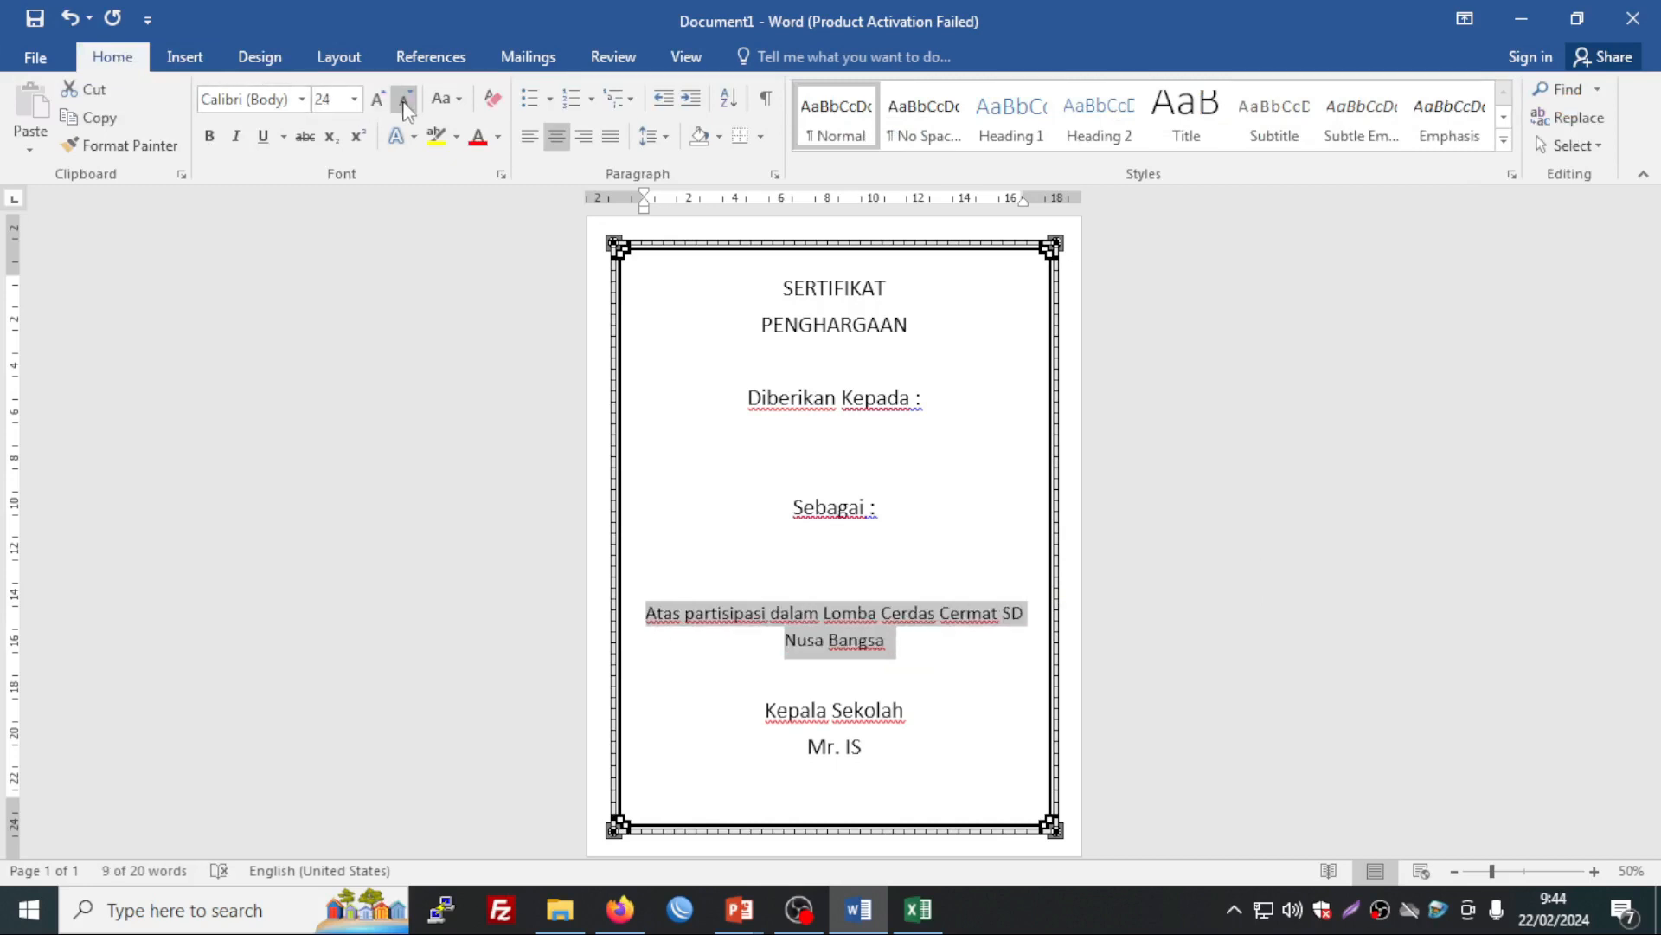
click(404, 100)
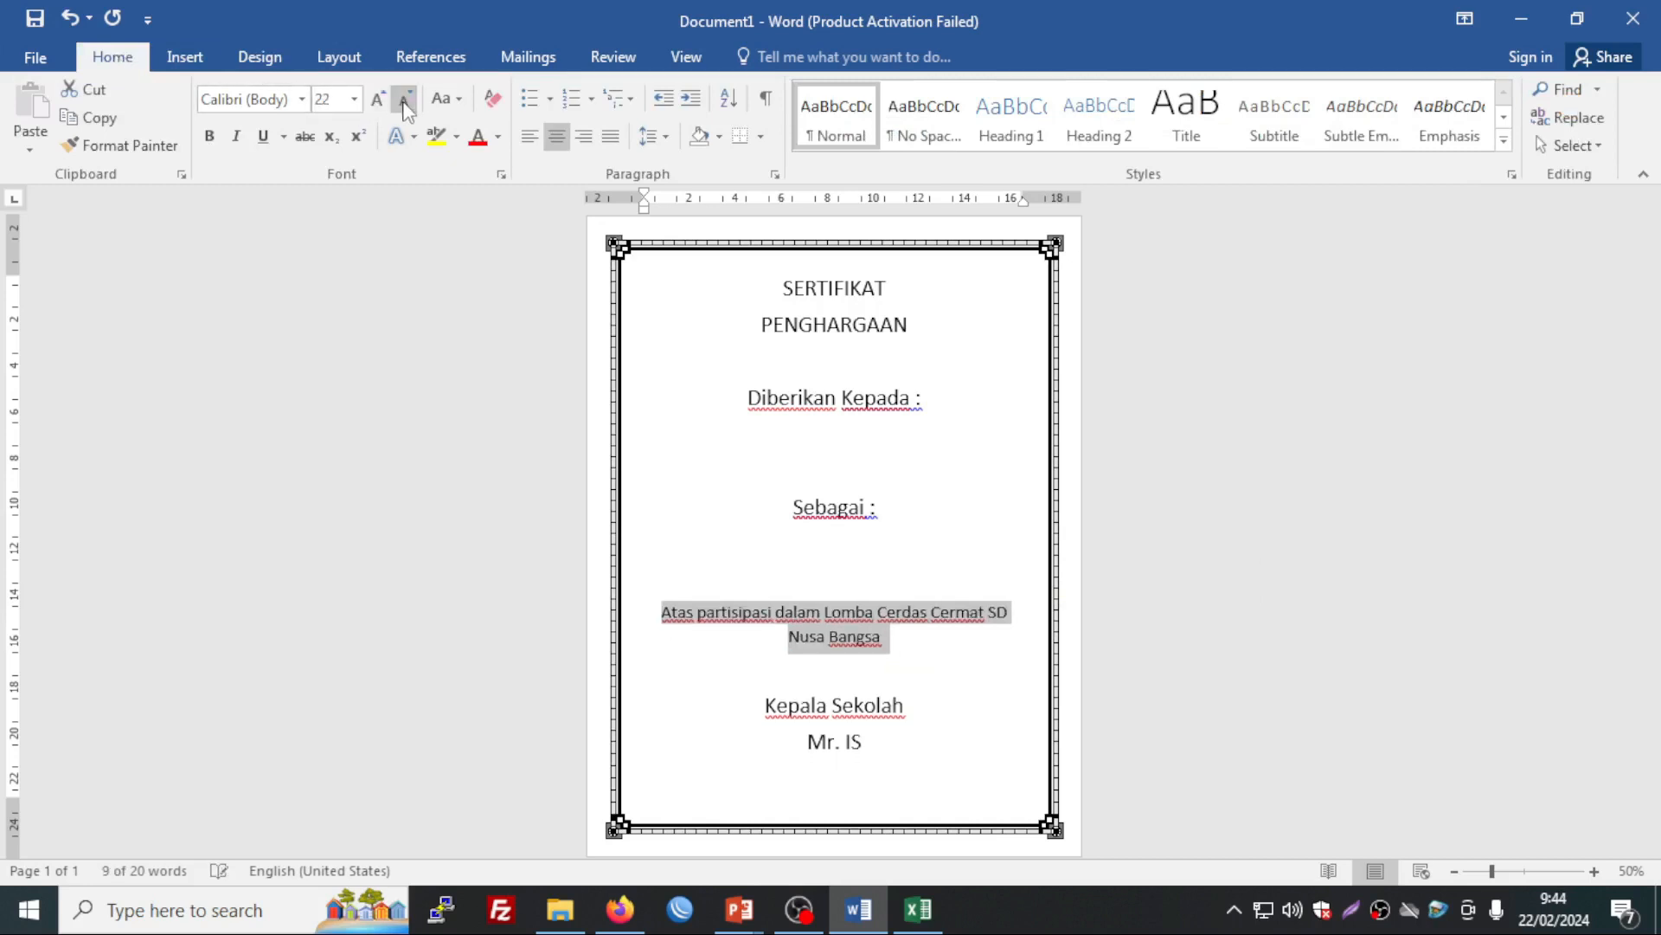
click(971, 612)
click(985, 612)
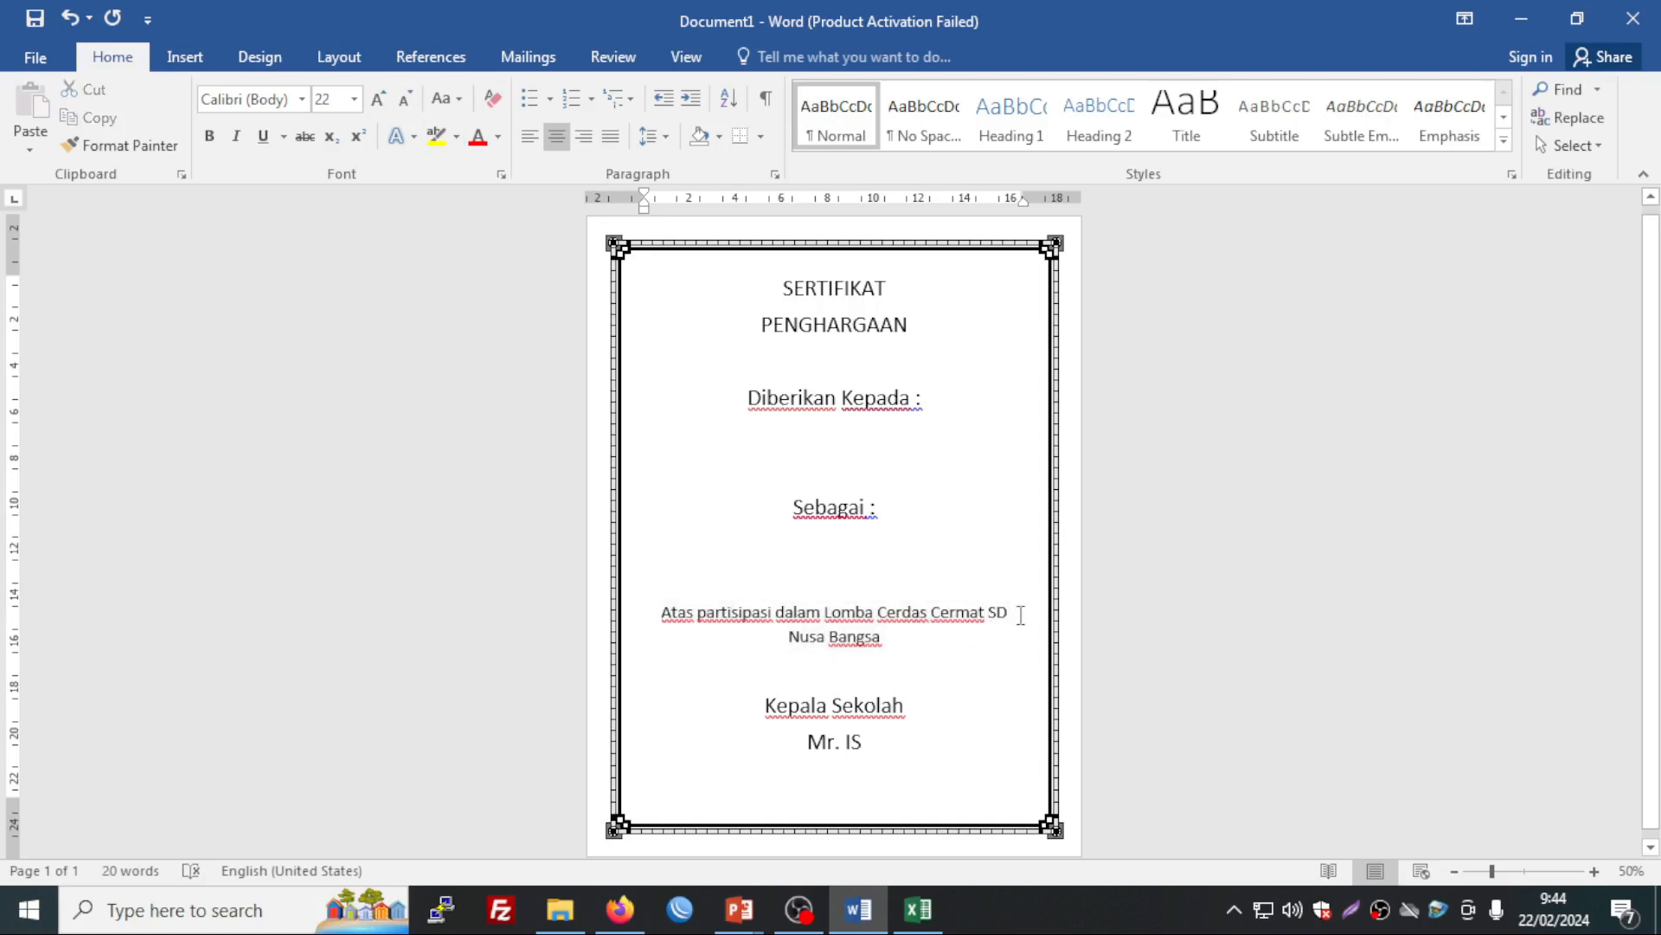
key(Return)
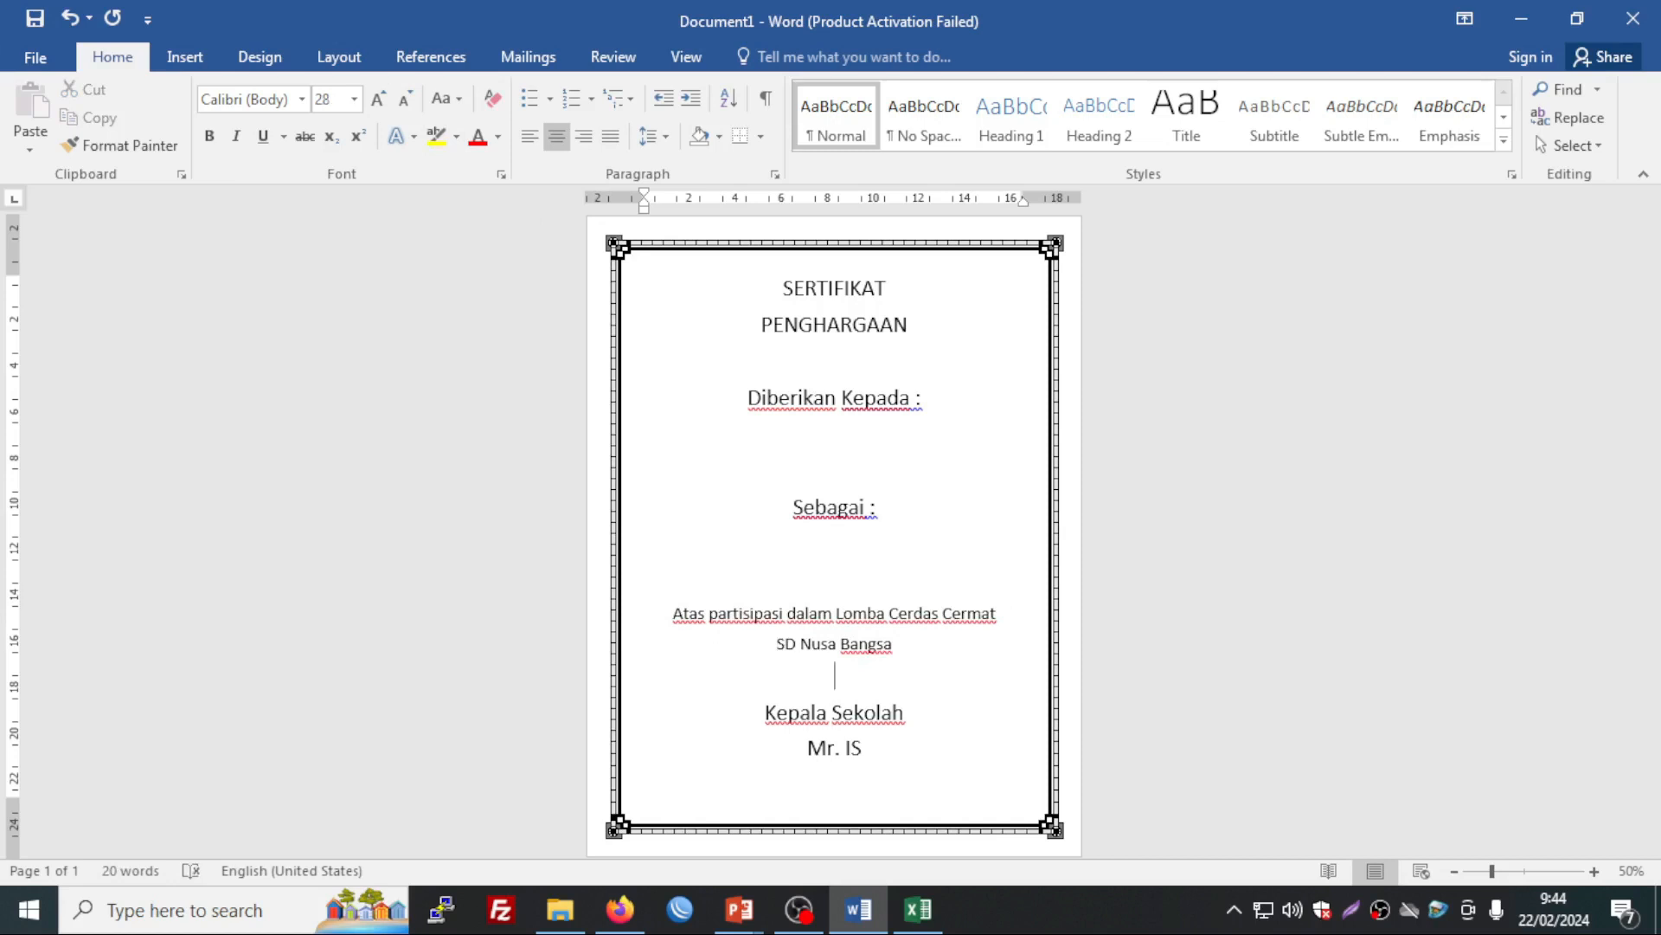
Step: Add a blank line before the signature block and shrink Kepala Sekolah and the name
click(828, 748)
key(Return)
key(Left)
key(Left)
key(Left)
key(shift+Down)
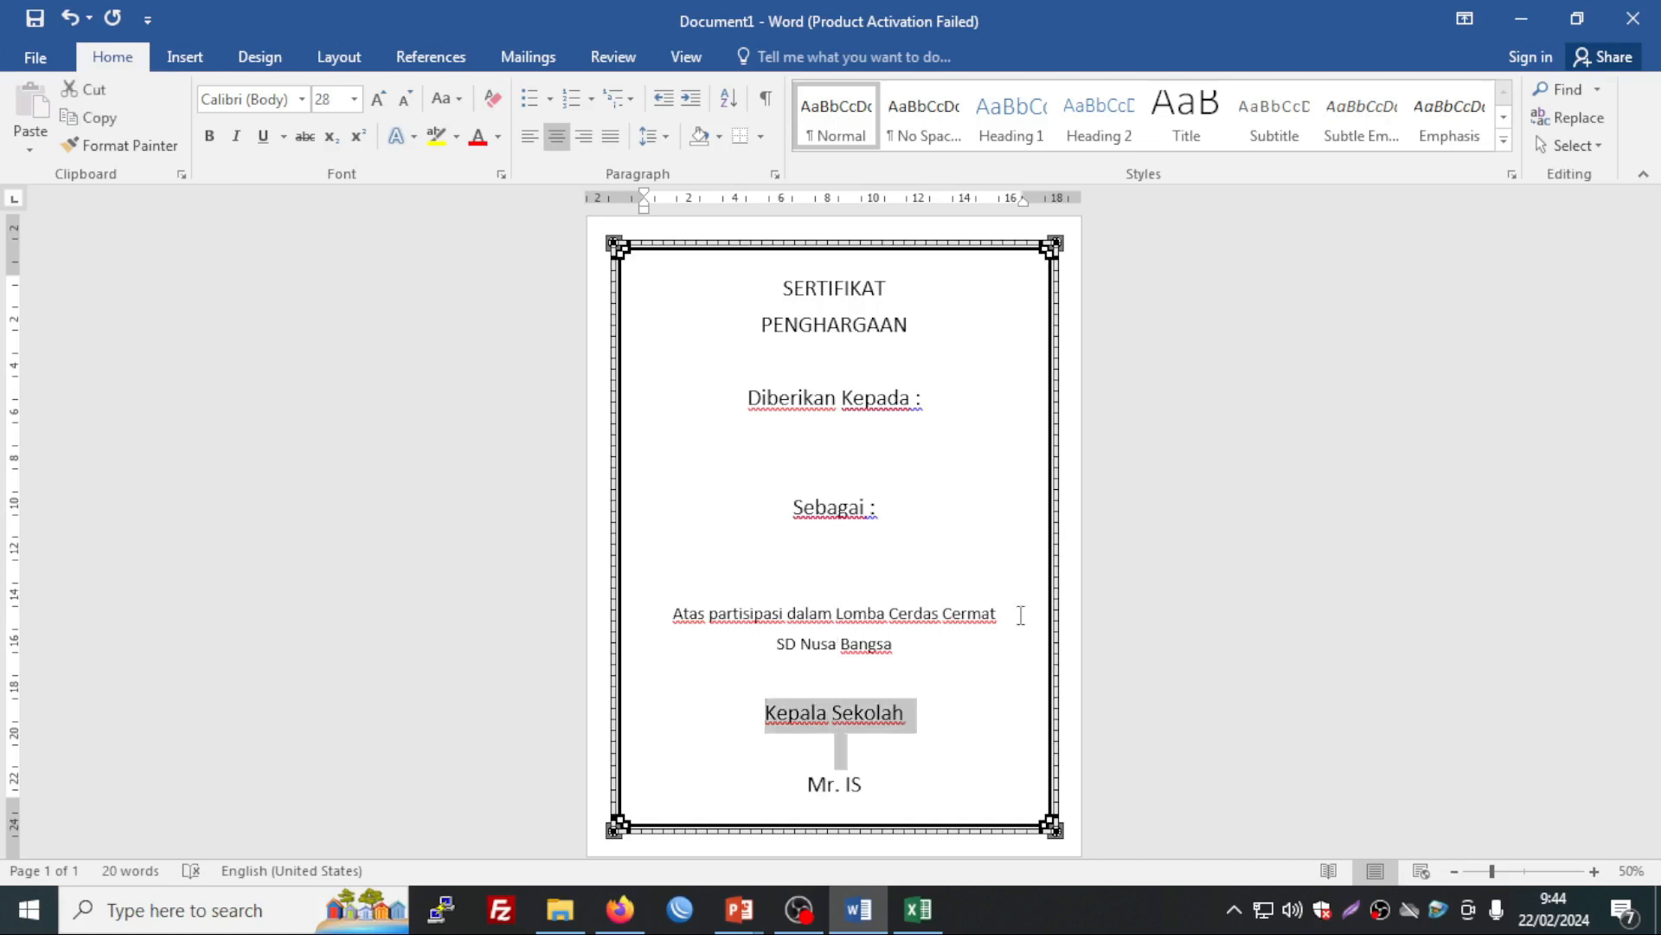
key(shift+Down)
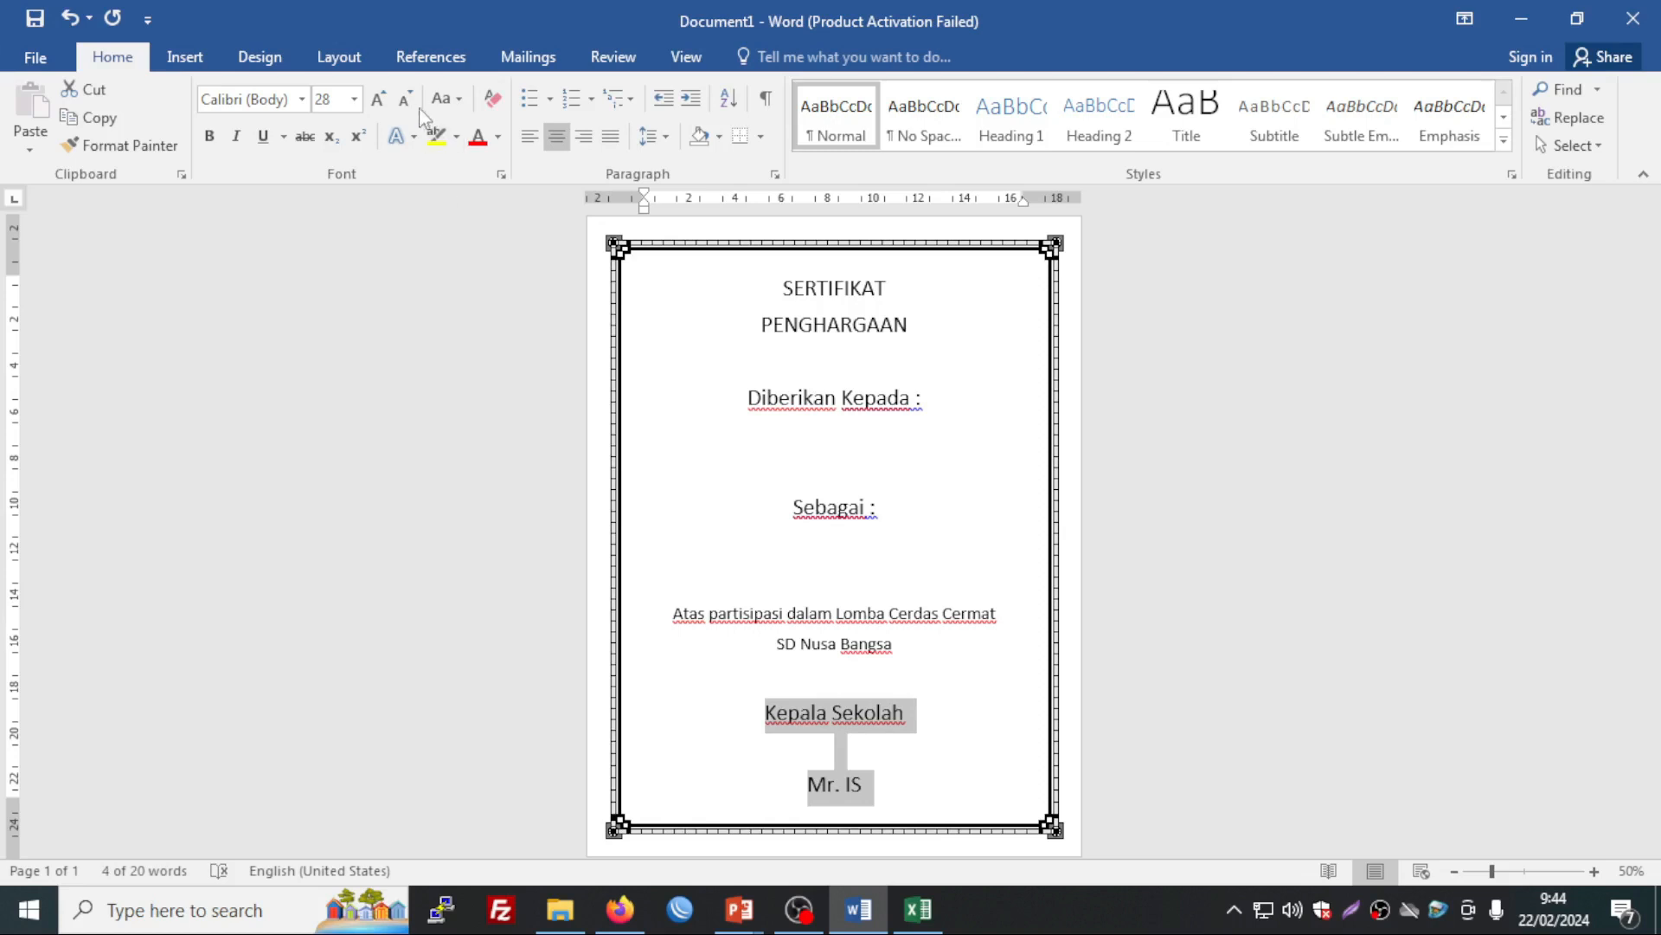
click(405, 105)
click(406, 105)
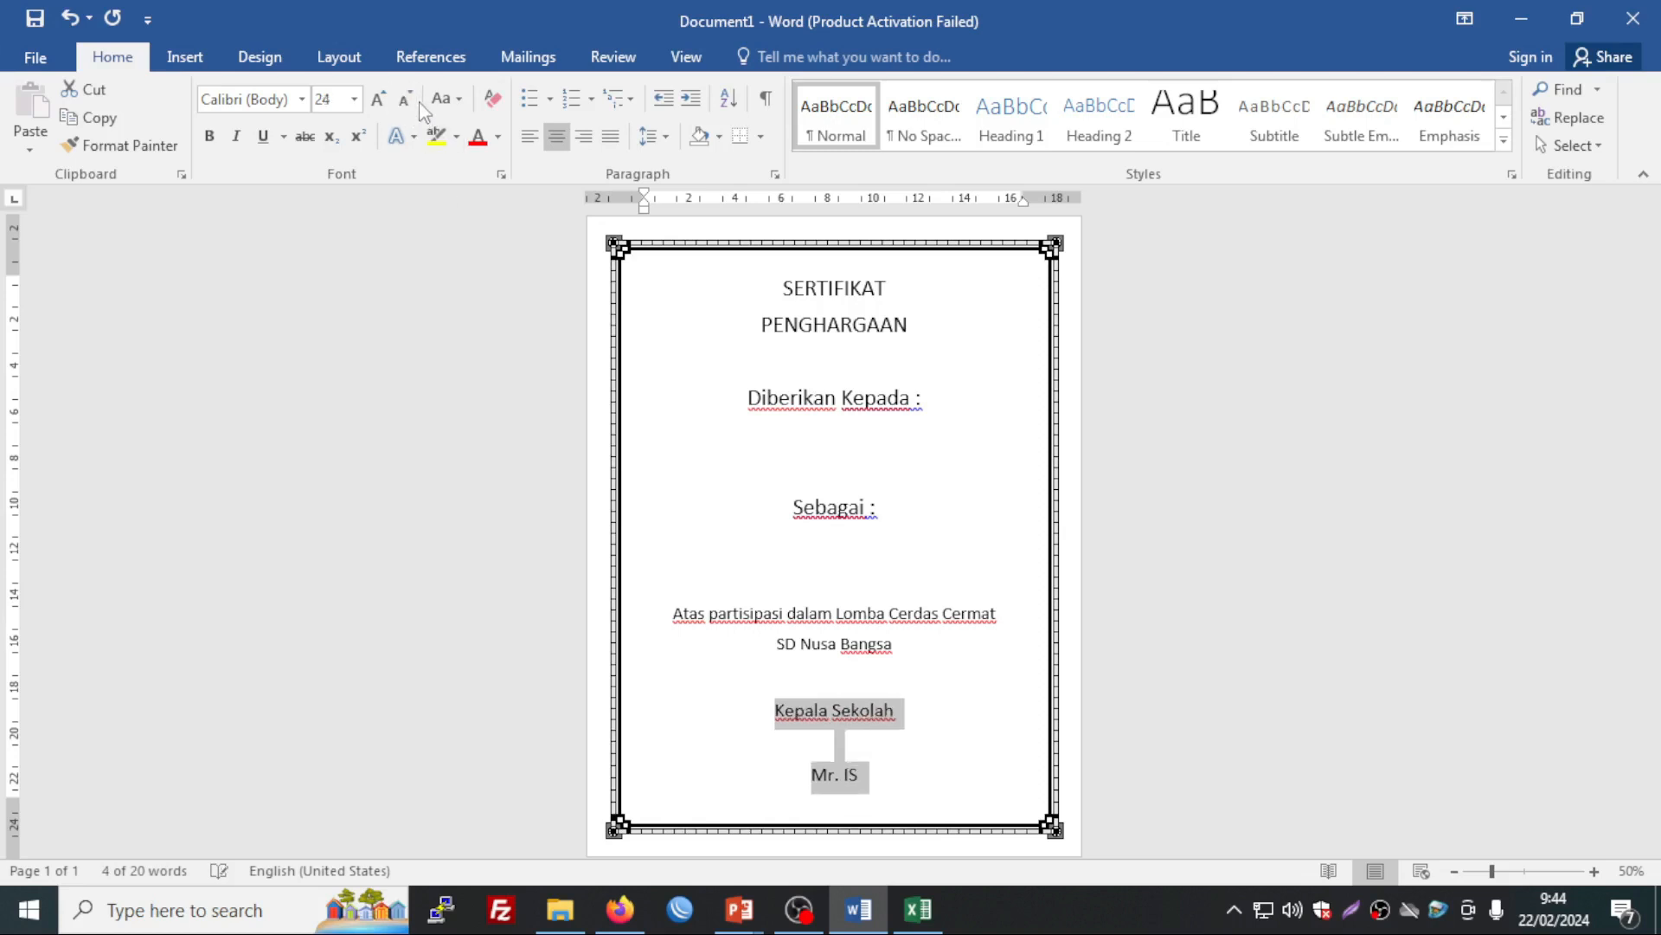
click(898, 725)
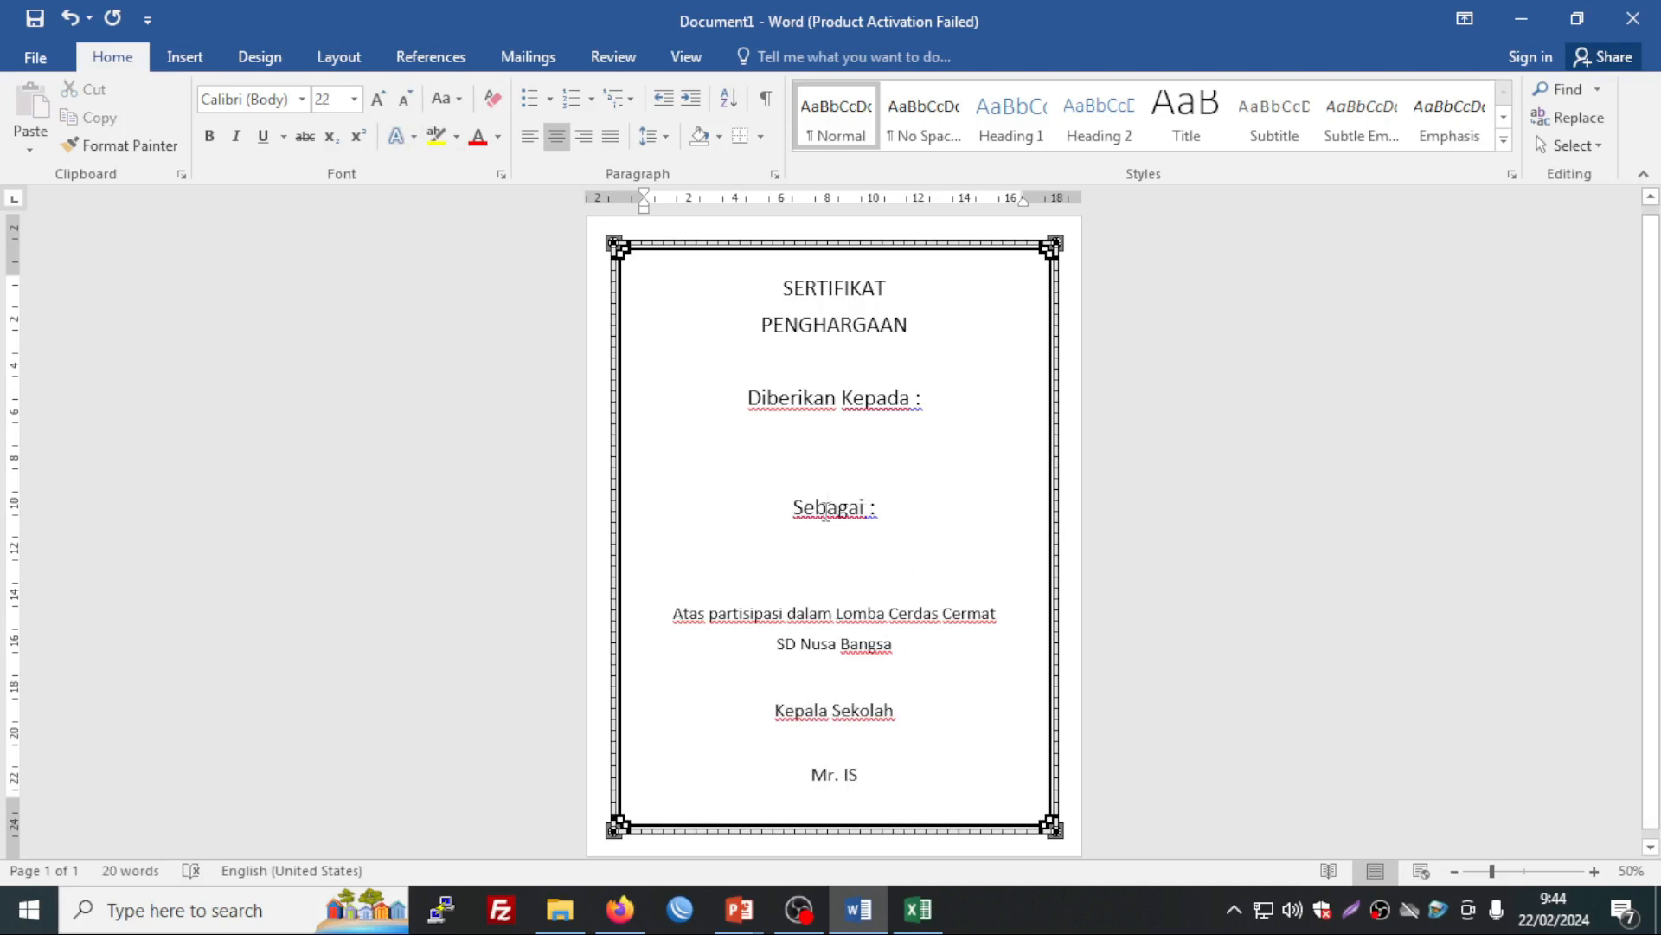
click(843, 398)
Step: Bold both title lines, enlarge SERTIFIKAT to 72 pt, and delete an empty line
drag(785, 287, 919, 339)
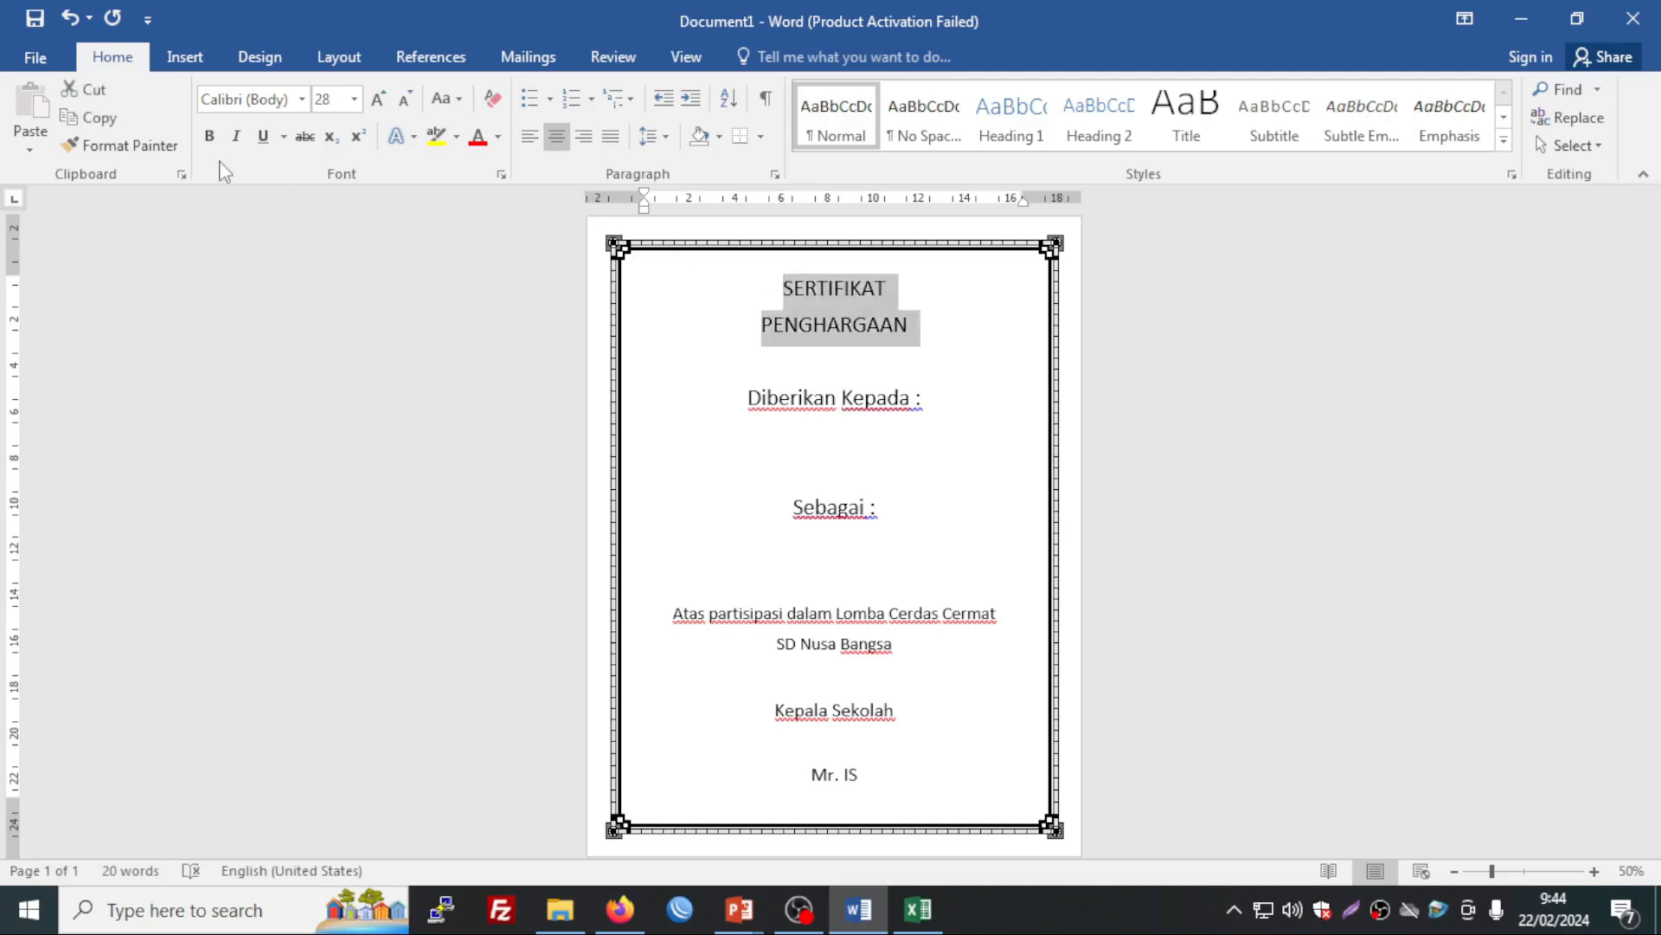
click(208, 136)
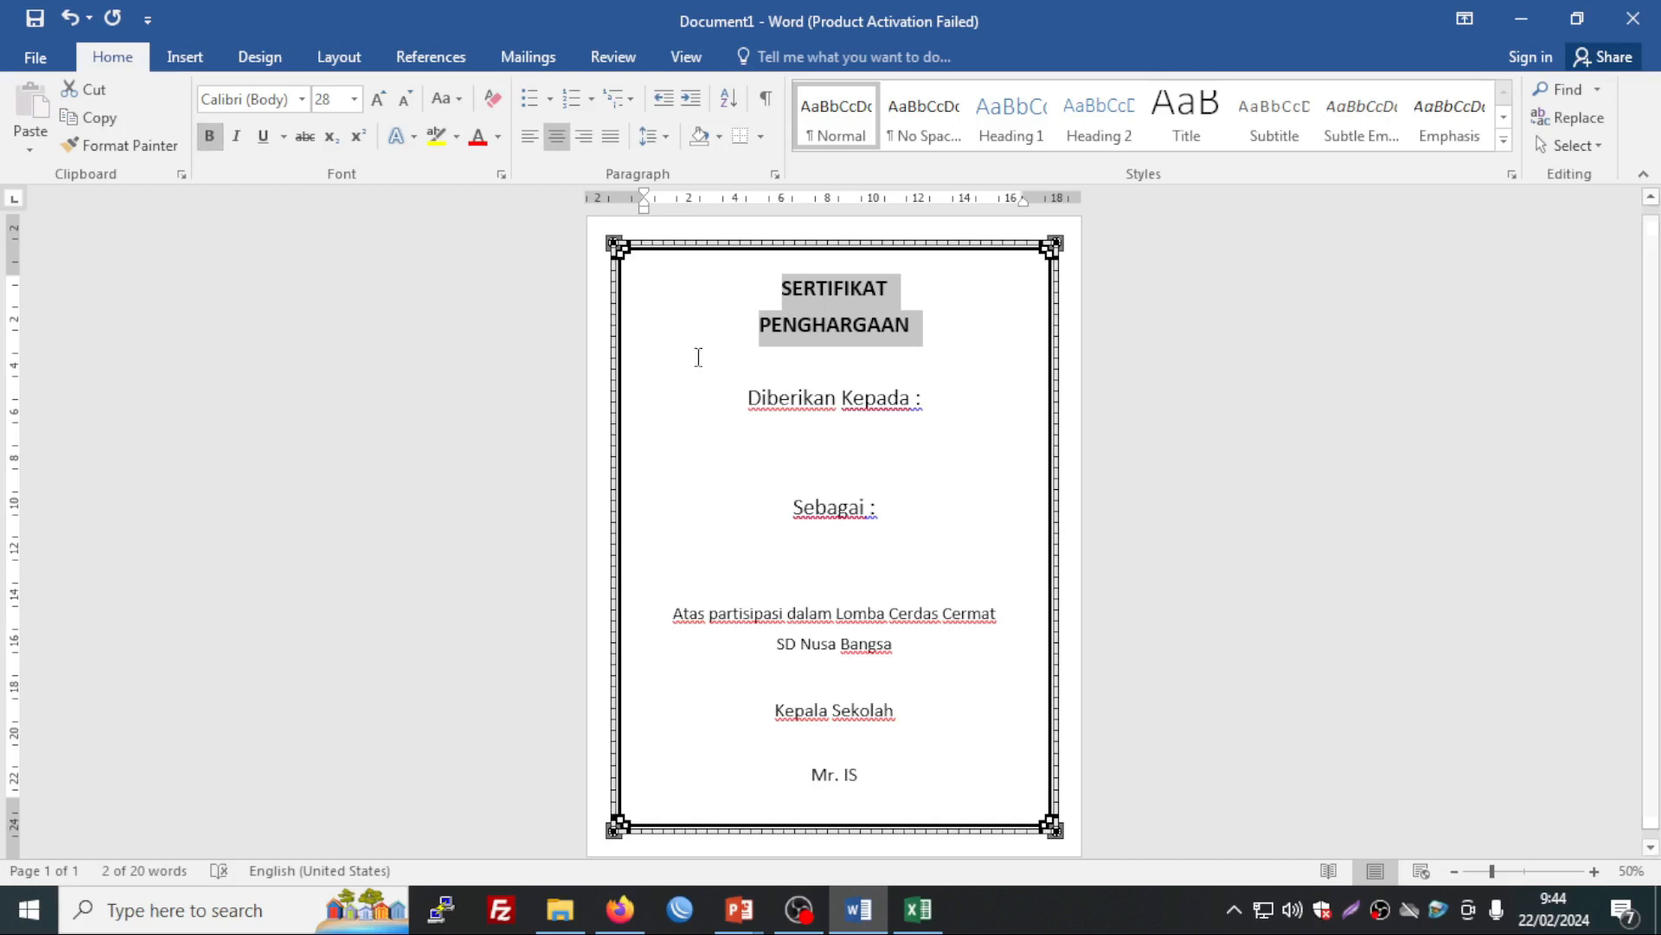
click(838, 387)
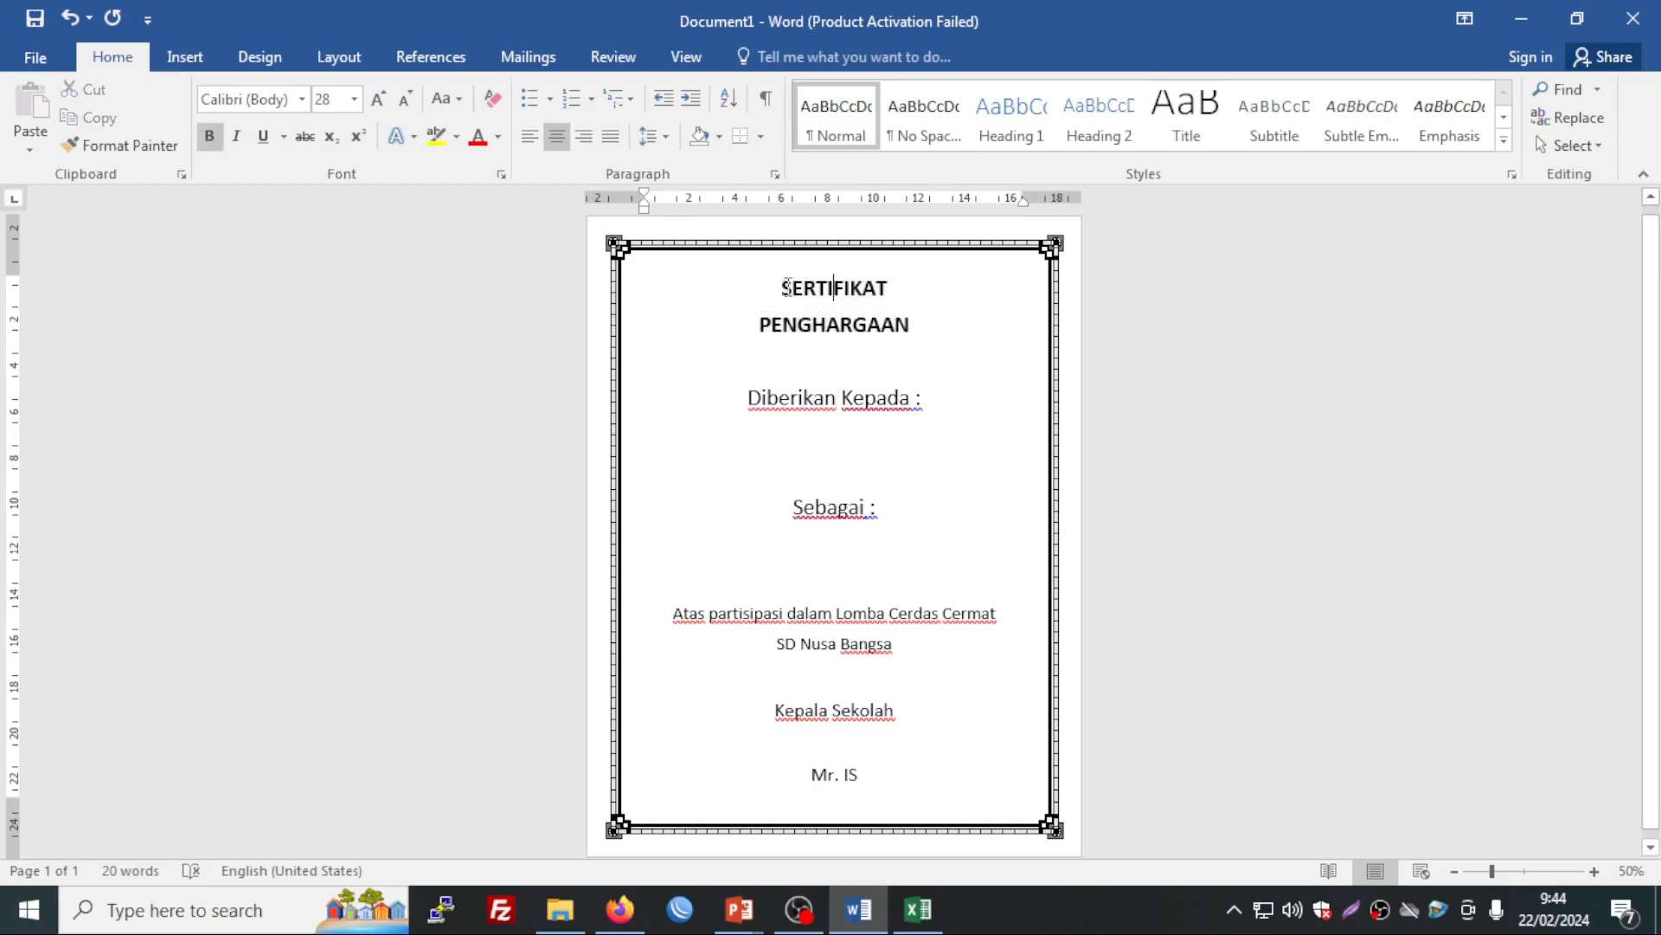
drag(786, 287, 899, 289)
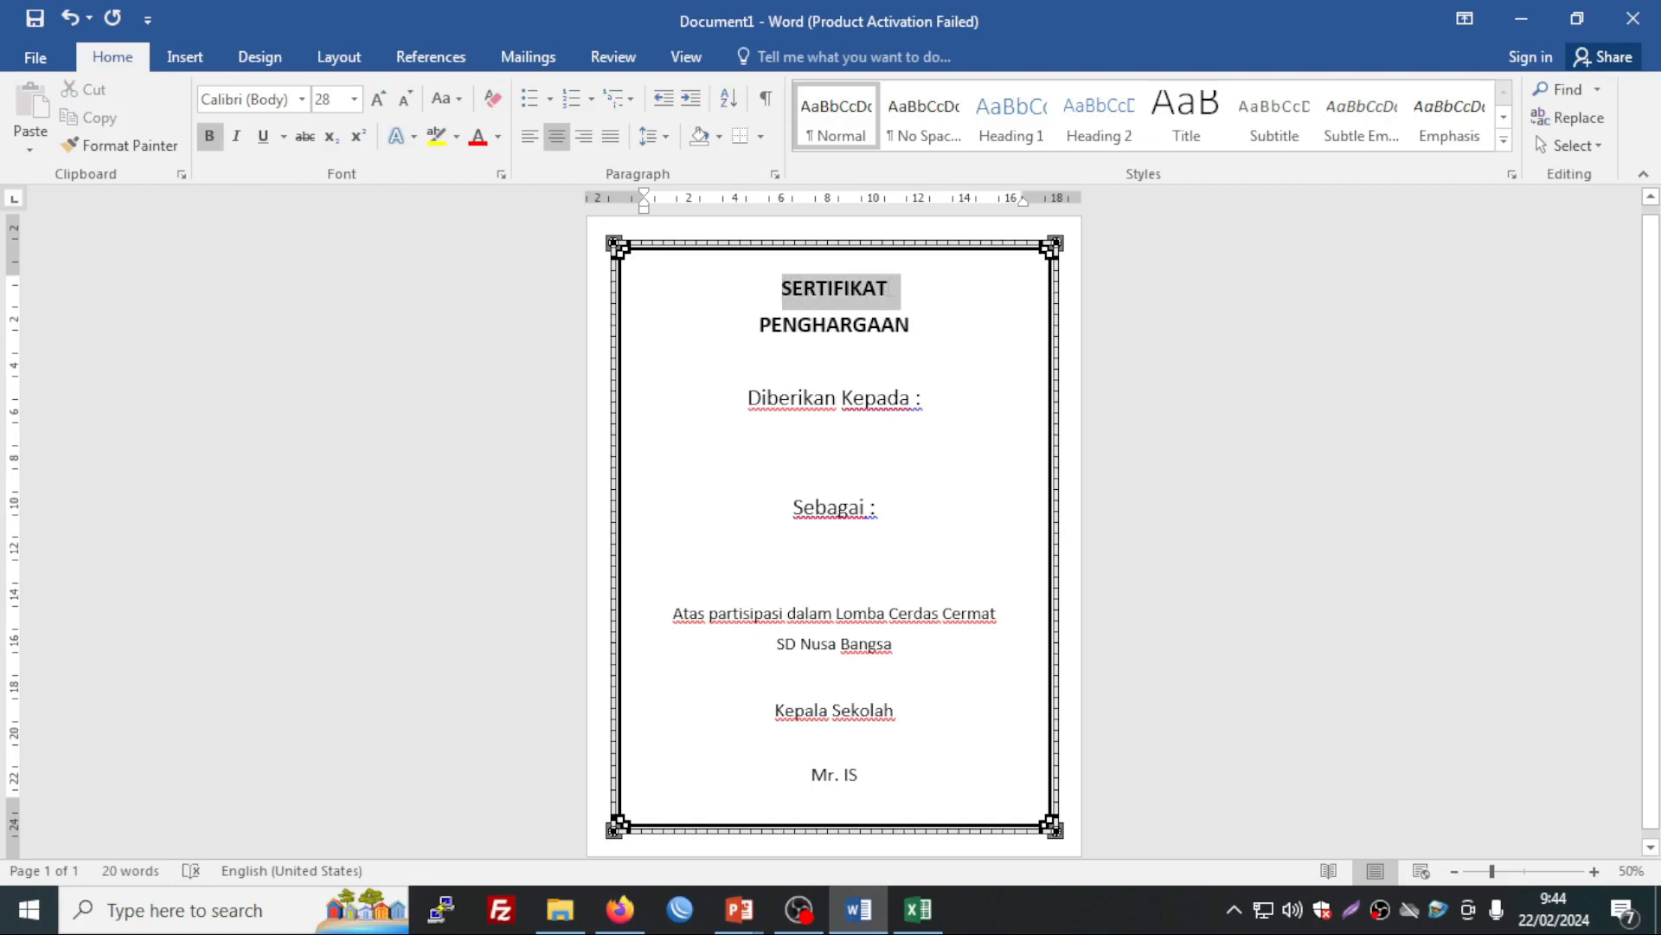
click(384, 100)
click(383, 101)
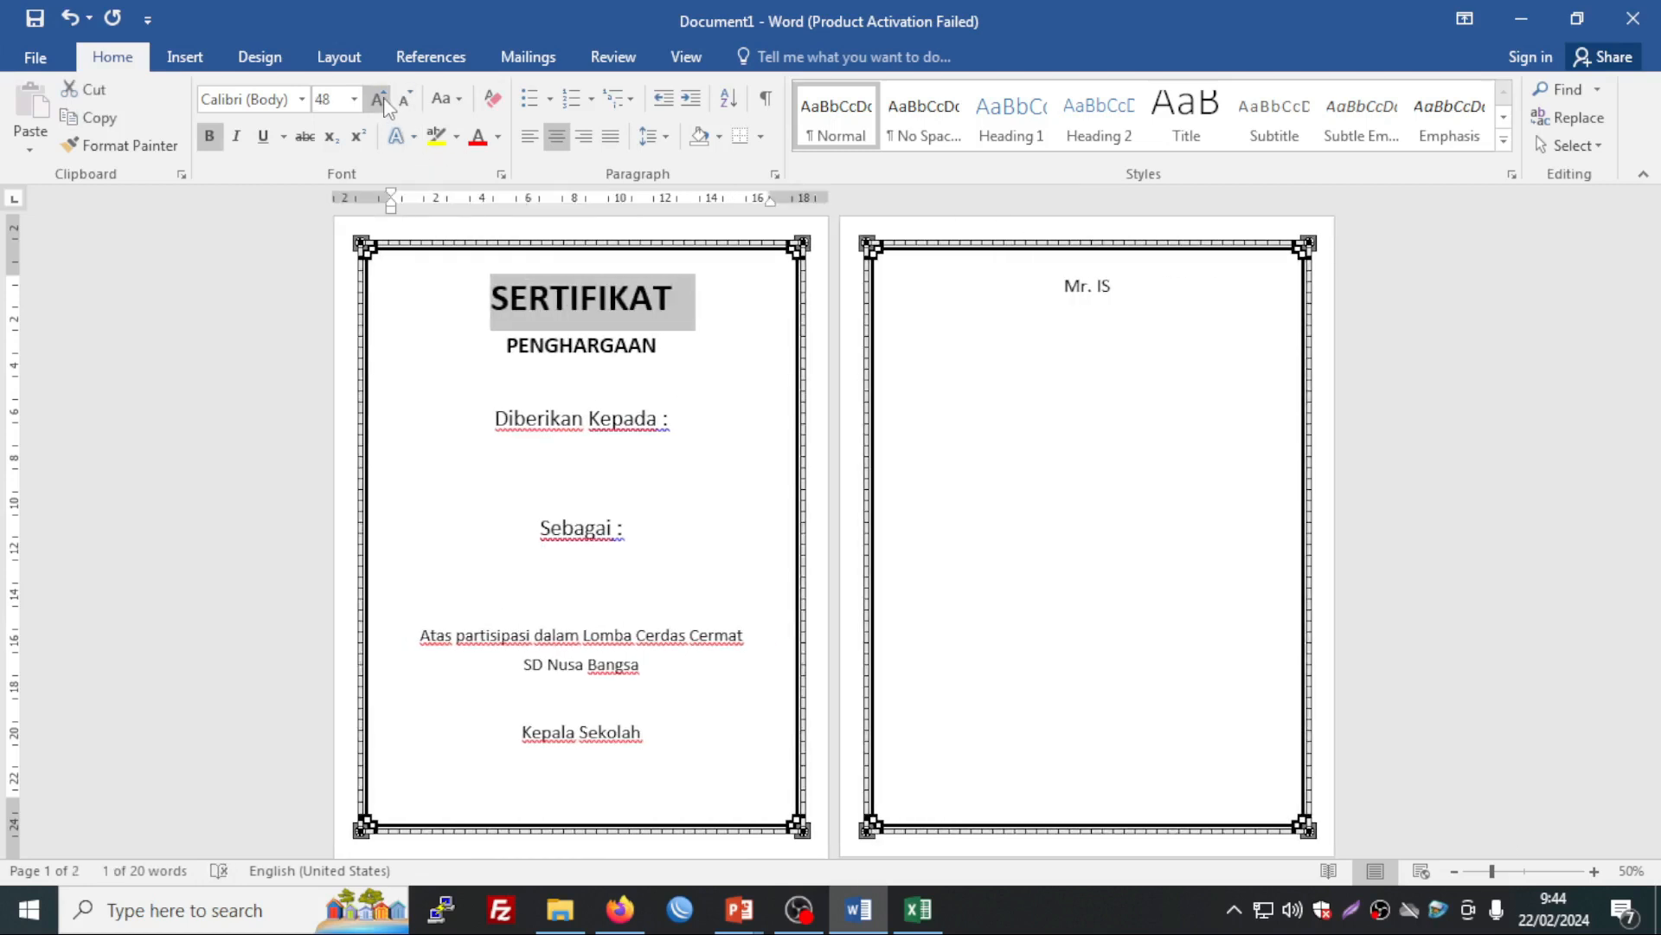
click(383, 100)
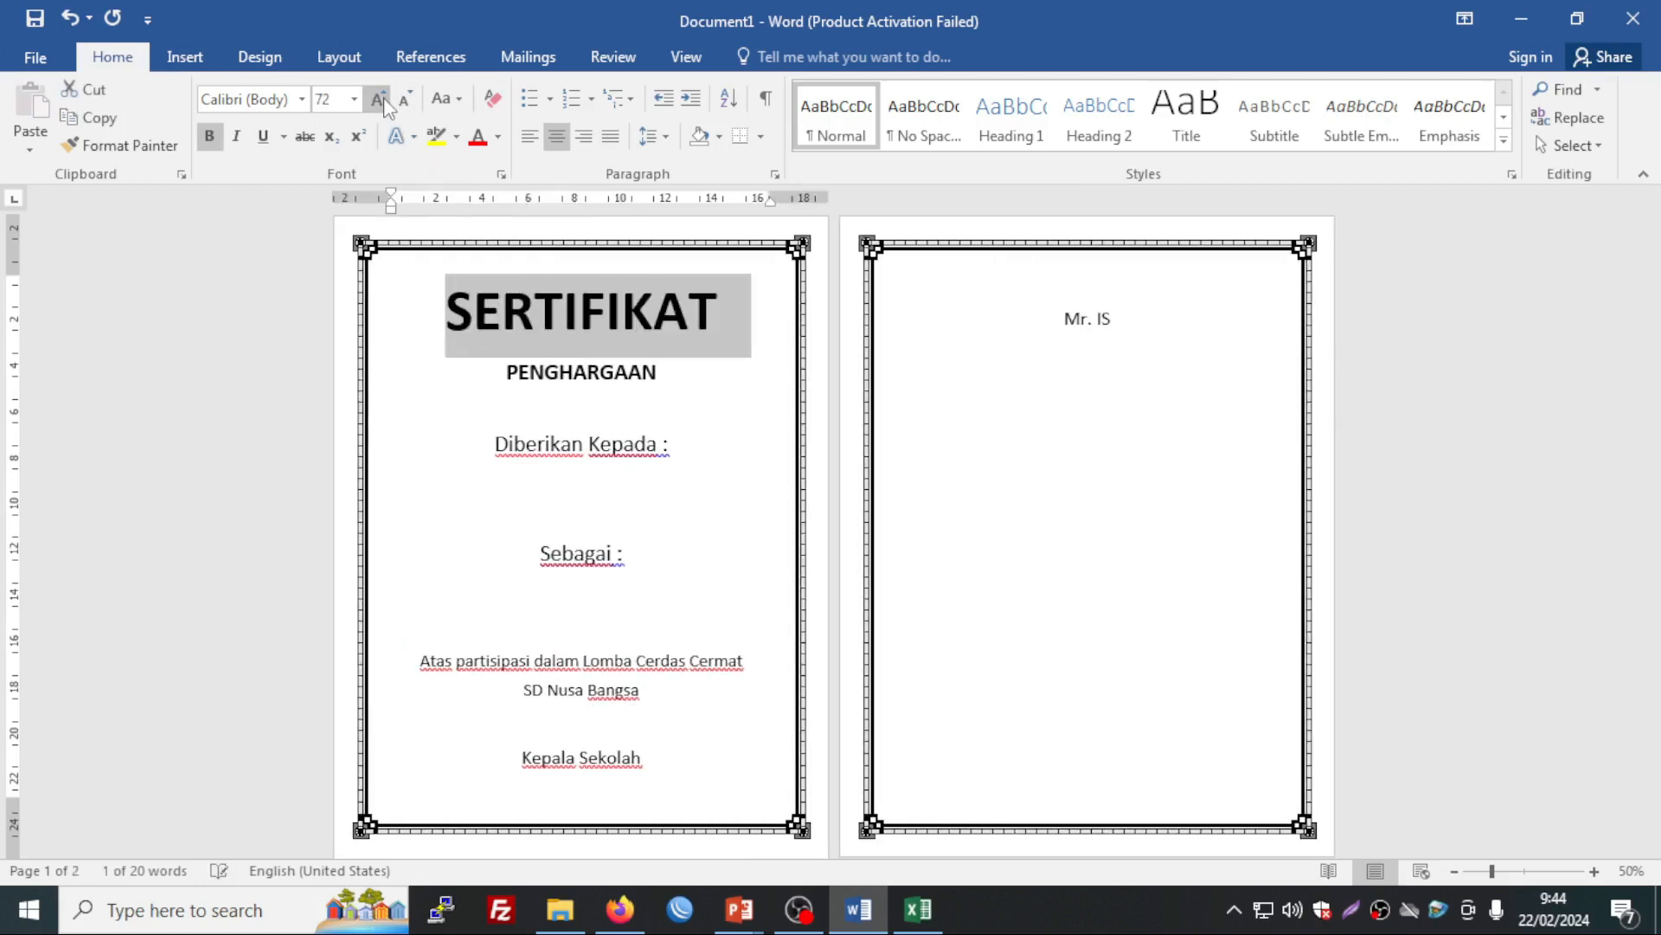
click(581, 624)
key(Delete)
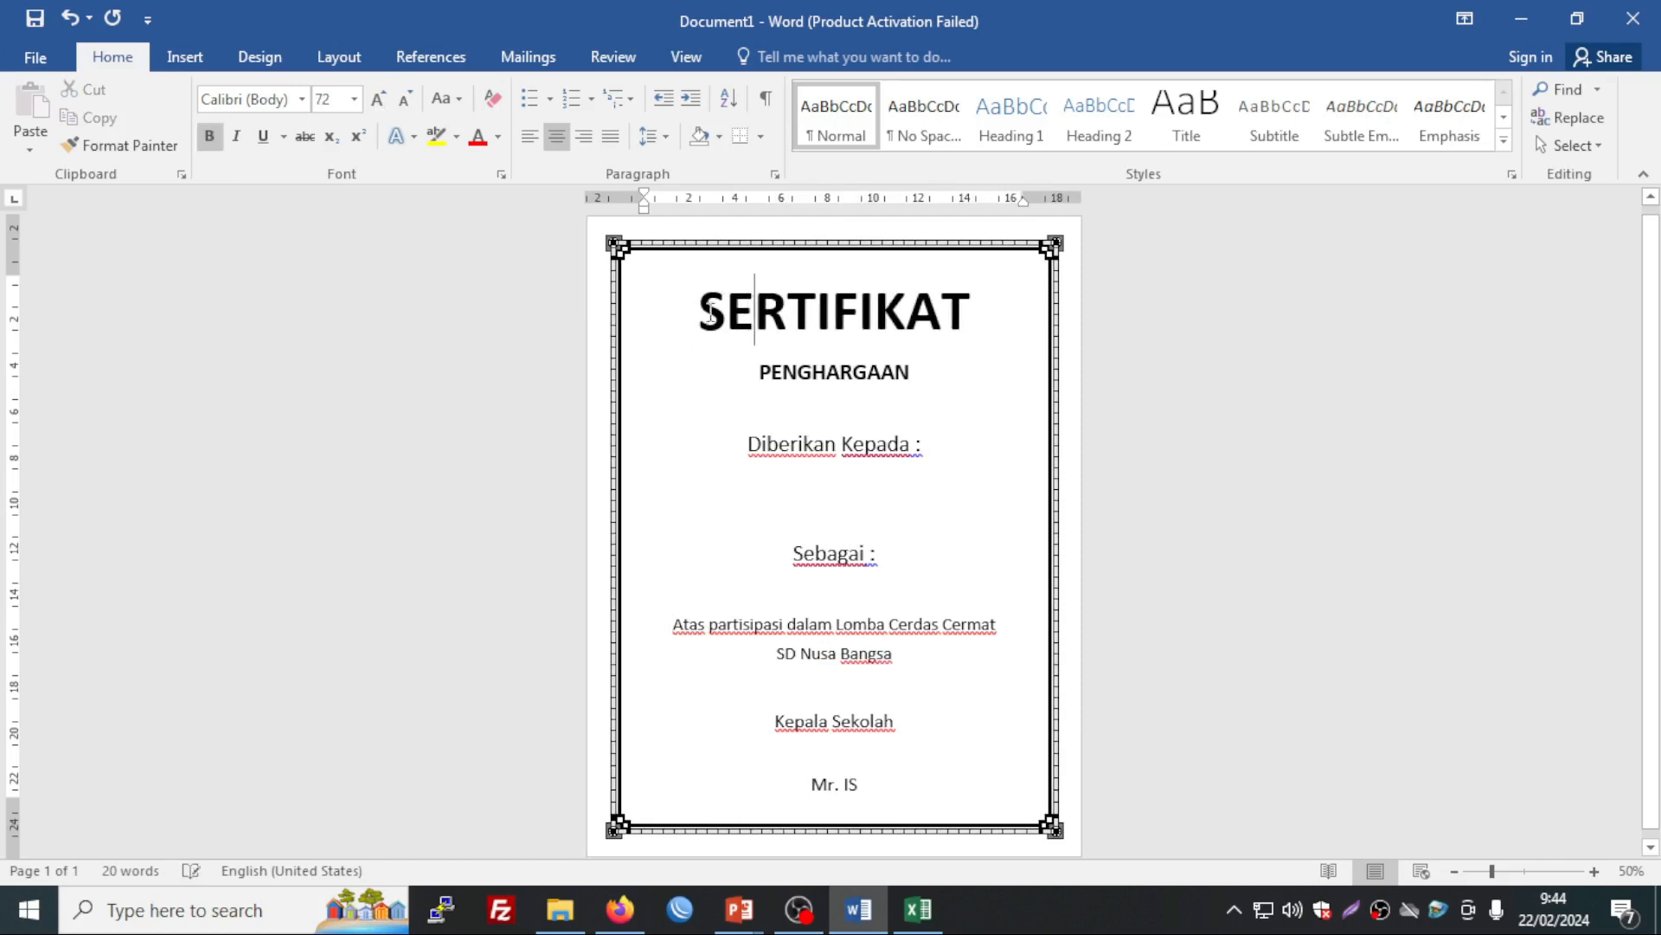
Step: Set SERTIFIKAT in the Baskerville Old Face font
drag(702, 314, 965, 320)
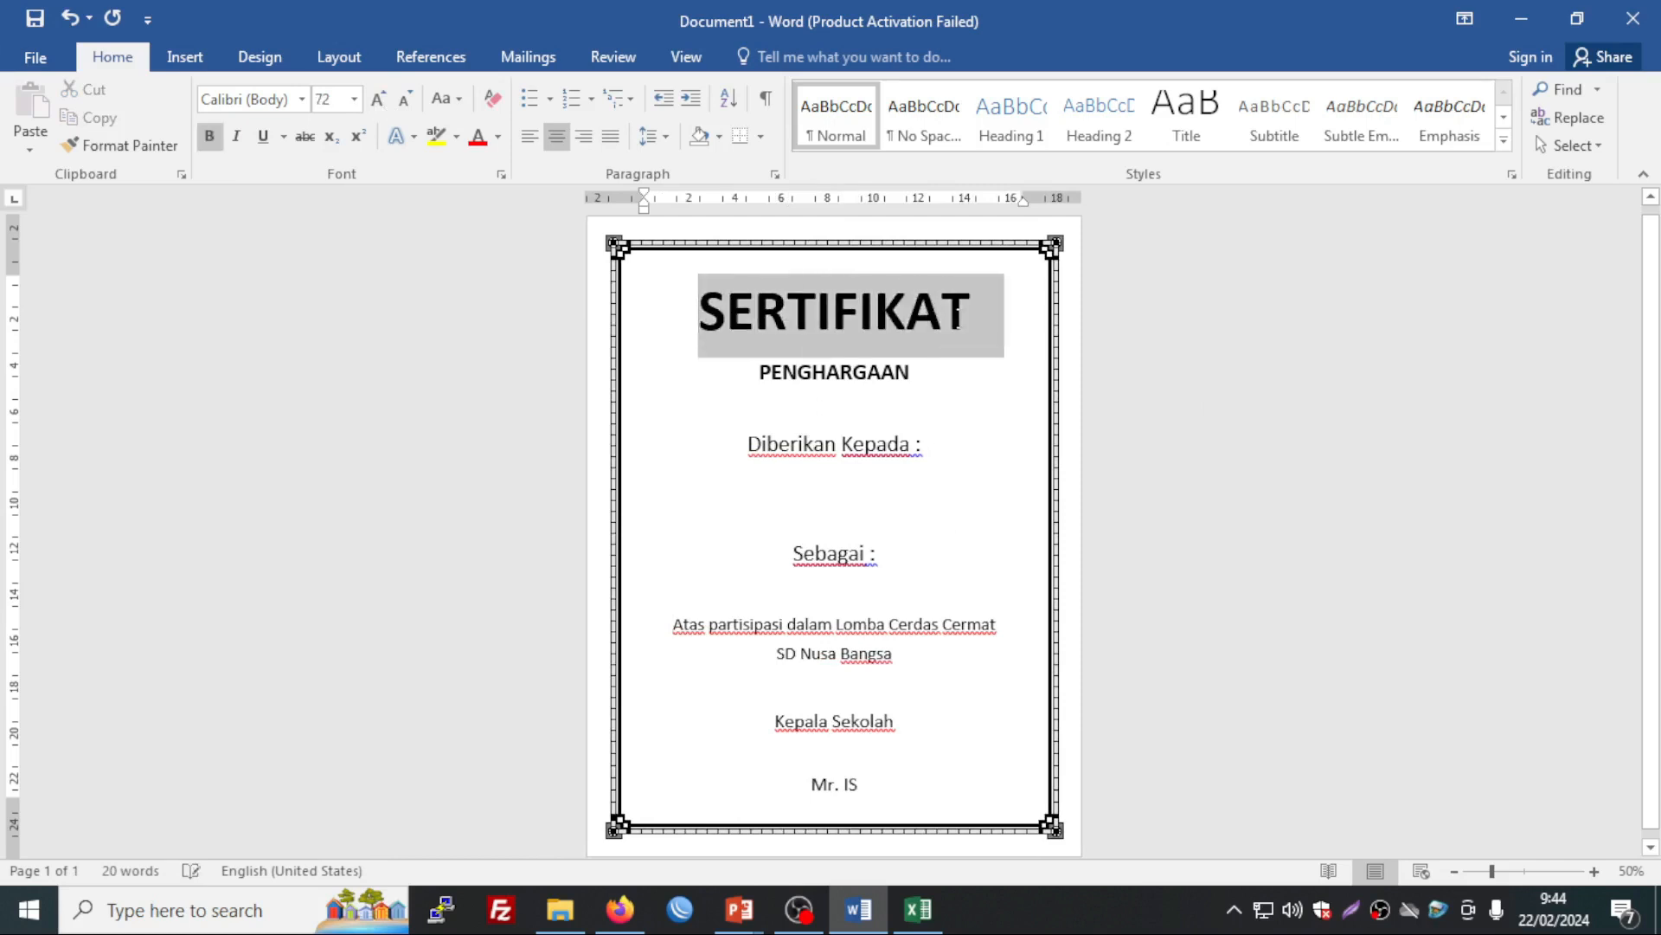
click(303, 100)
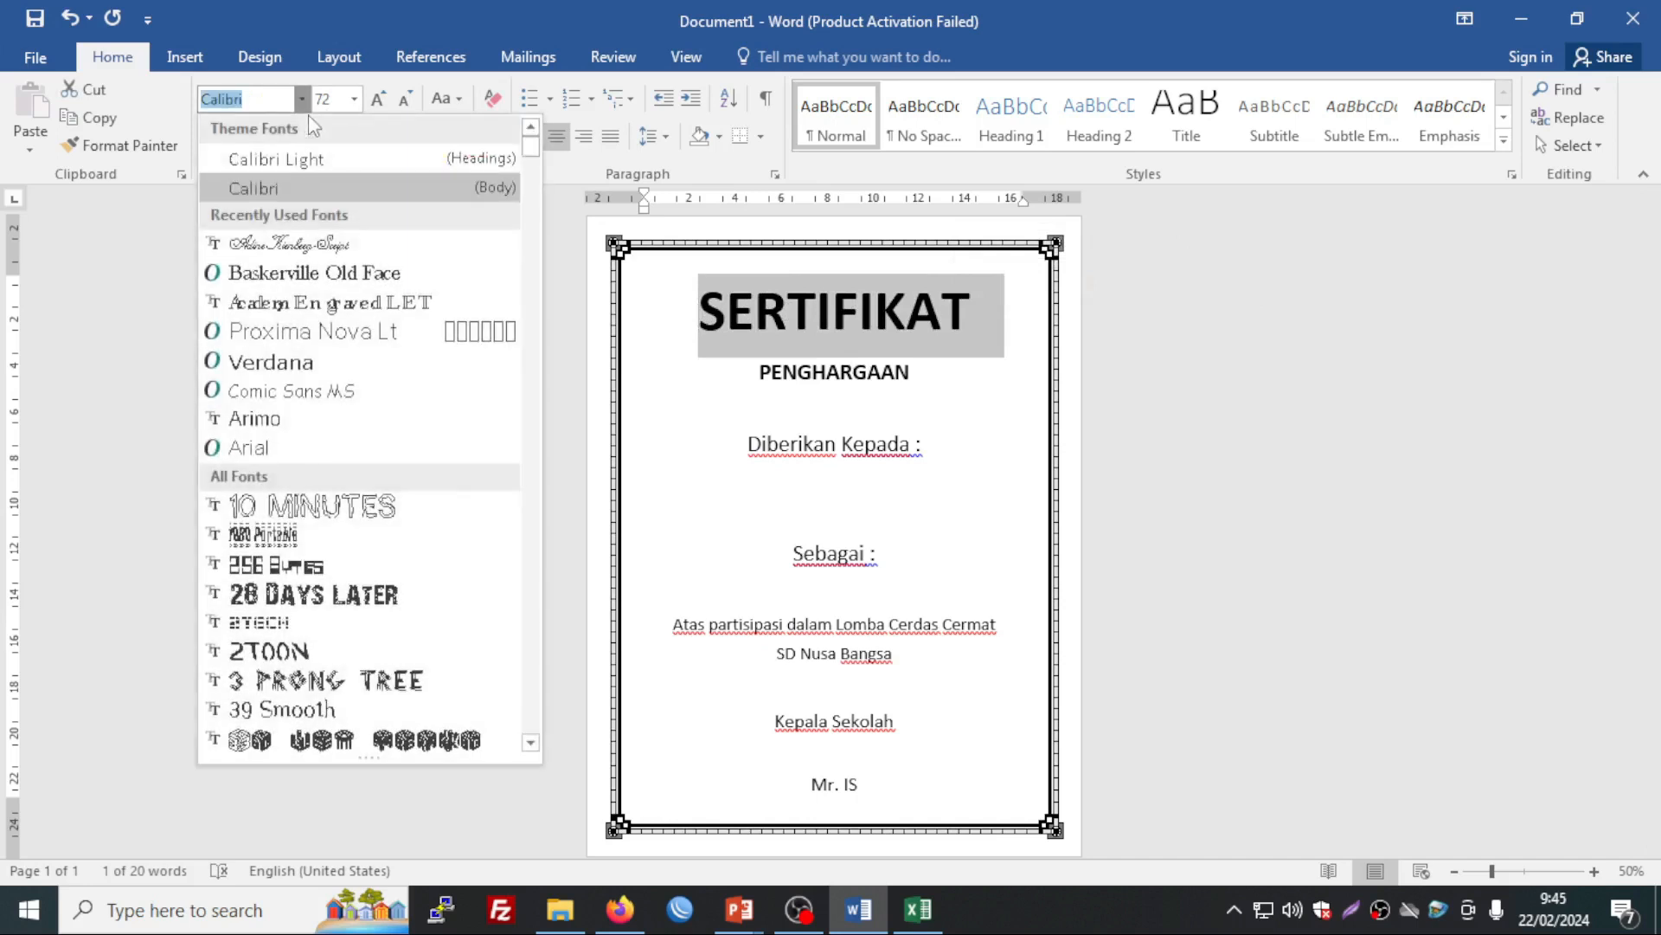
click(275, 274)
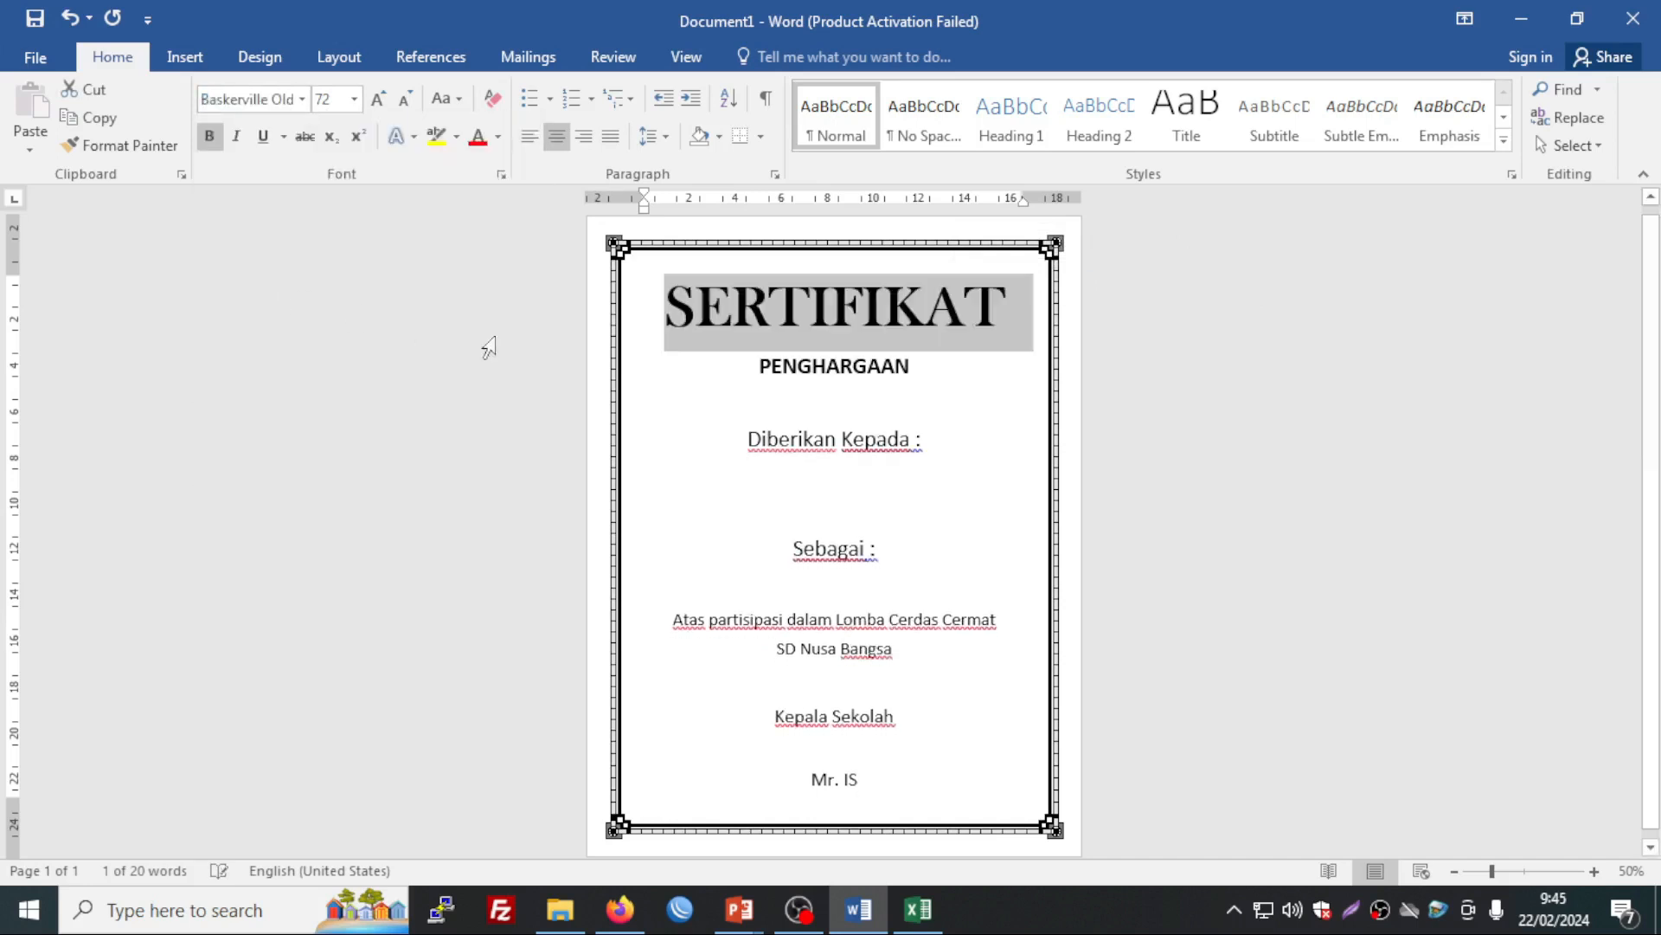
click(867, 365)
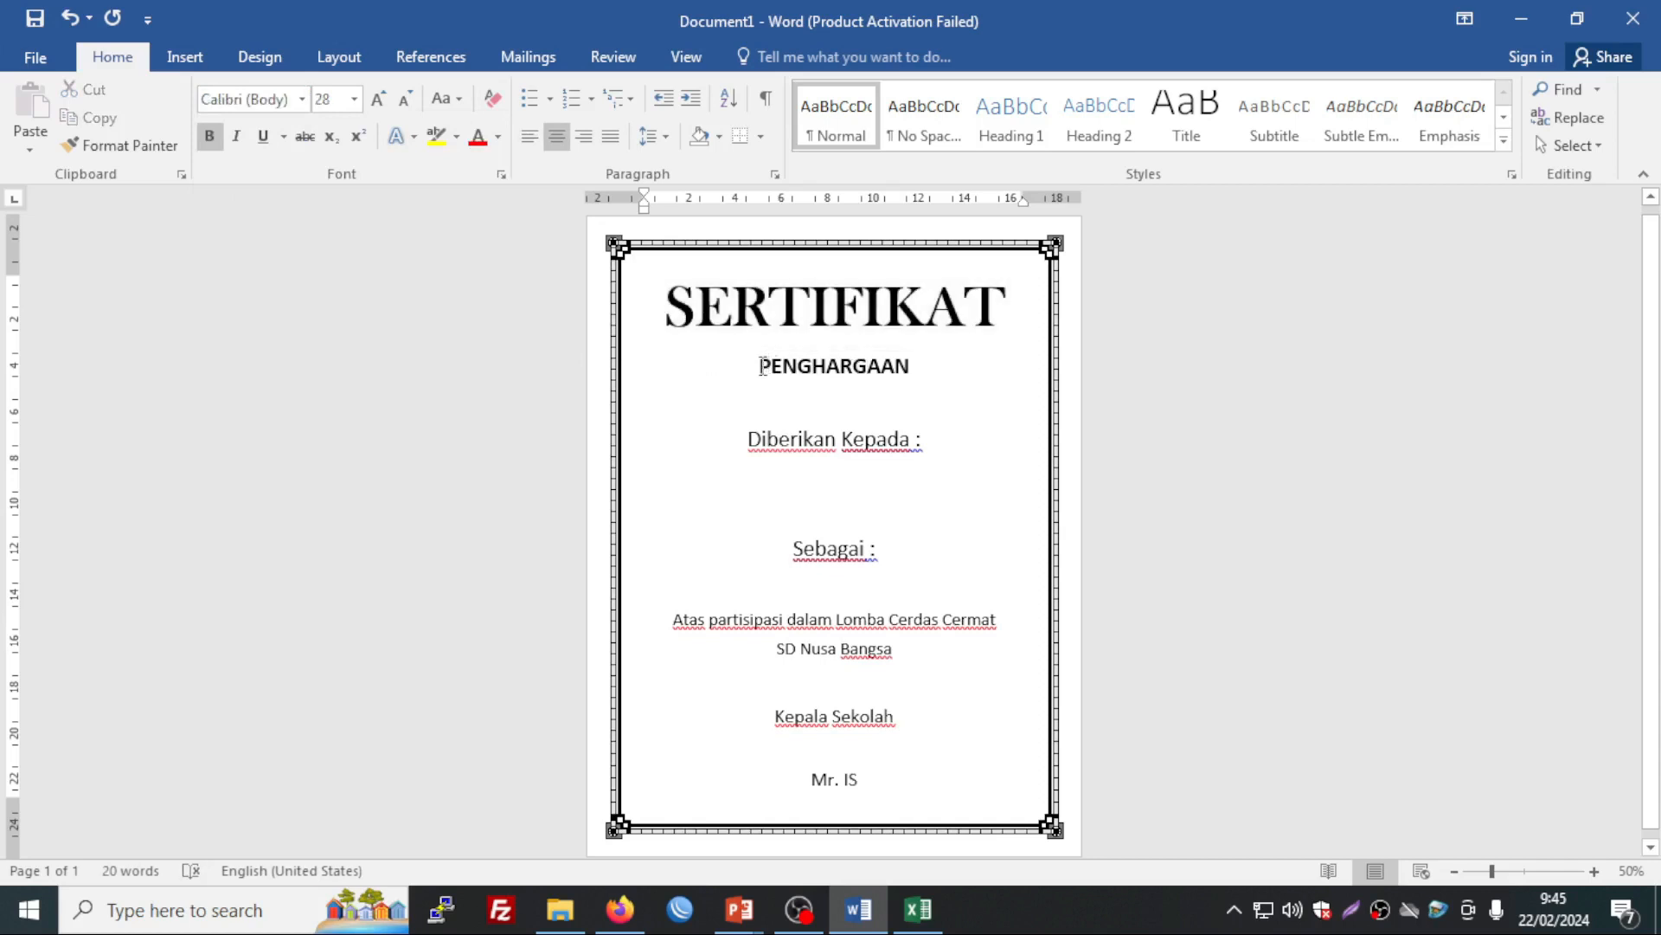
Step: Resize PENGHARGAAN to 36 pt and delete an empty line below Diberikan Kepada : to keep one page
drag(760, 368, 909, 376)
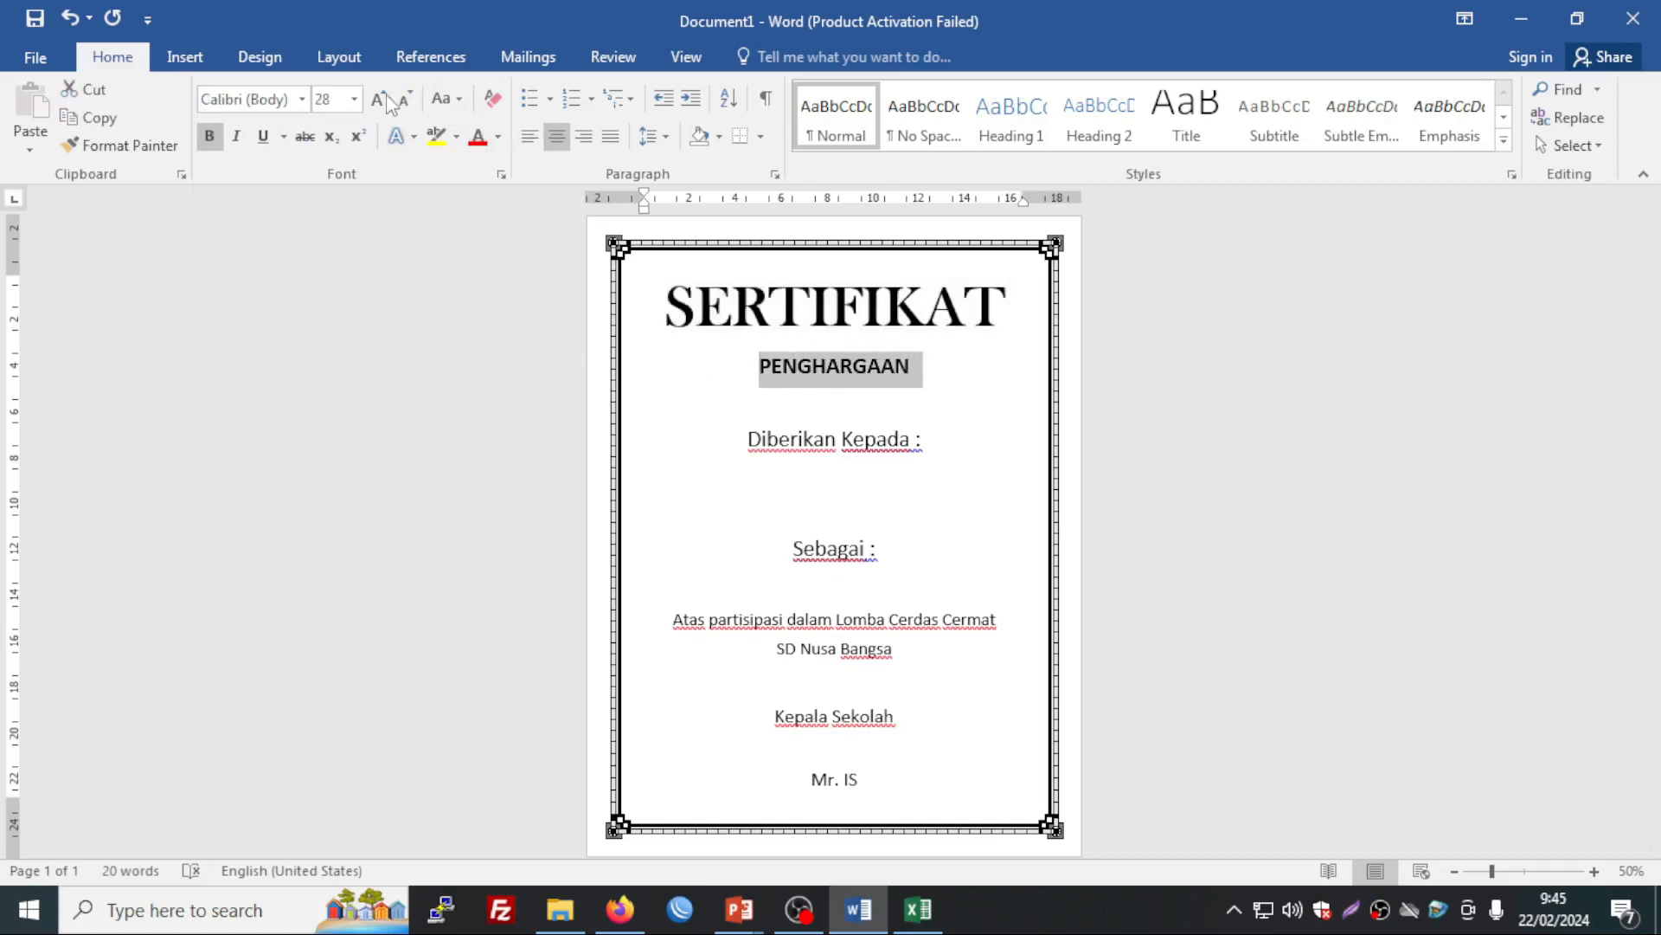
click(381, 101)
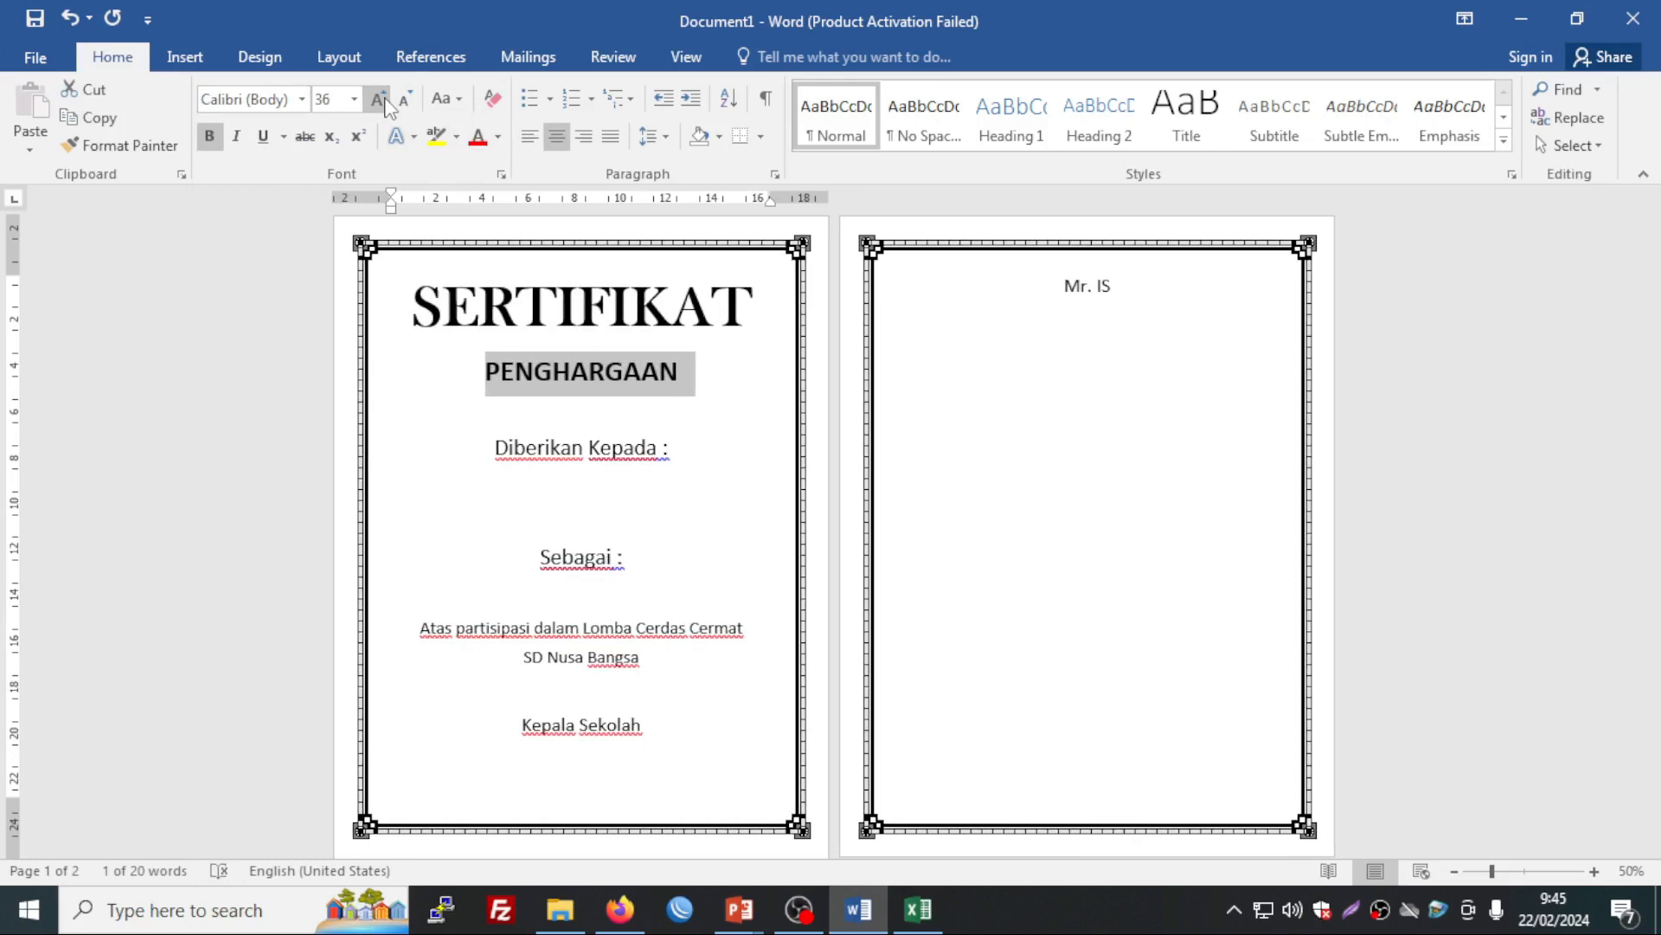
click(379, 101)
click(675, 407)
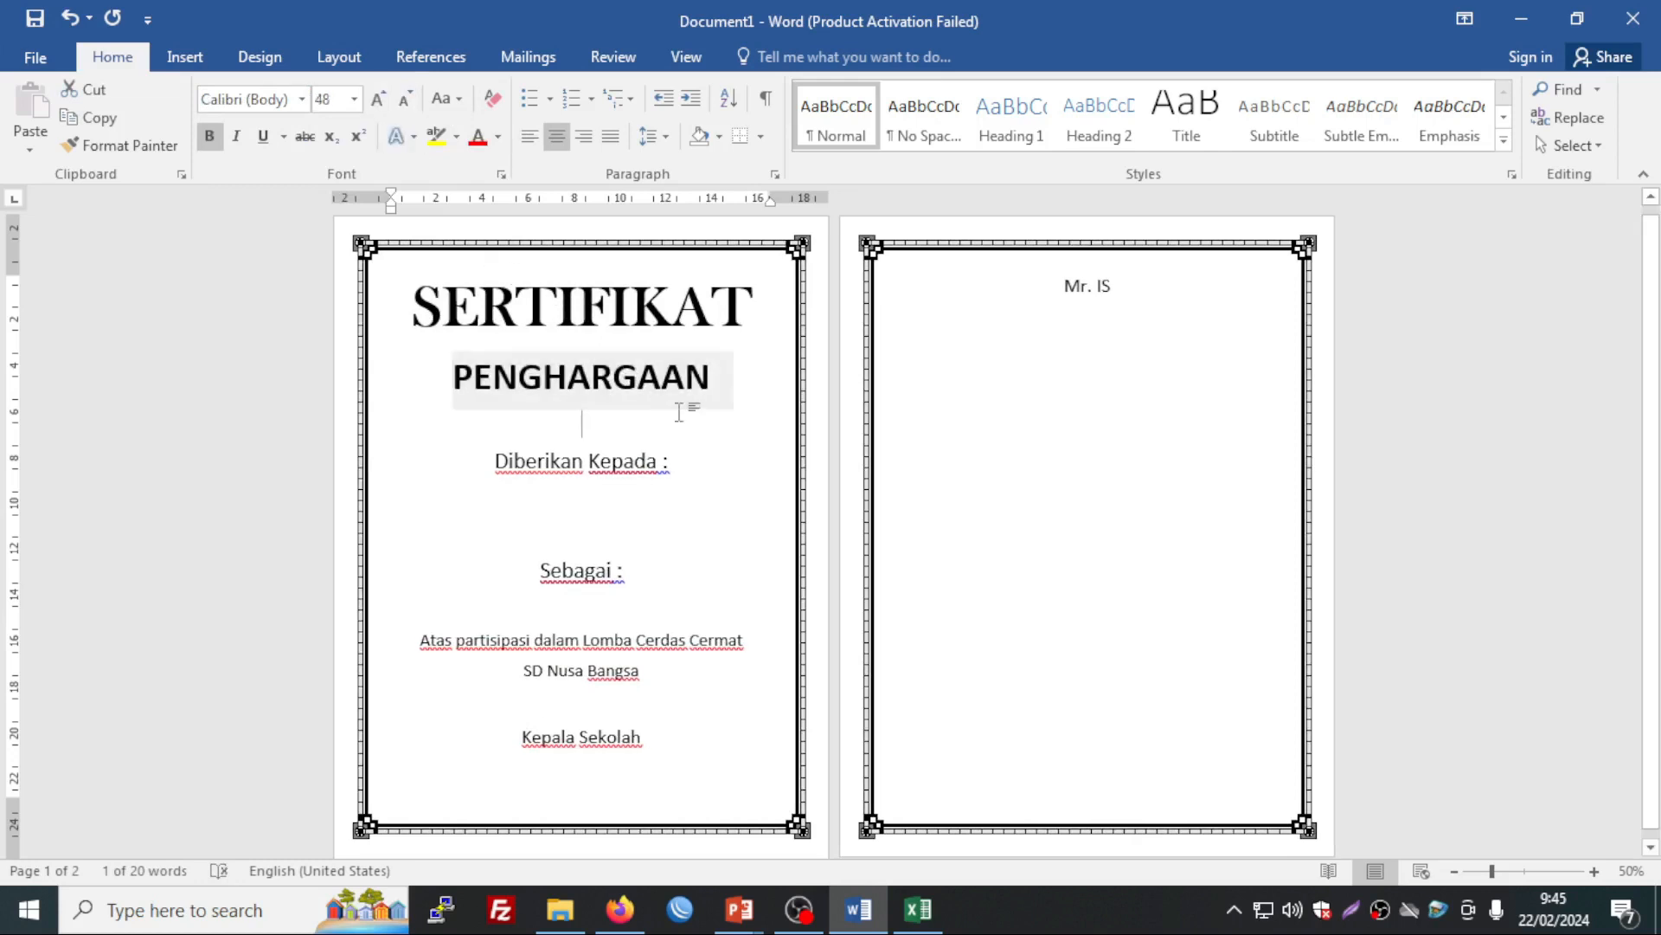
click(557, 339)
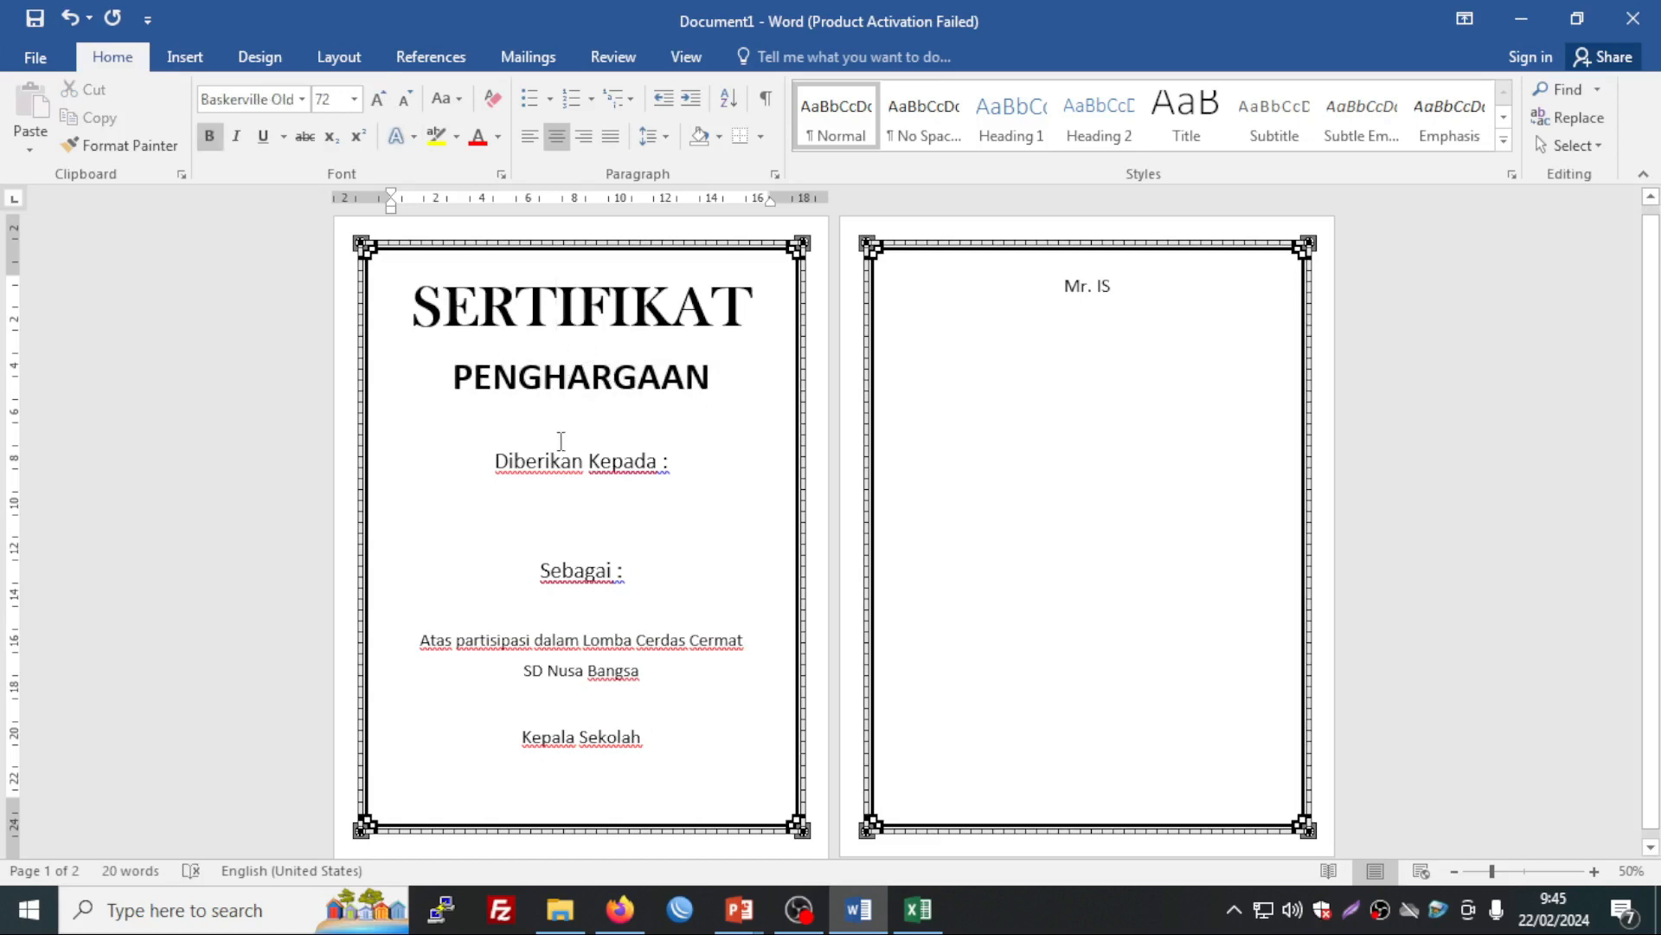
click(531, 461)
click(577, 507)
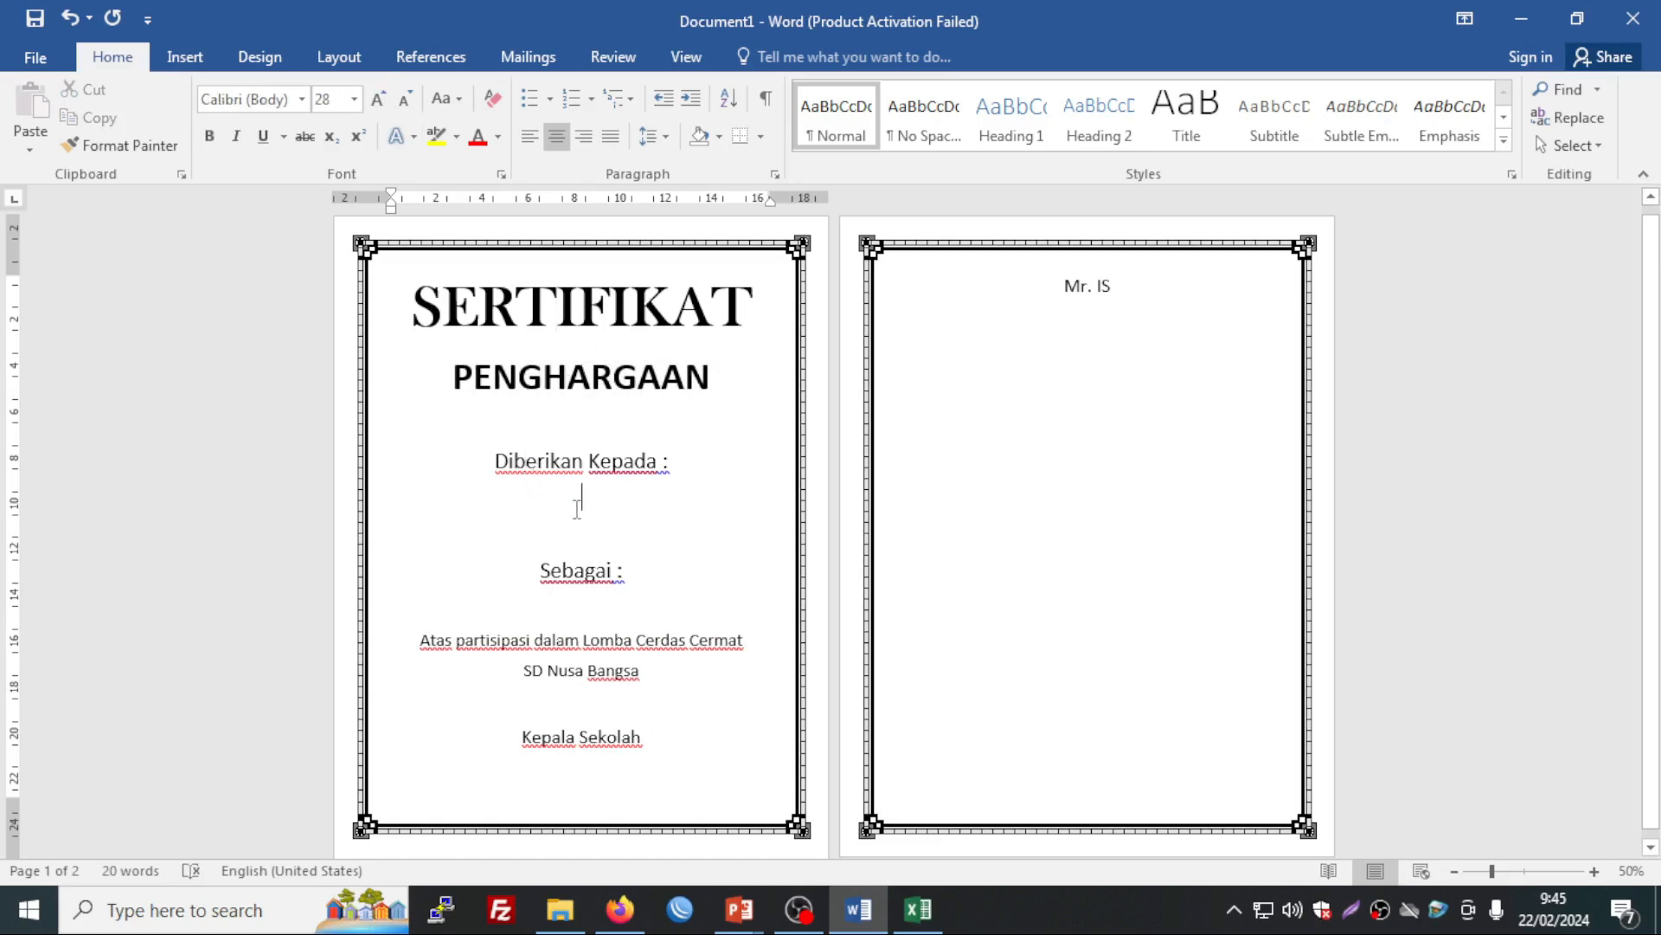
key(Delete)
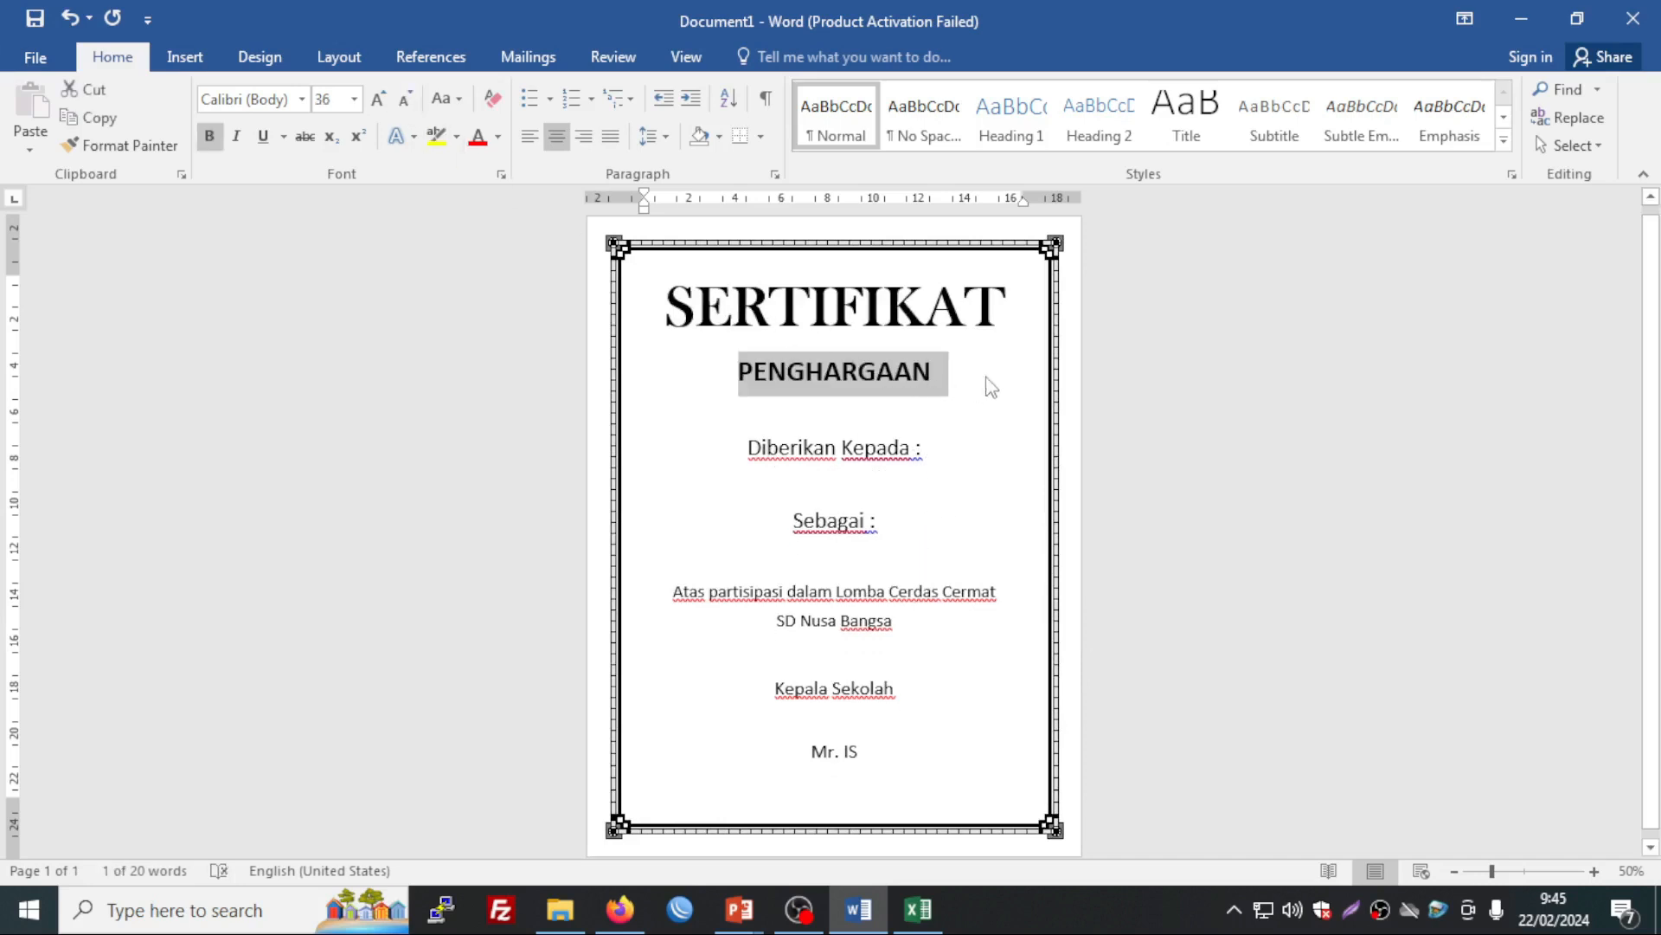
click(990, 386)
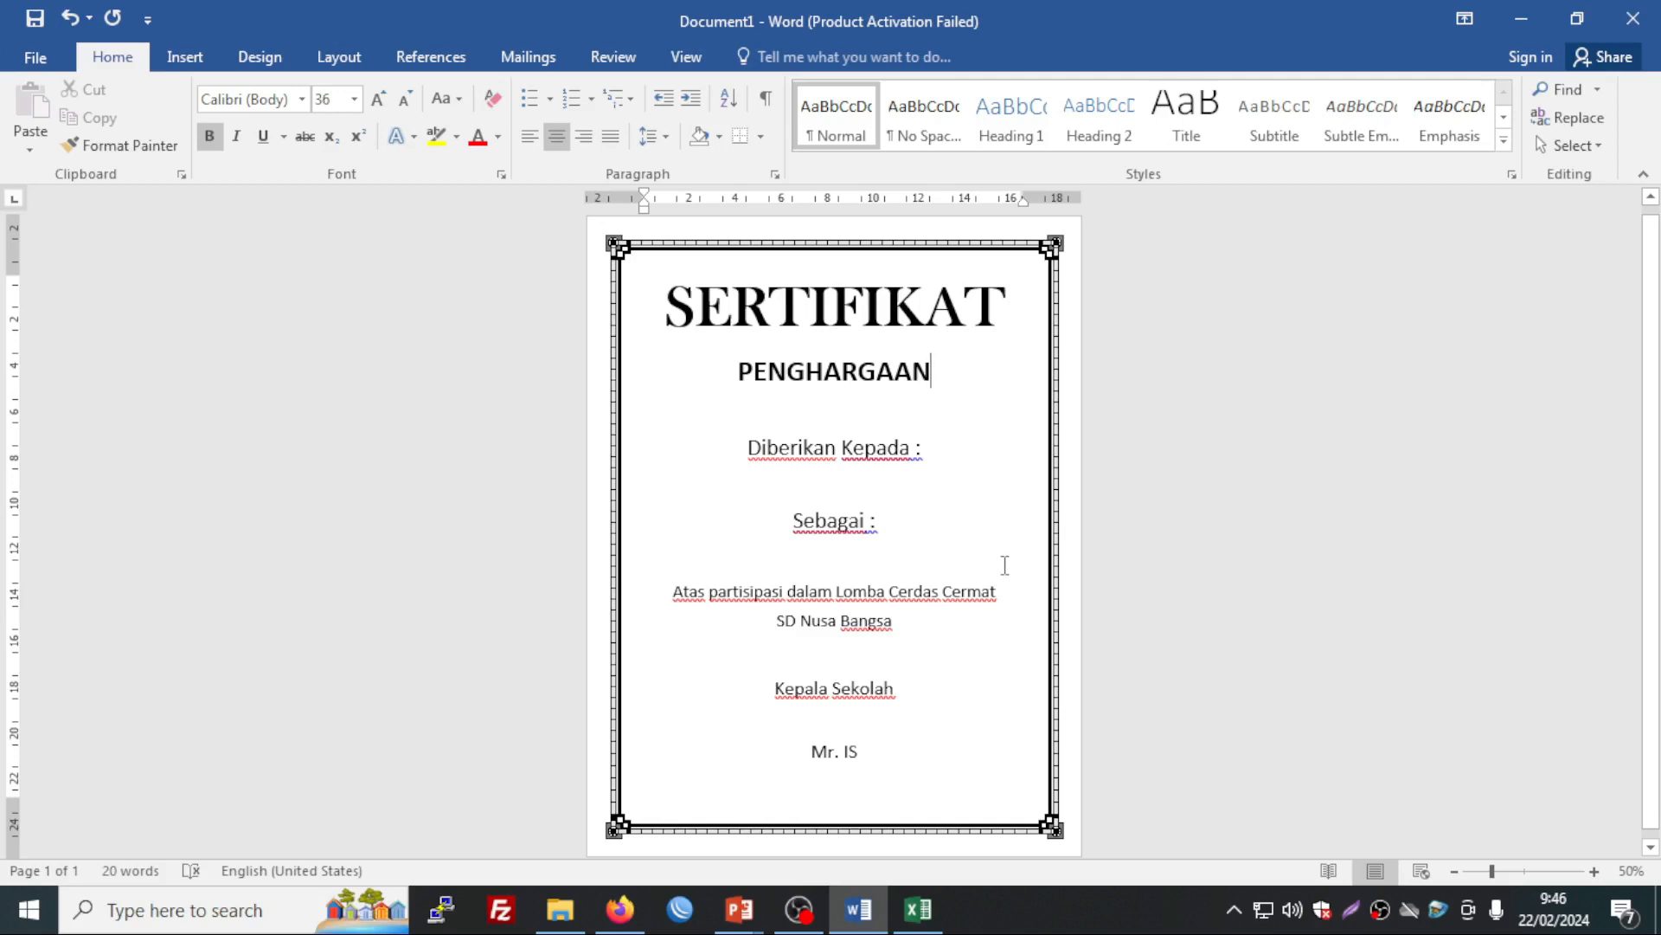
Step: Save the document to the Documents folder under the name SERTIFIKAT.docx
click(40, 58)
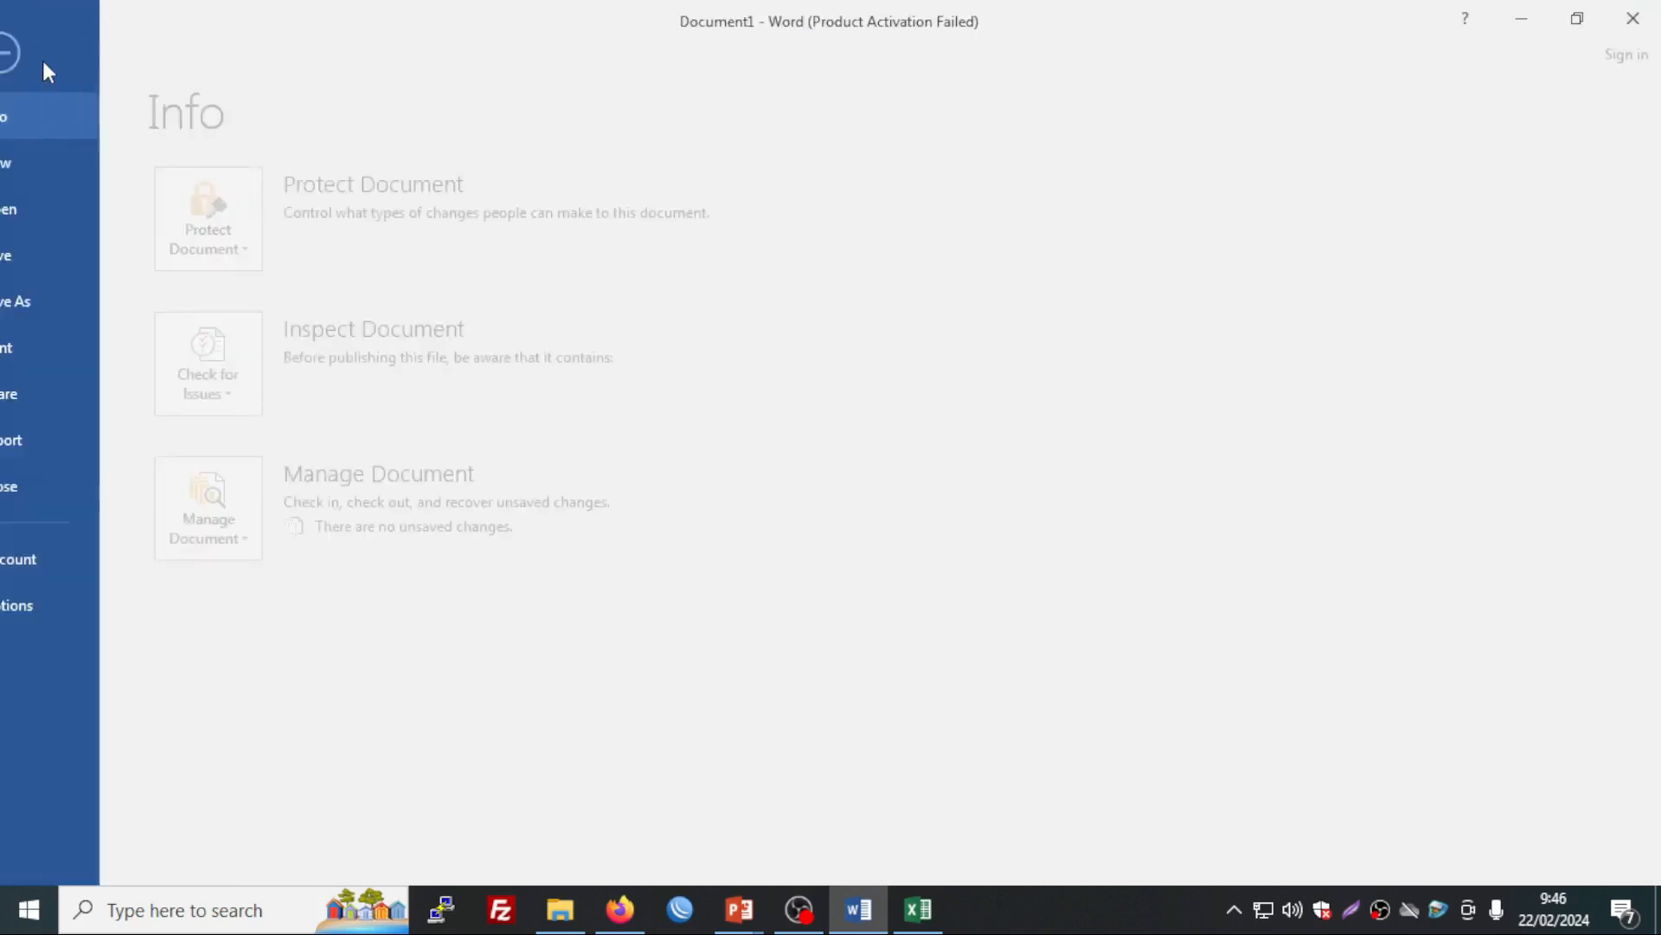
click(71, 301)
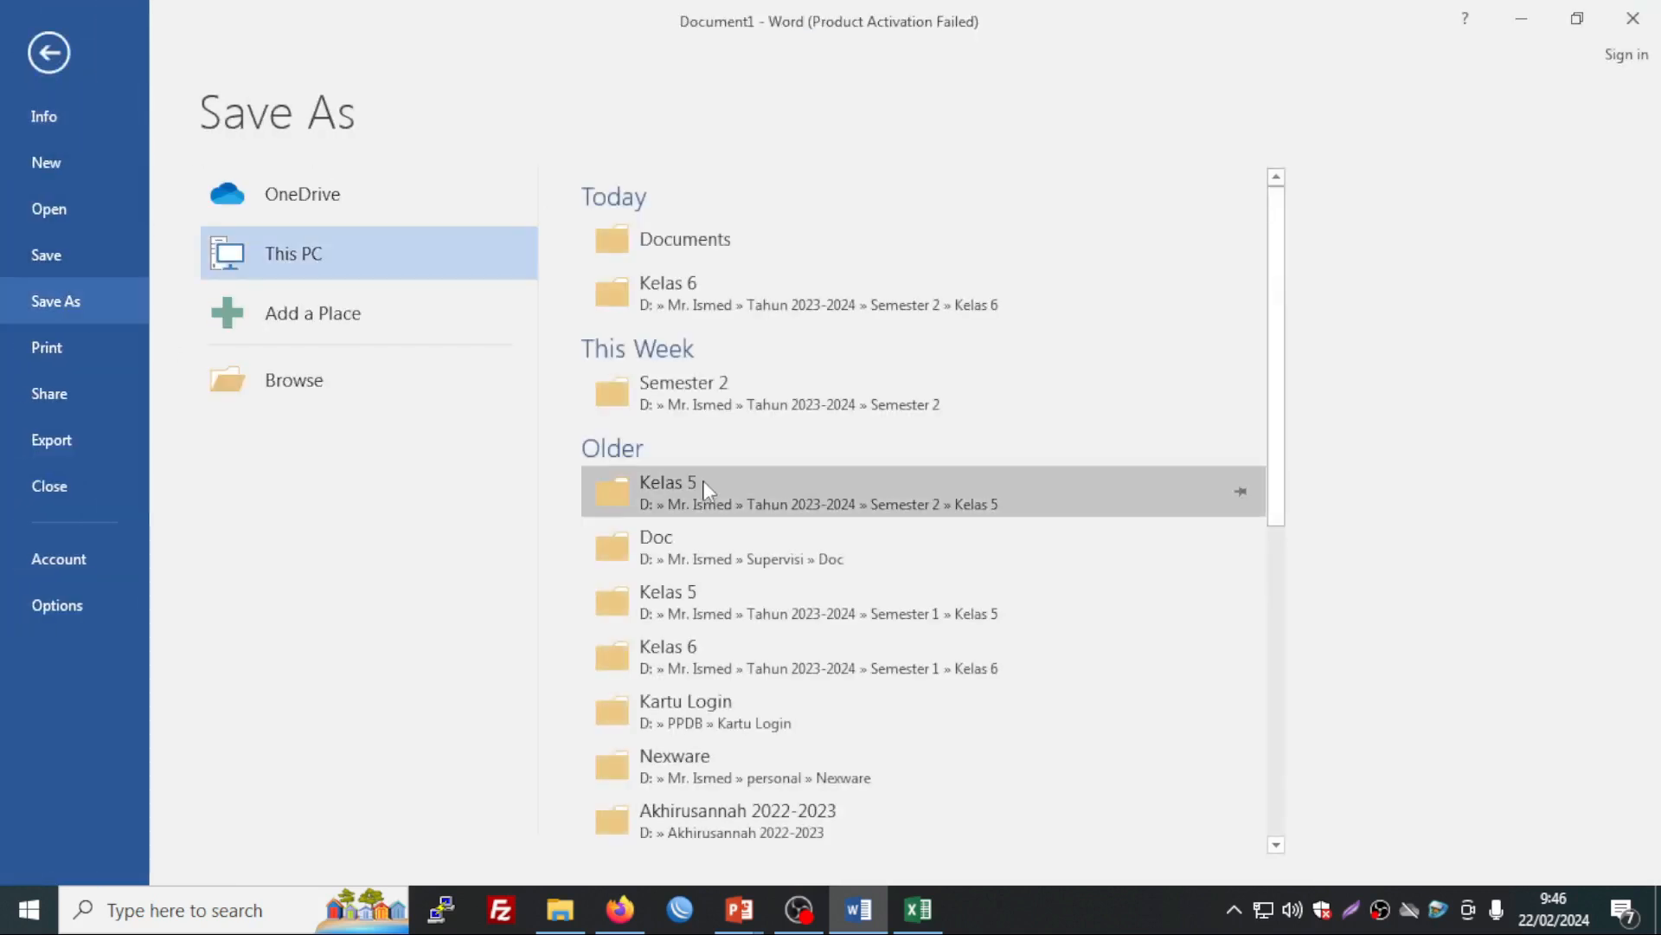
click(757, 243)
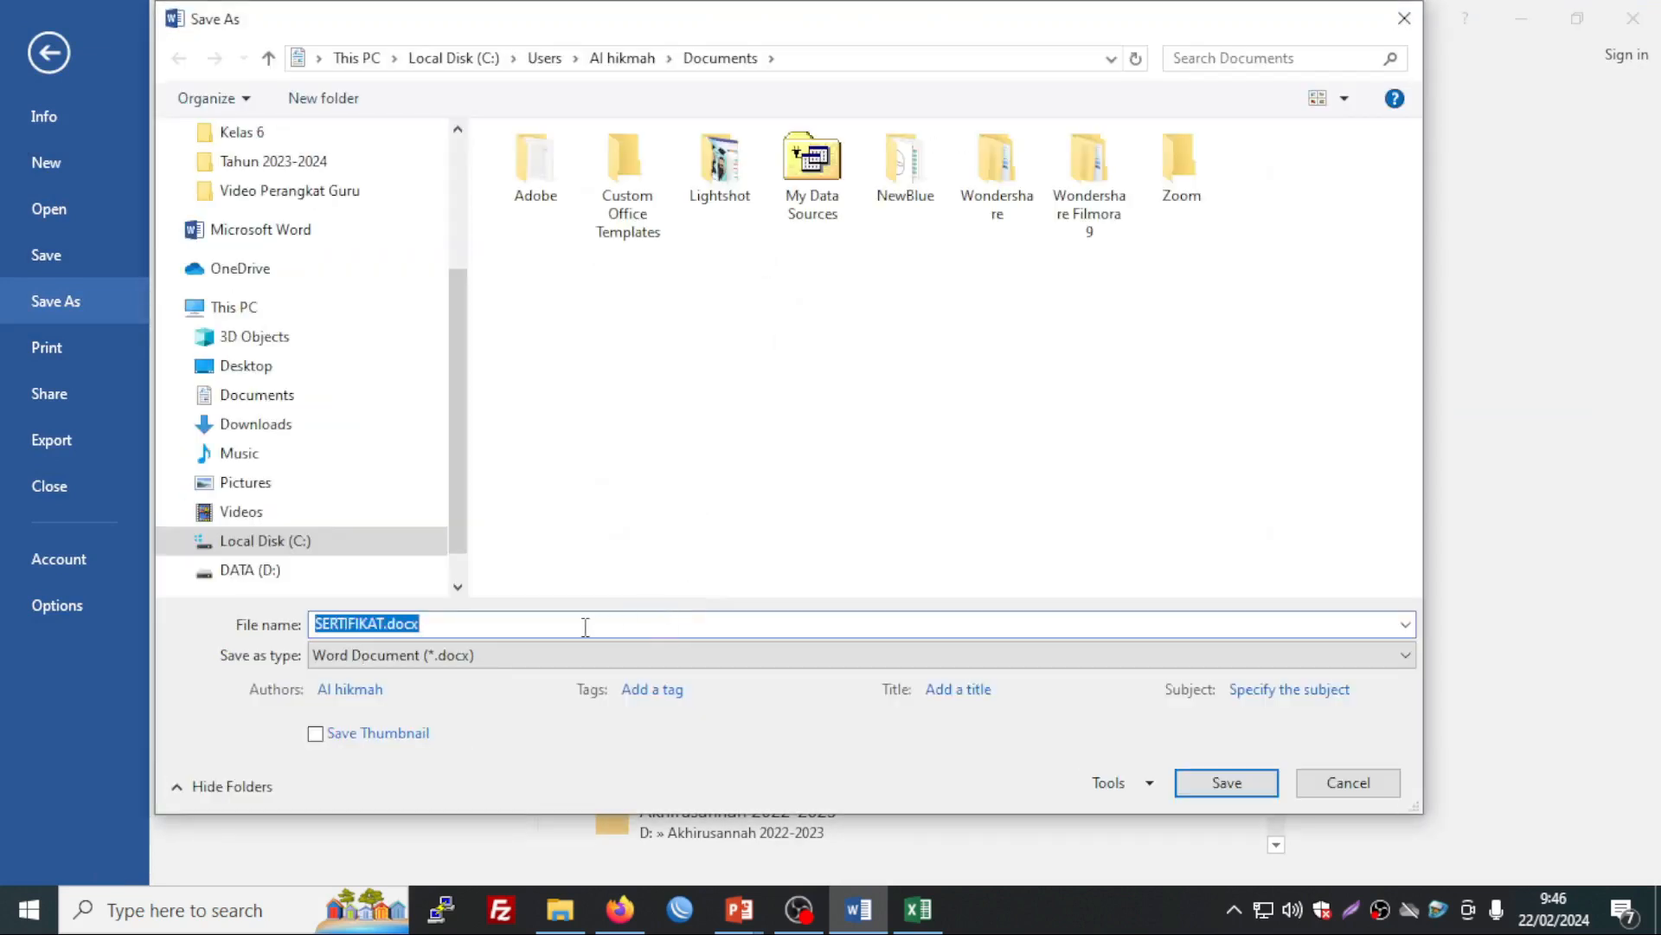
key(Return)
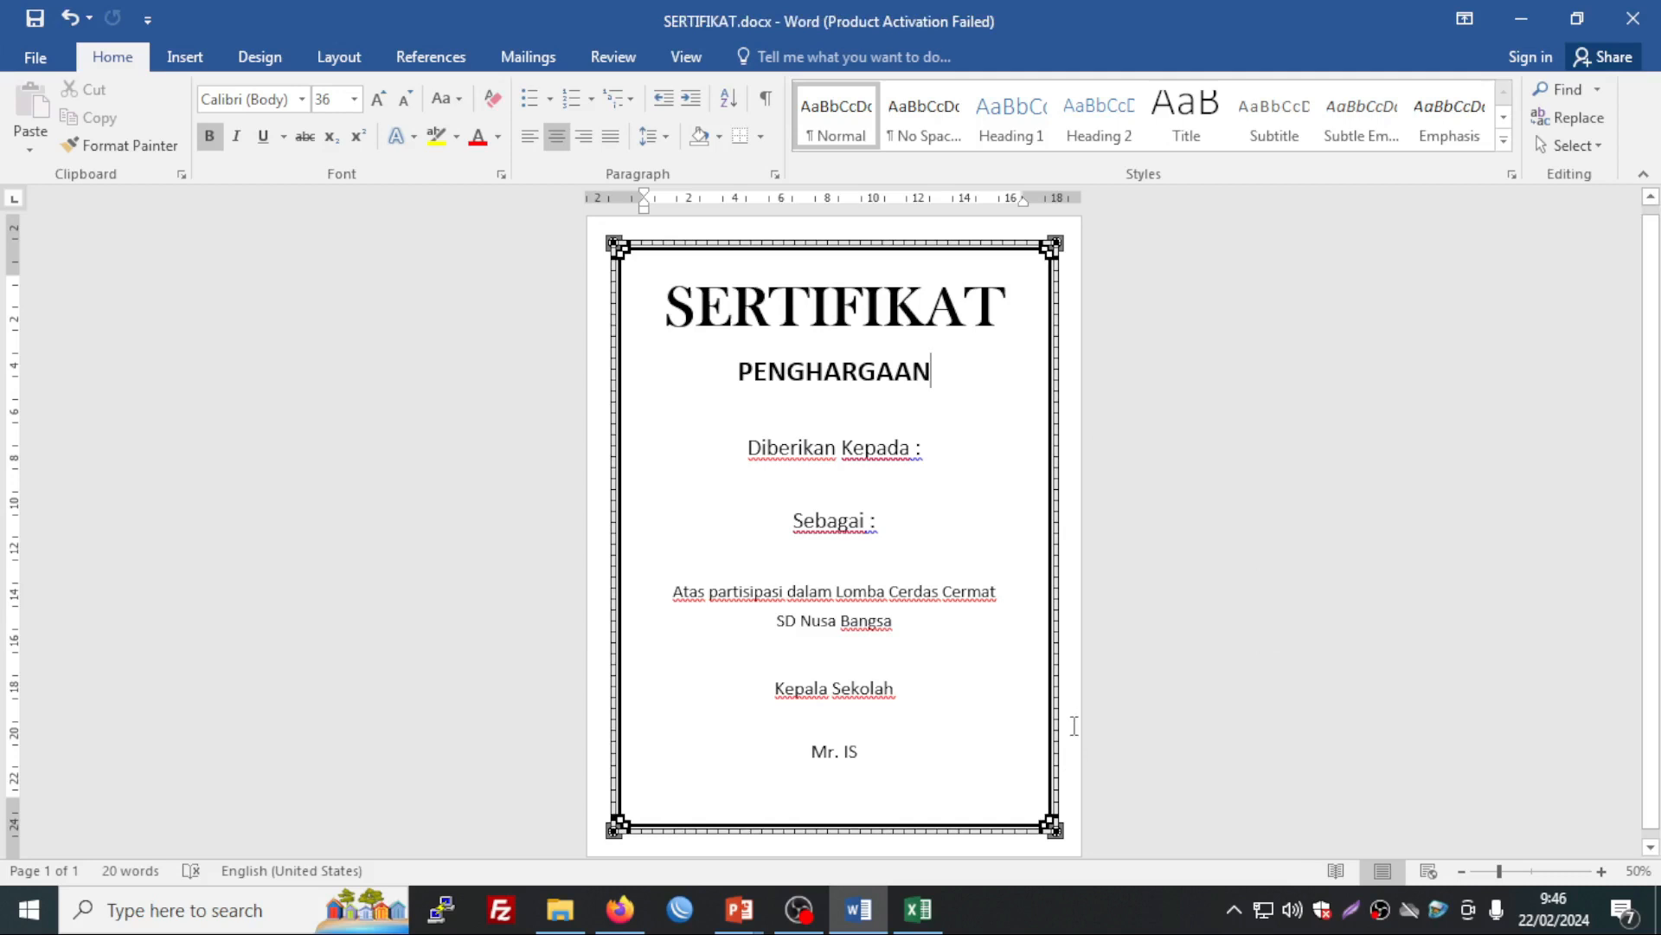
Step: In the blank Excel workbook, enter headers NO, NAMA and PREDIKAT in cells A1 to C1
click(920, 924)
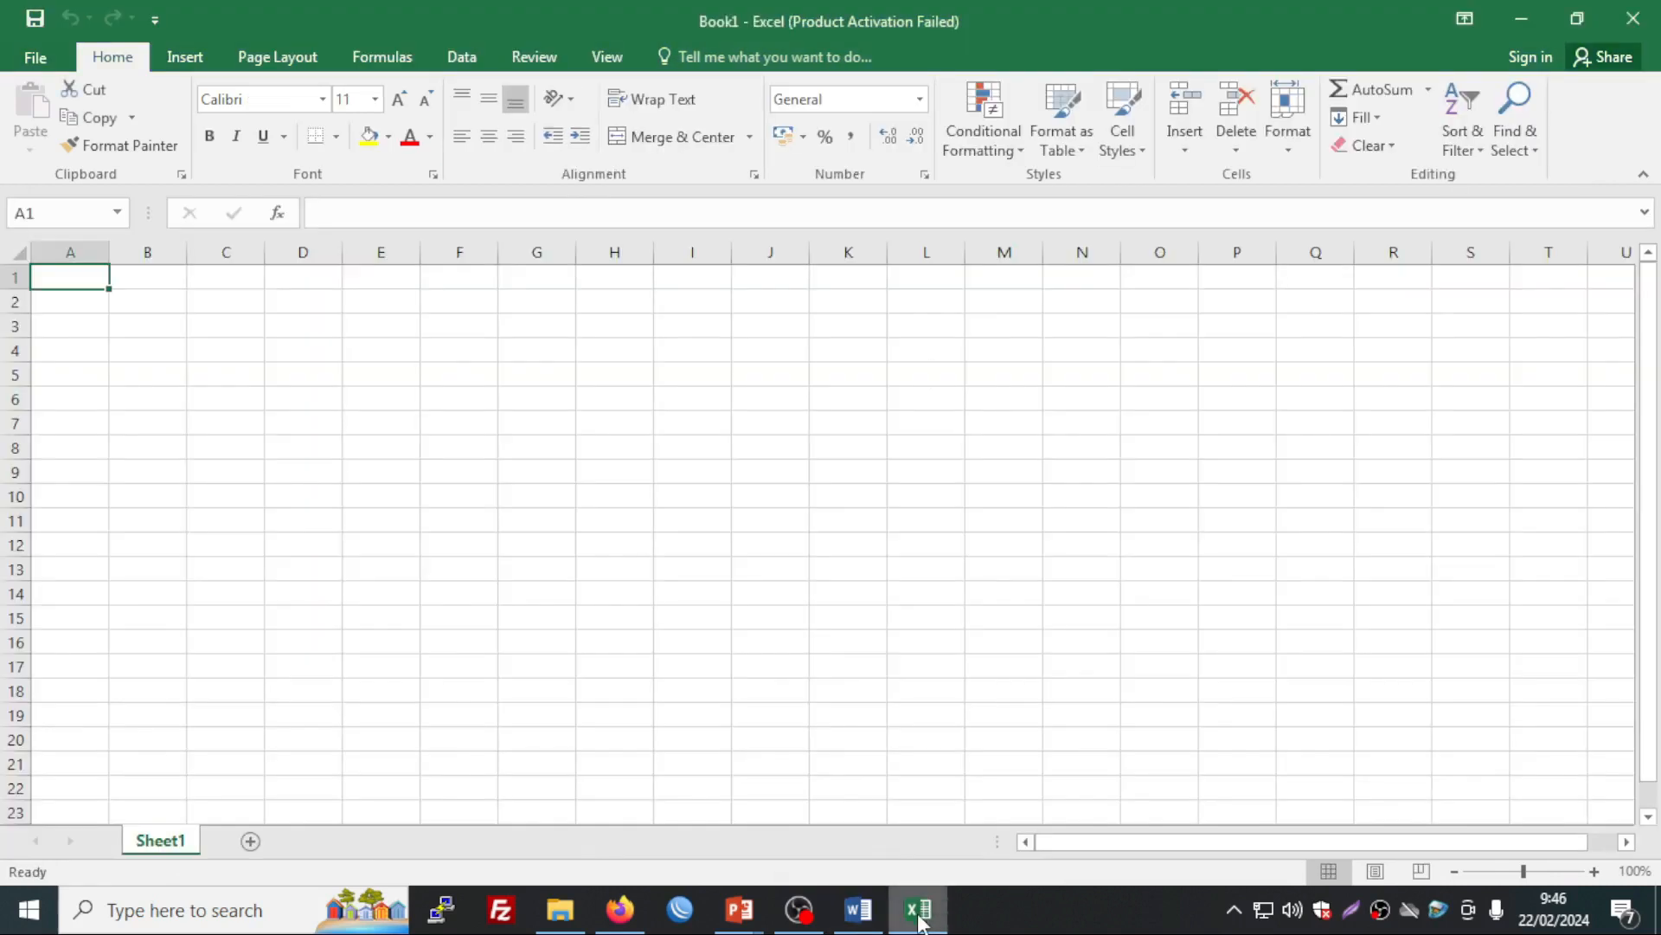
click(232, 491)
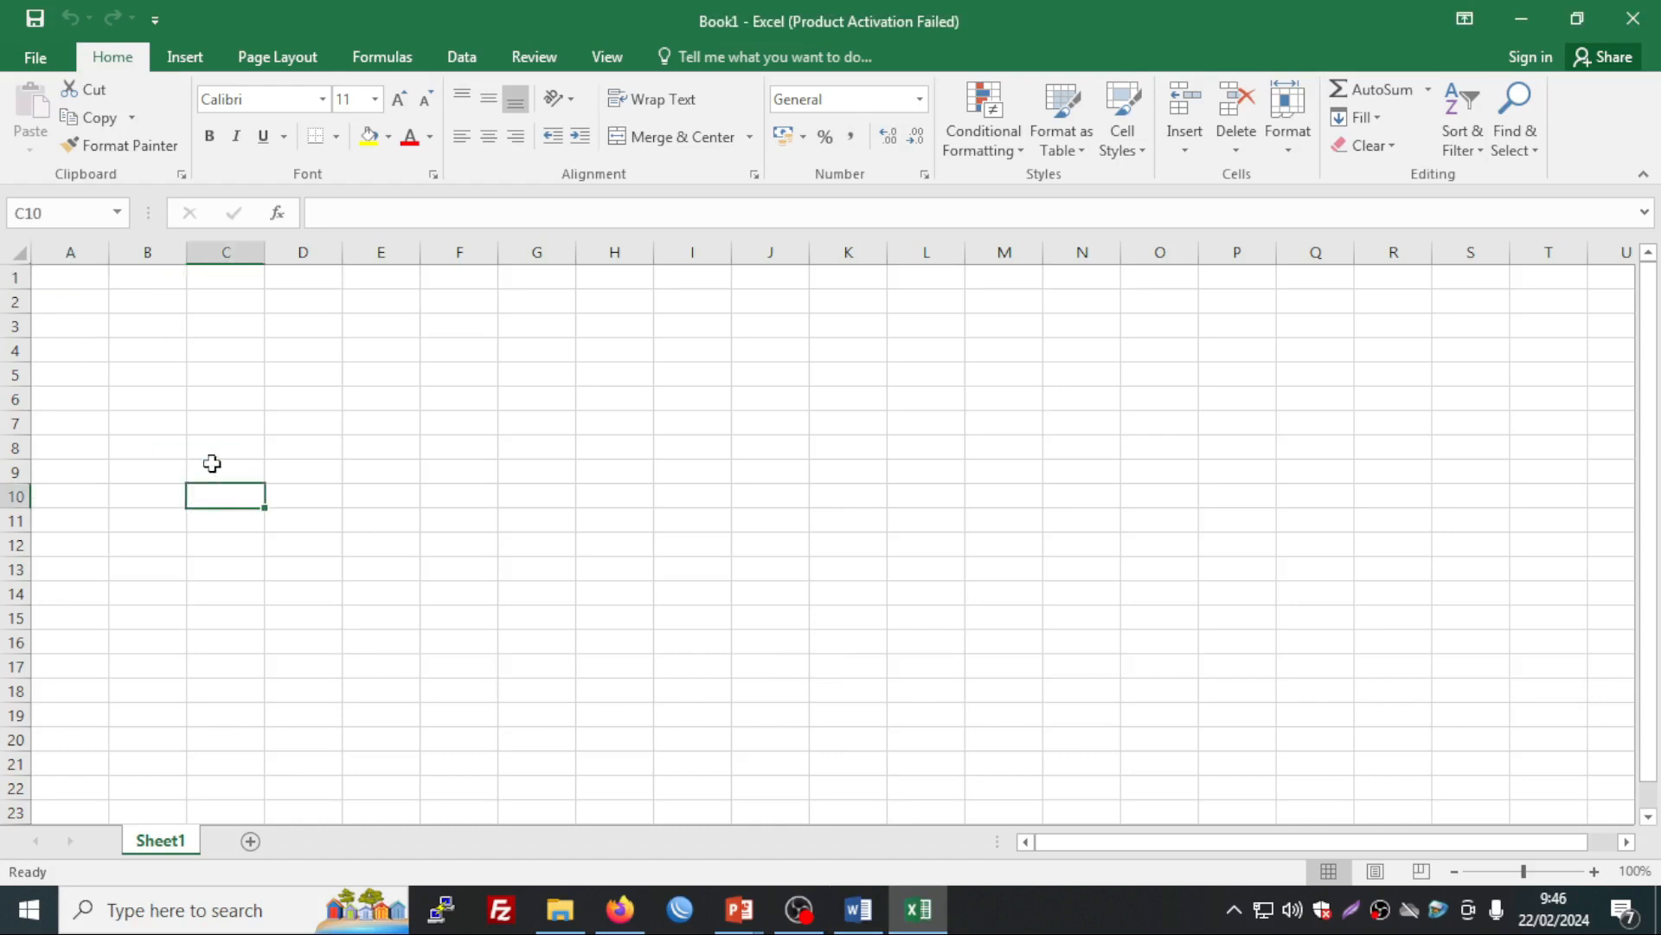
click(82, 287)
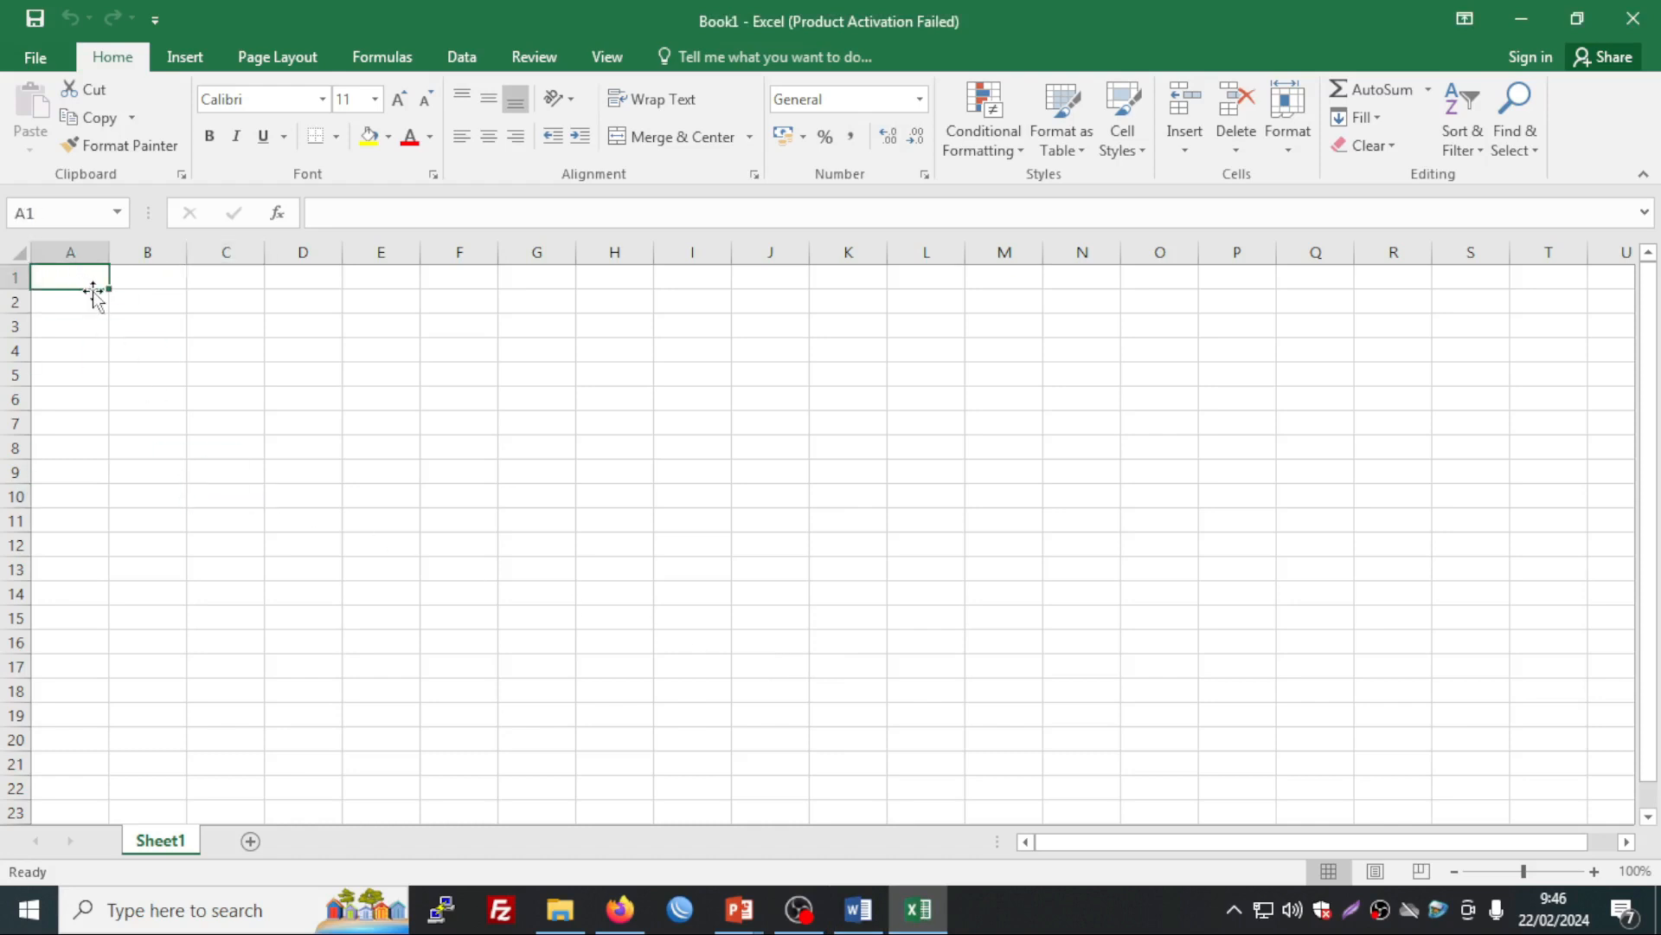
text(NO)
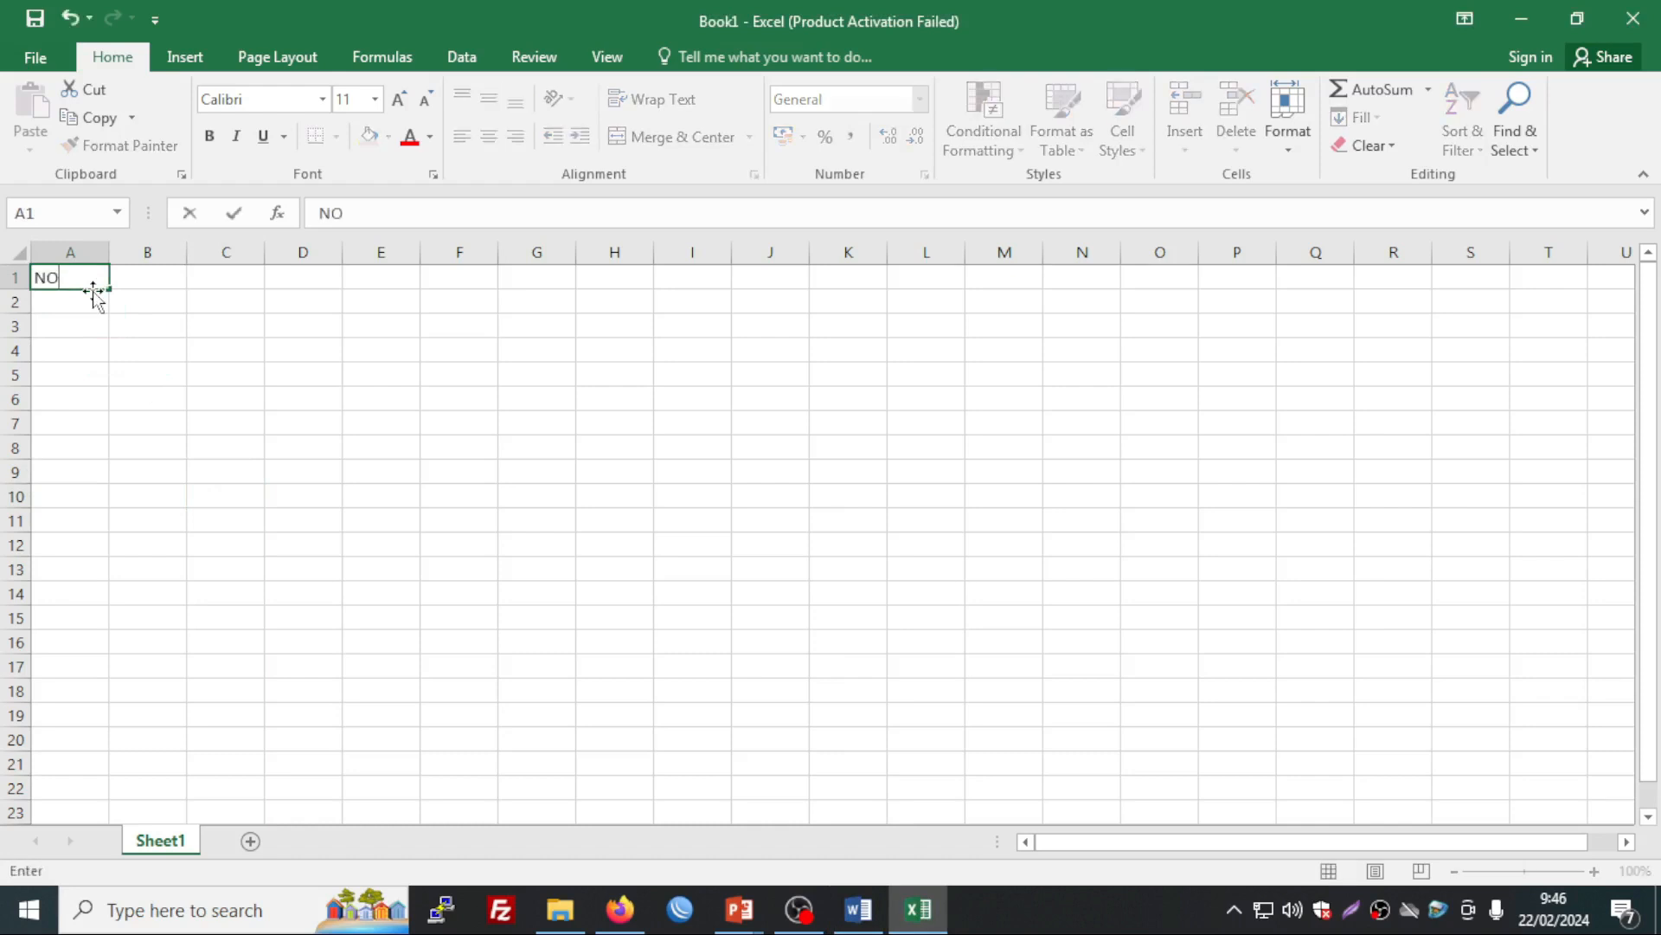
key(Tab)
text(NAMA)
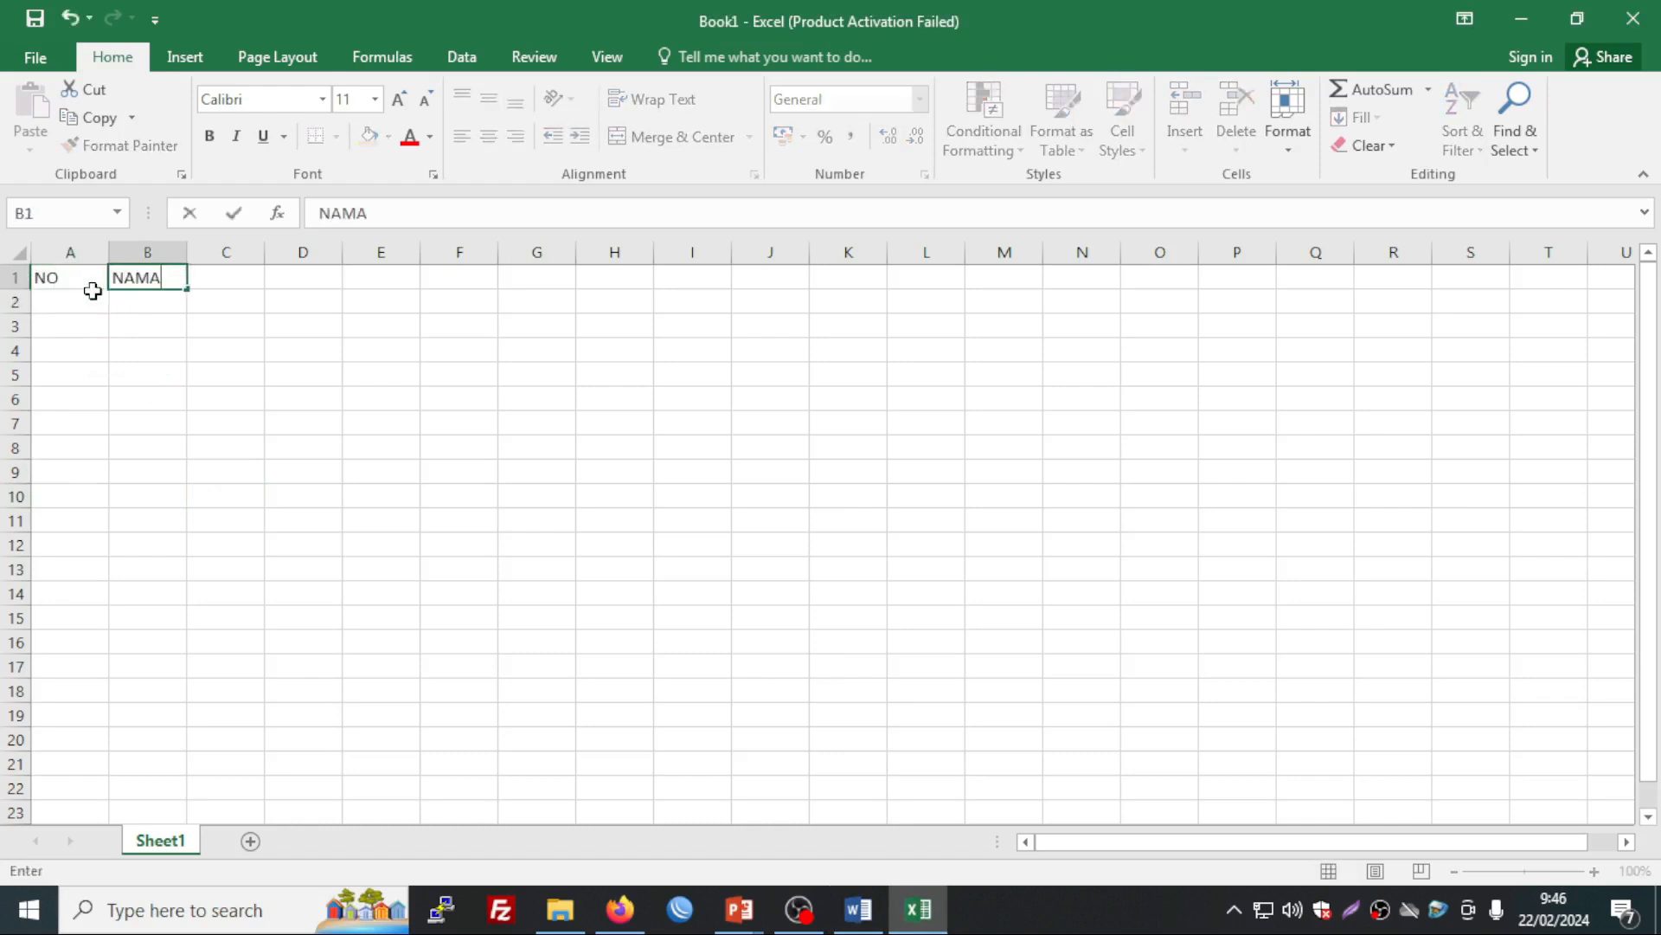
key(Return)
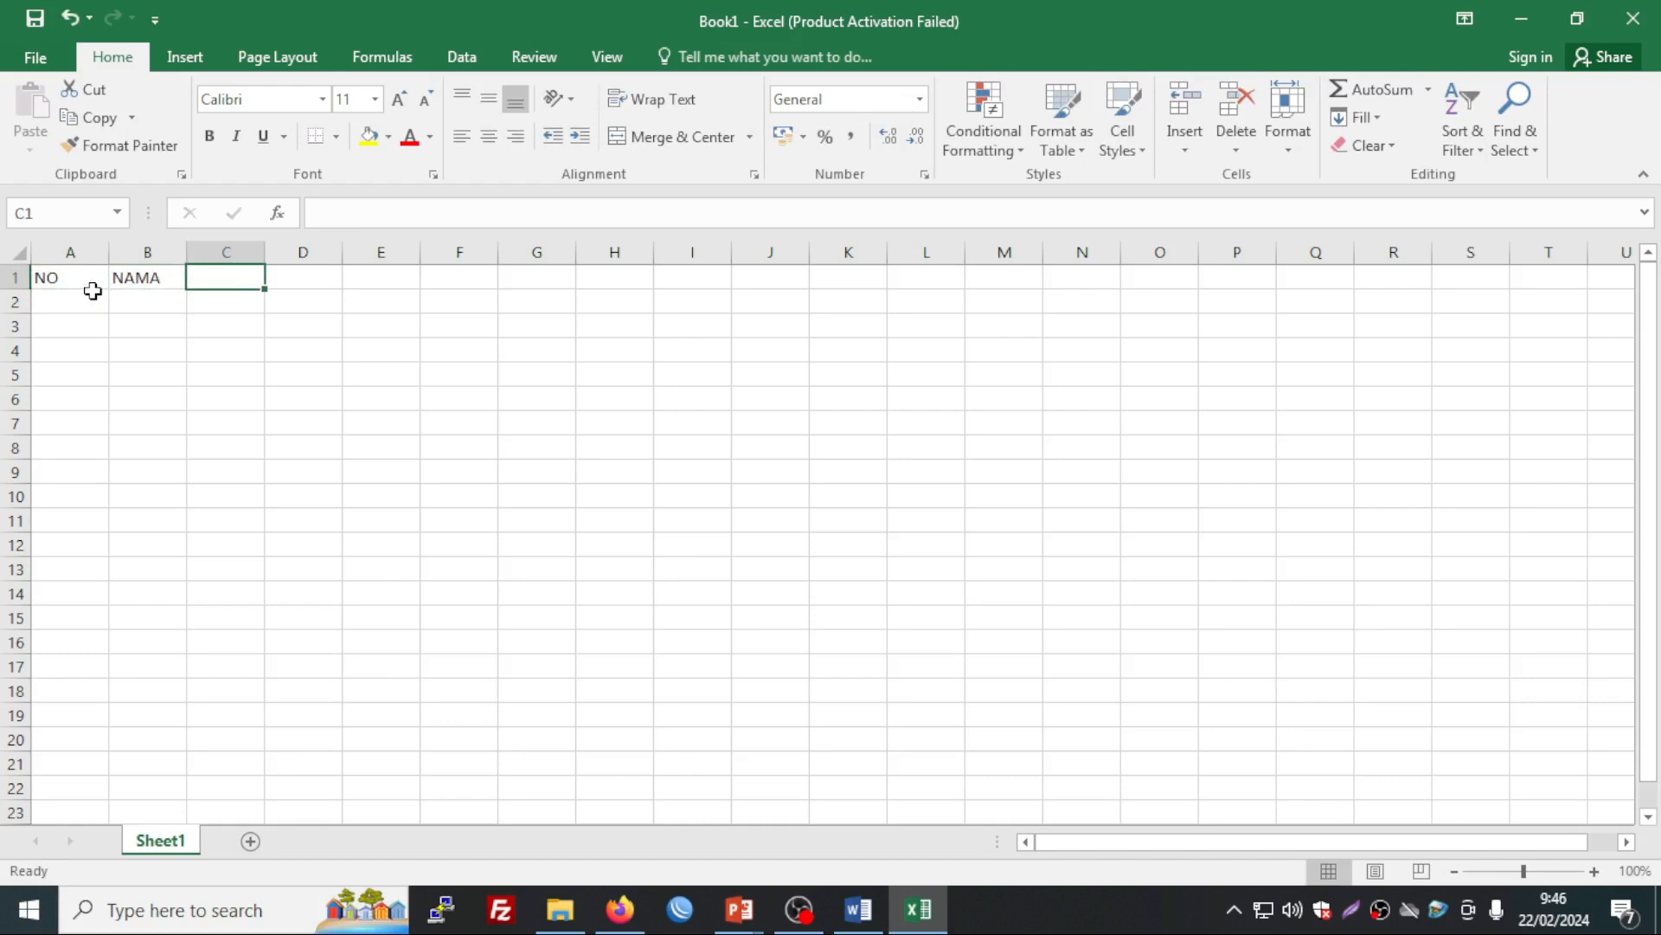
text(PREDIKAT)
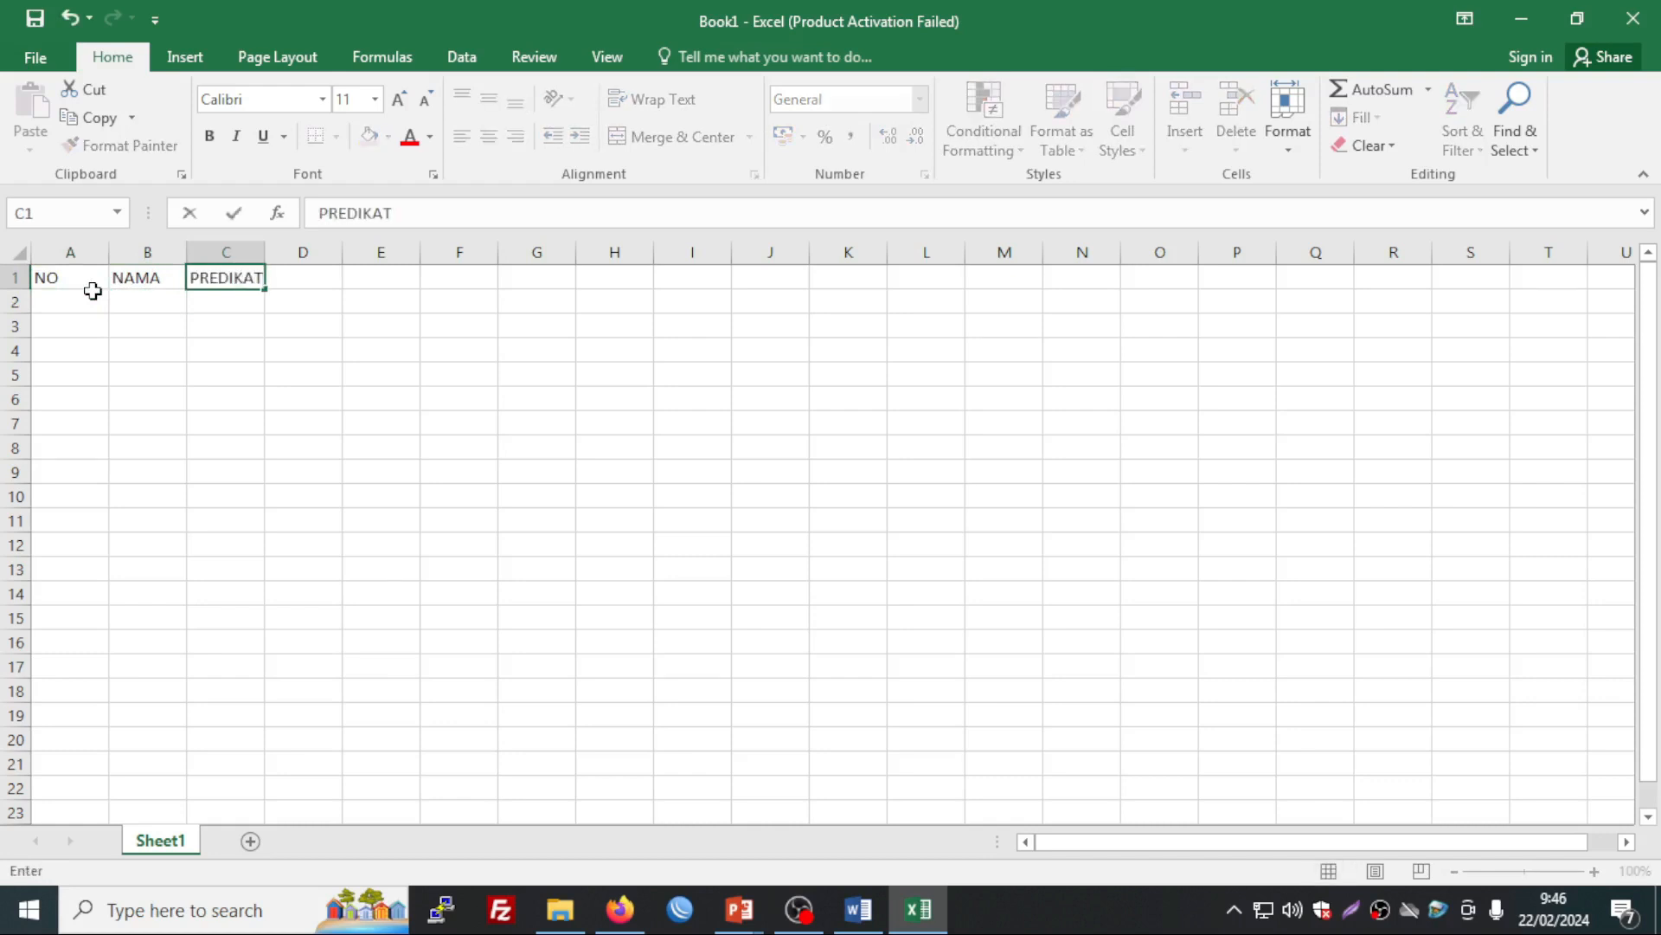
key(Return)
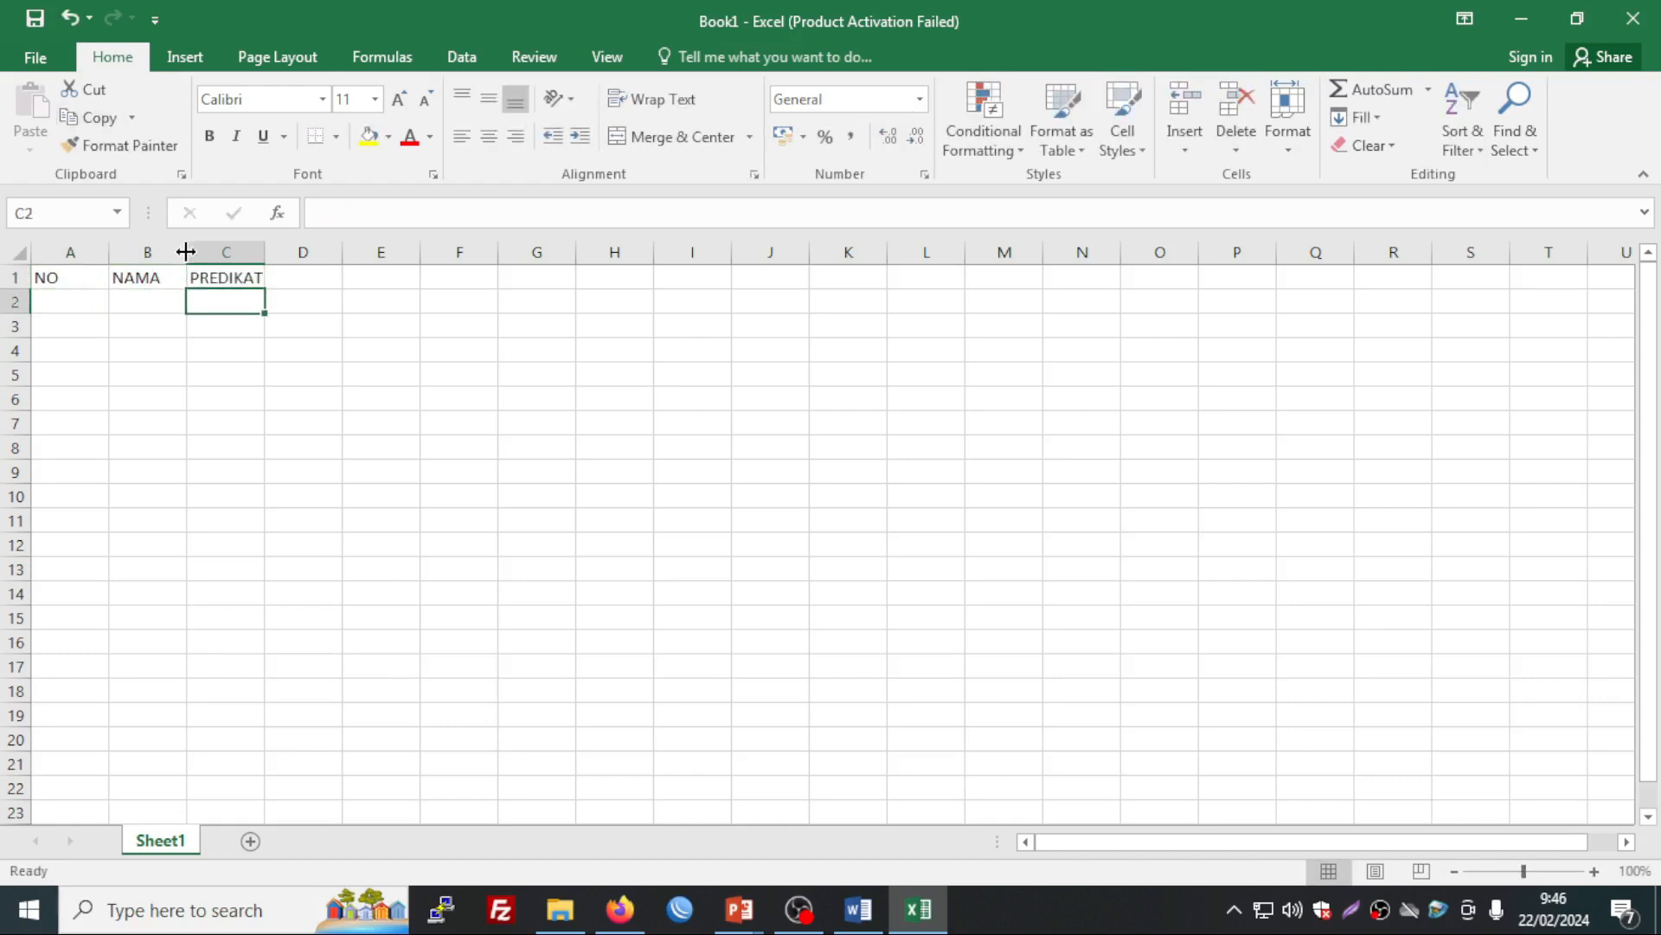
Step: Widen columns B and C to fit names and ranks
drag(186, 252, 306, 263)
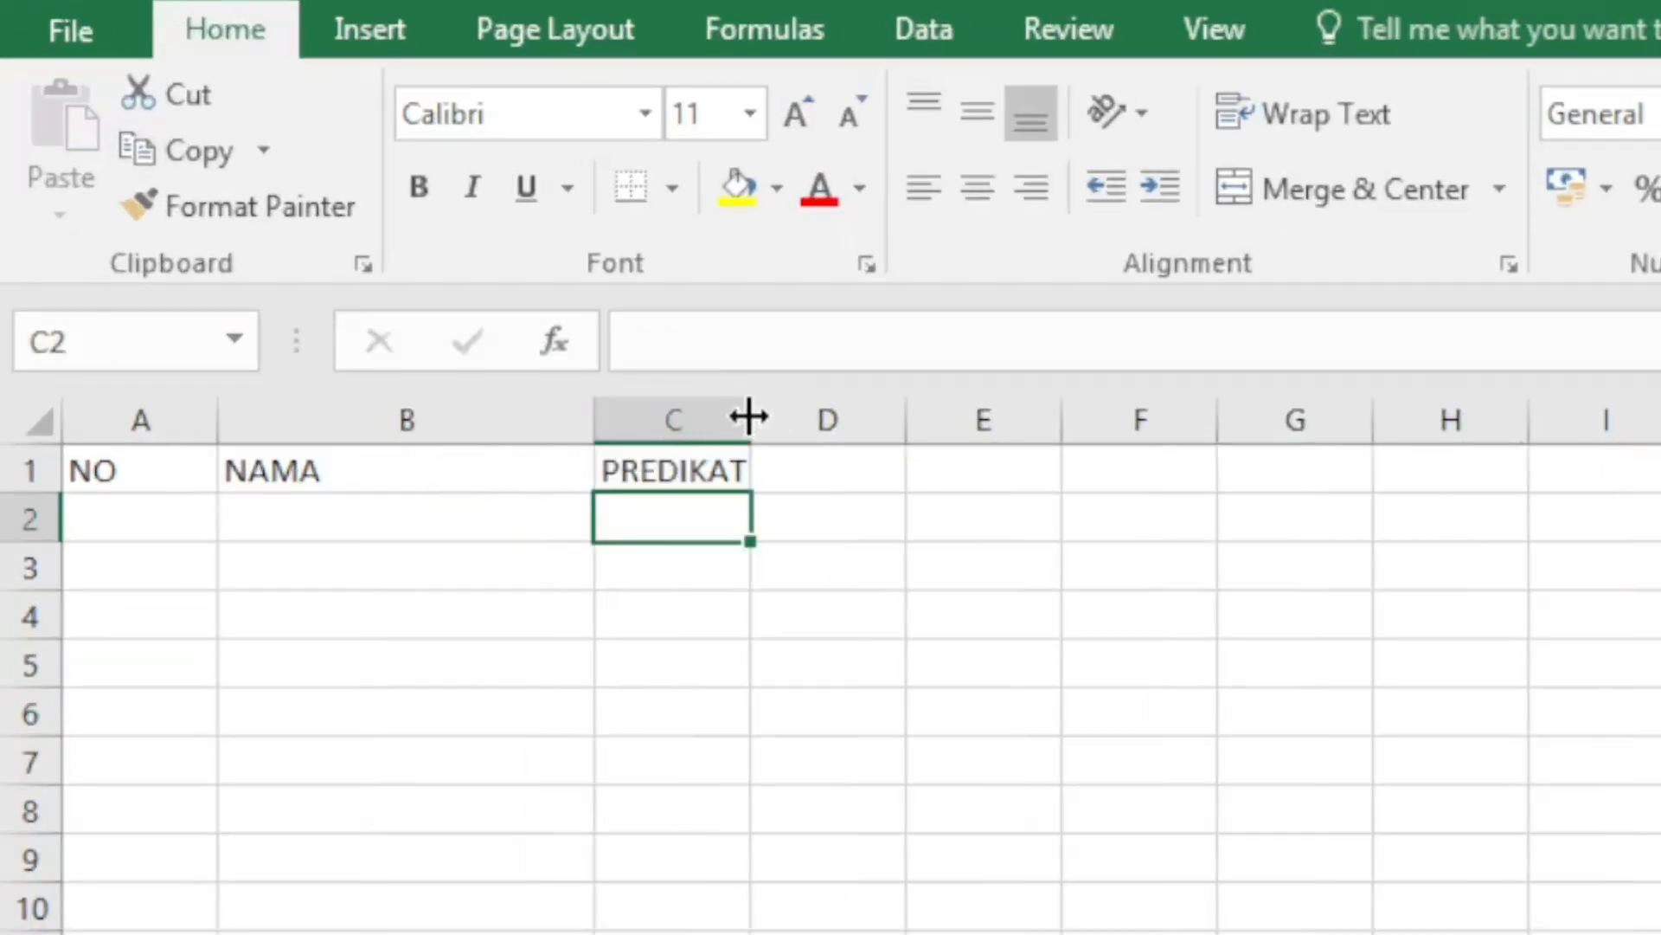
drag(749, 417, 1065, 419)
drag(612, 417, 636, 419)
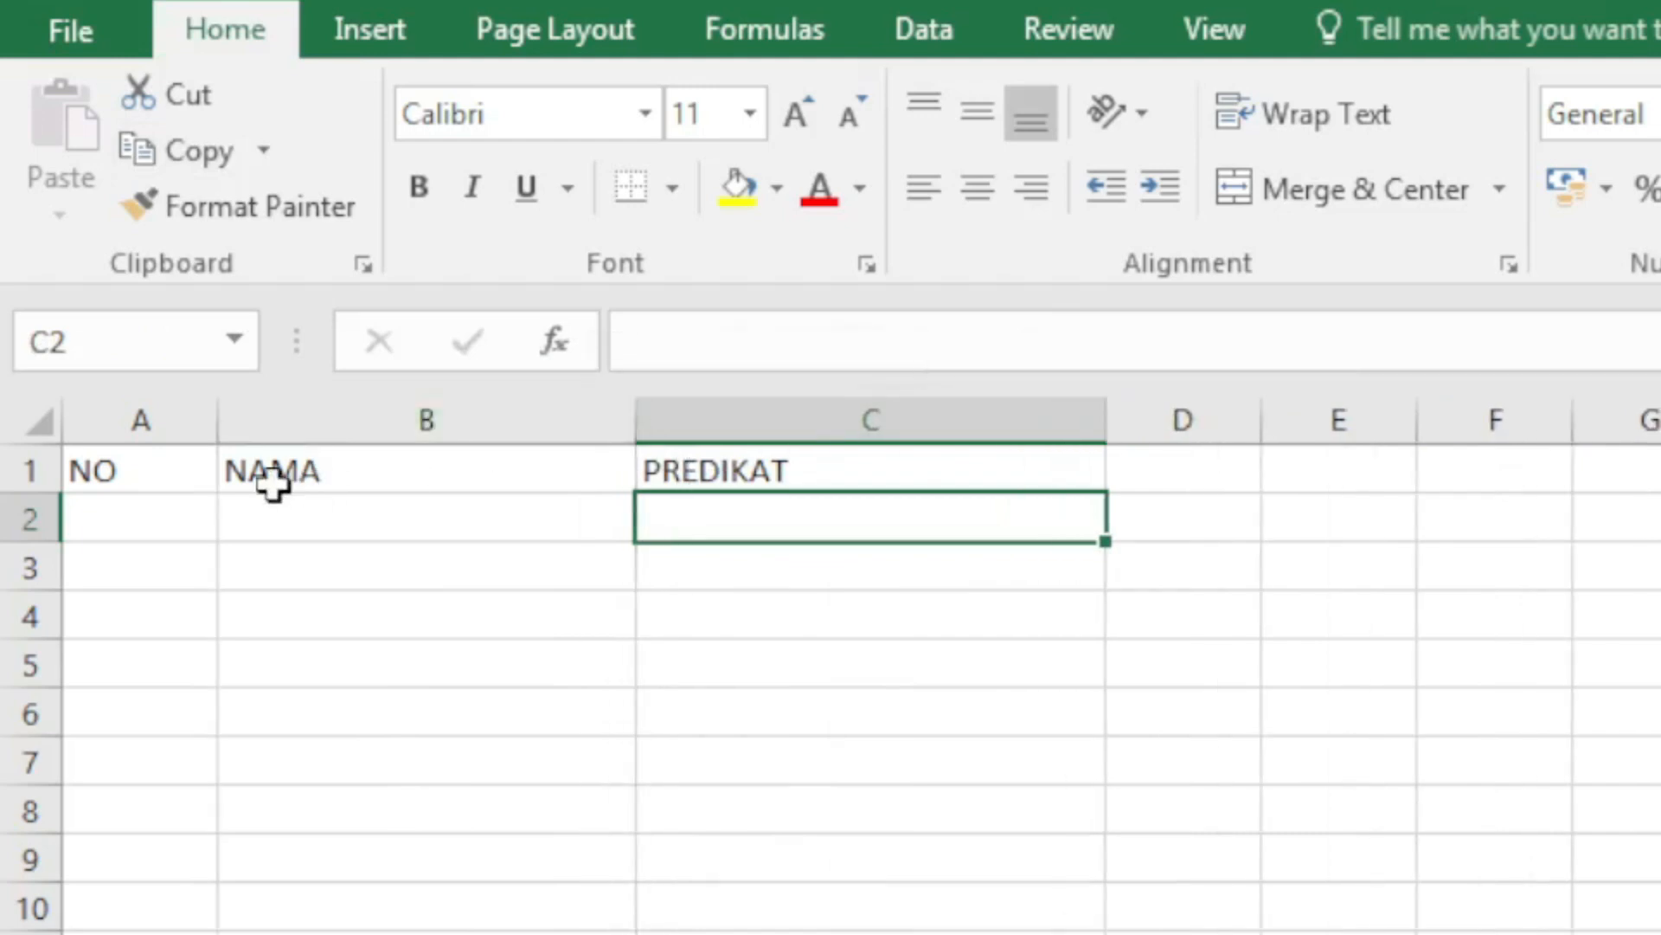
Step: Fill row 2 with number 1, the first recipient's name and rank JUARA 1 KELAS 1
click(167, 519)
double_click(187, 522)
text(1)
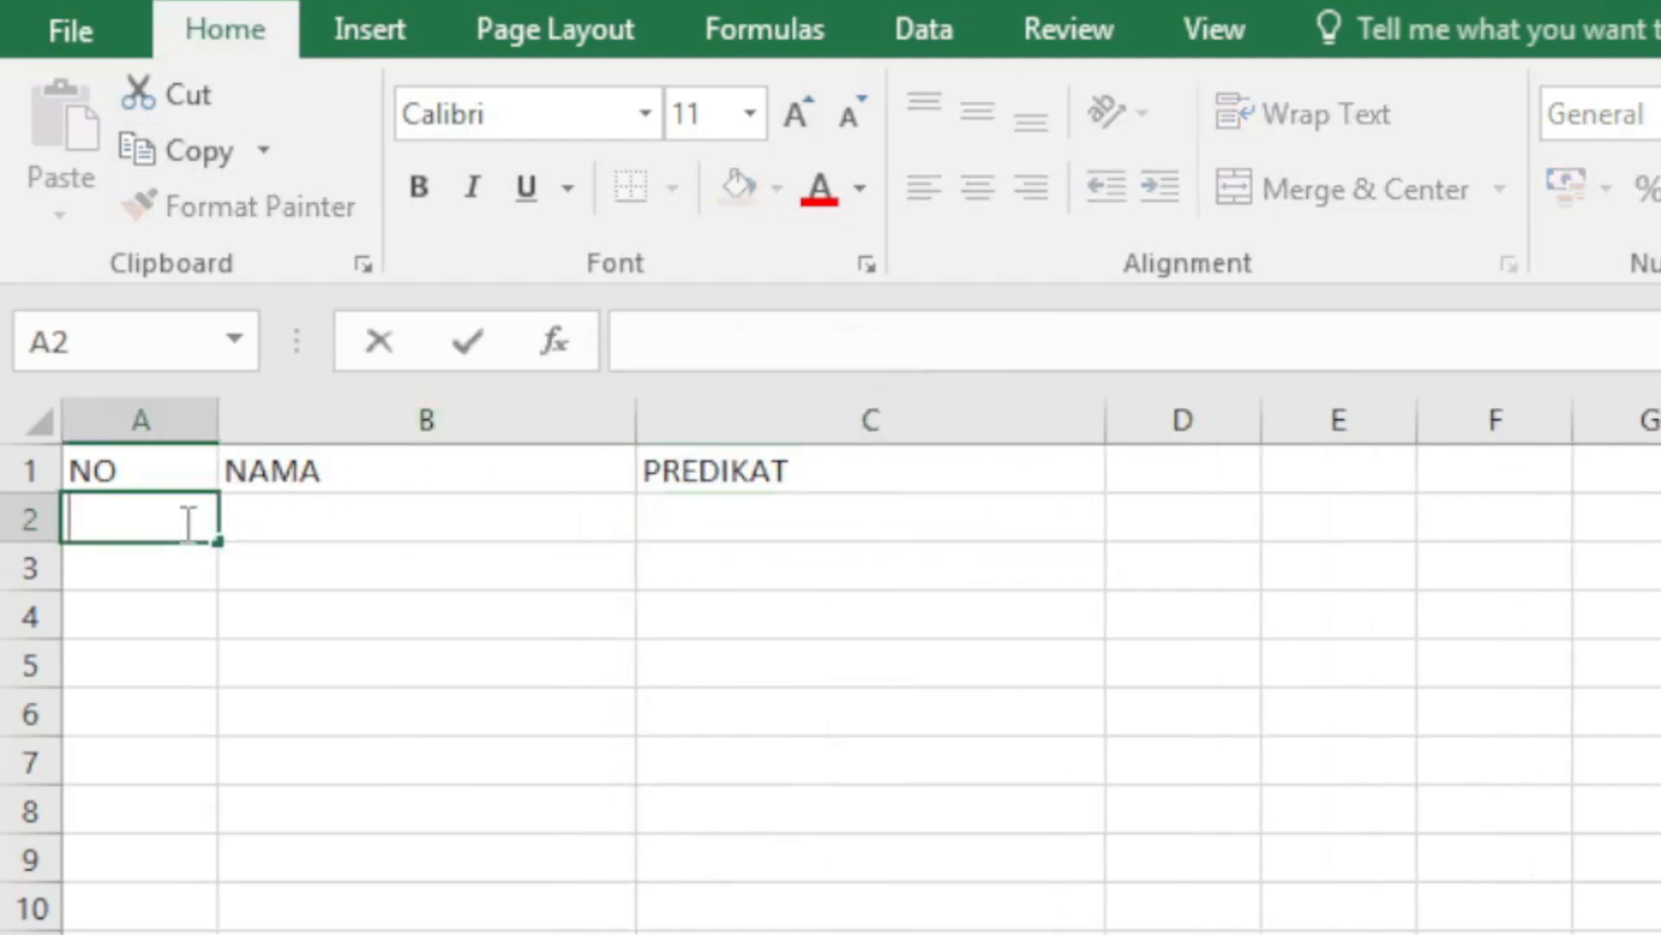
key(Return)
key(Up)
key(Right)
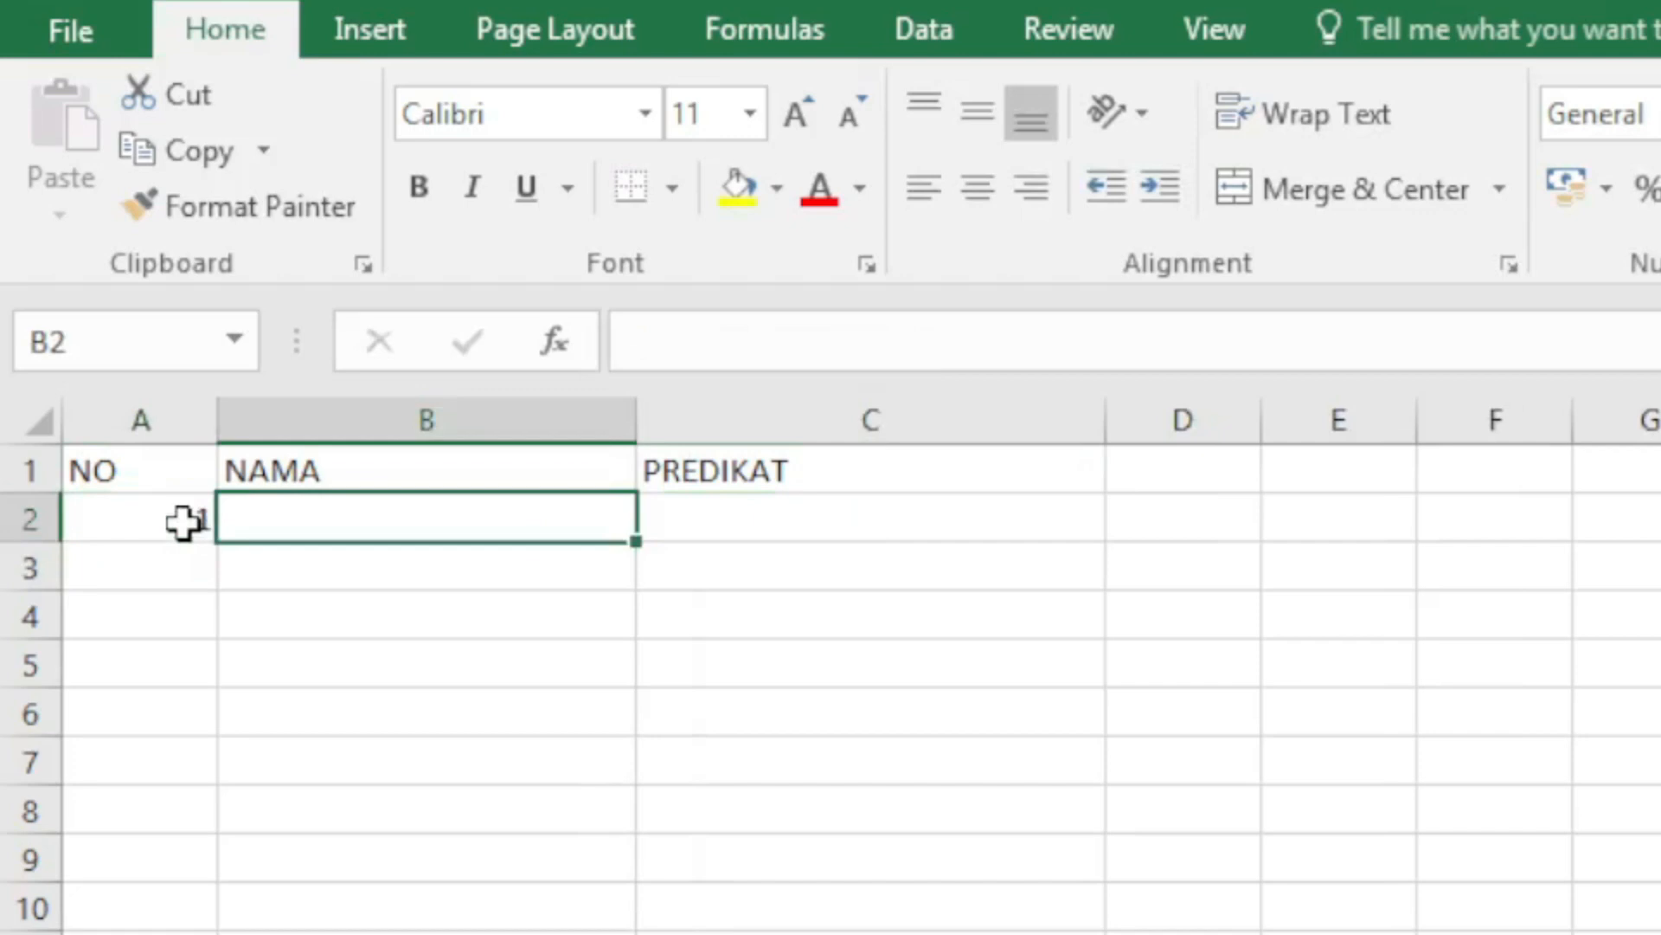
text(AG)
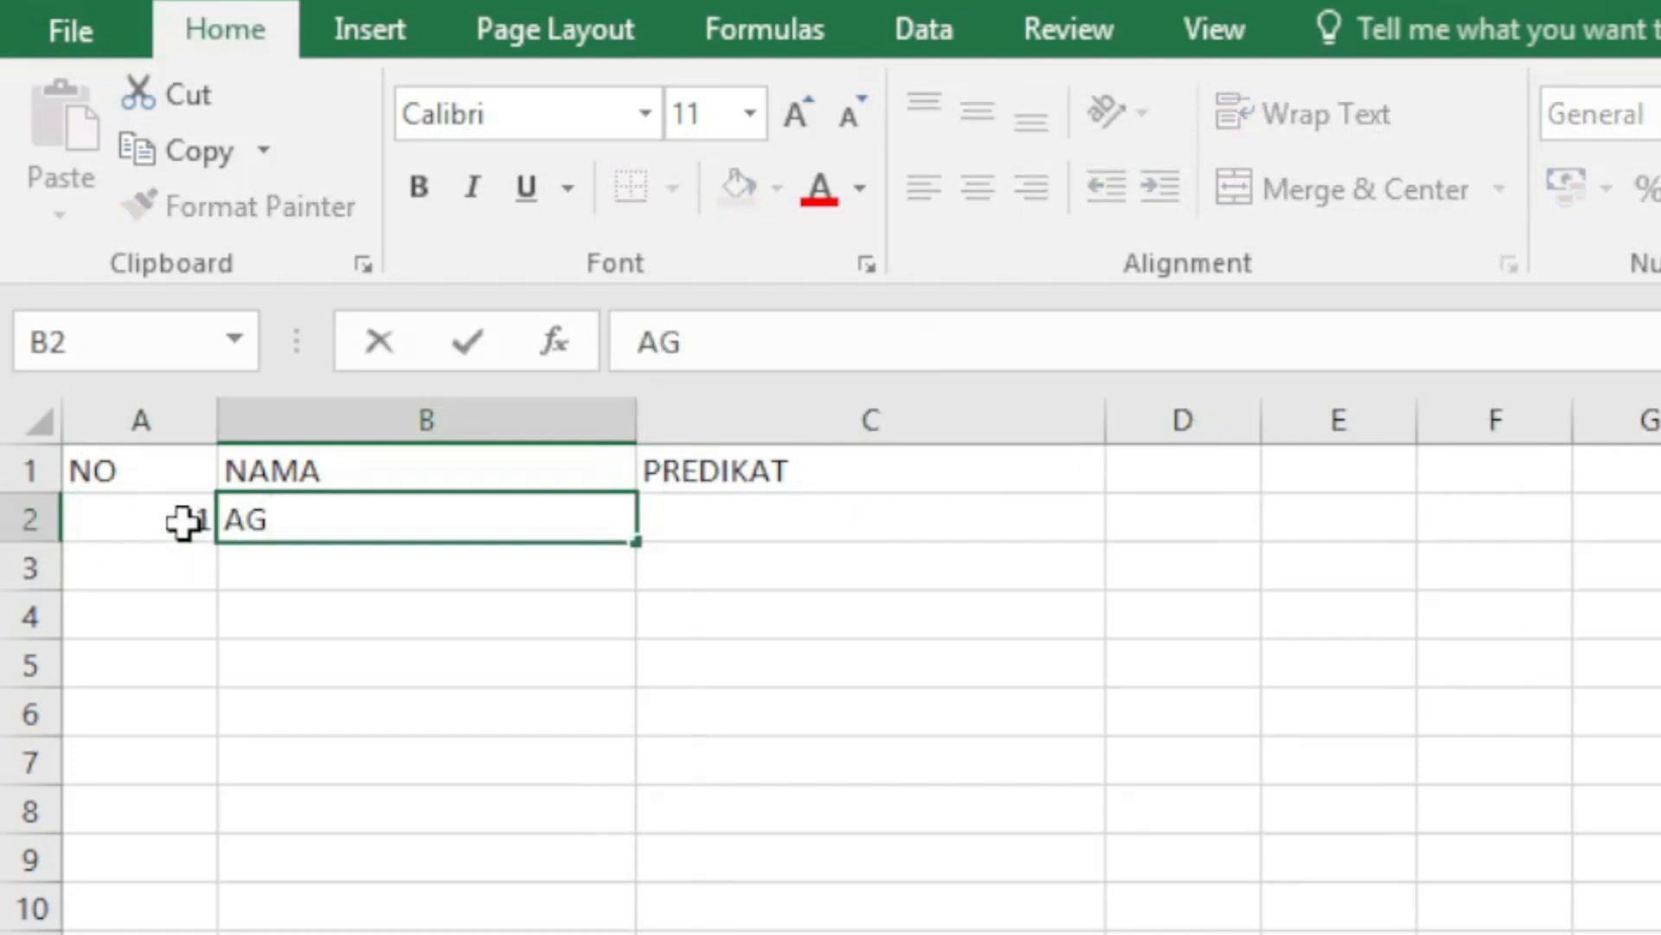
key(BackSpace)
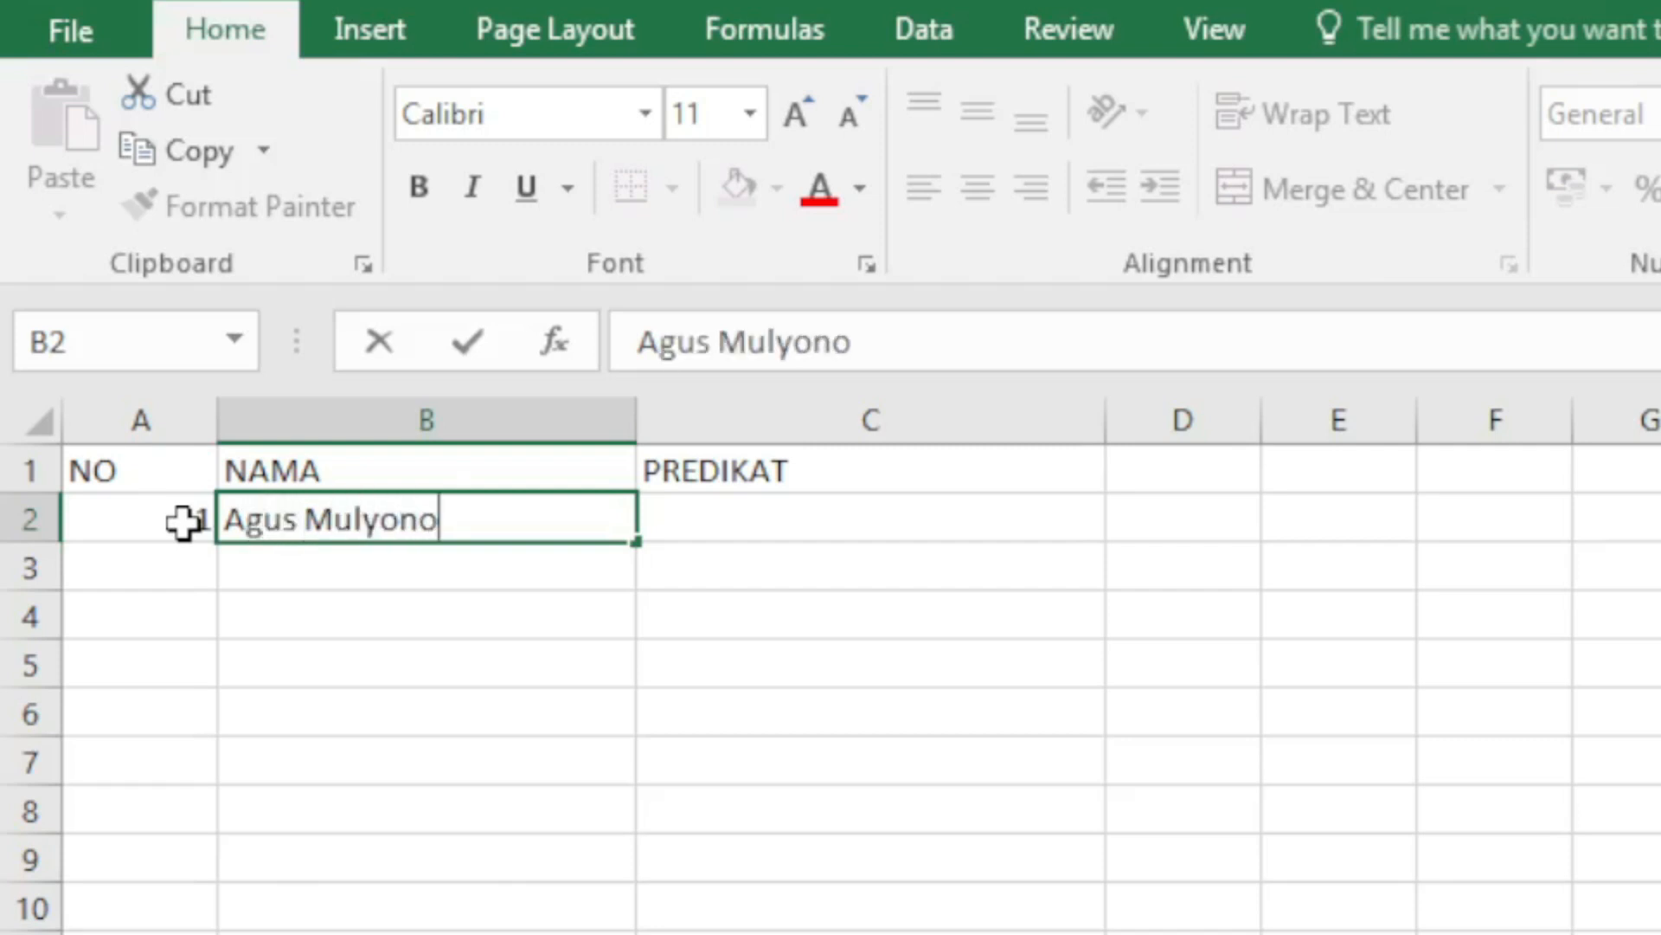
key(Return)
key(Up)
key(Right)
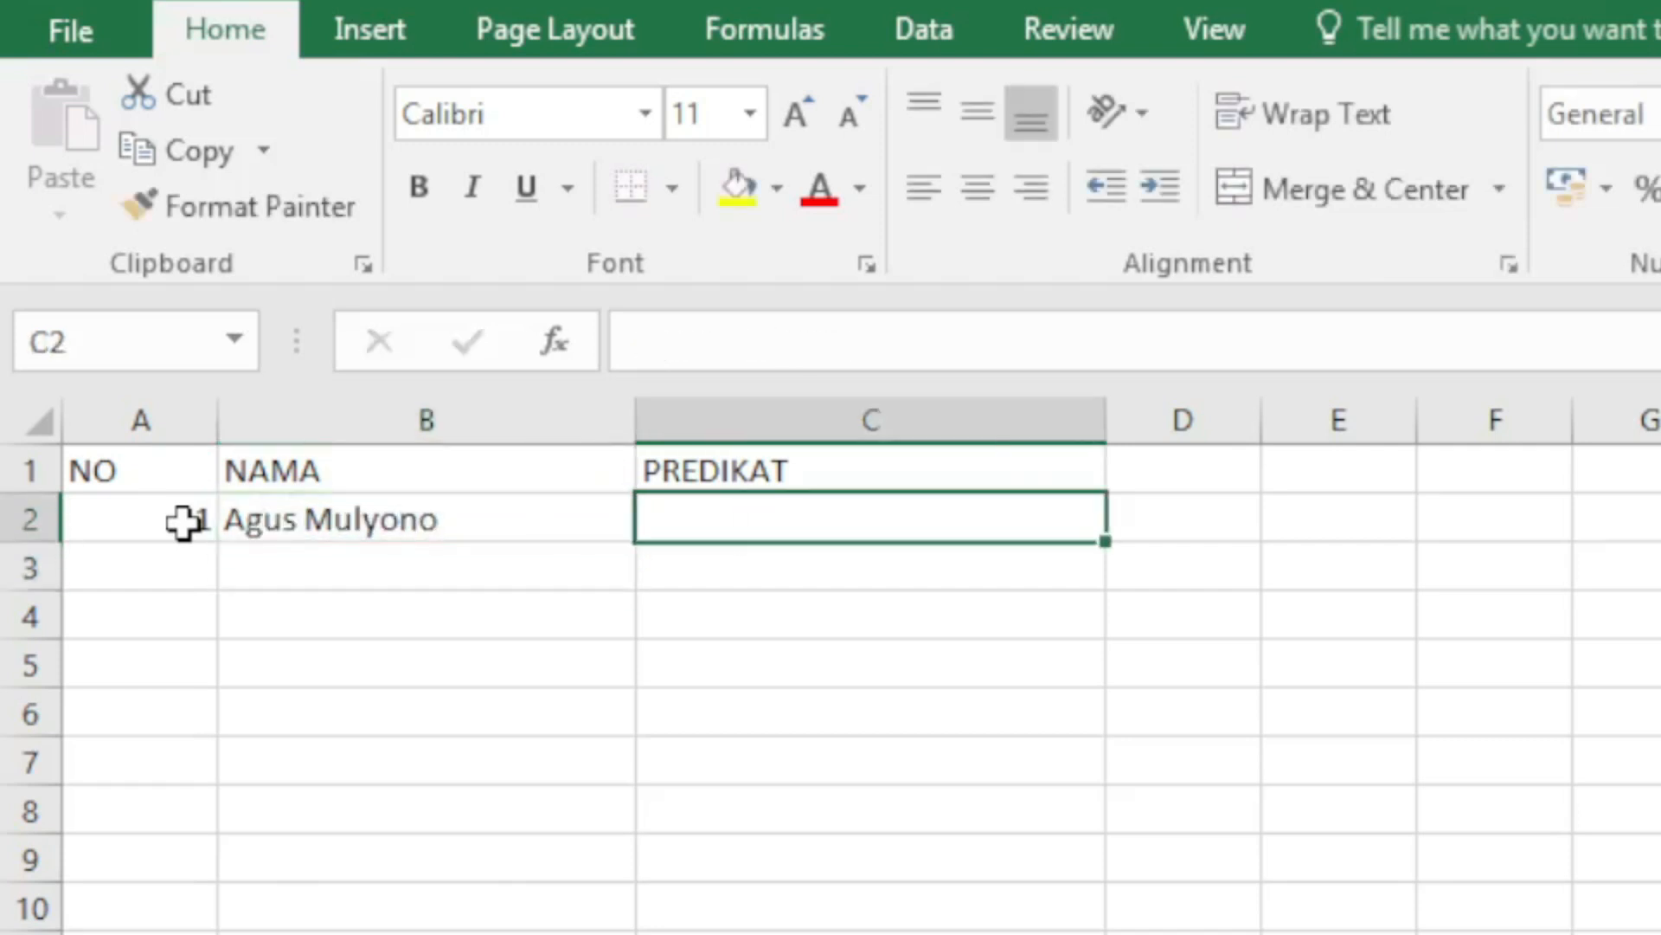
text(j)
key(BackSpace)
text(J)
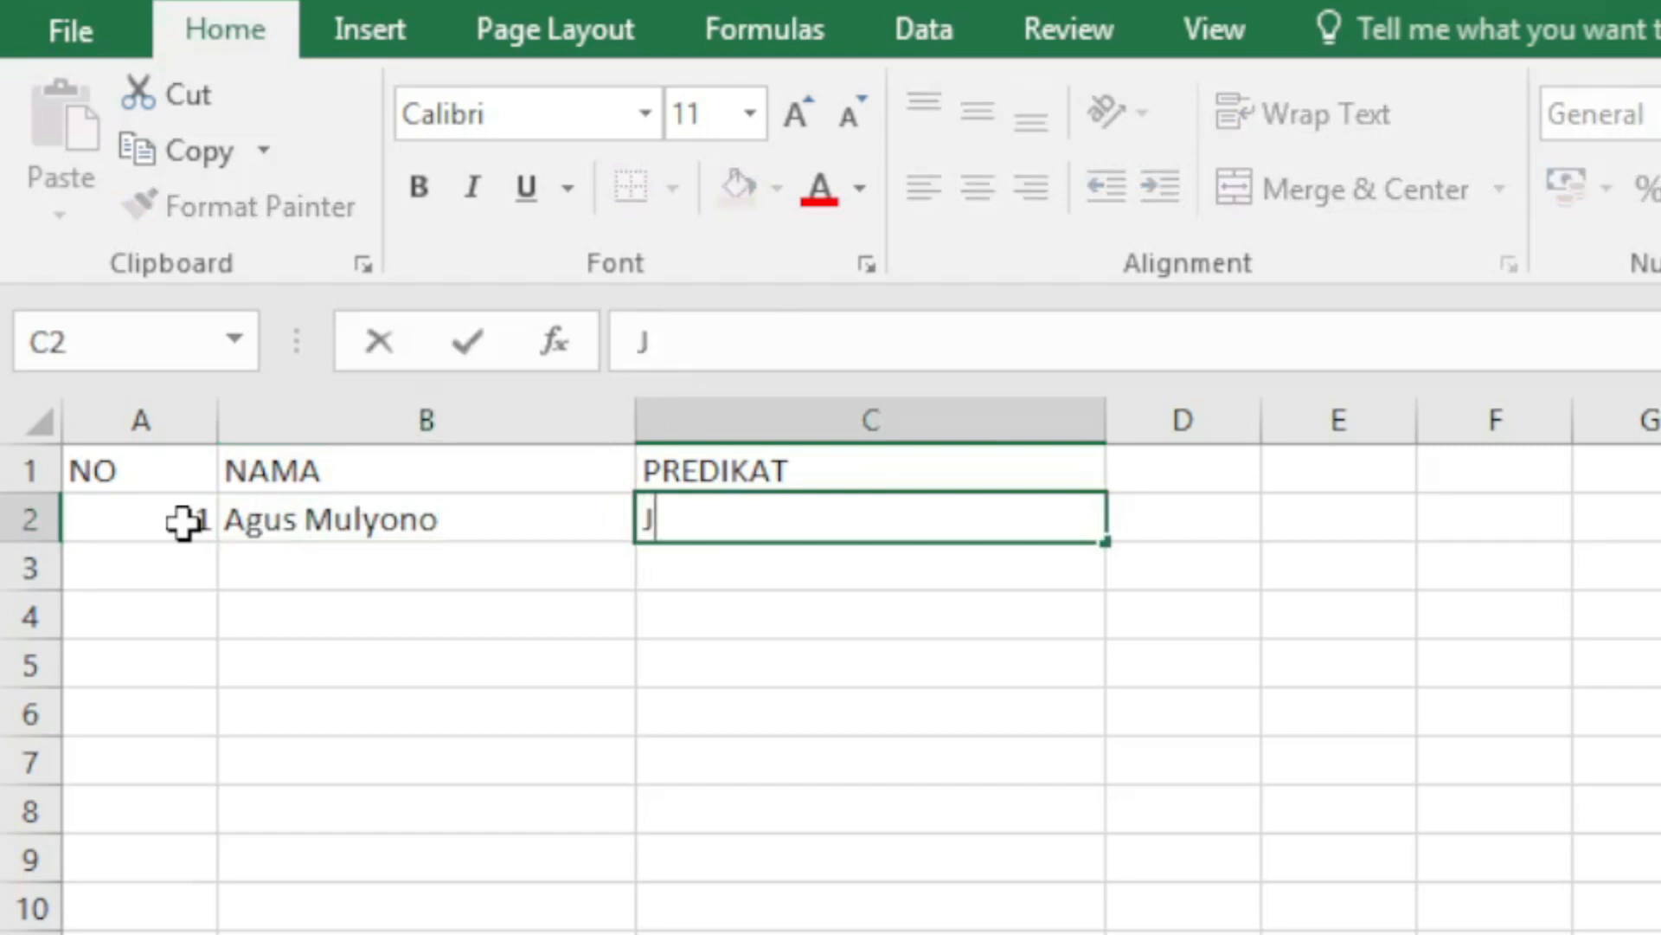
text(UARA)
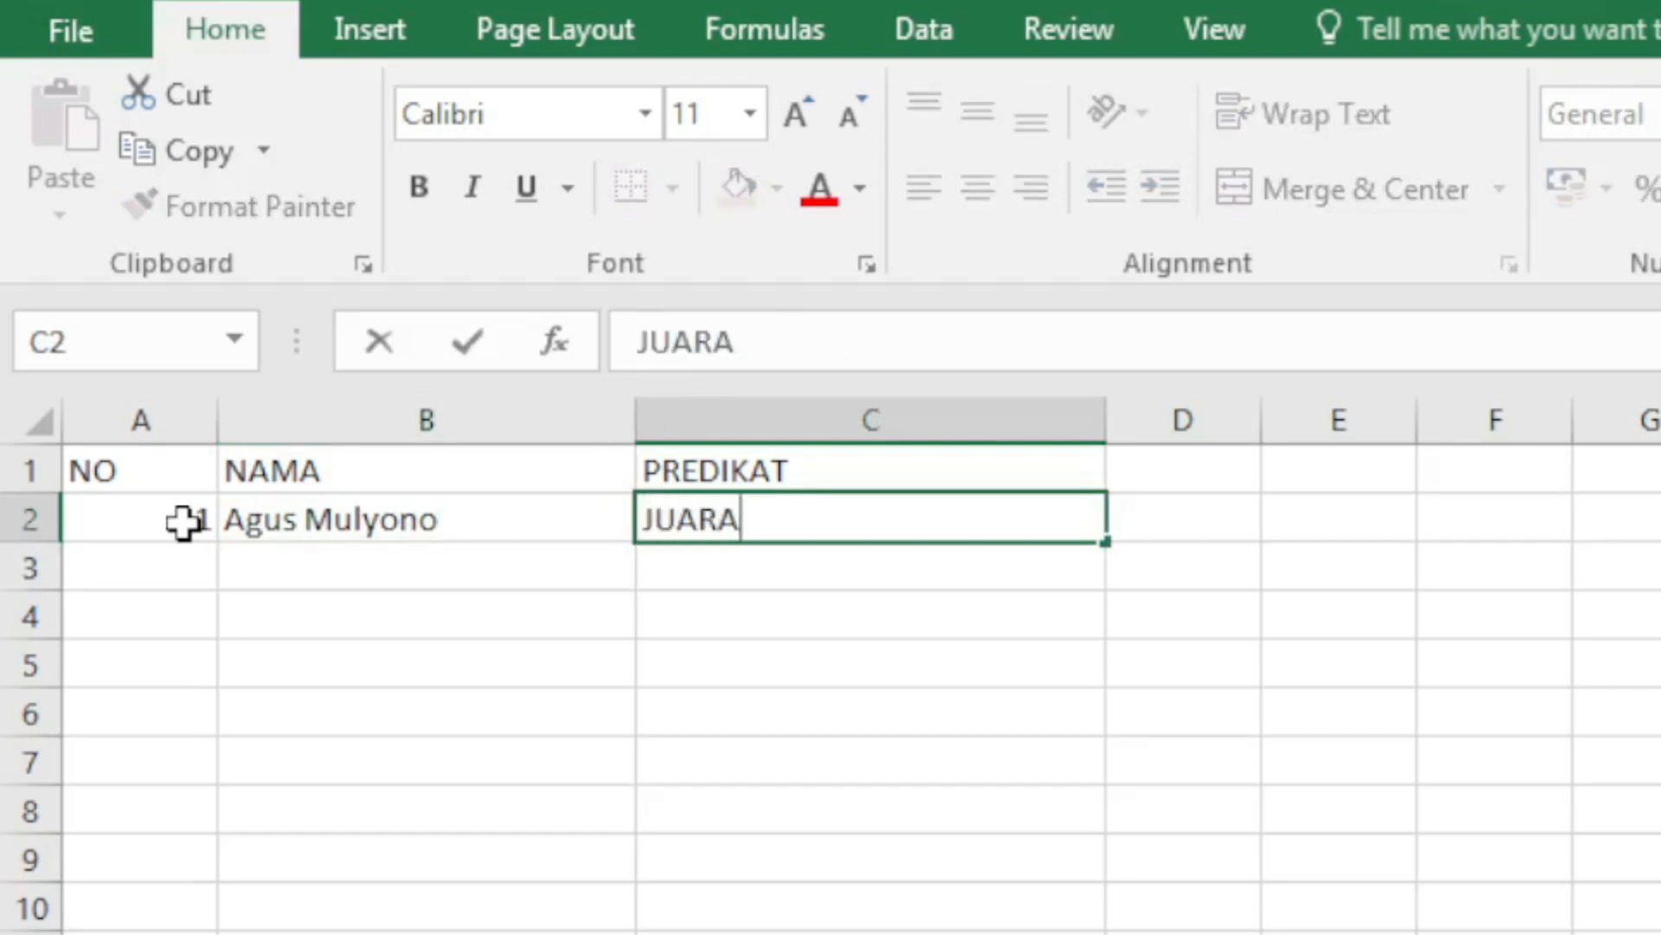
text( 1 KELAS 1)
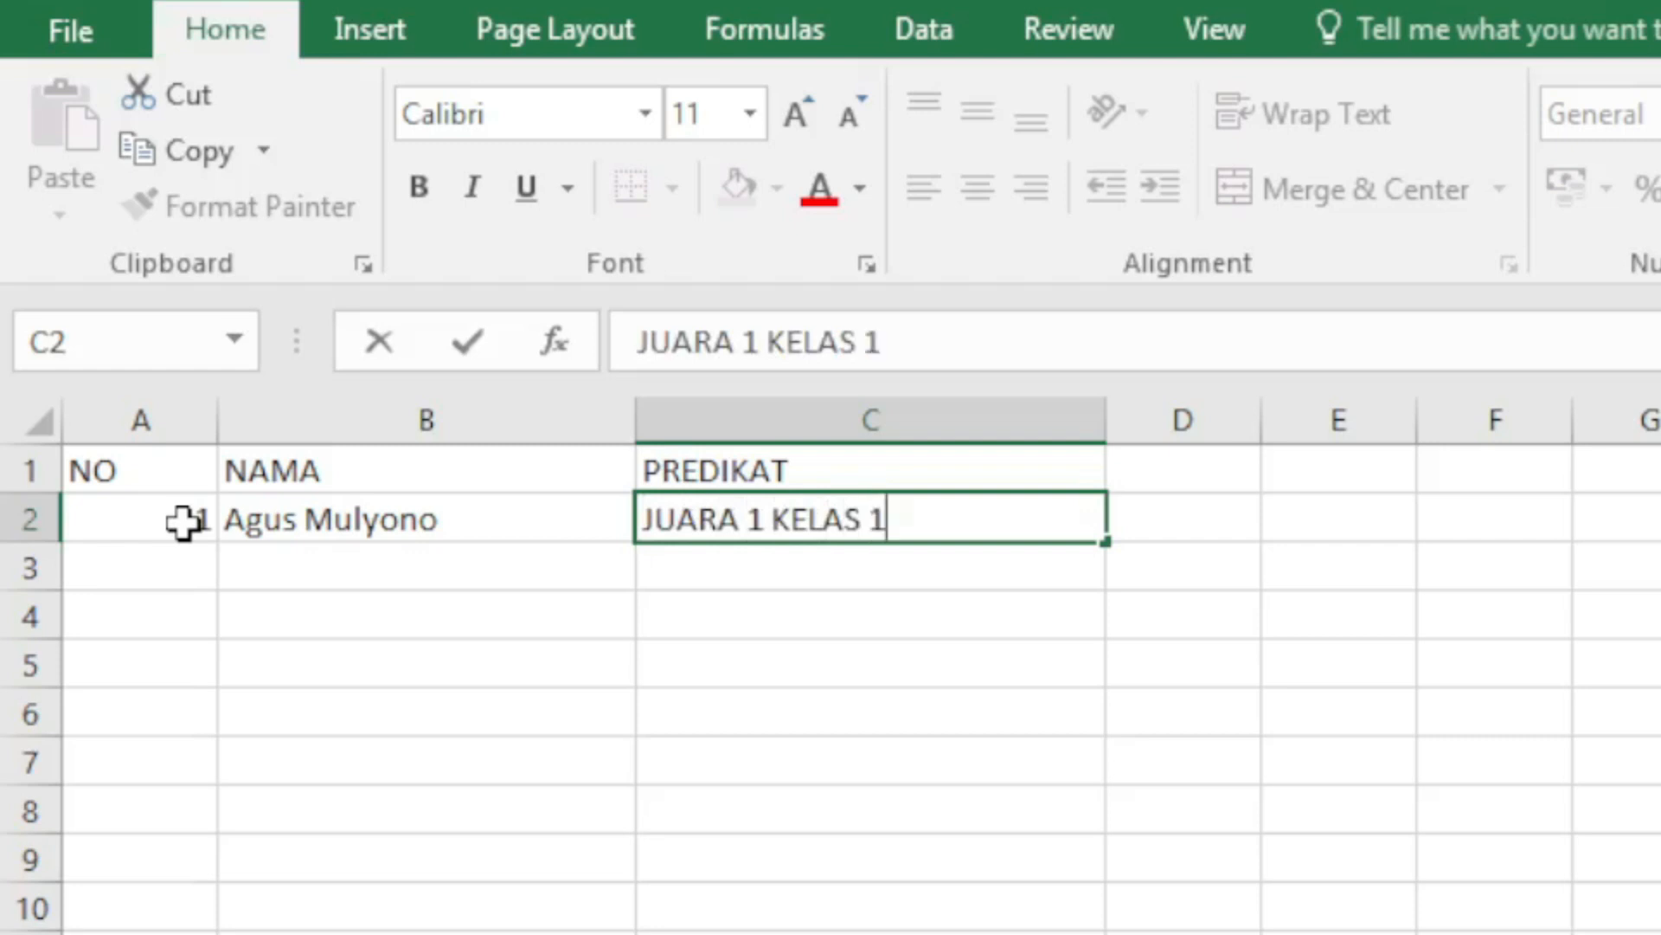
key(Return)
Step: Fill row 3 with number 2, the second recipient's name and rank JUARA 2 KELAS 1
key(Left)
key(Left)
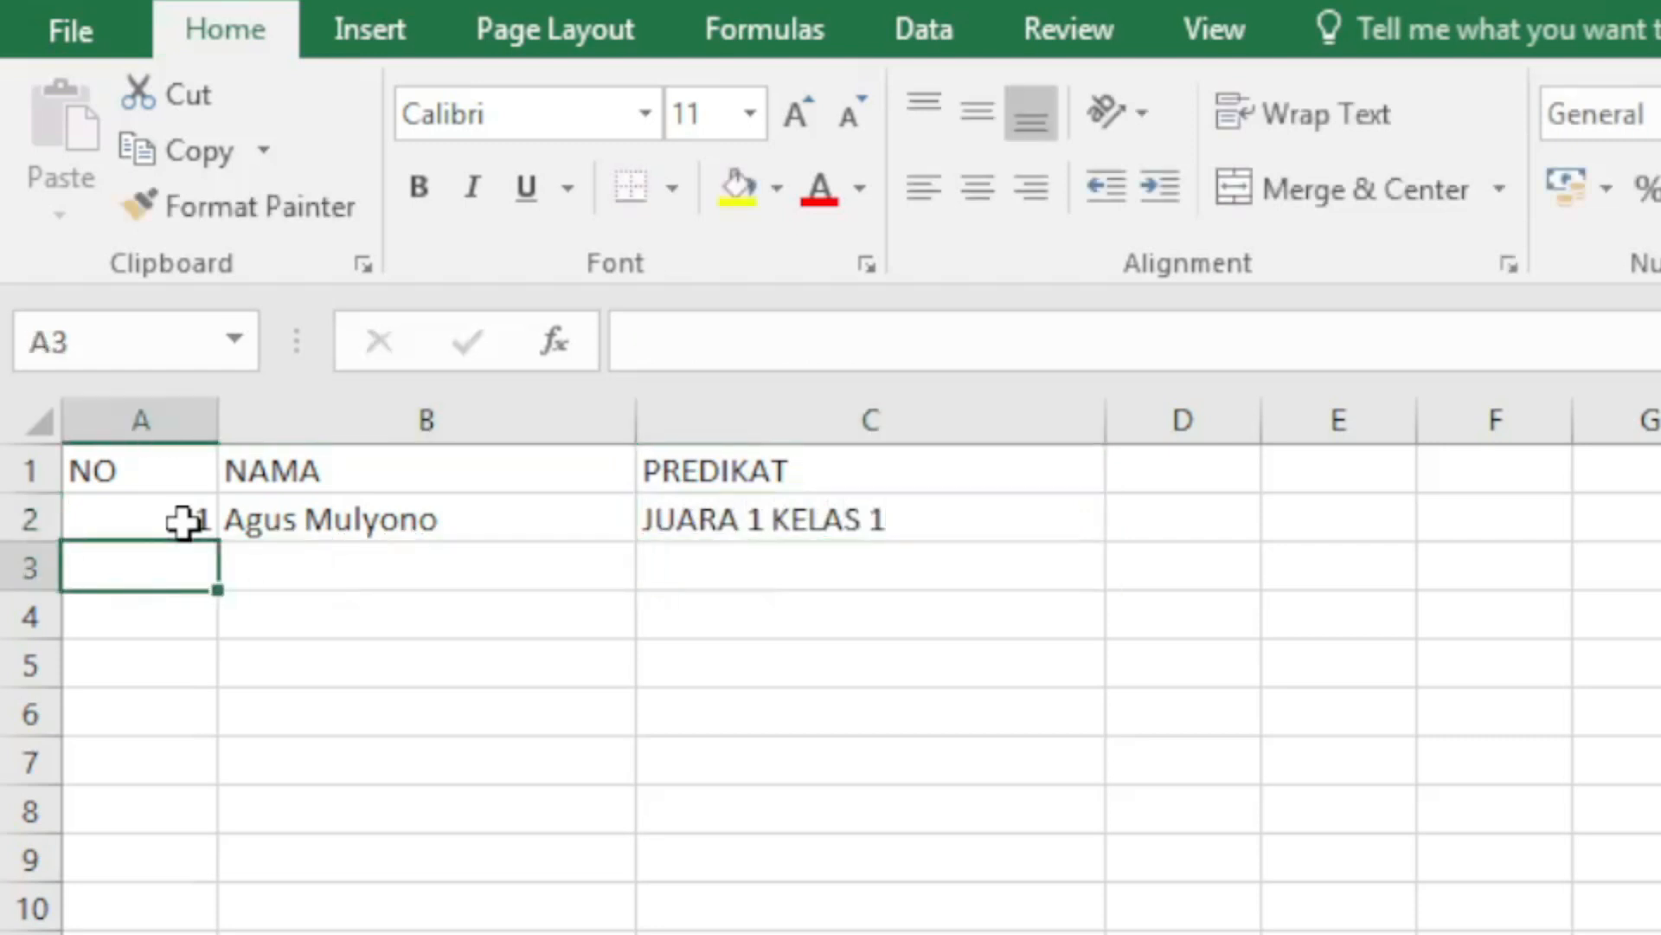
text(2.)
key(Tab)
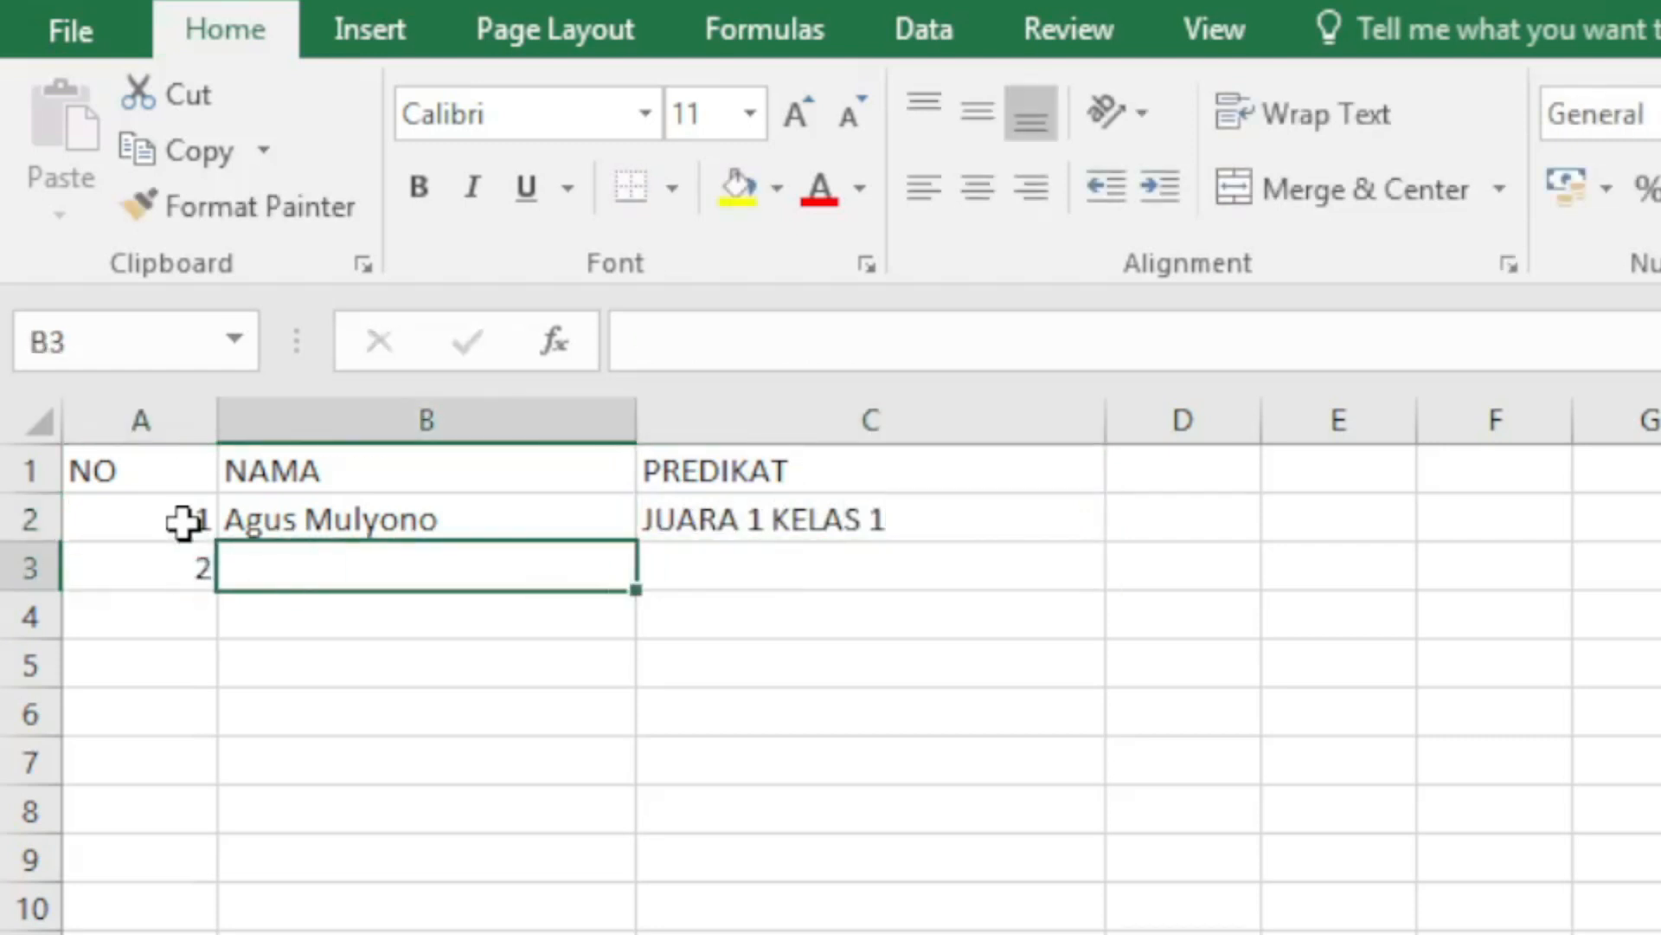
text(Khari)
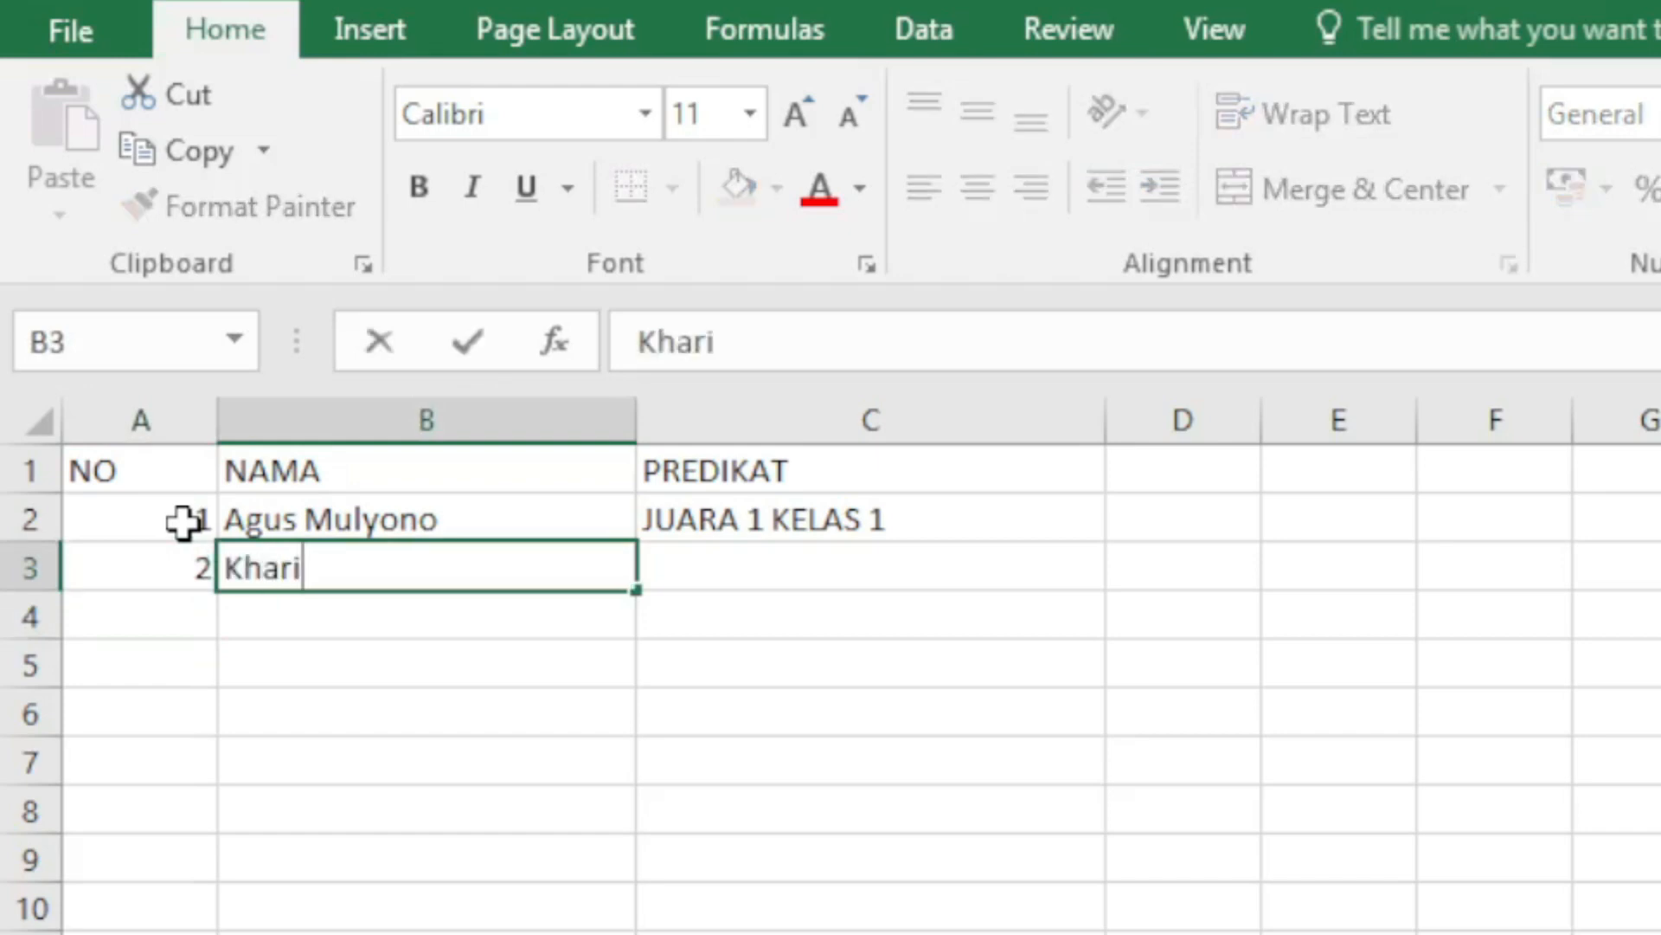
key(BackSpace)
text(unissa)
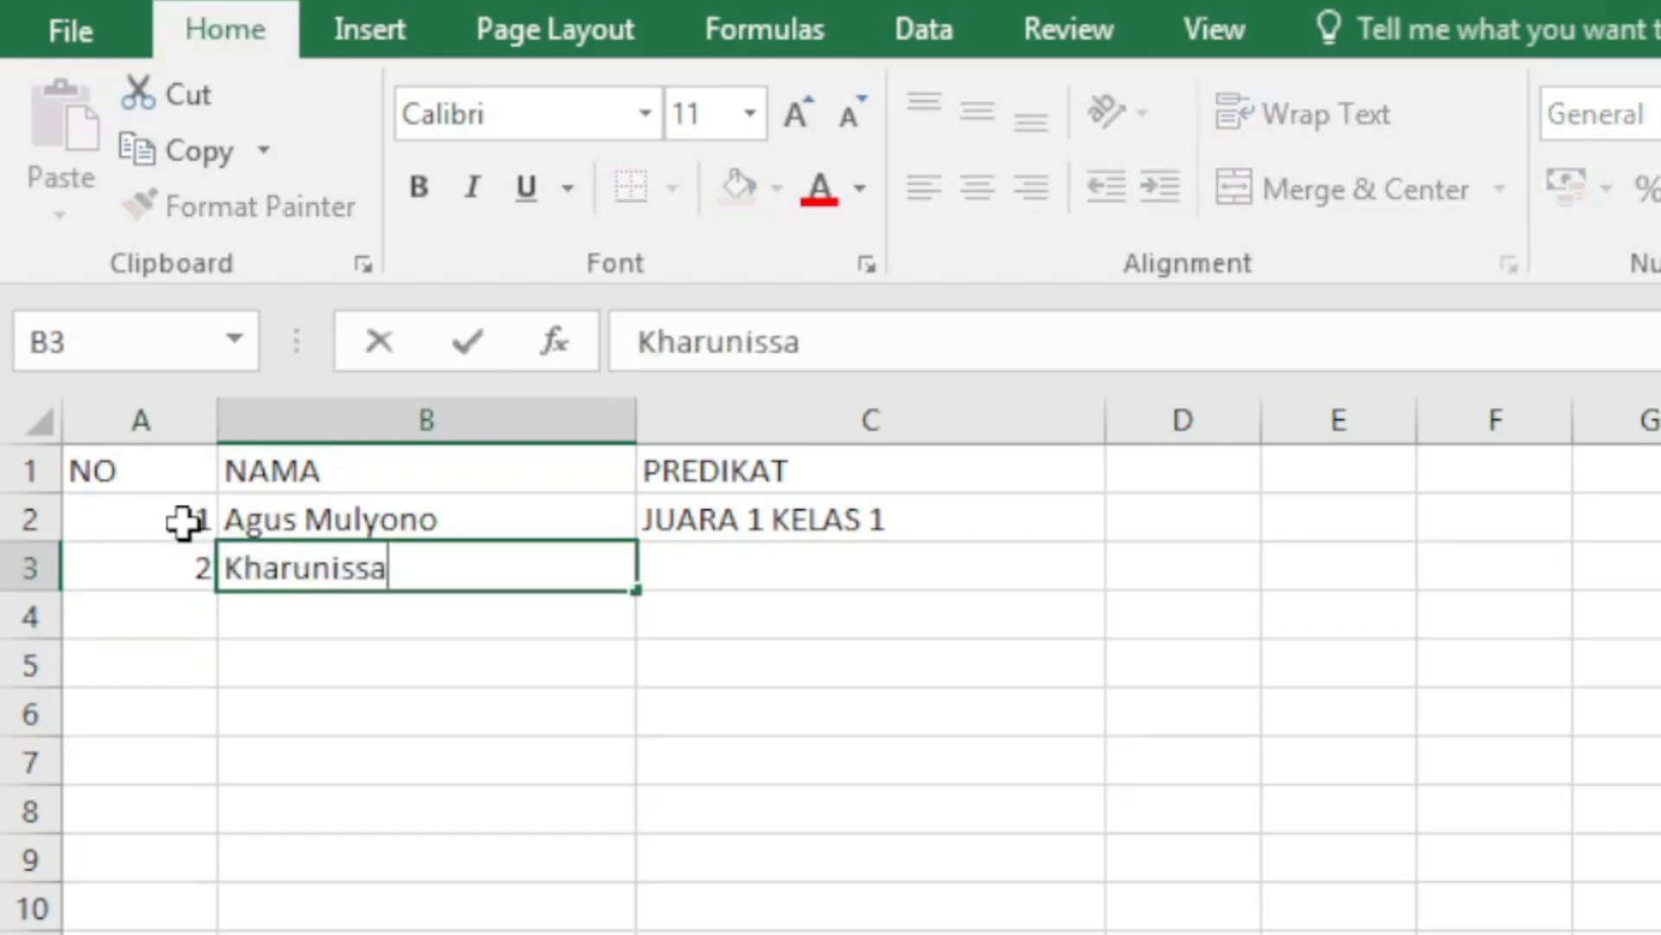
key(Return)
key(Up)
key(Right)
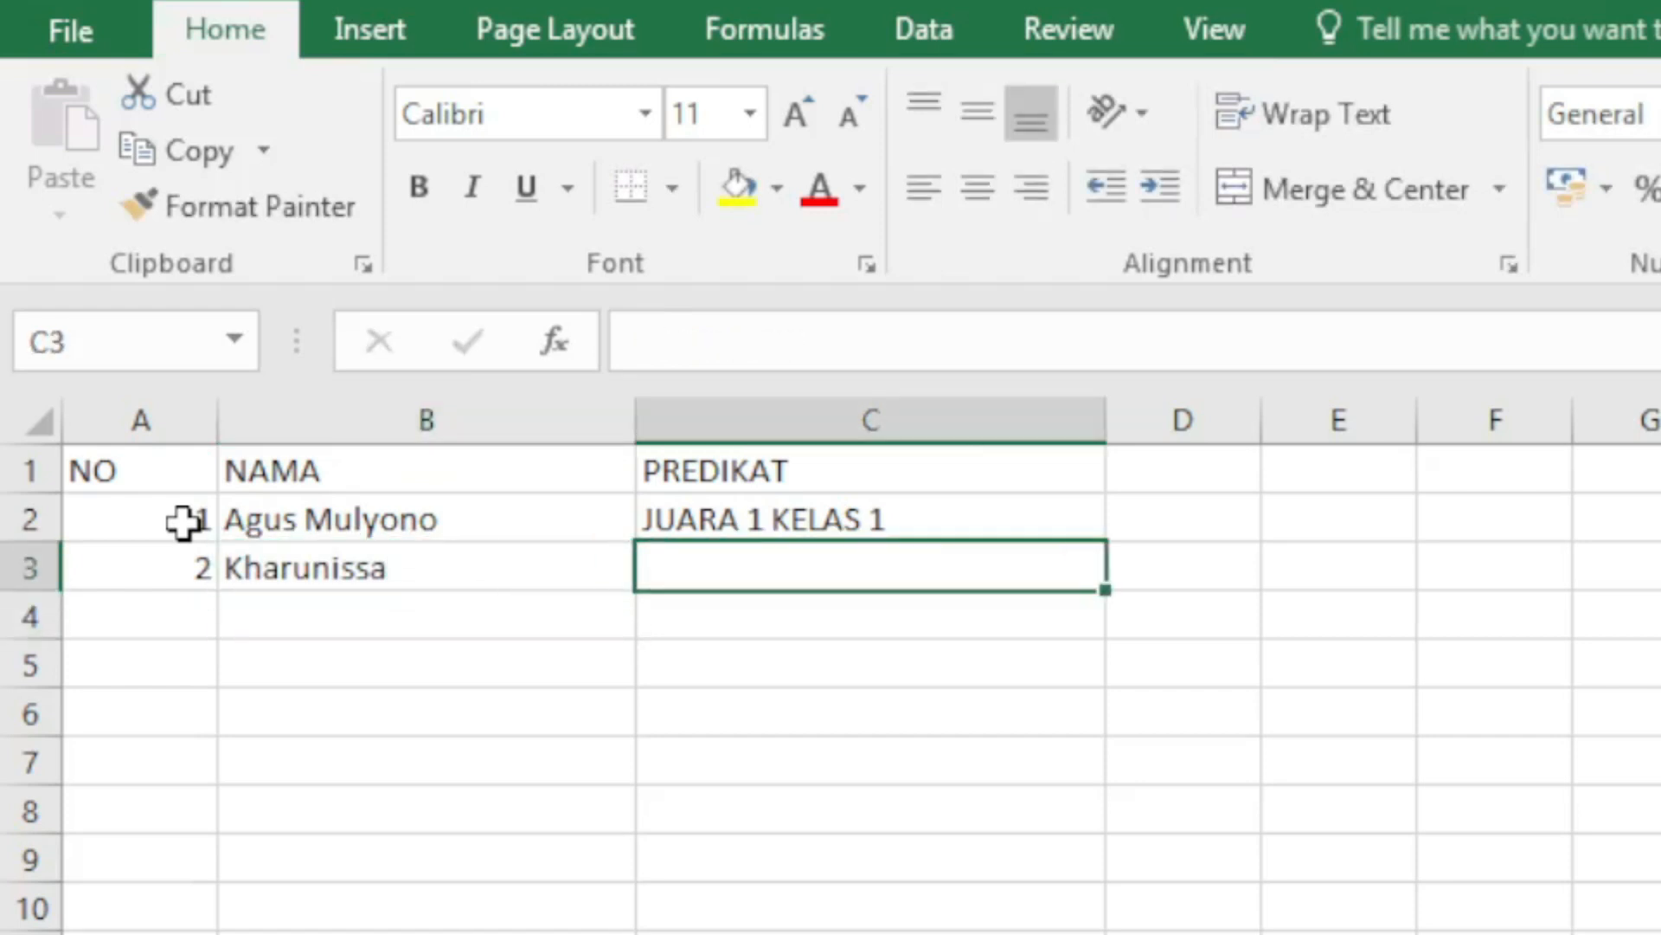
text(J)
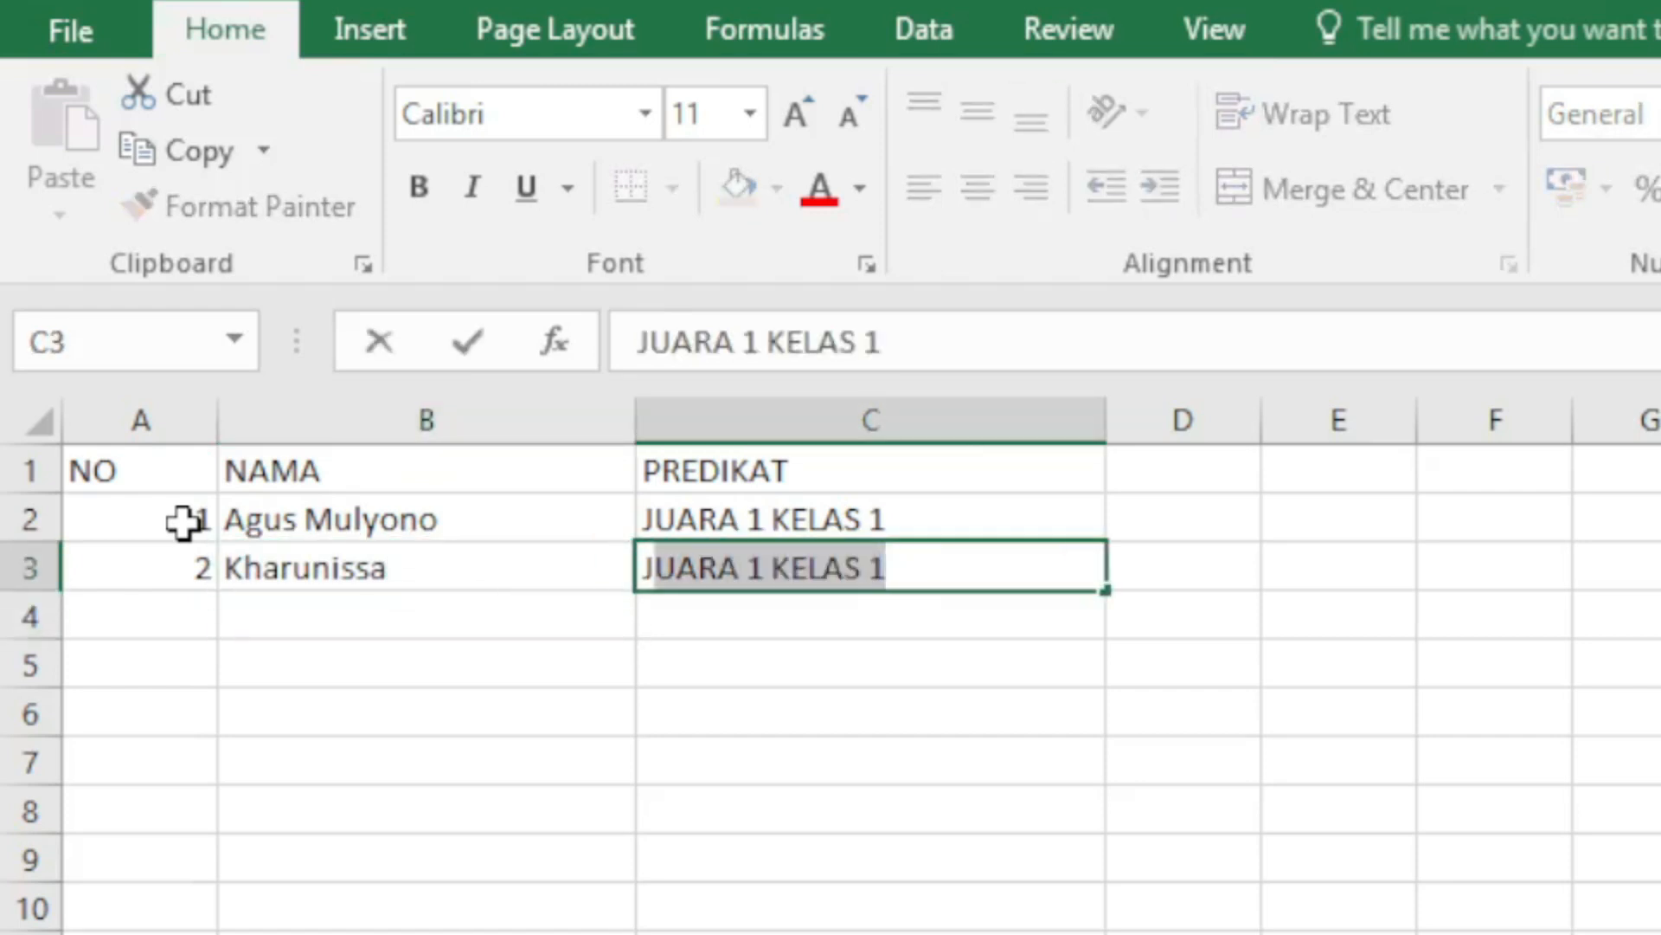
text(UARA 2)
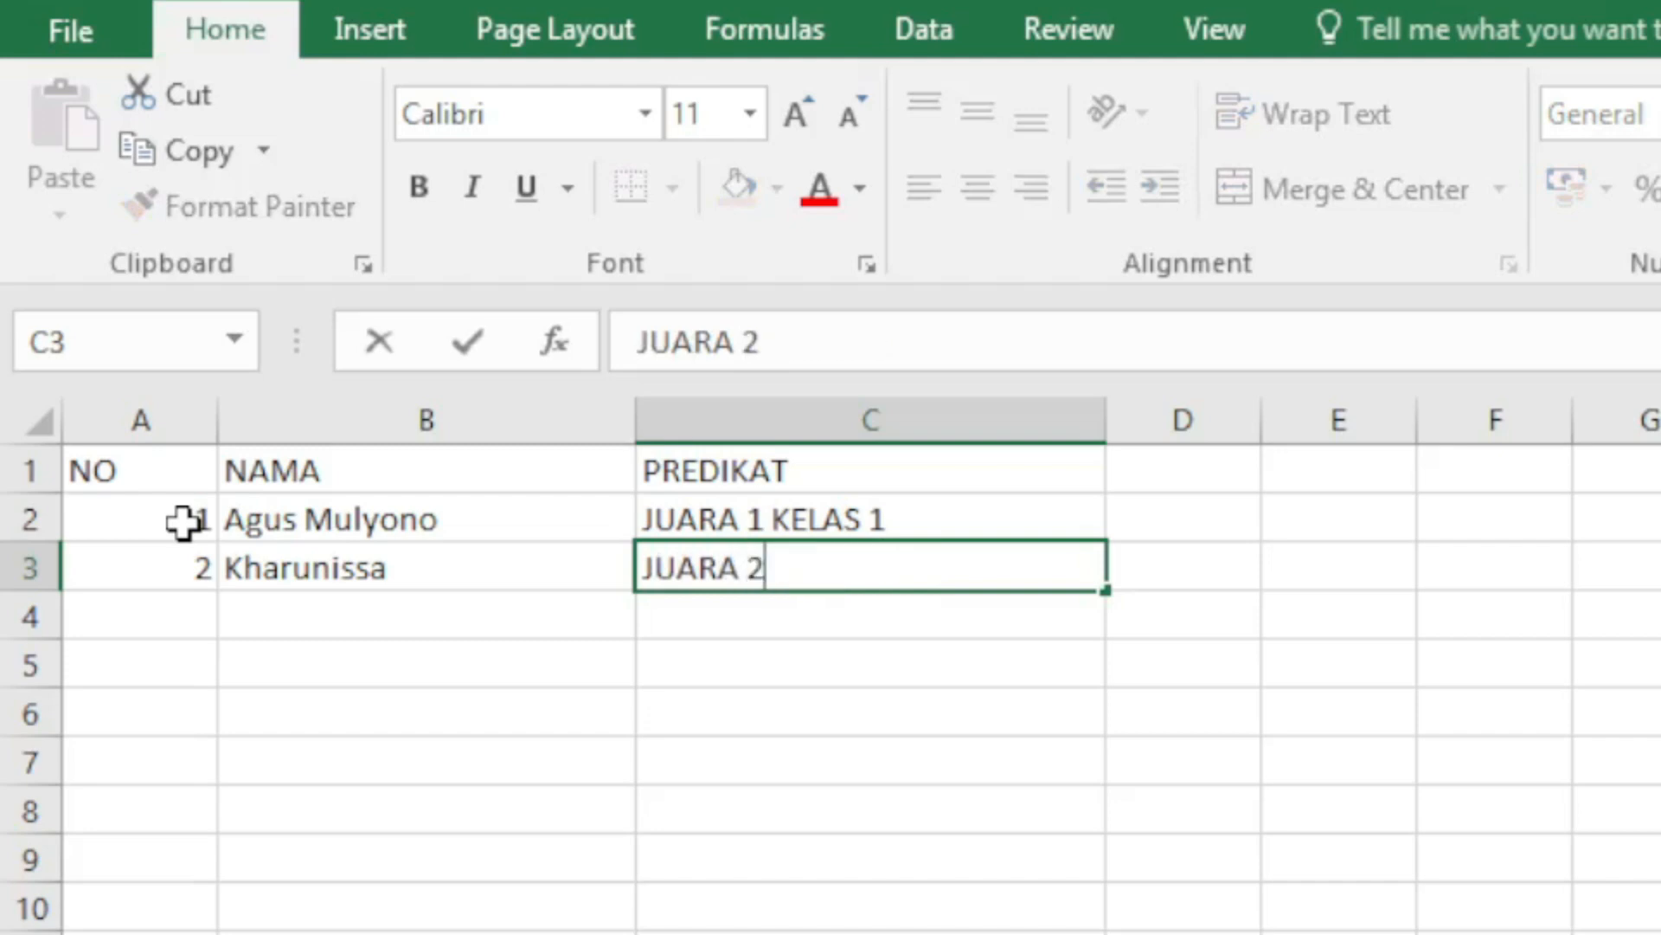
text( KELAS 1)
key(Return)
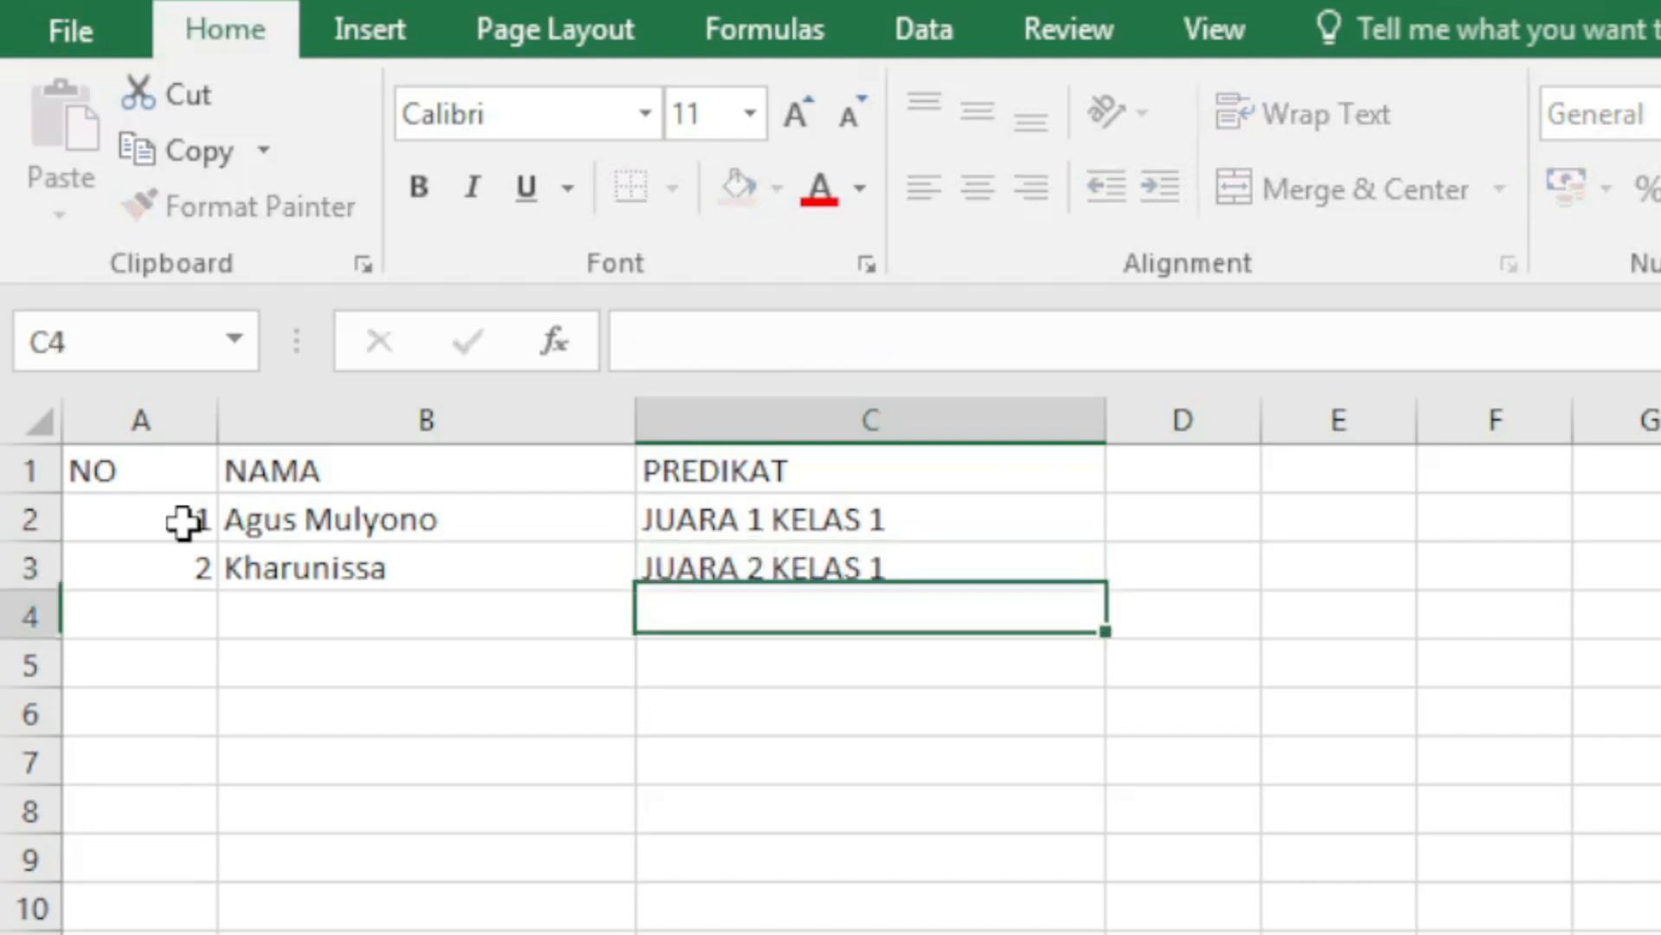
Step: Fill row 4 with number 3, the third recipient's name and rank JUARA 3 KELAS 1
key(Left)
key(Left)
text(3)
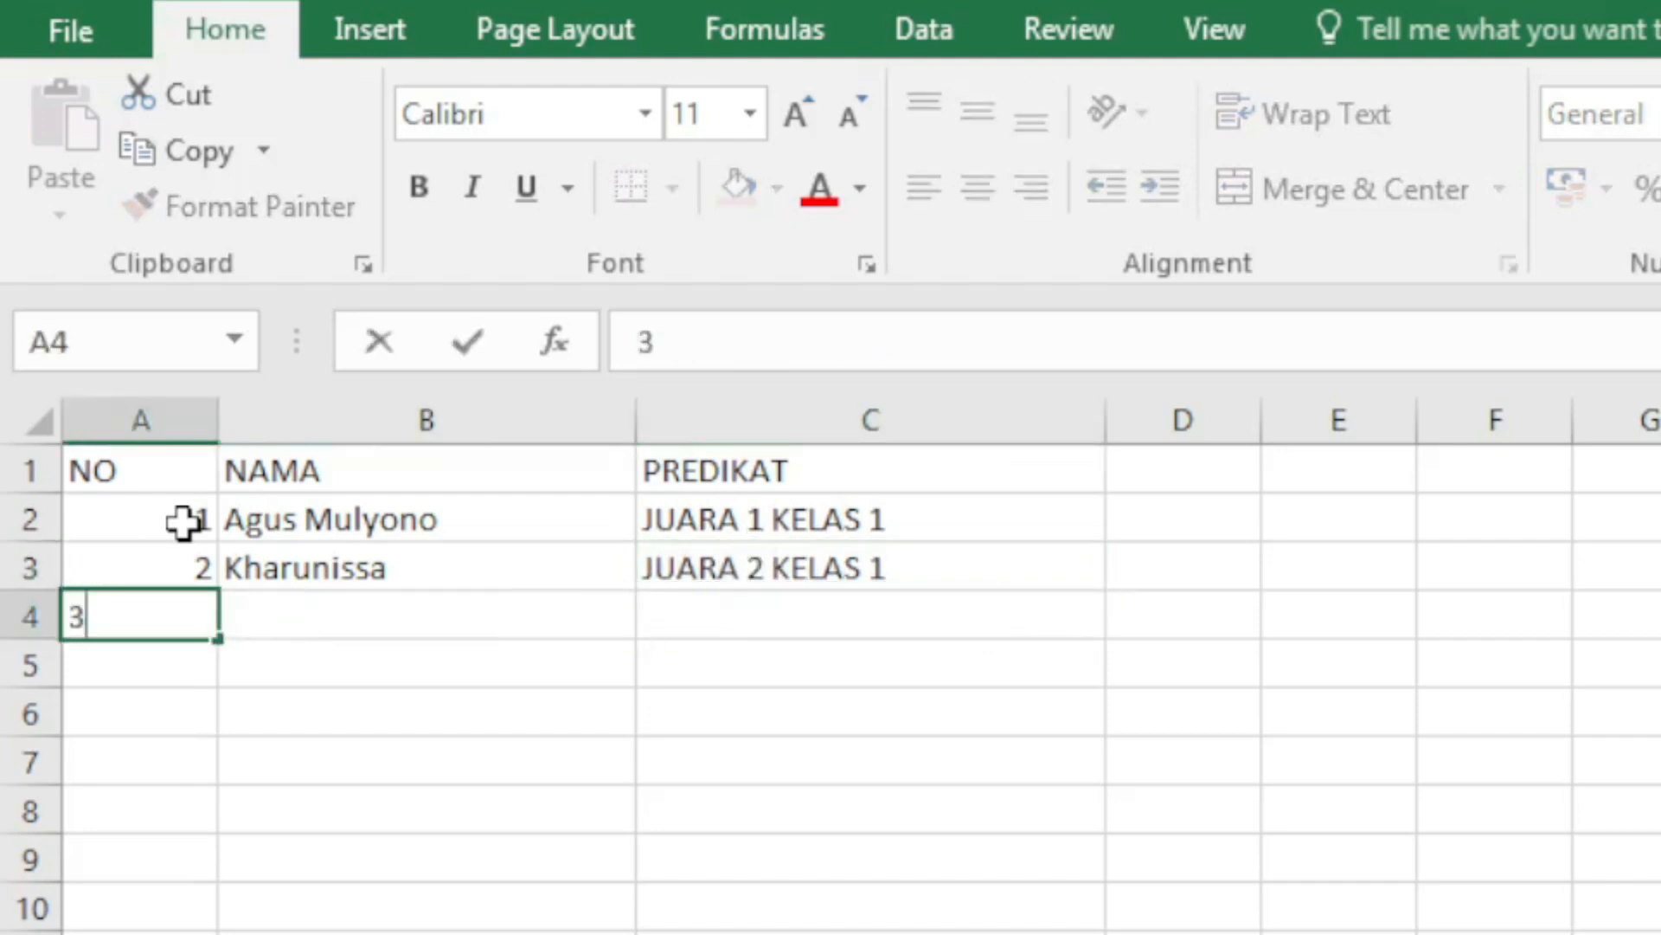
key(Return)
key(Up)
key(Right)
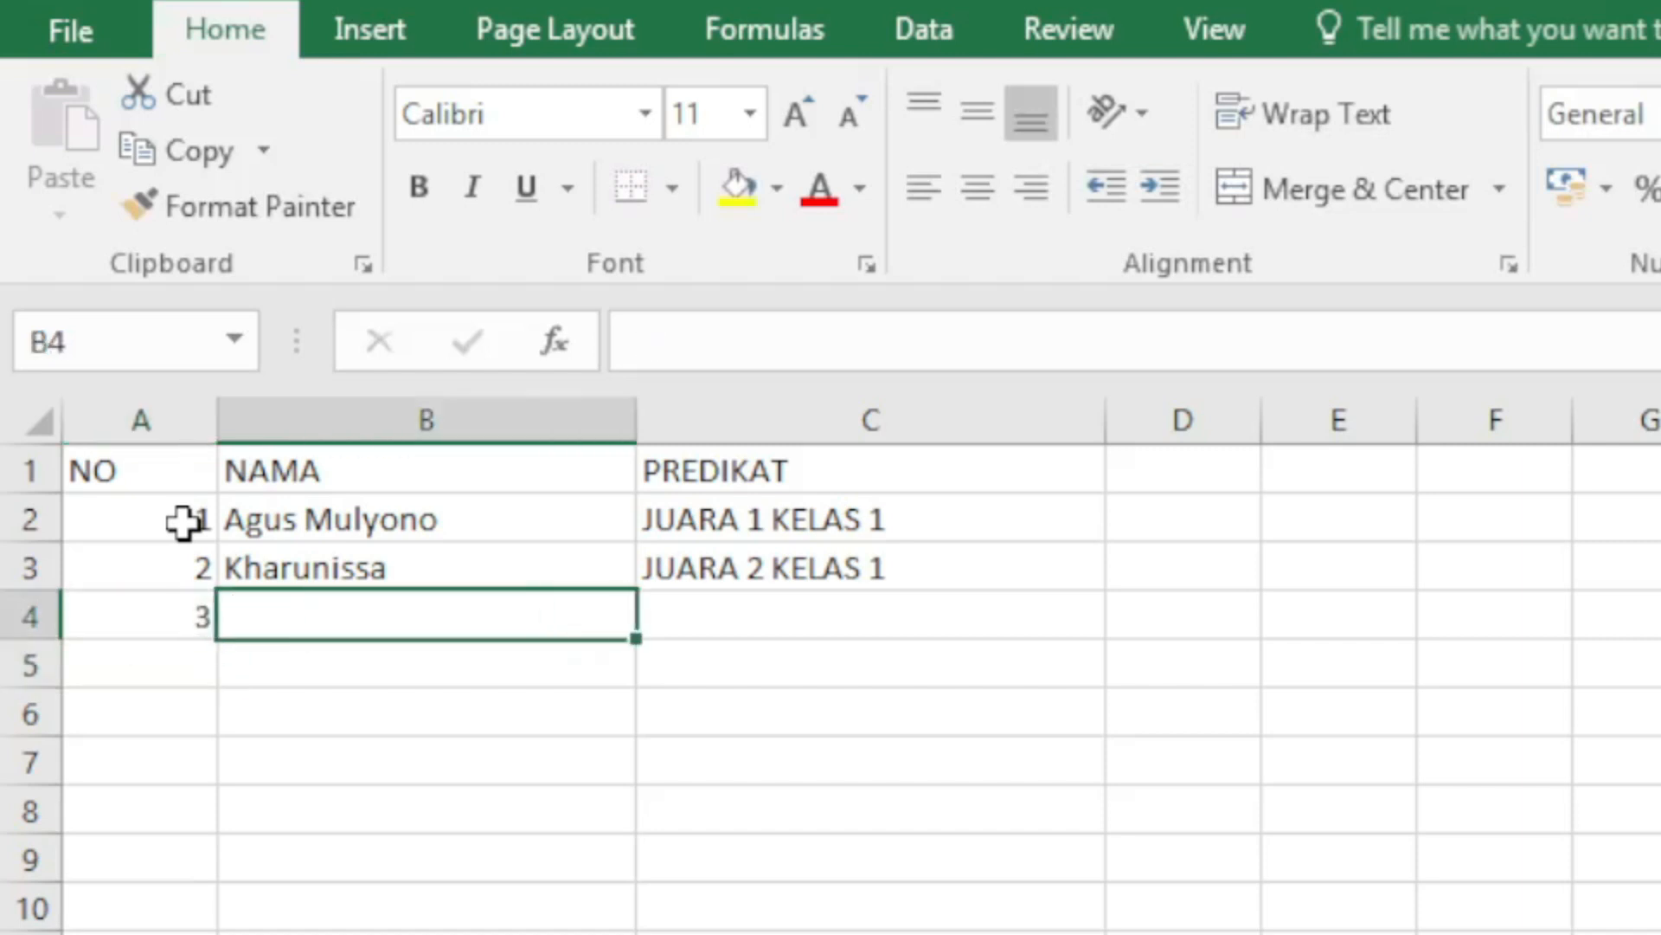
text(AH)
key(BackSpace)
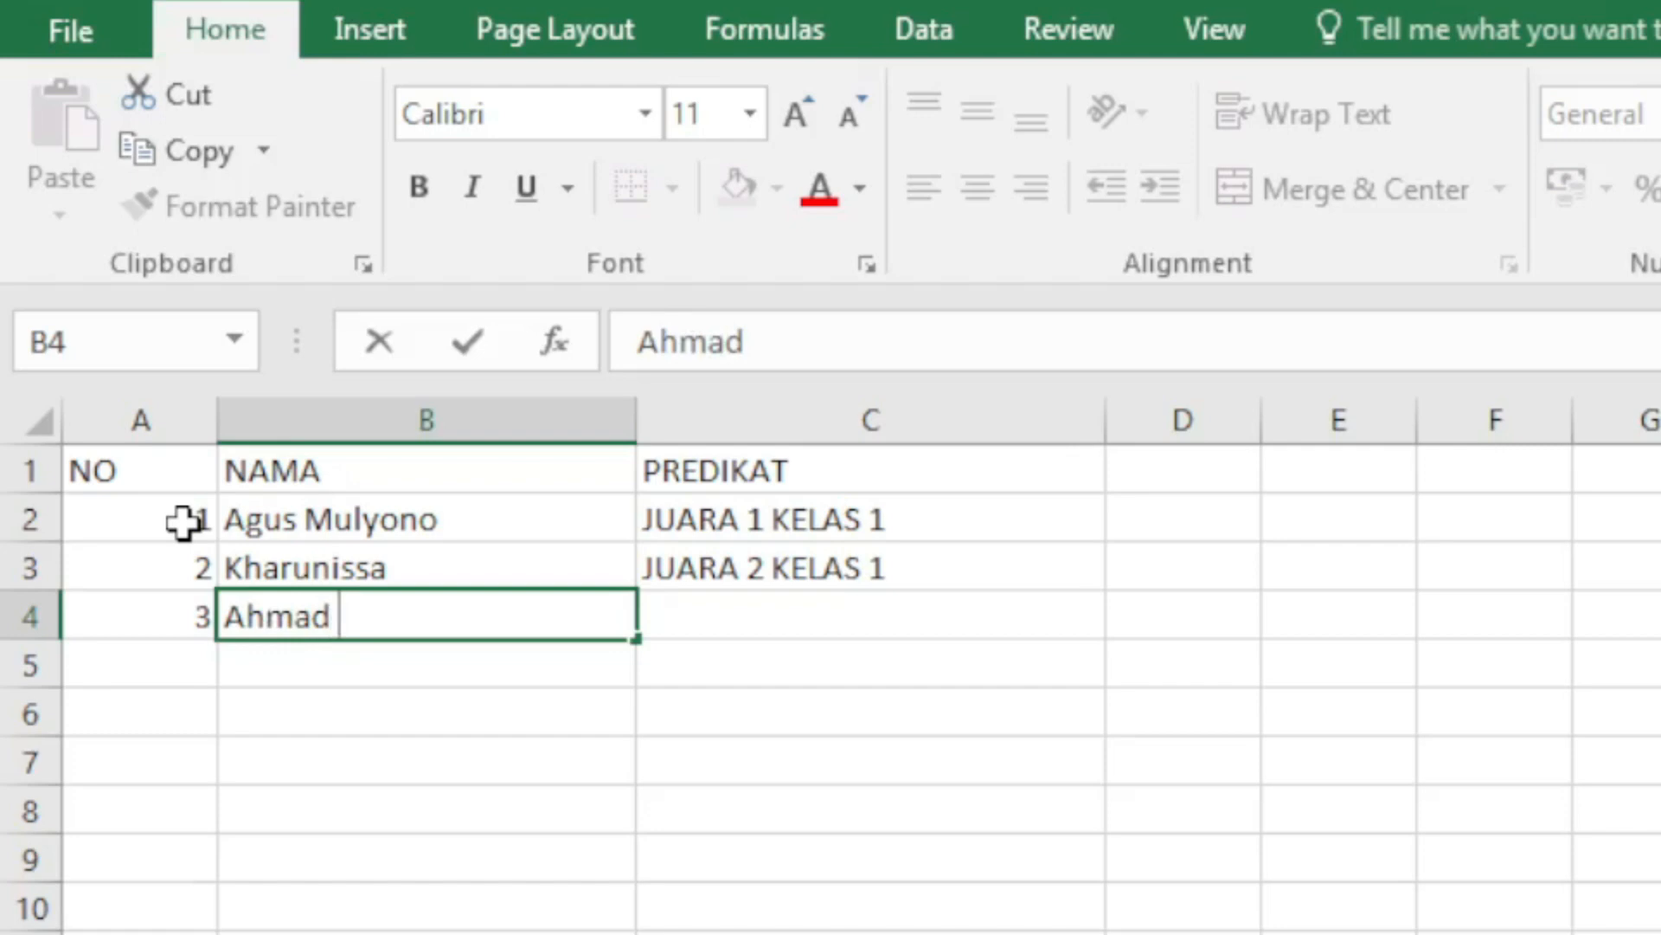
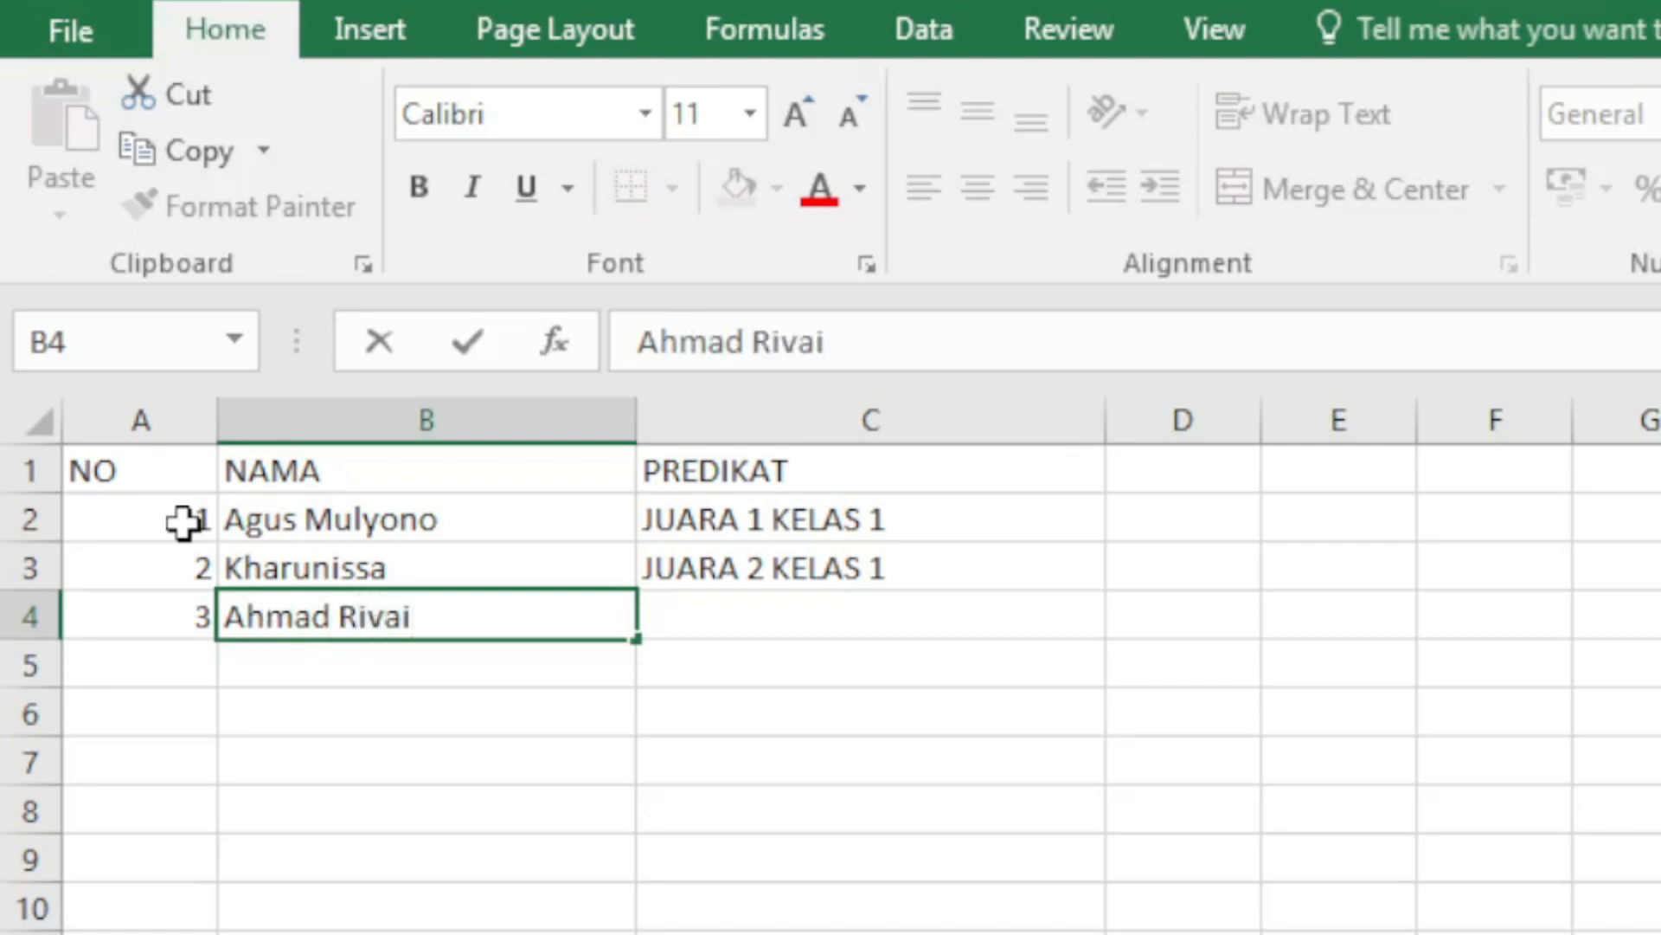
key(Return)
key(Up)
key(Right)
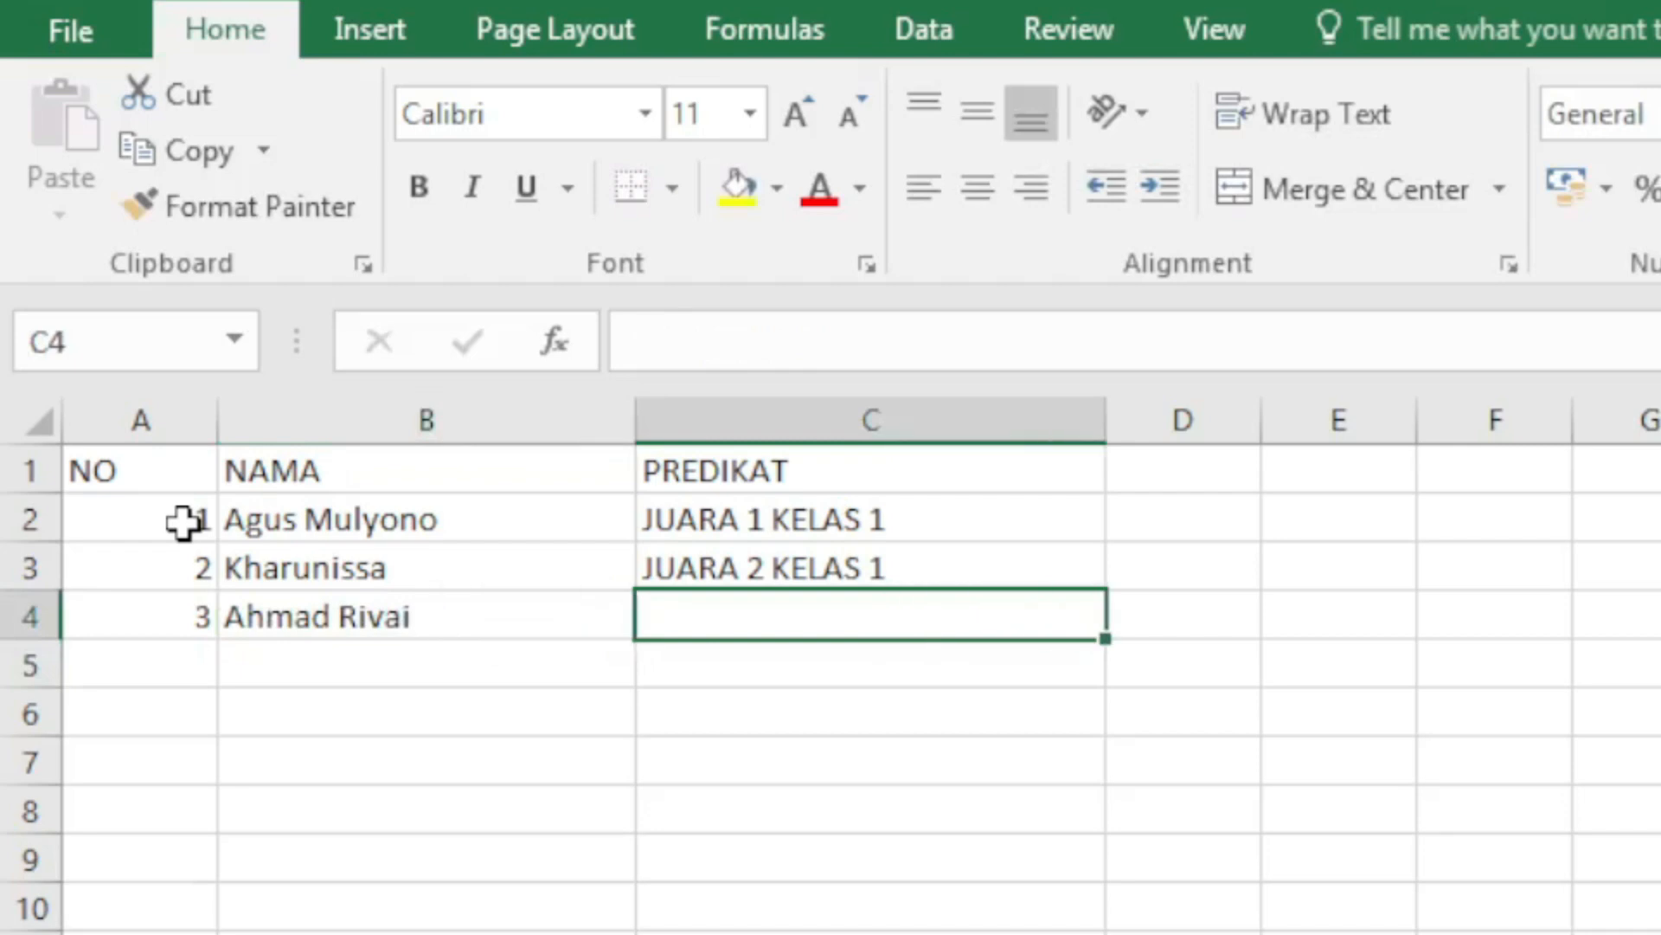
text(JUARA )
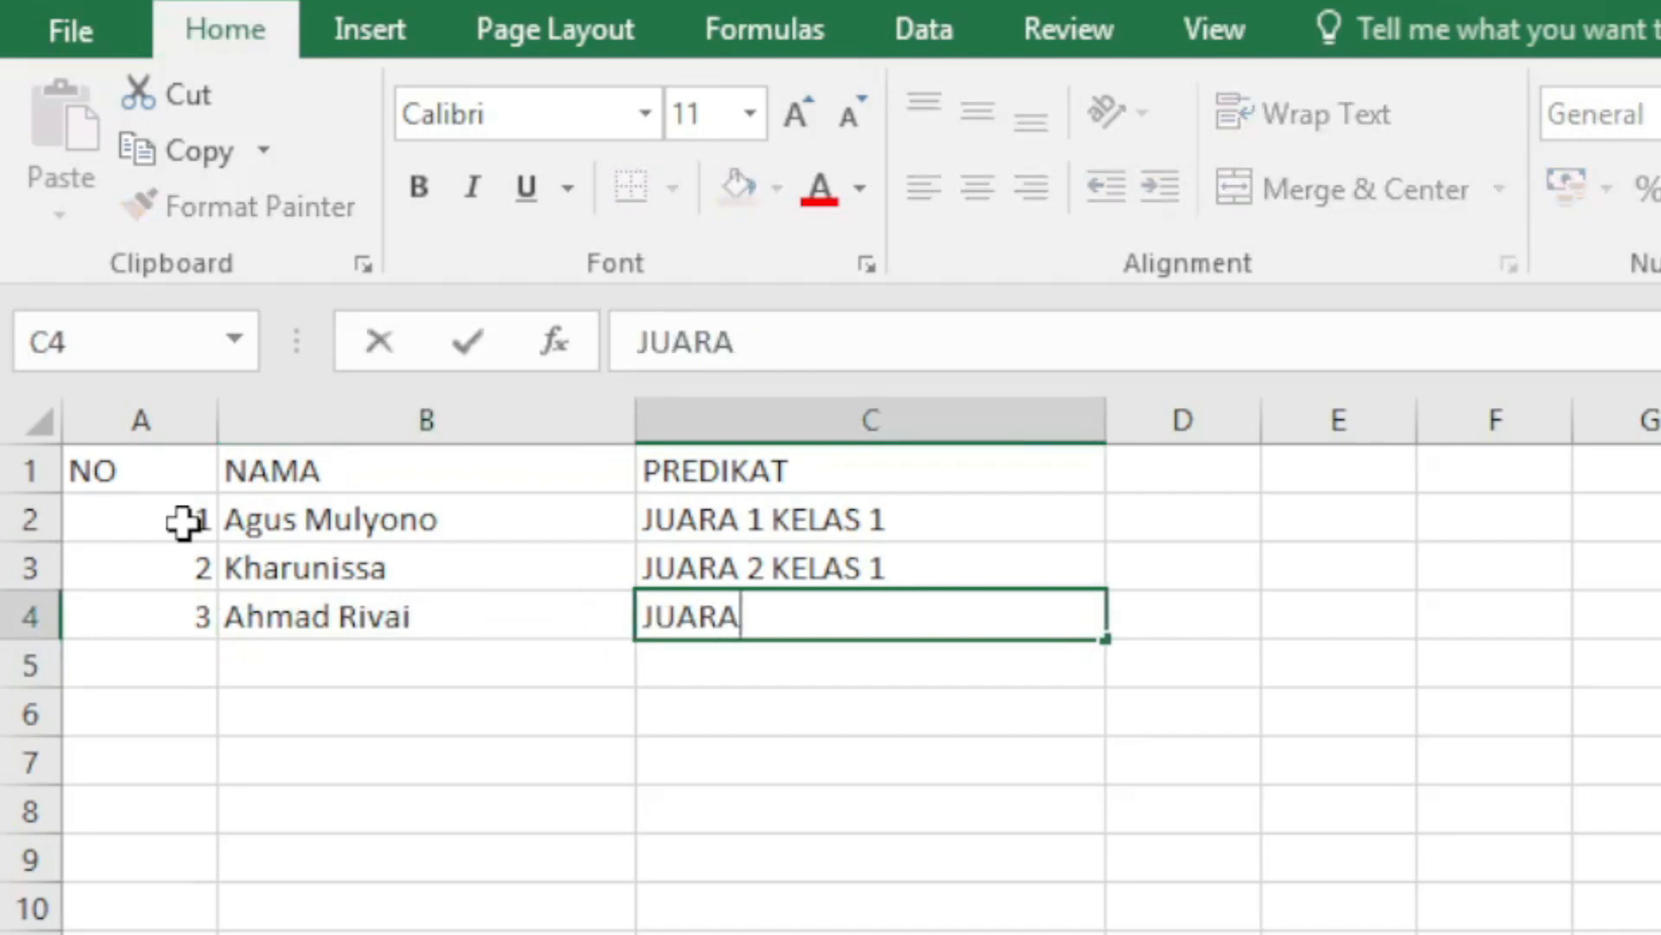
text(3 K)
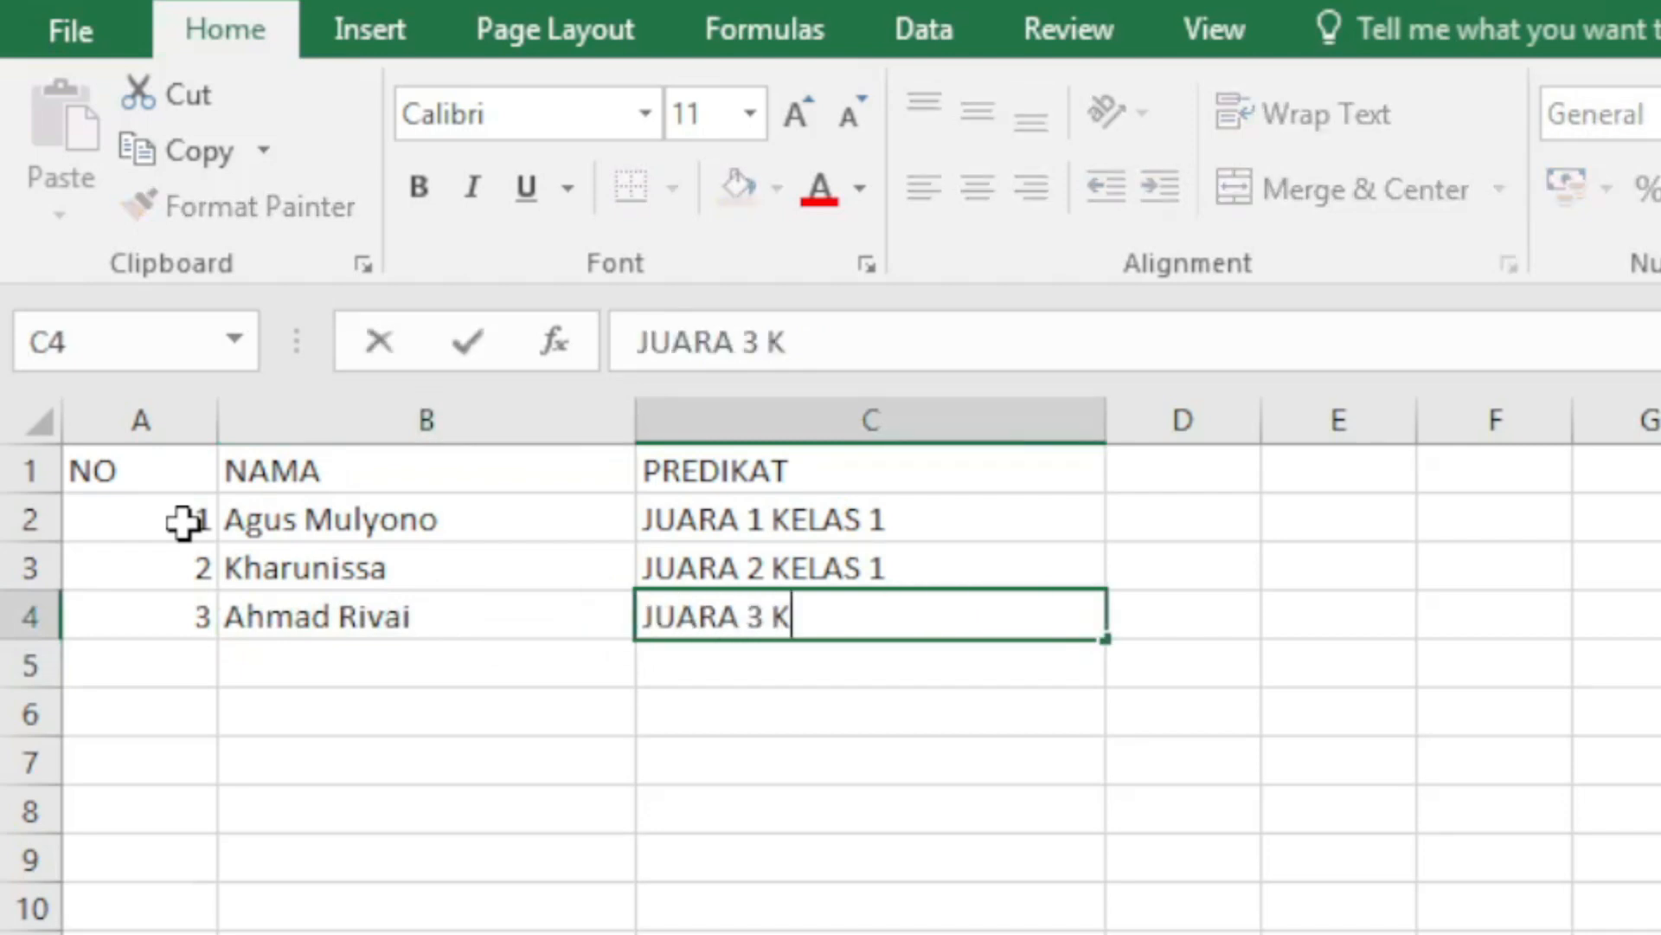
text(ELAS 1)
key(Return)
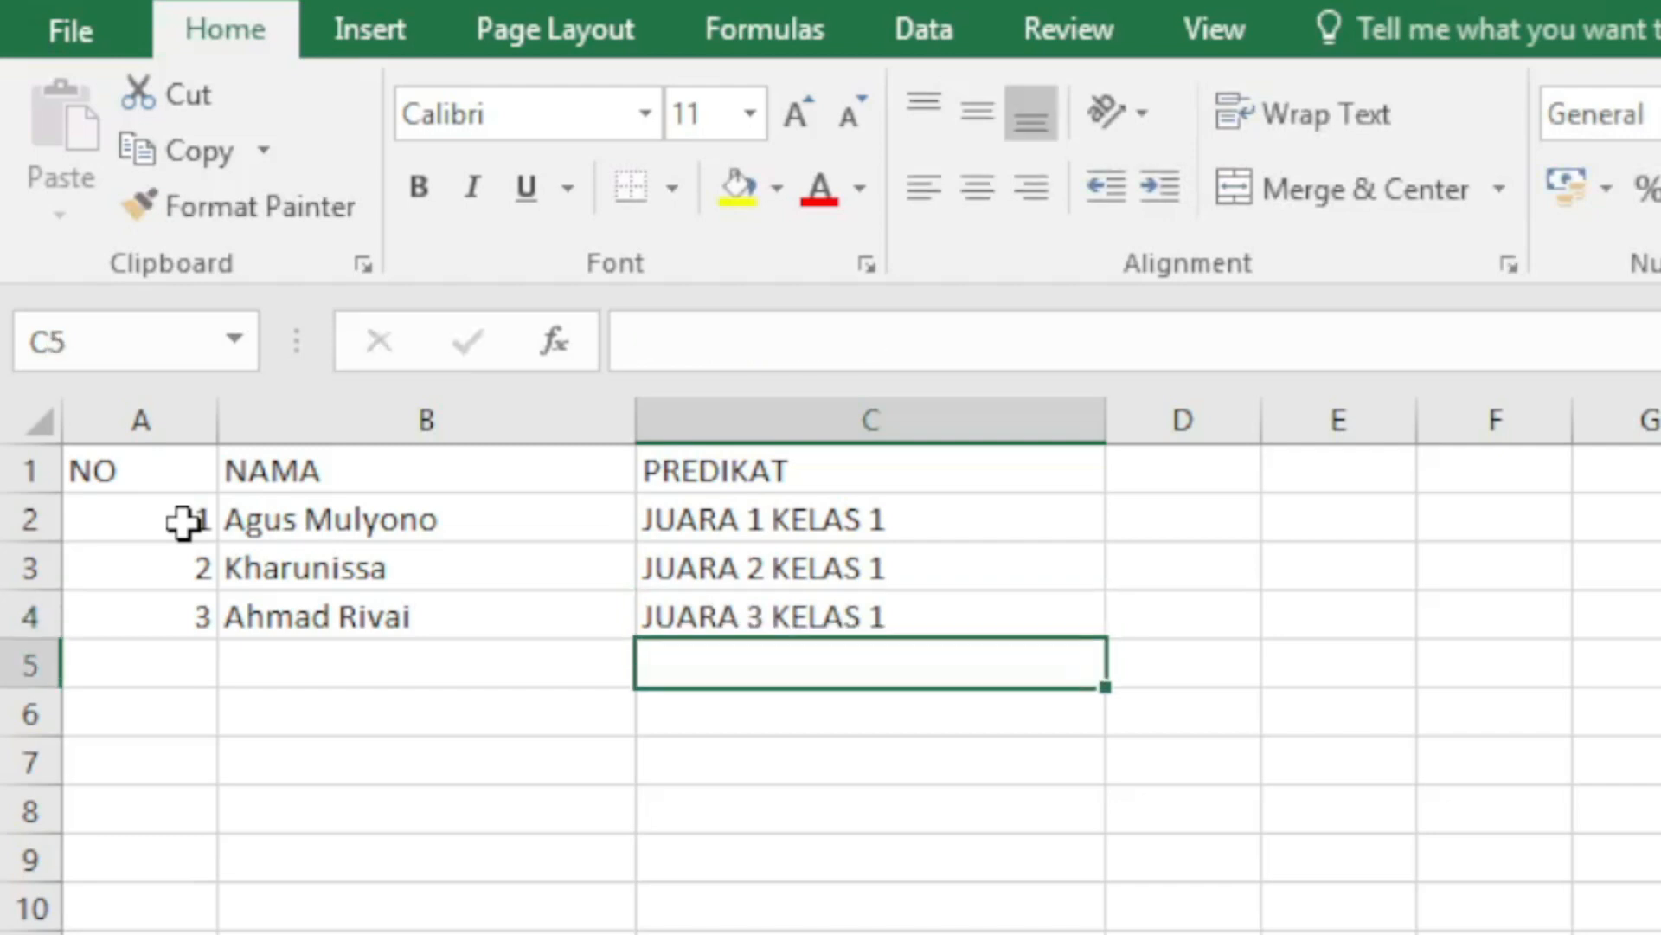
key(Left)
key(Left)
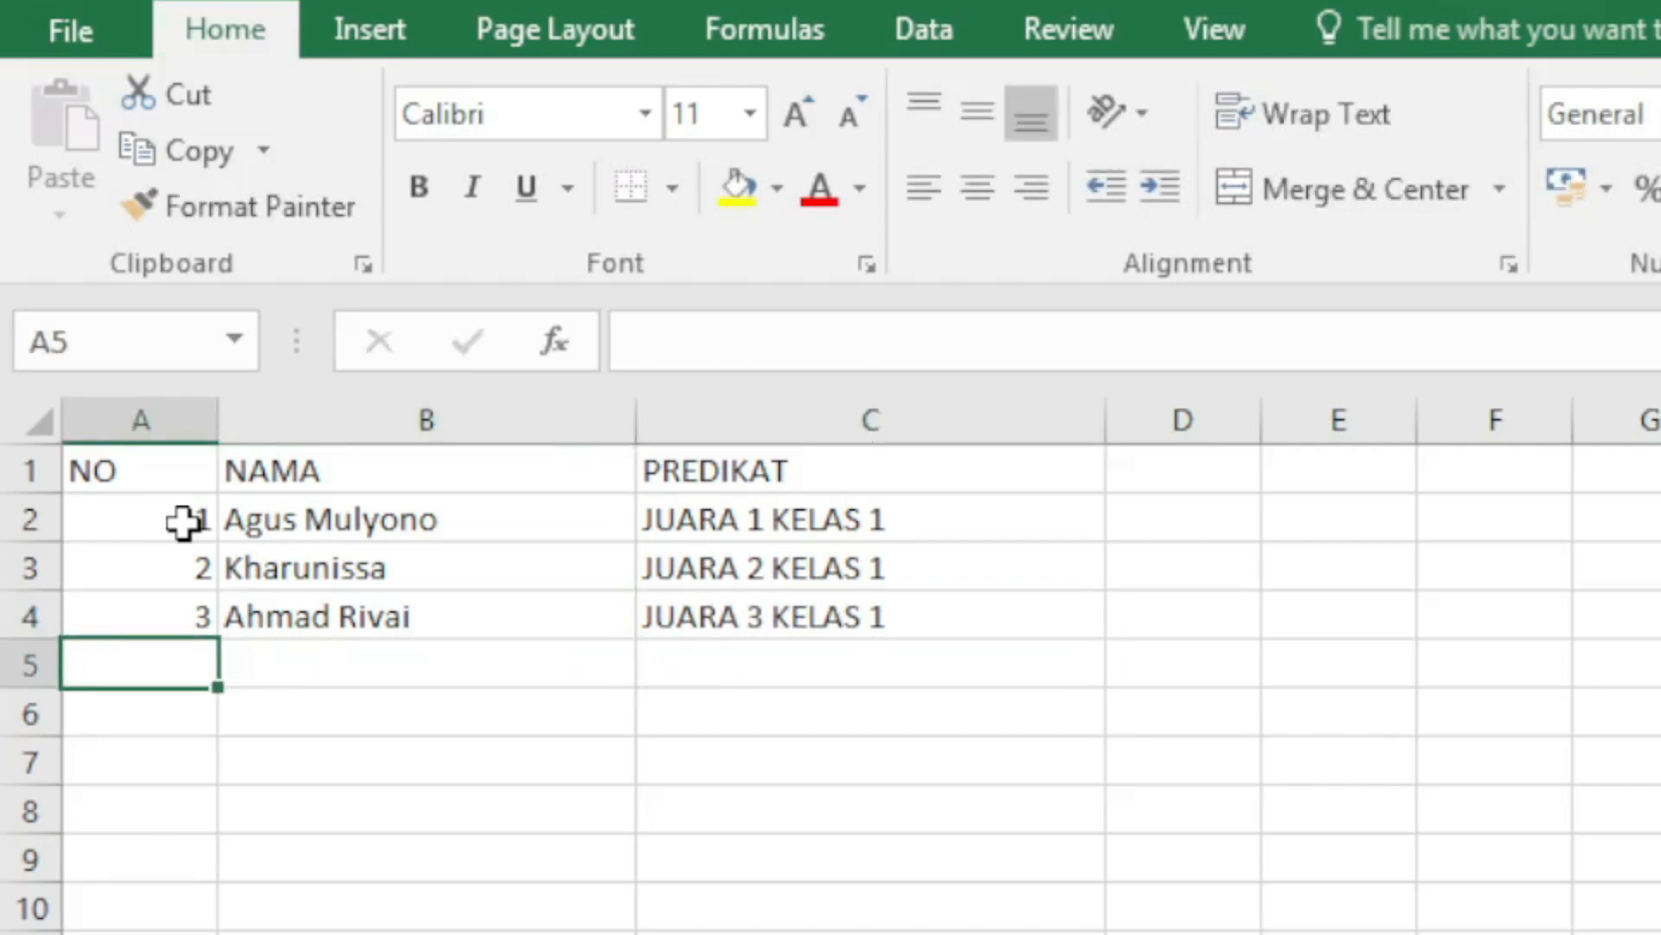
click(183, 522)
Step: Fill row 5 with number 4, the fourth recipient's name and rank JUARA 1 KELAS 2
text(4)
key(Return)
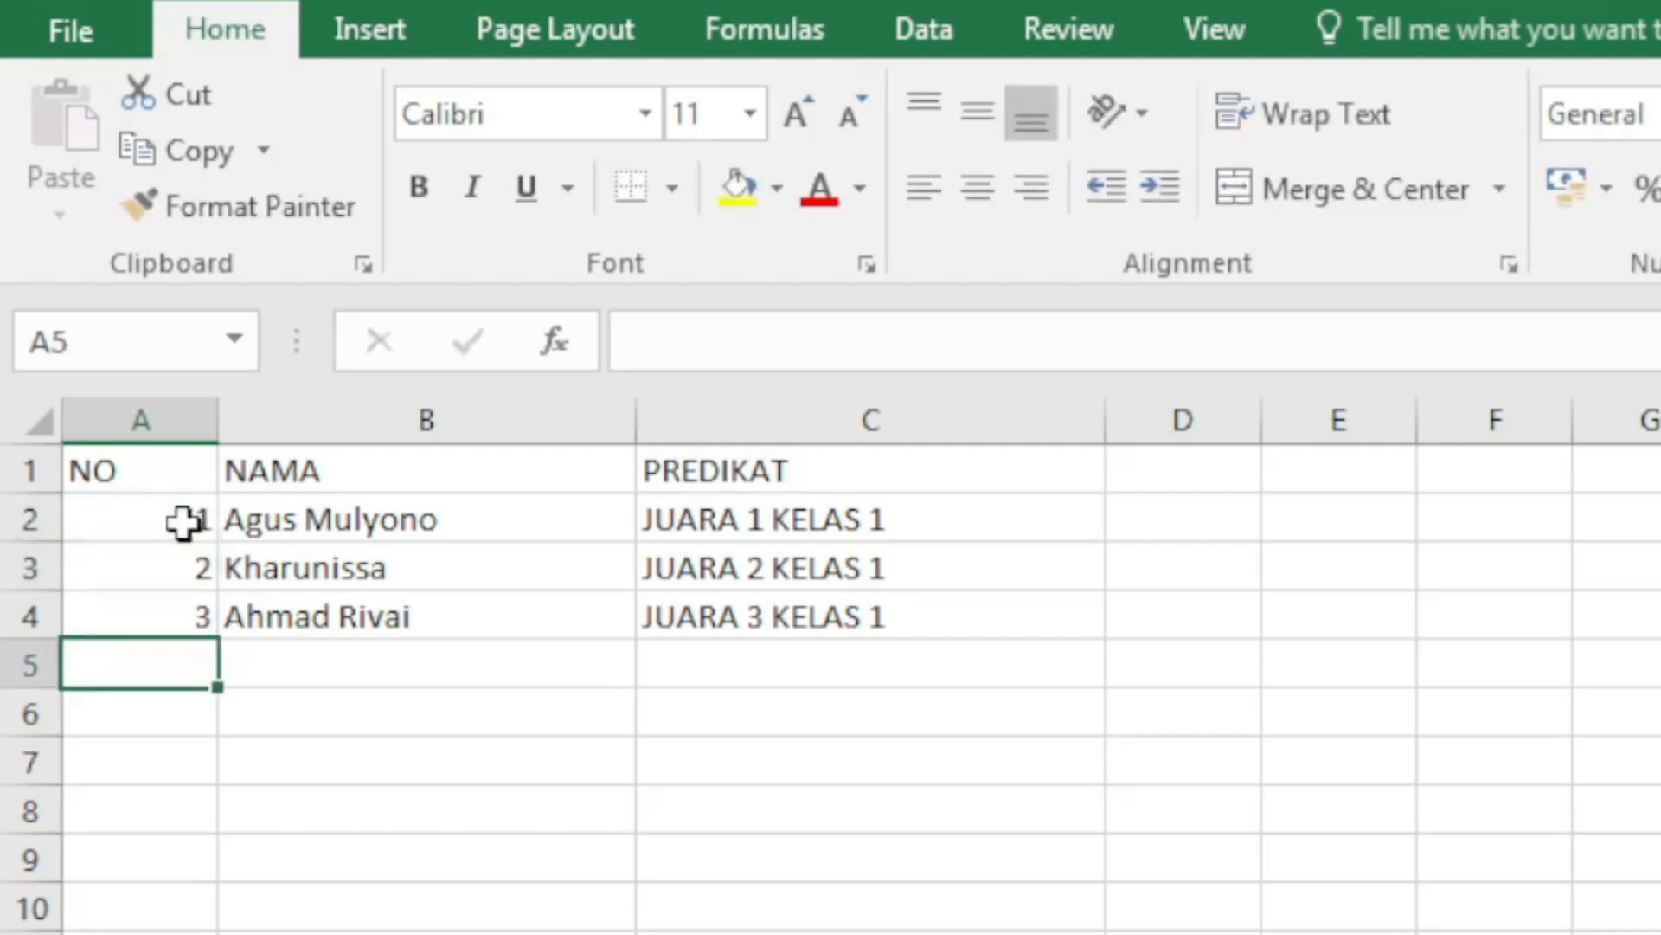
text(4)
key(Return)
key(Up)
key(Right)
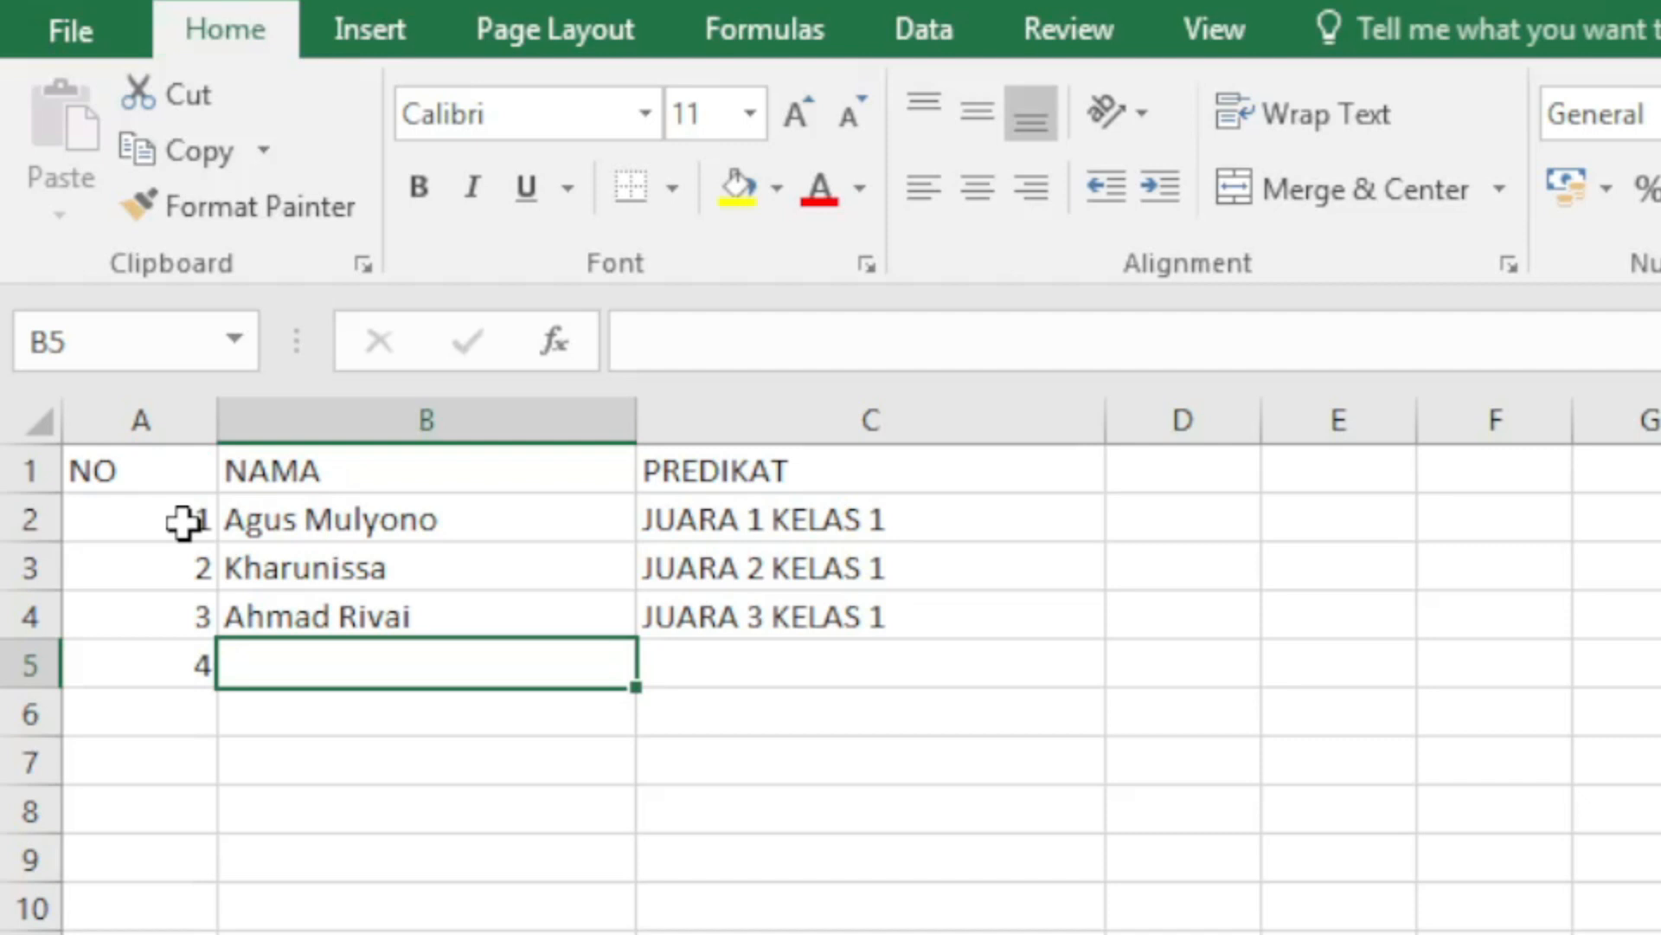
text(Ramadhani)
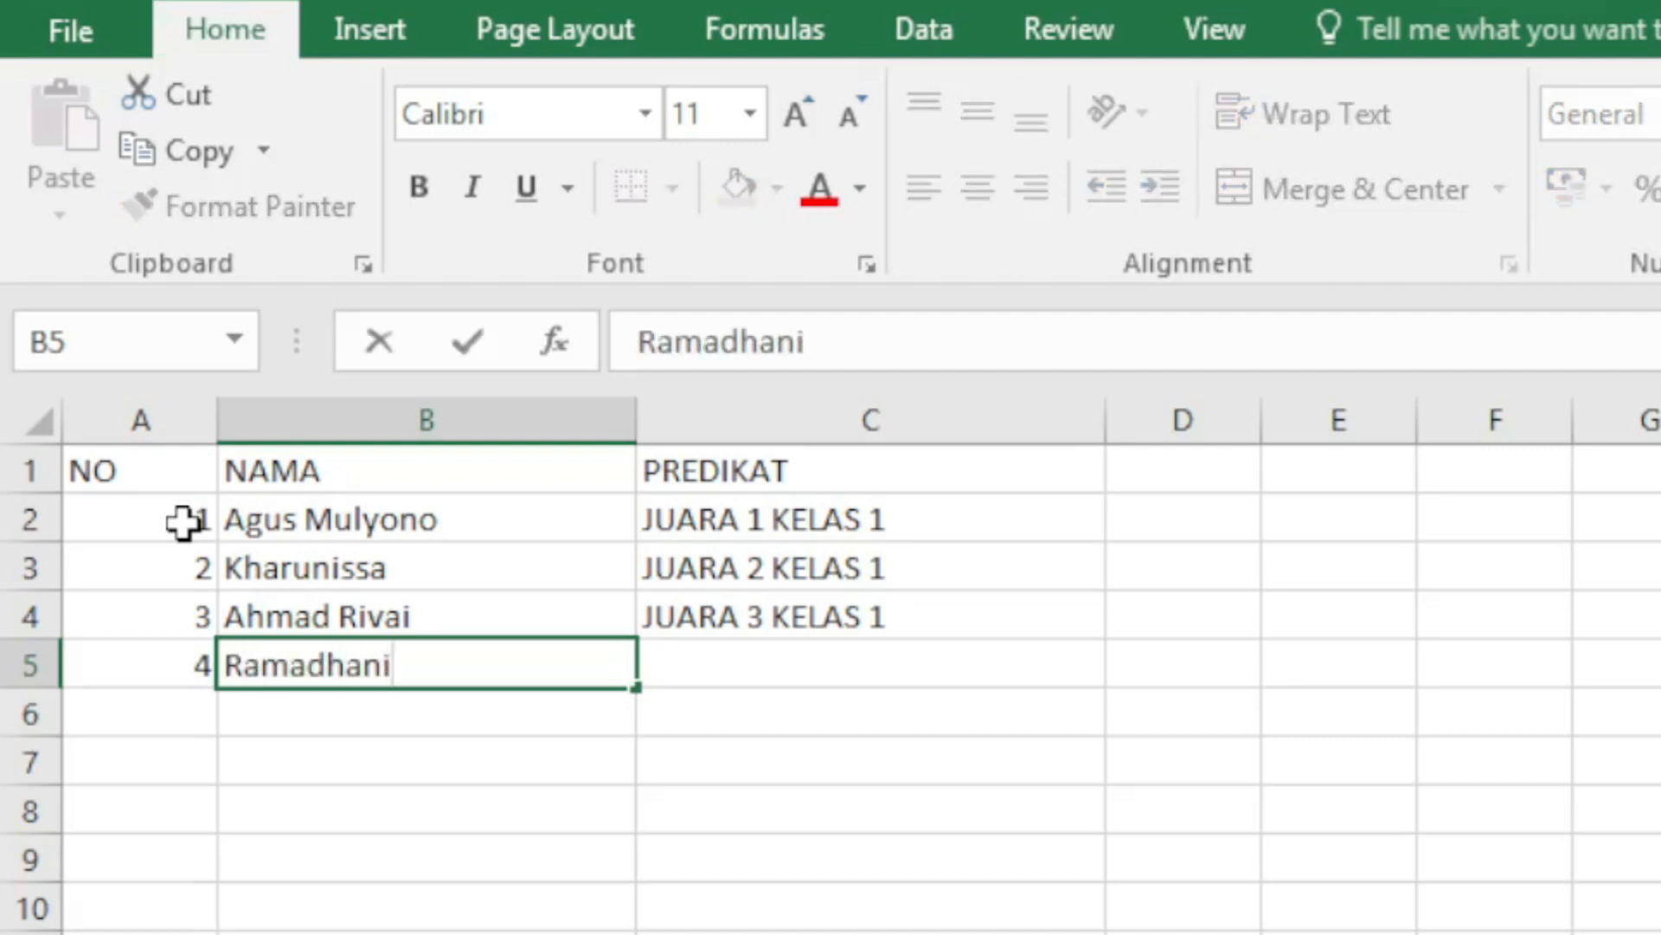
key(Return)
key(Up)
key(Right)
text(JUARA )
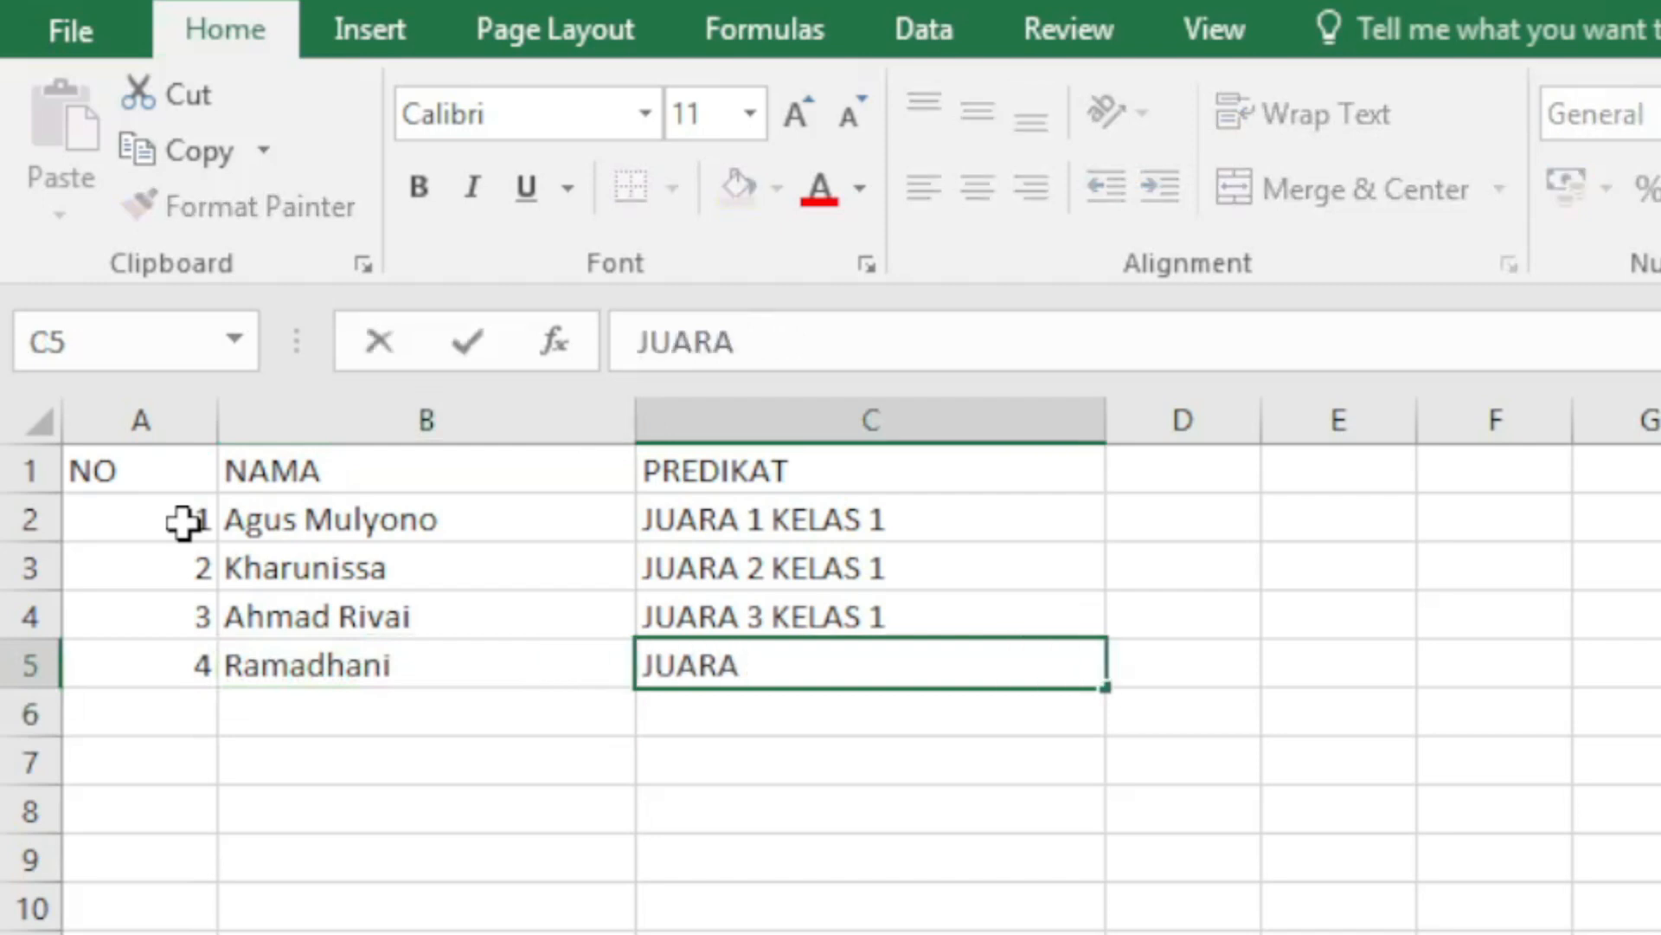
text(1)
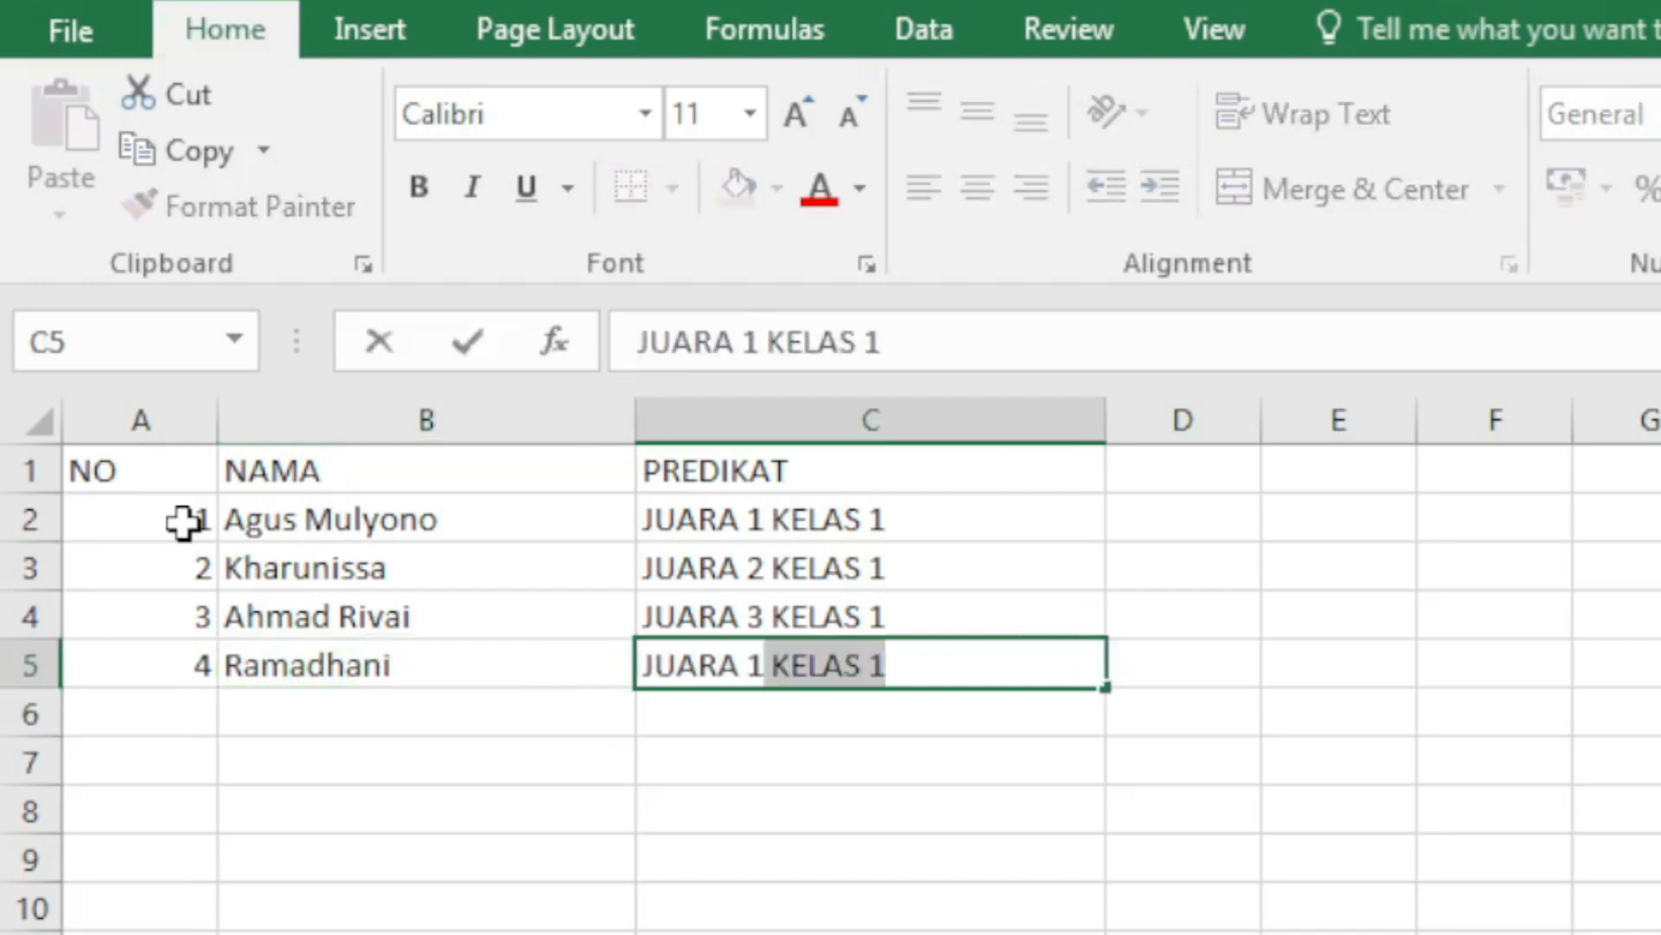
key(Tab)
key(Left)
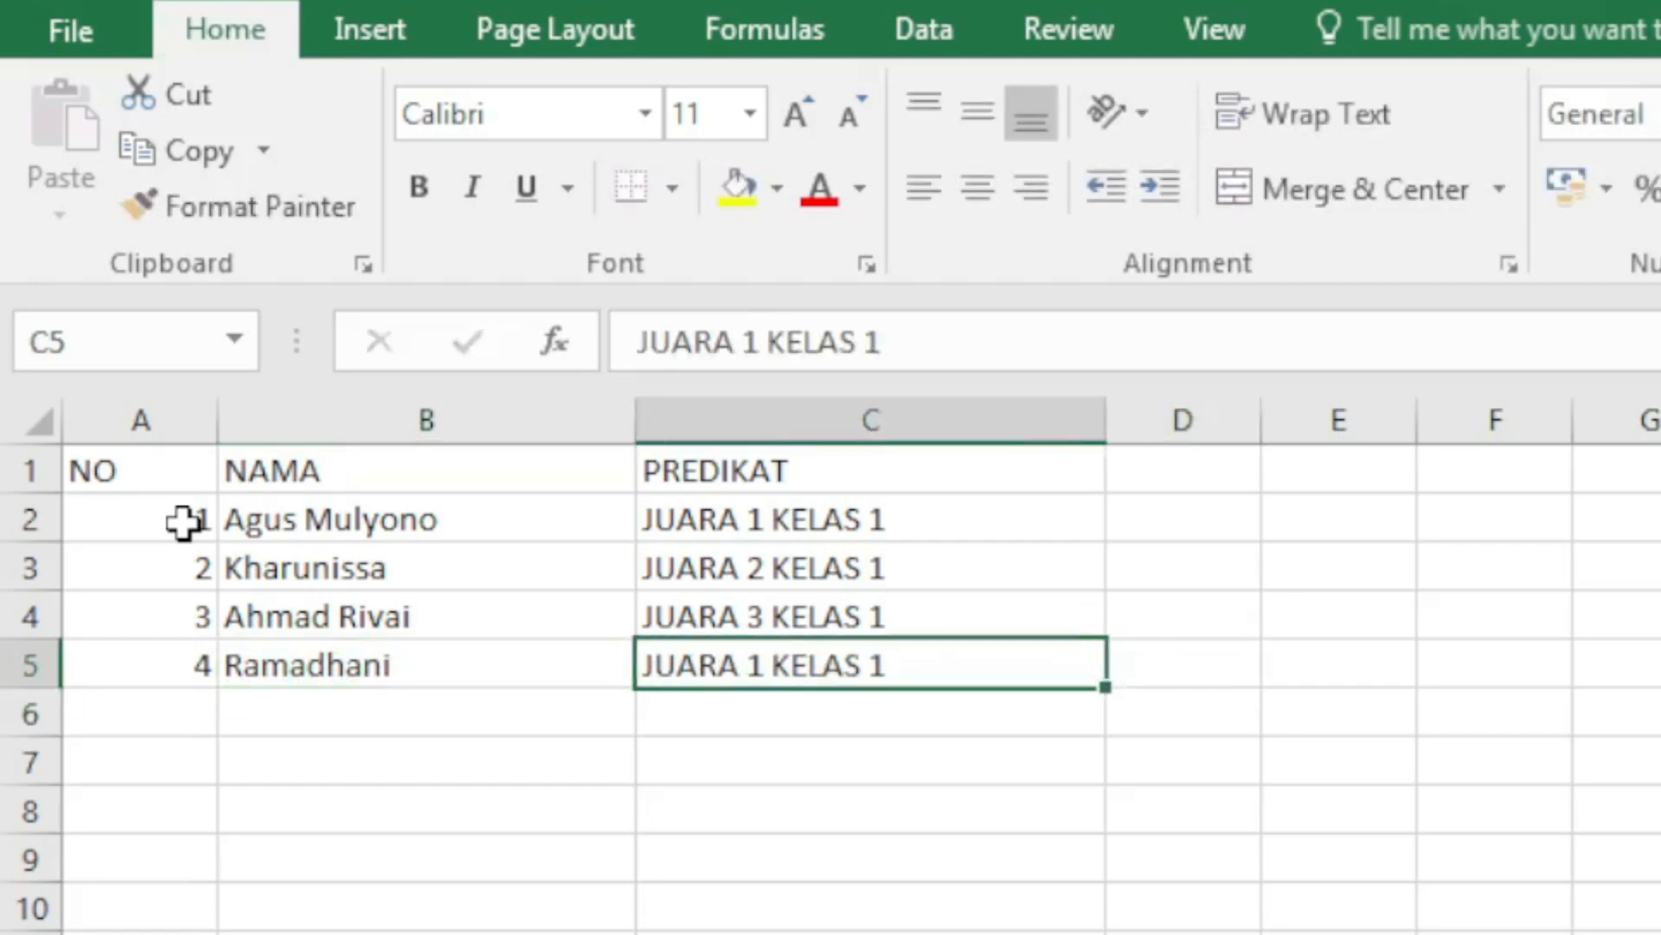
key(F2)
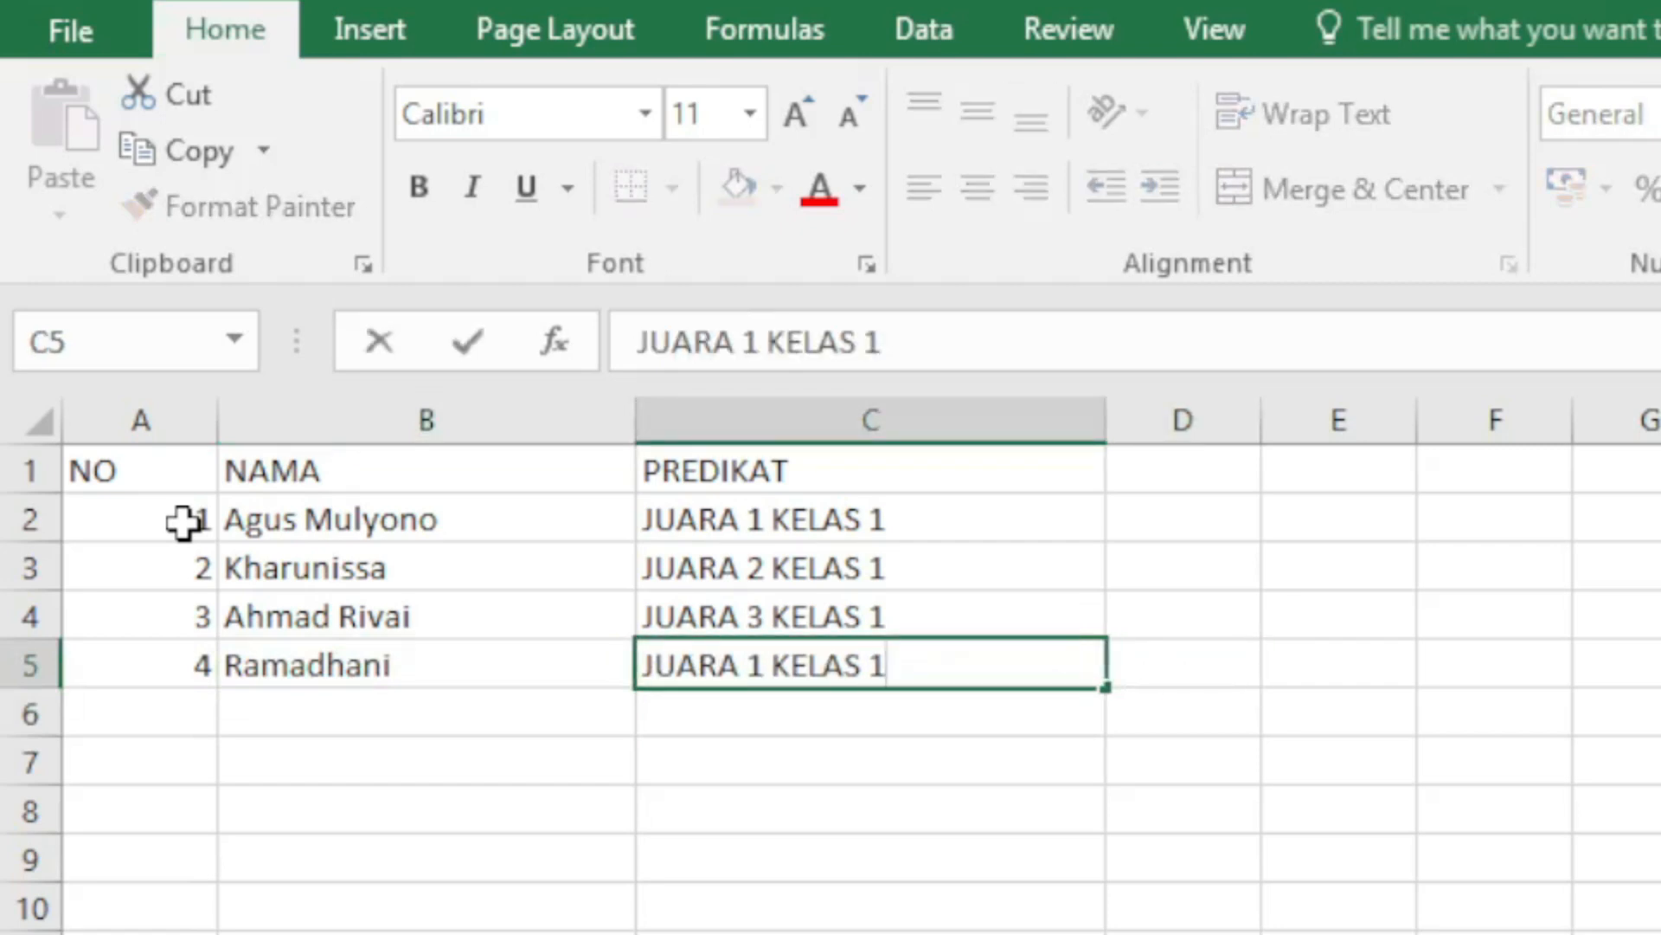
key(BackSpace)
text(2)
key(Return)
Step: Enter number 5 and the fifth recipient's full, unabbreviated name in row 6
key(Left)
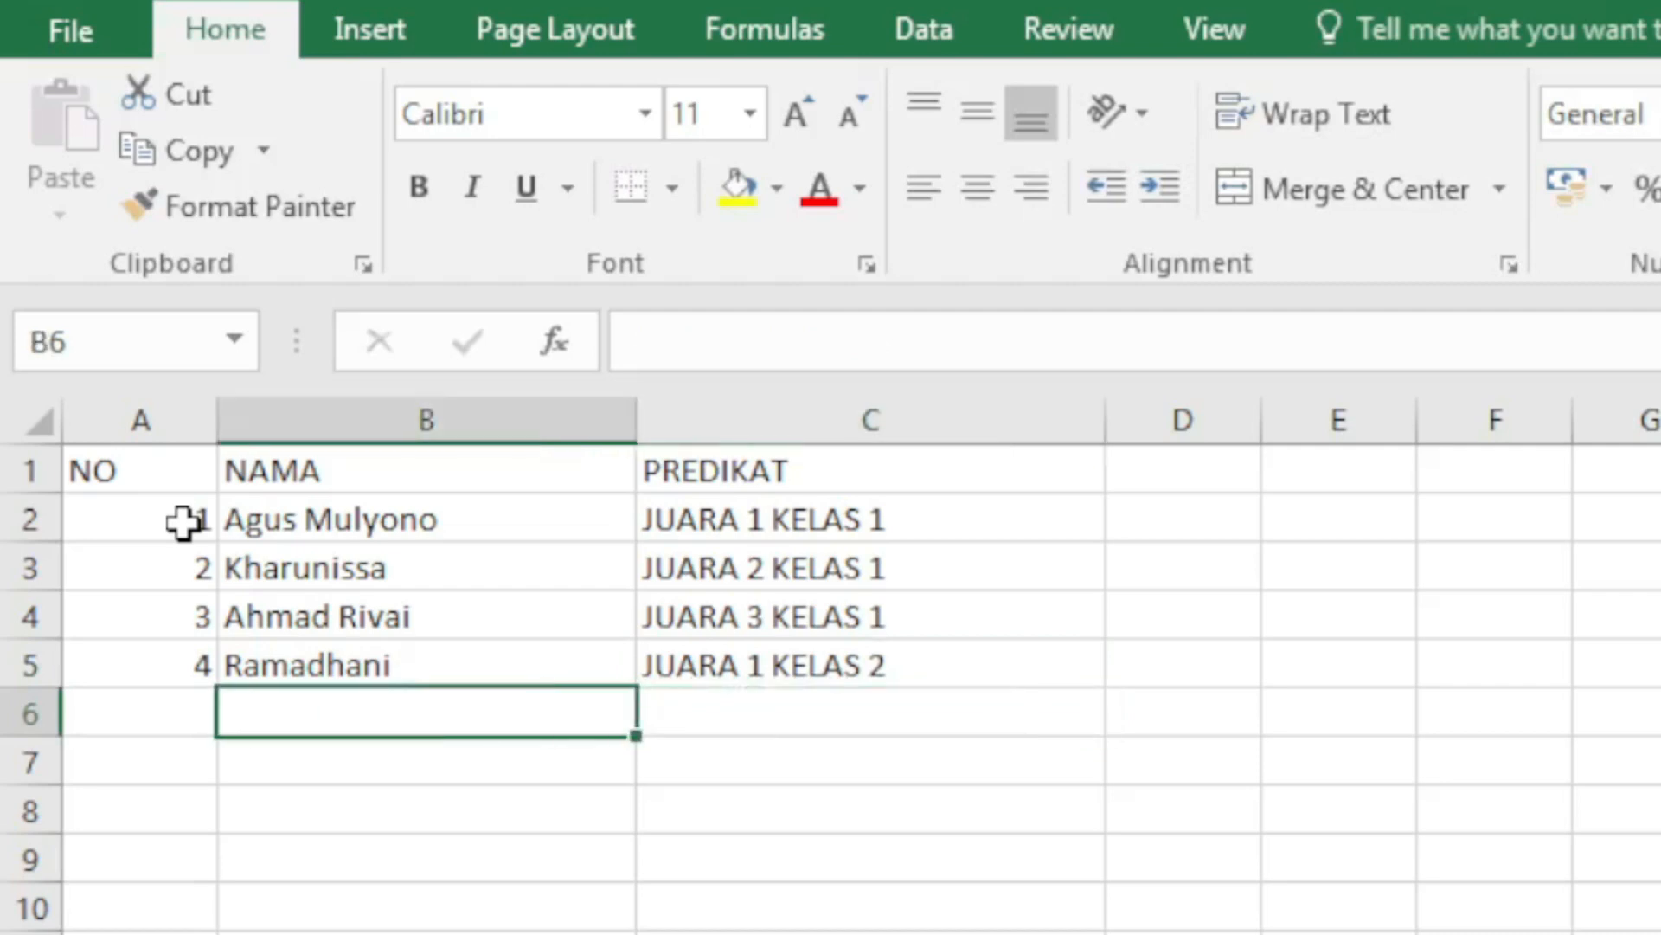
key(Left)
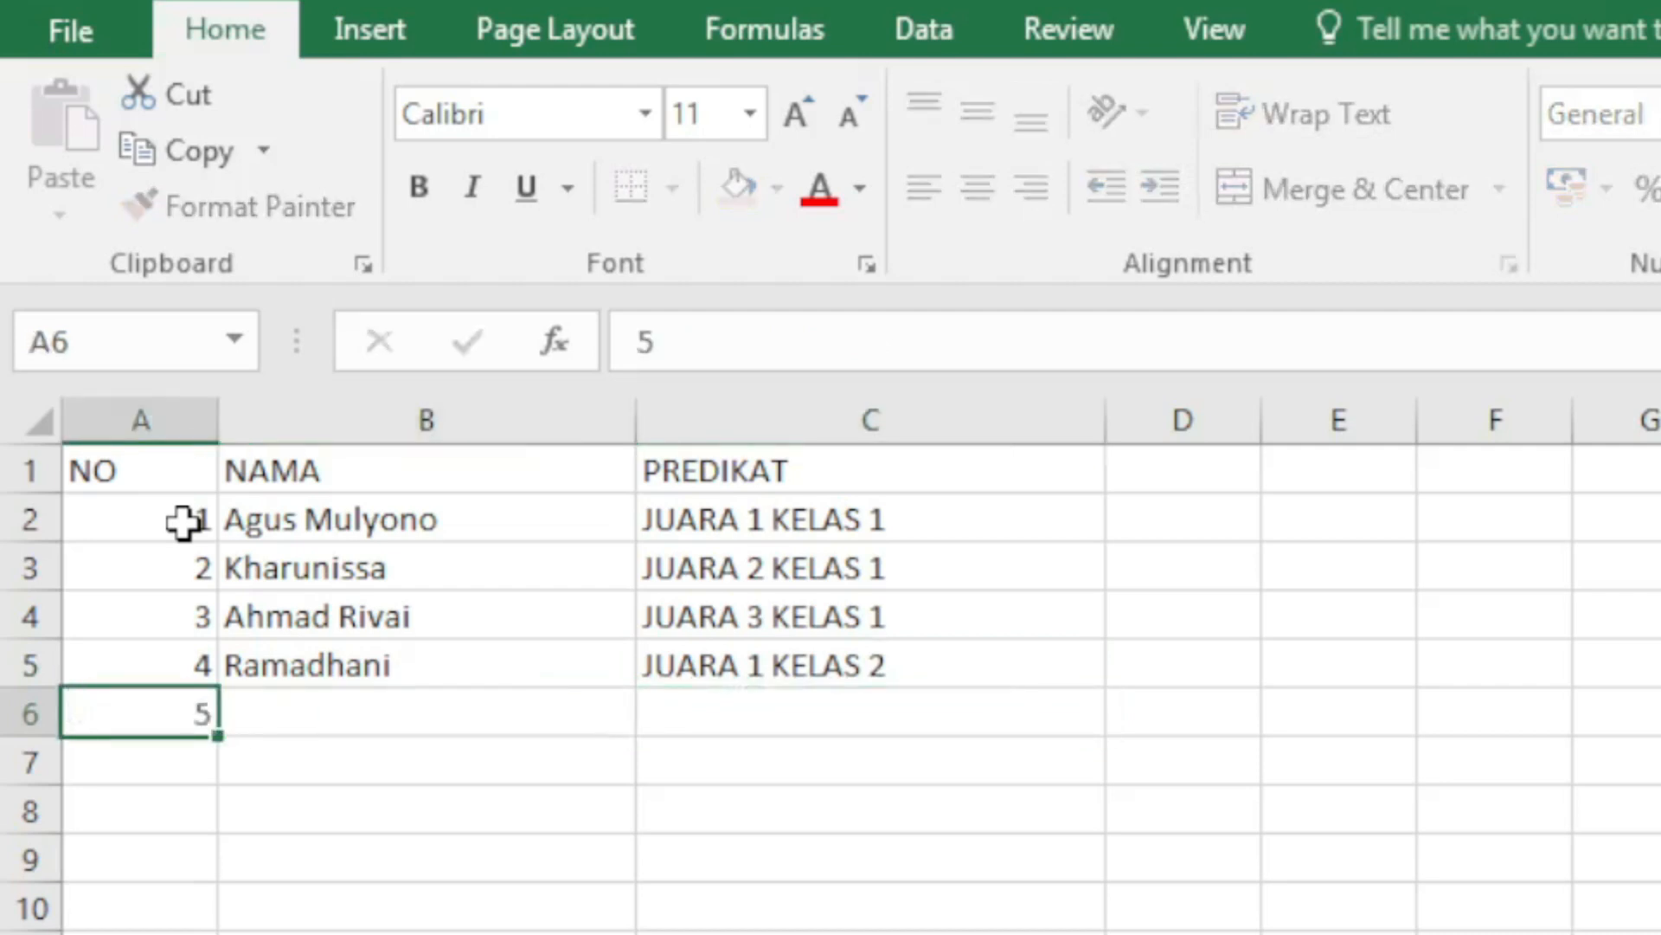
key(Tab)
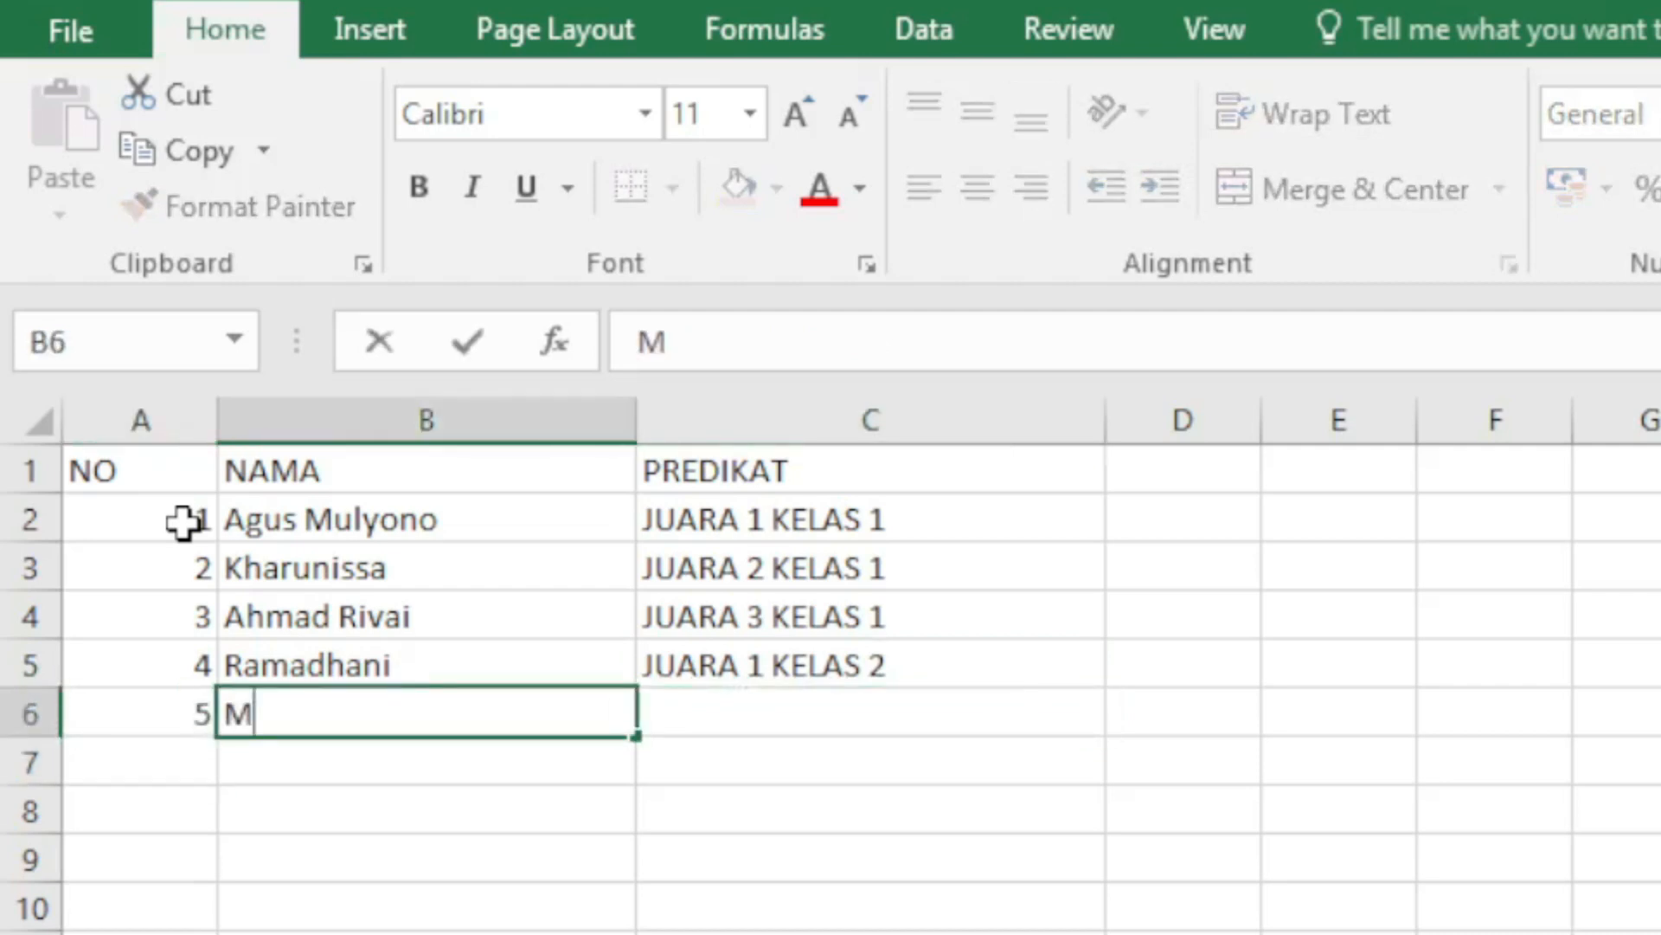
key(Return)
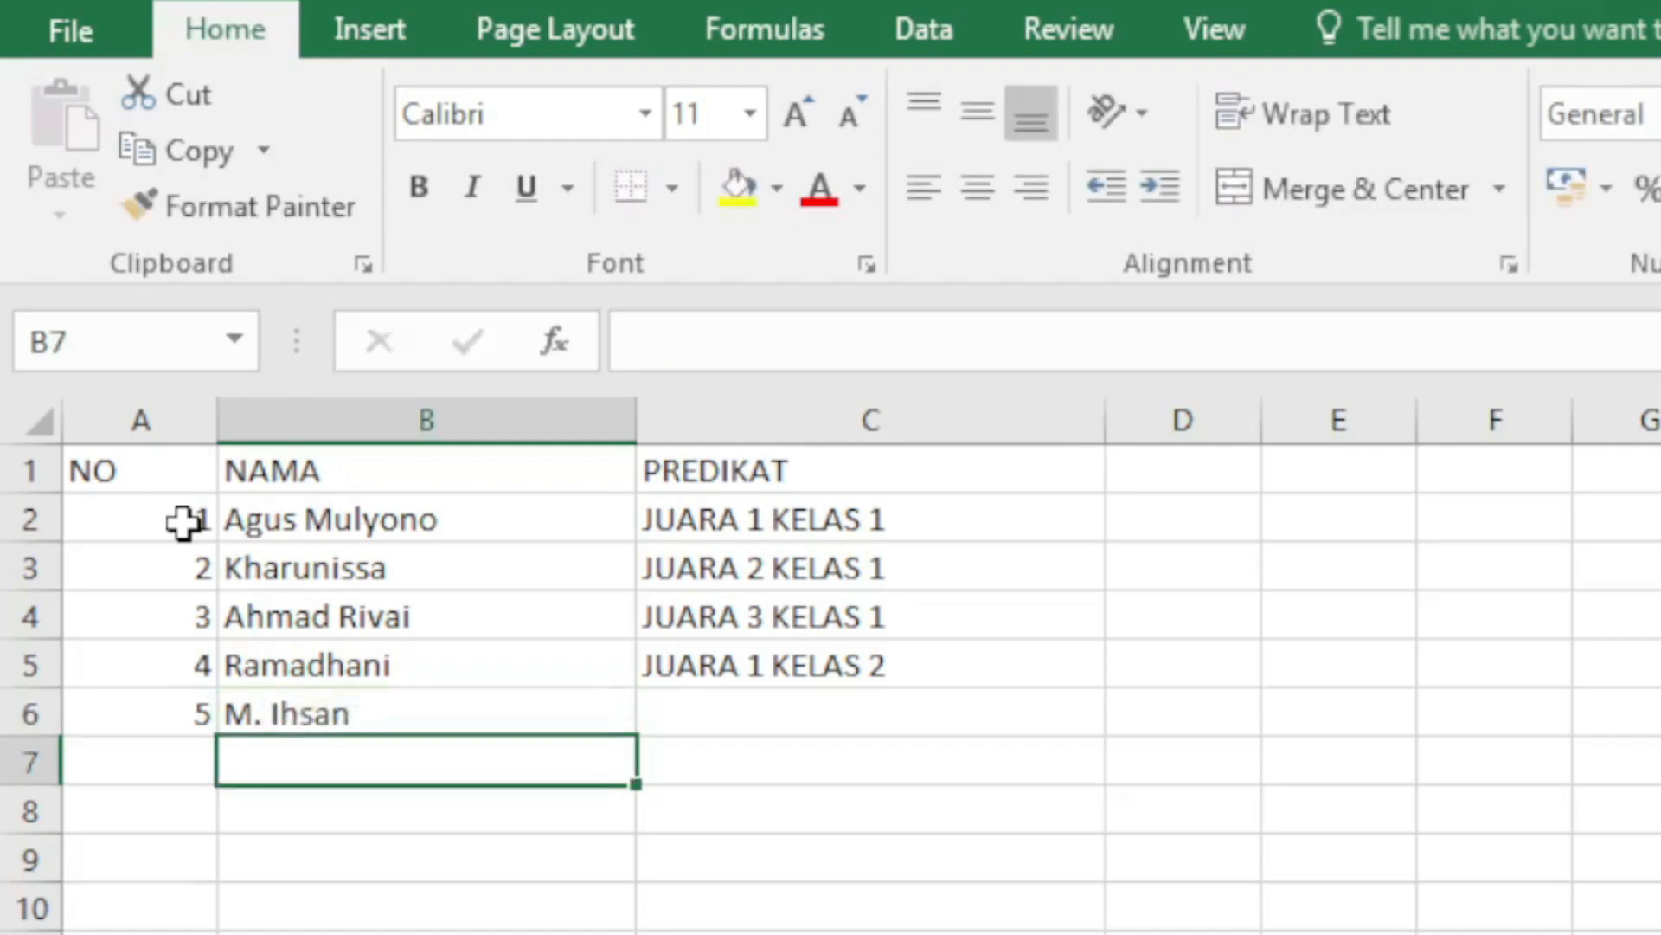
key(Up)
key(F2)
key(Left)
key(Left)
key(Left)
key(Left)
key(Left)
key(Left)
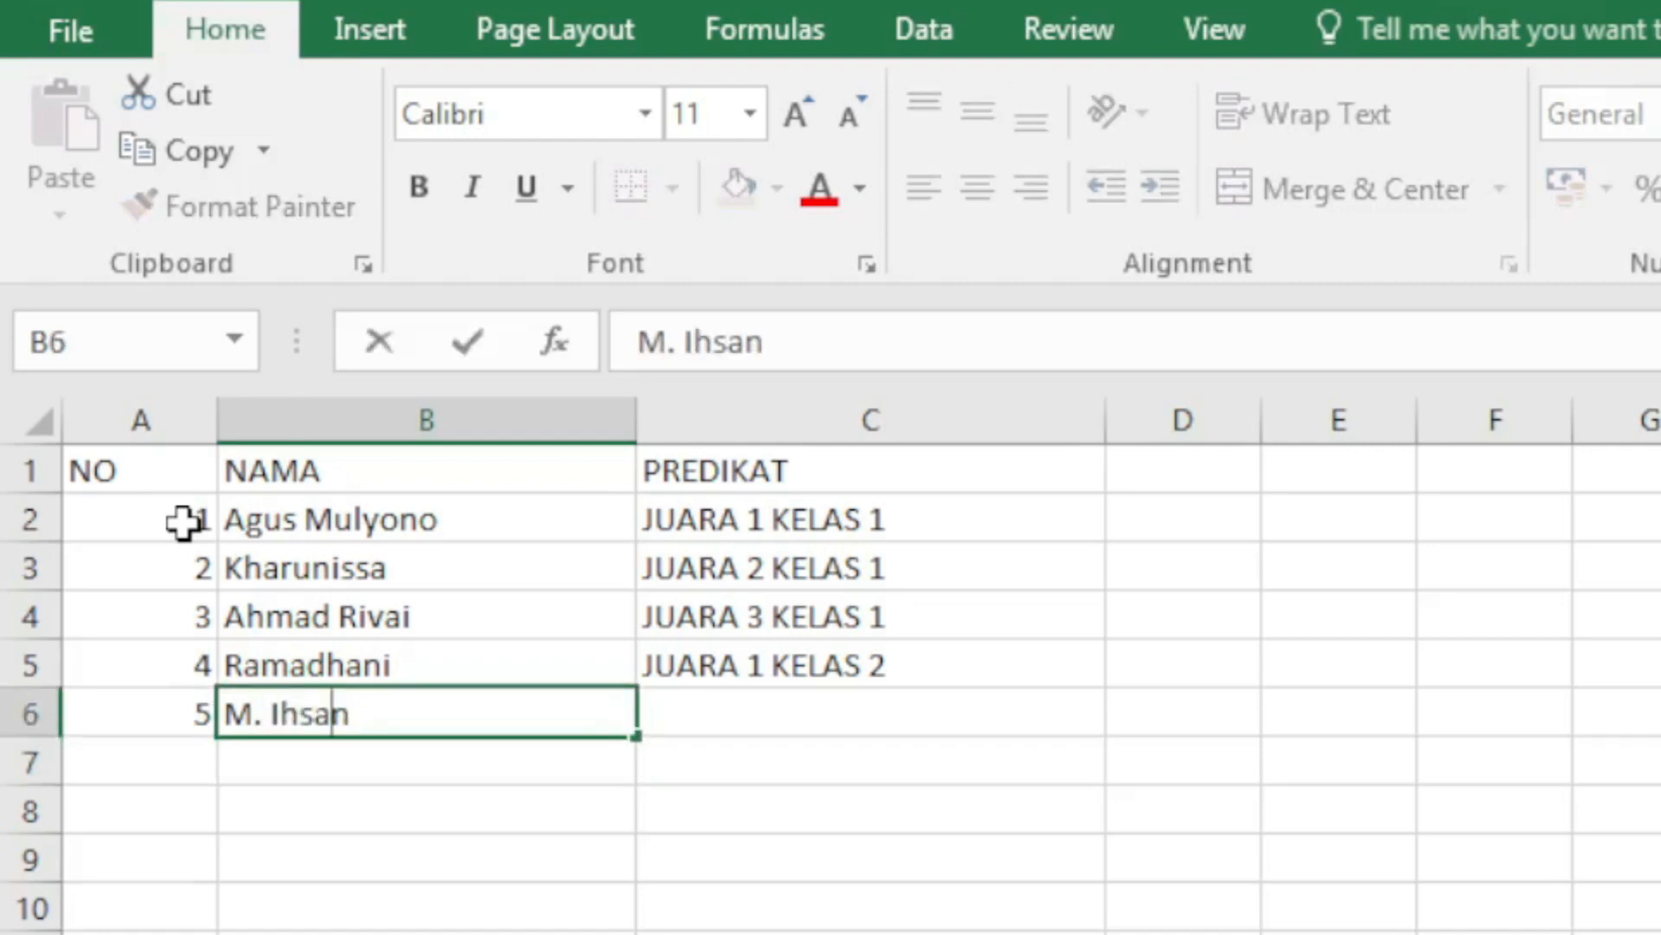
key(BackSpace)
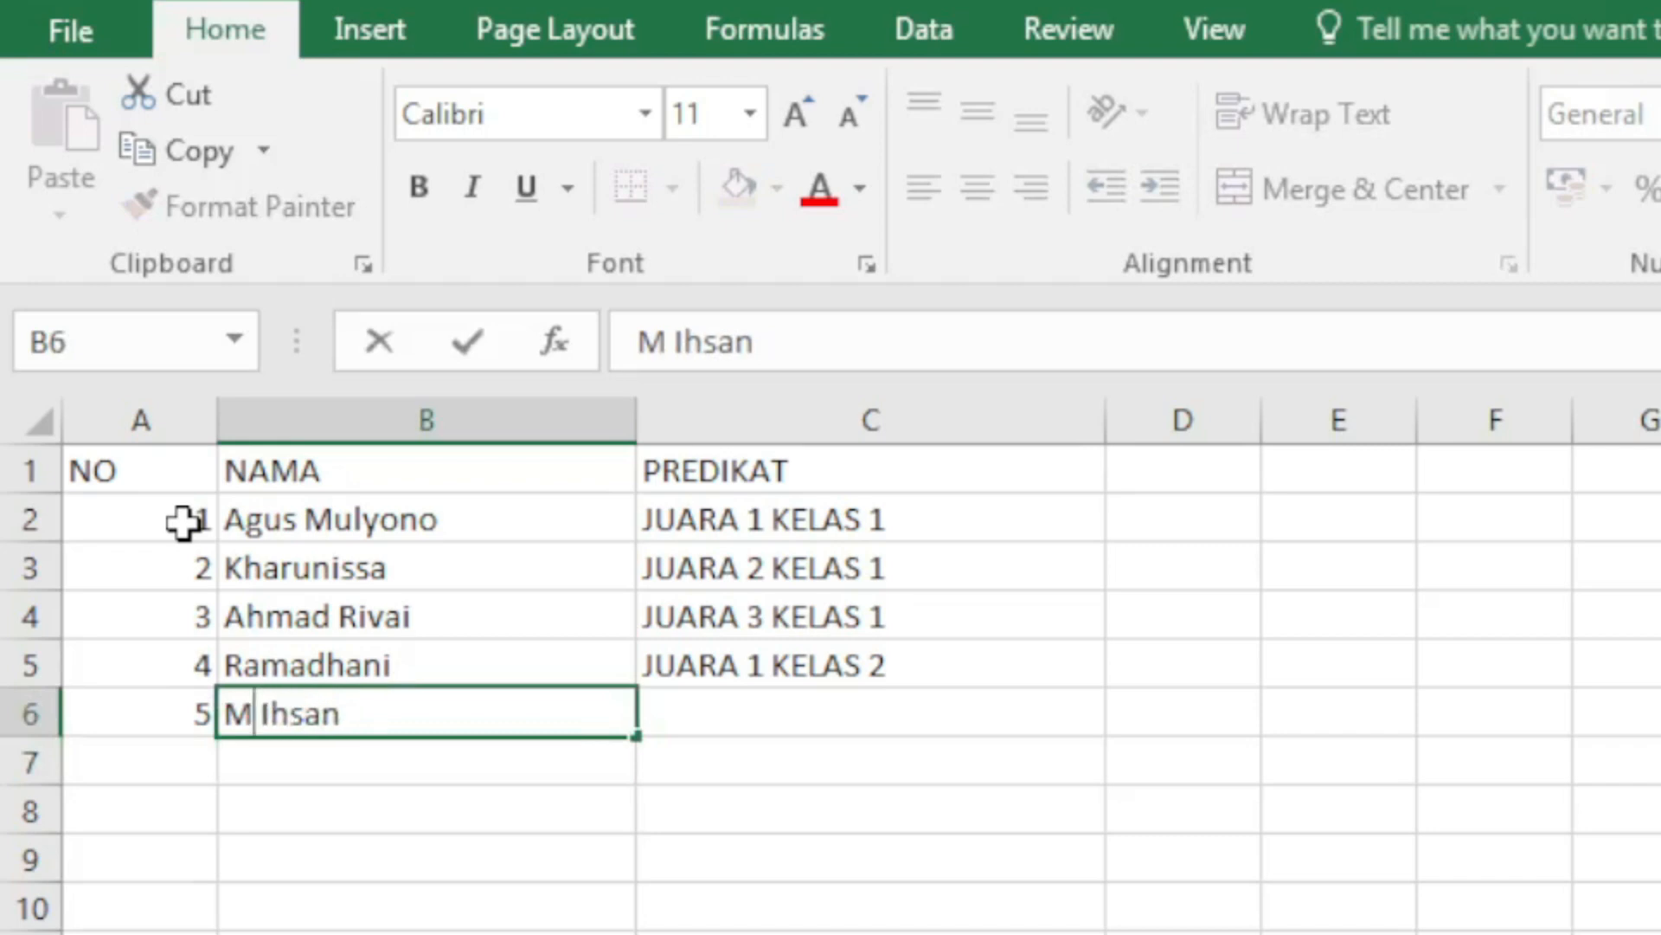
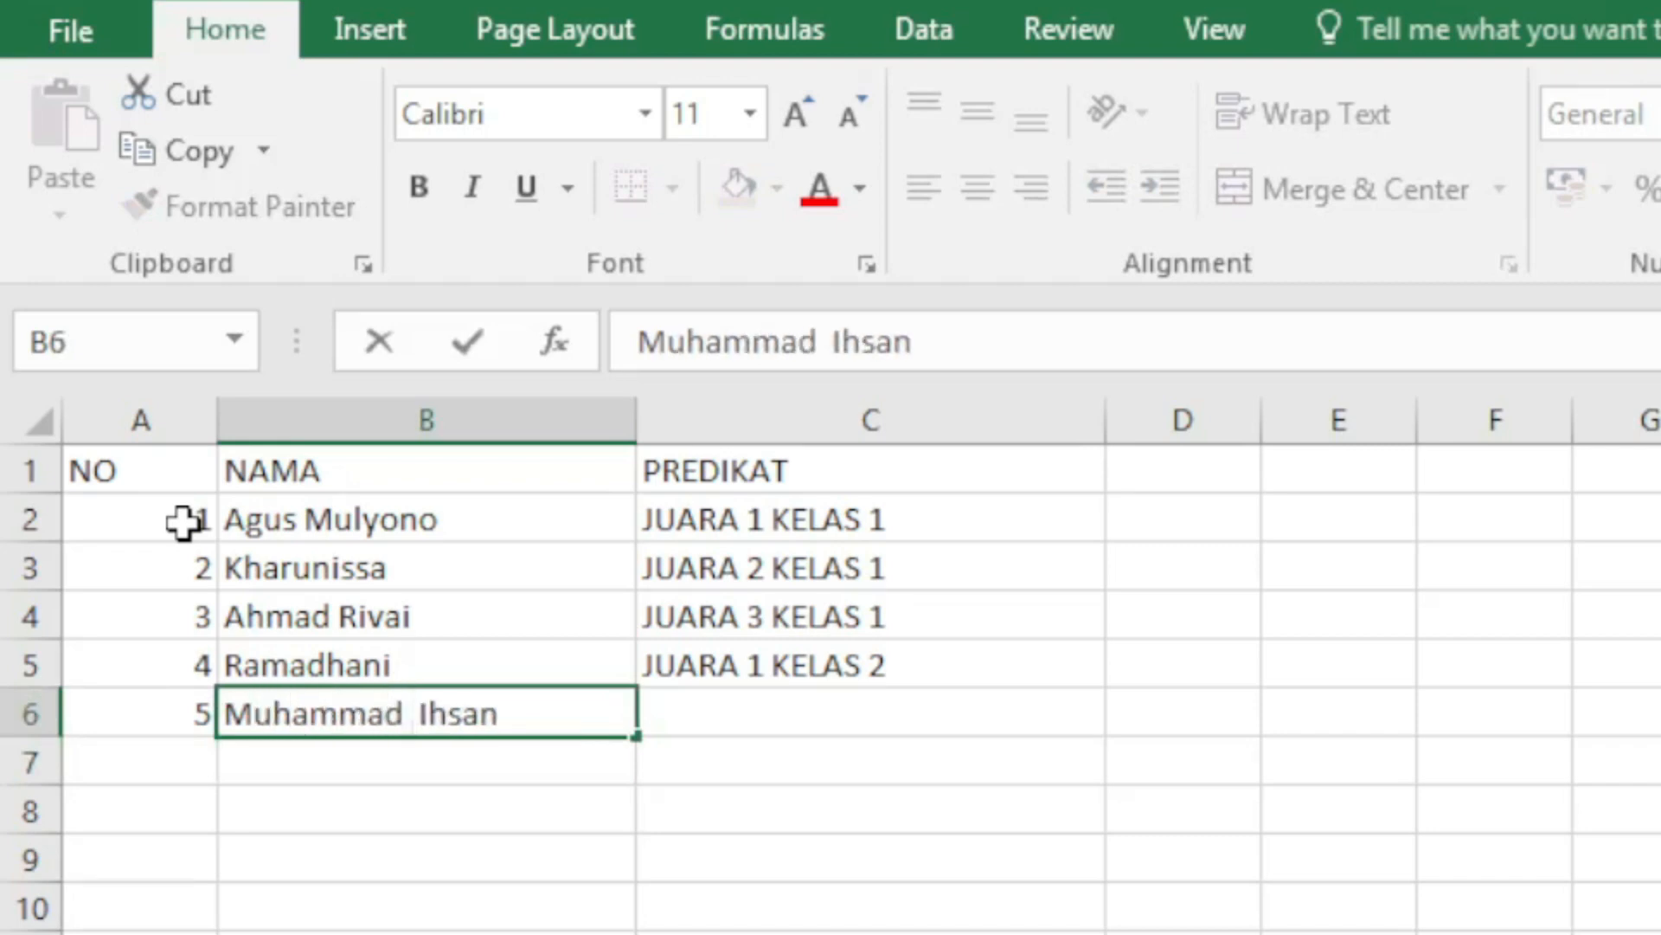
key(Return)
Step: Give row 6 the rank JUARA 2 KELAS 2
key(Up)
key(Right)
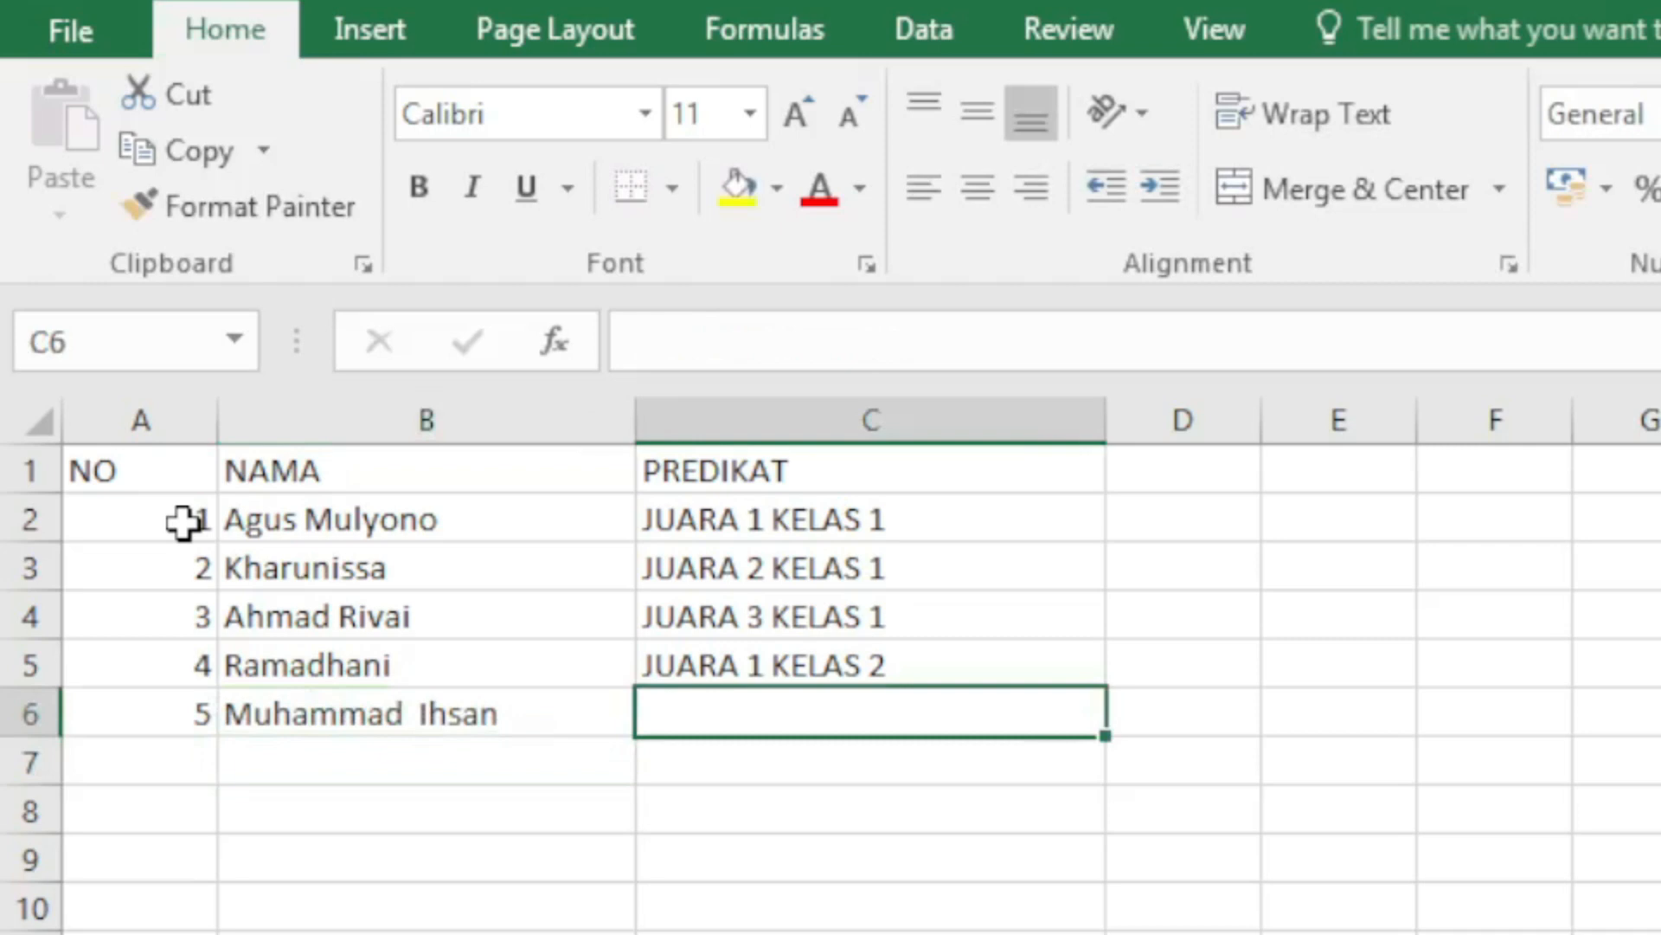
text(JUARA )
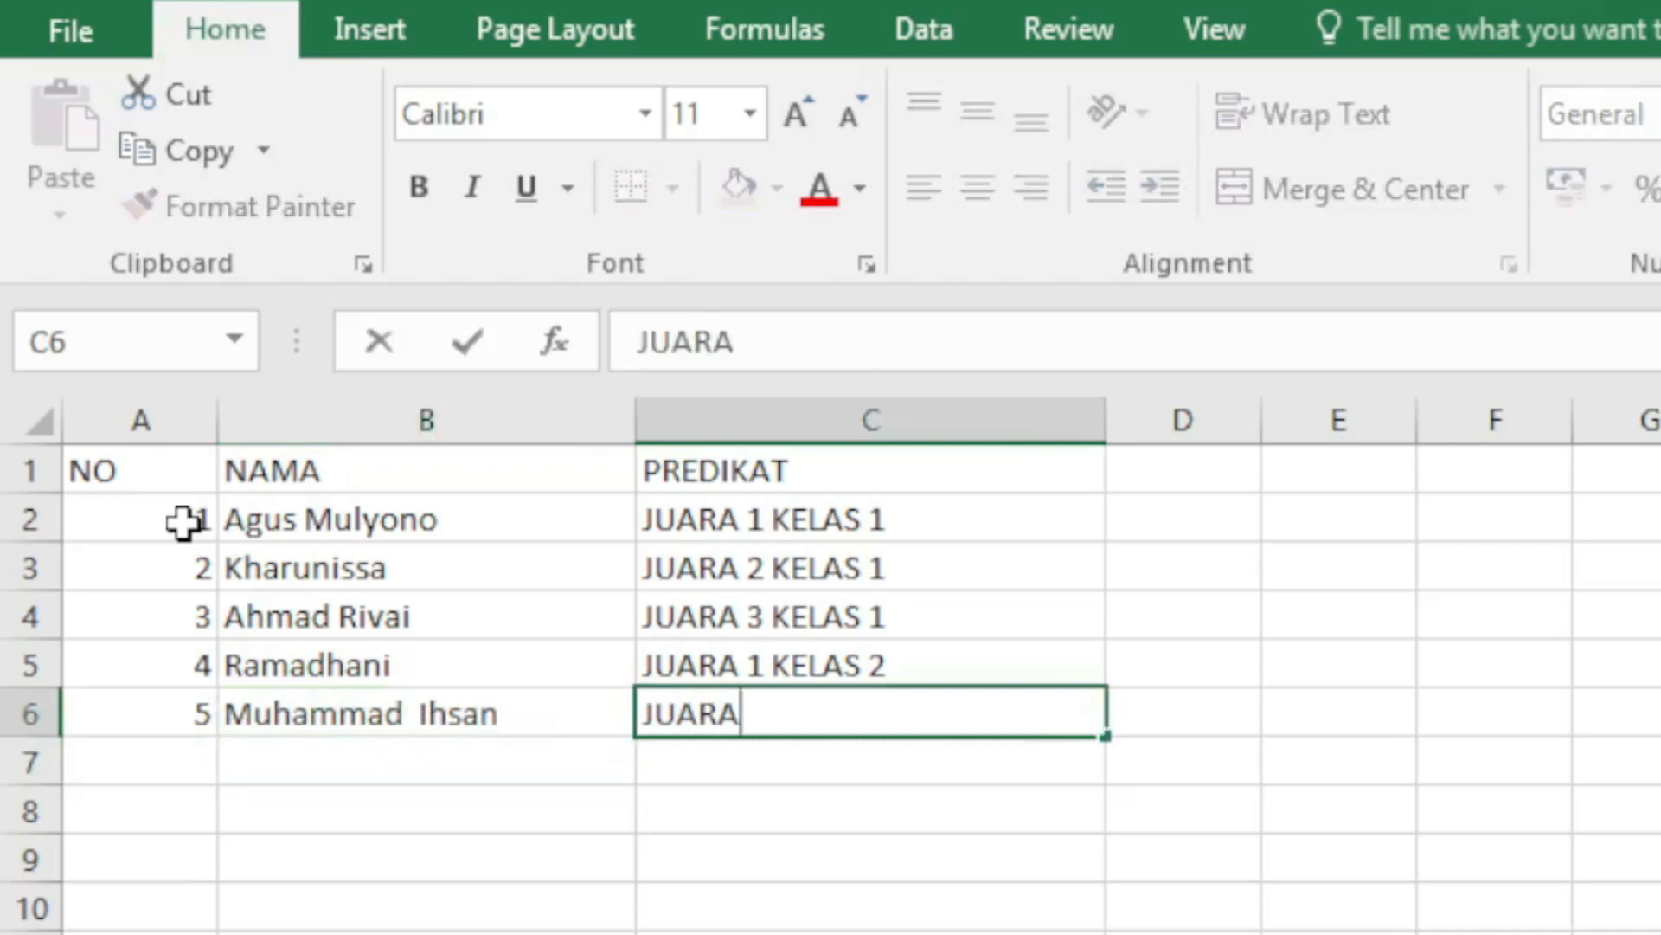
text(2 KELAS 1)
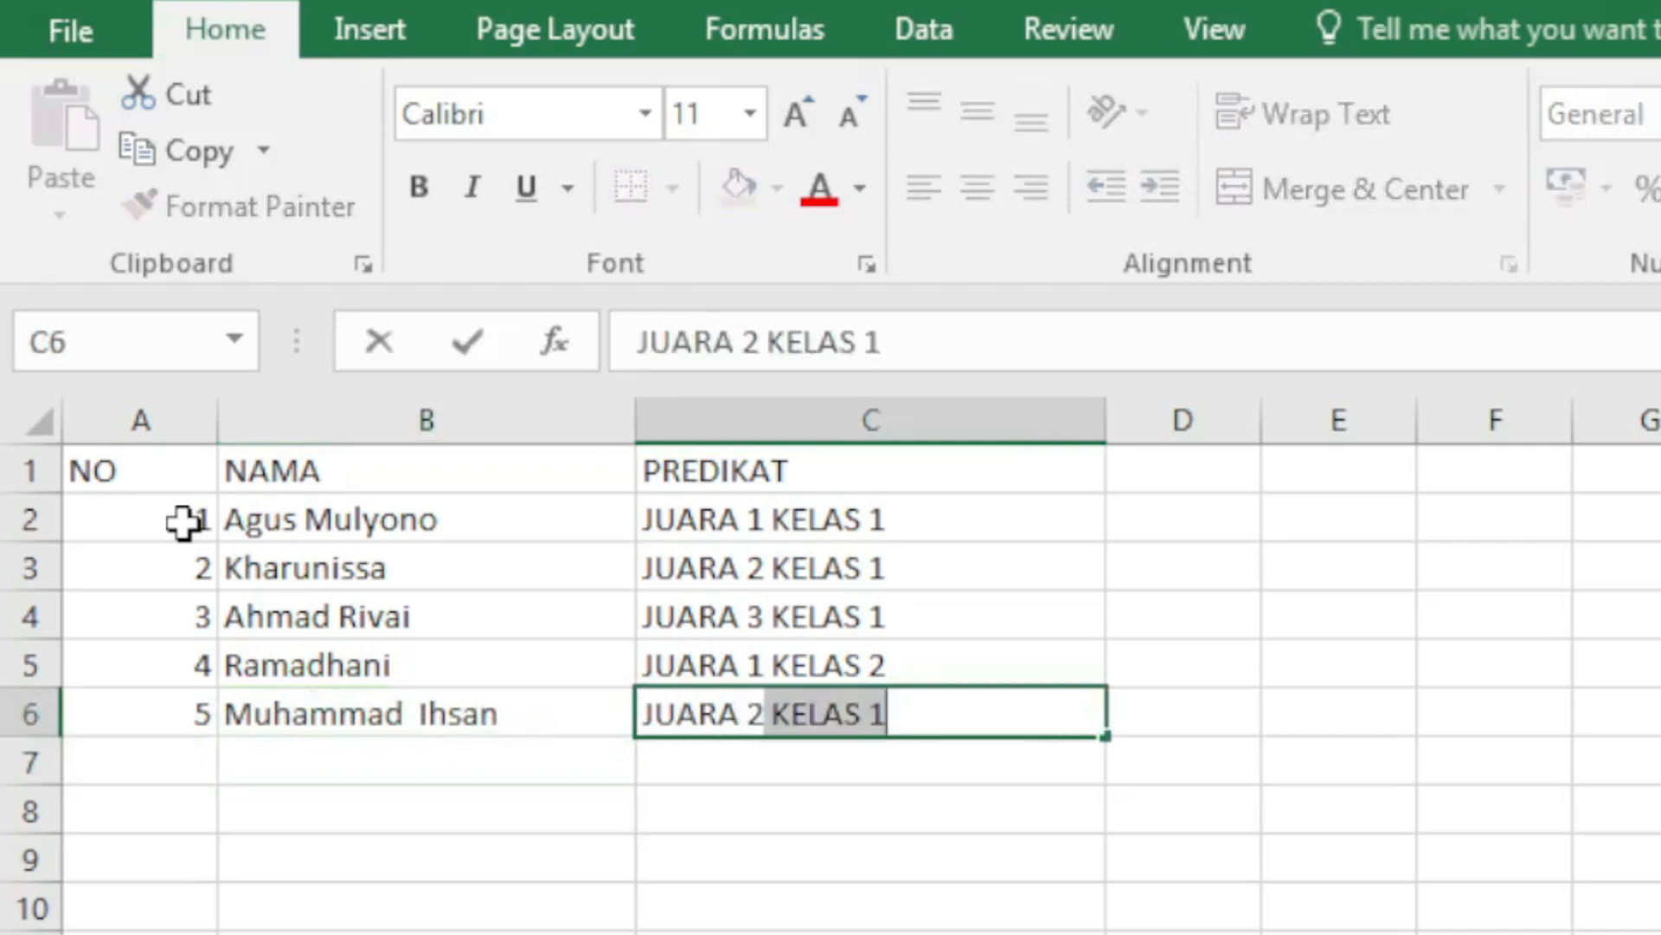
key(Right)
key(Left)
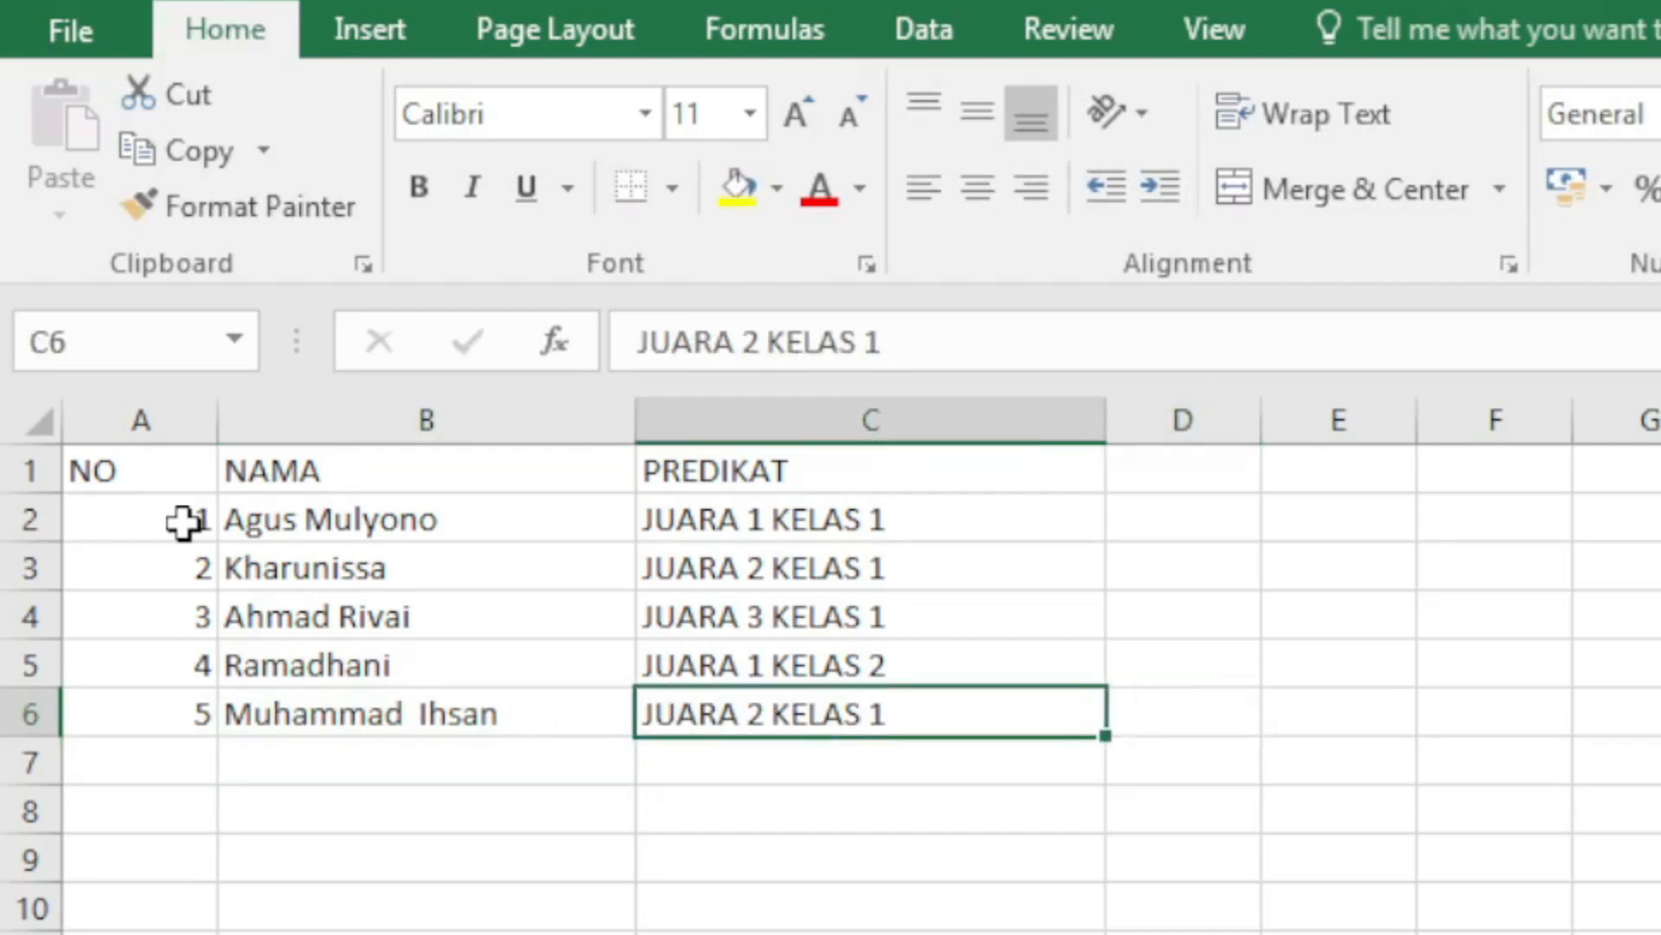
key(F2)
key(BackSpace)
text(2)
key(BackSpace)
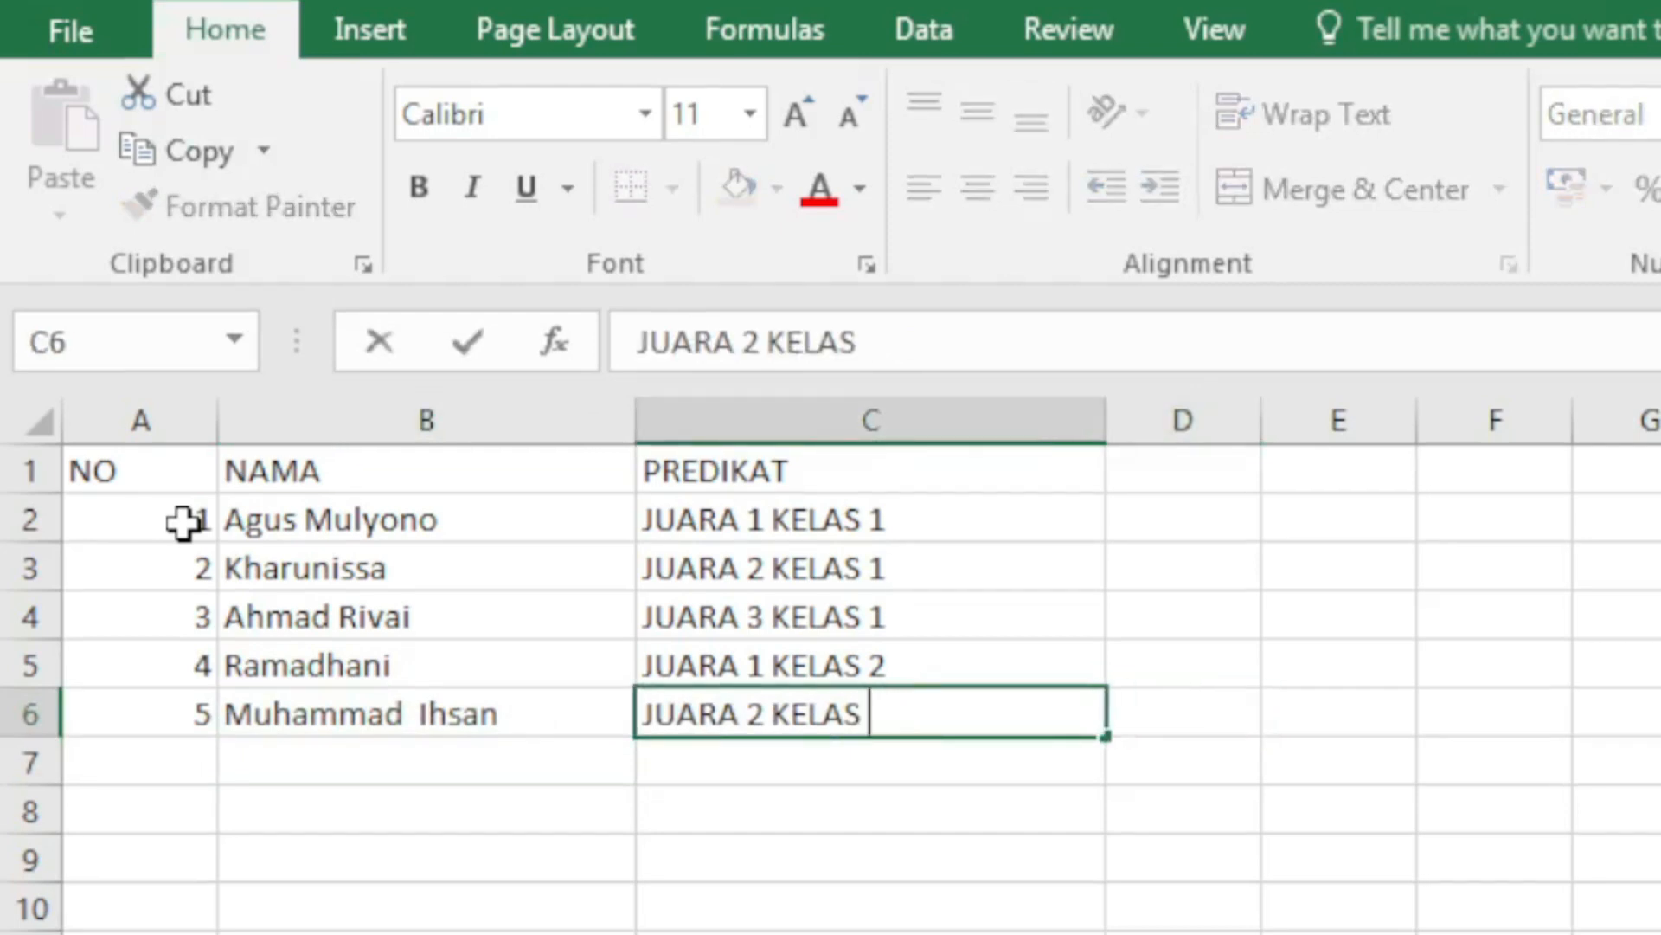
text(2)
key(Return)
Step: Fill row 7 with number 6, the sixth recipient's name and rank JUARA 2 KELAS 2
key(Left)
key(Left)
text(6)
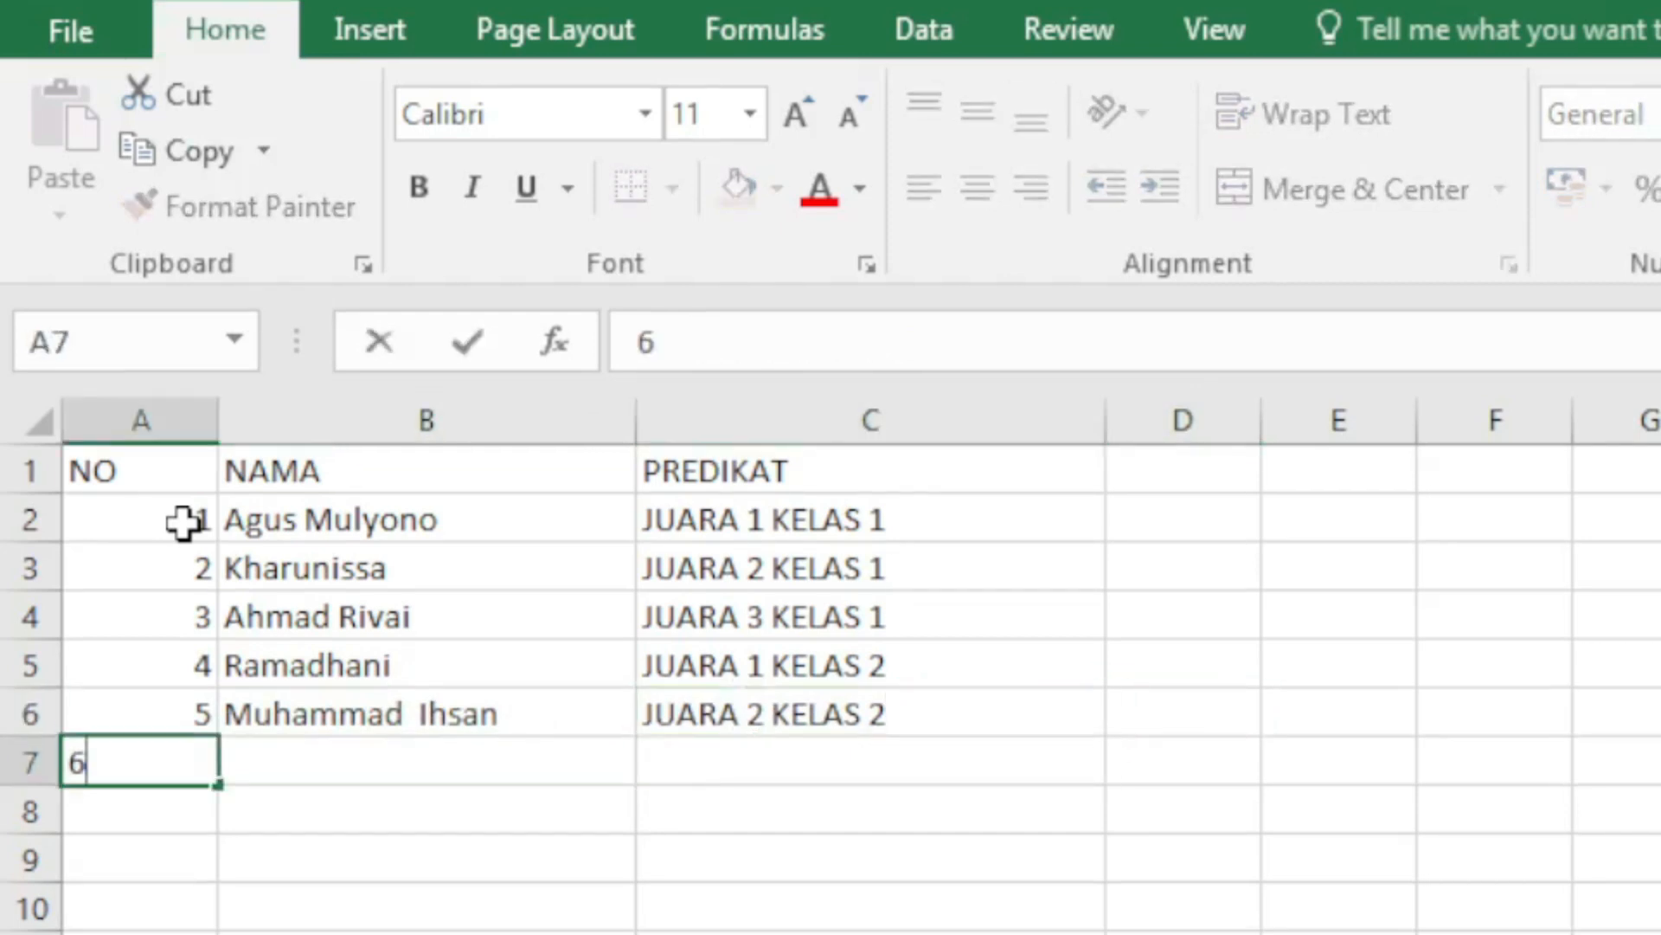
key(Tab)
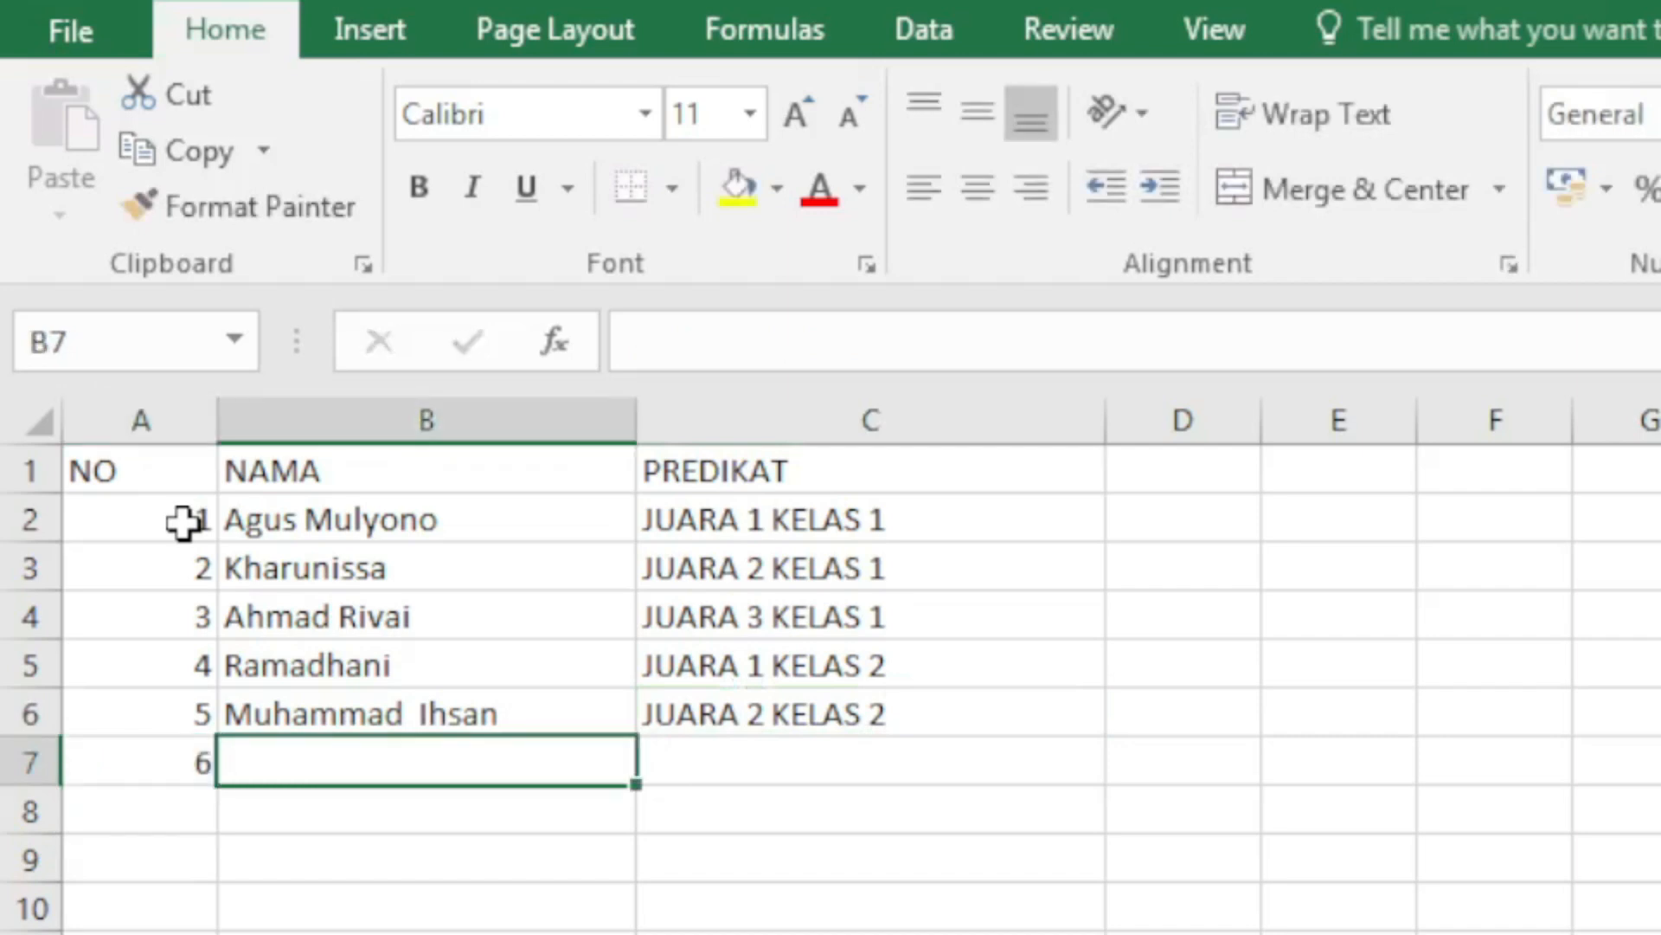
text(Sandra)
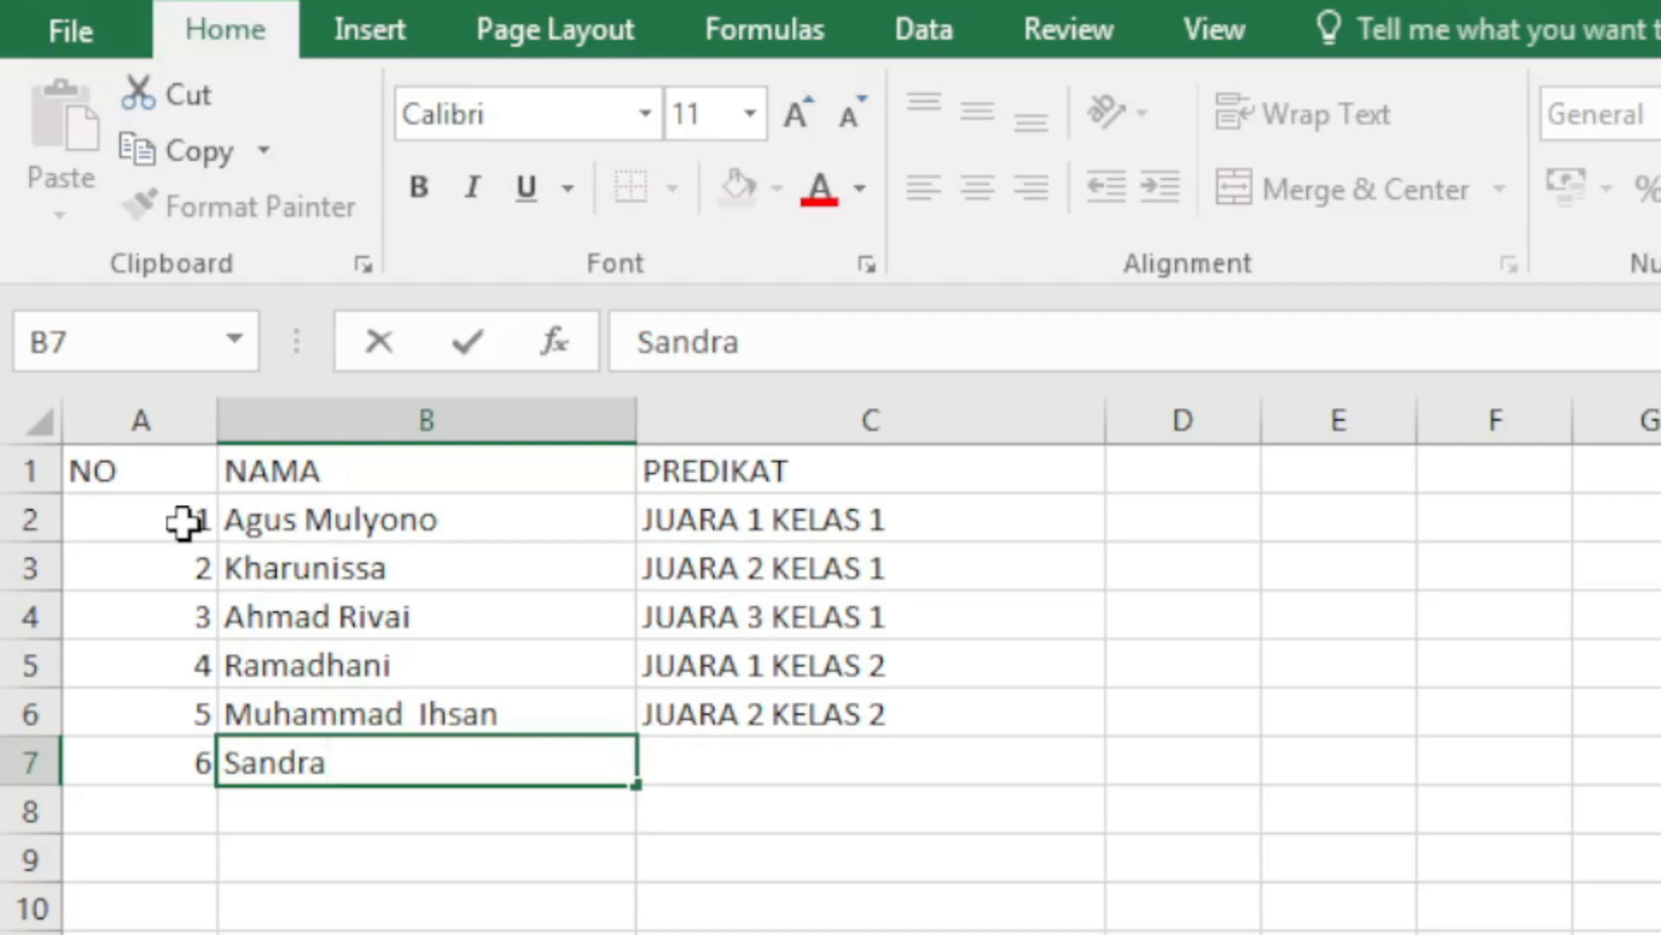
key(Return)
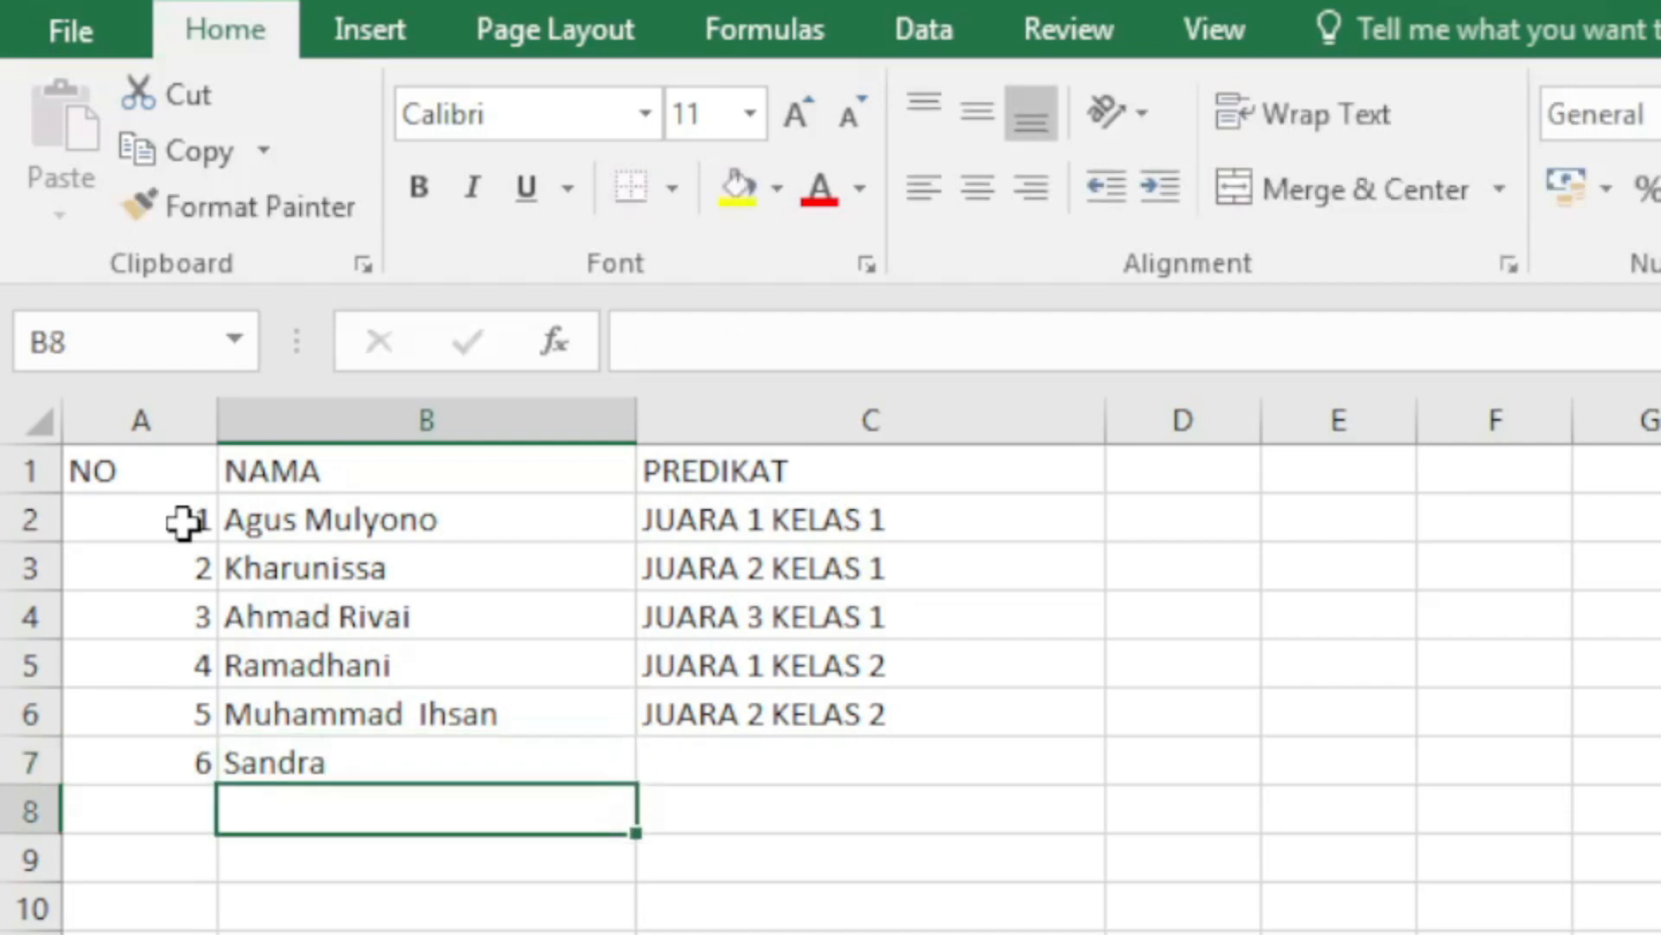
key(Up)
key(Right)
text(J)
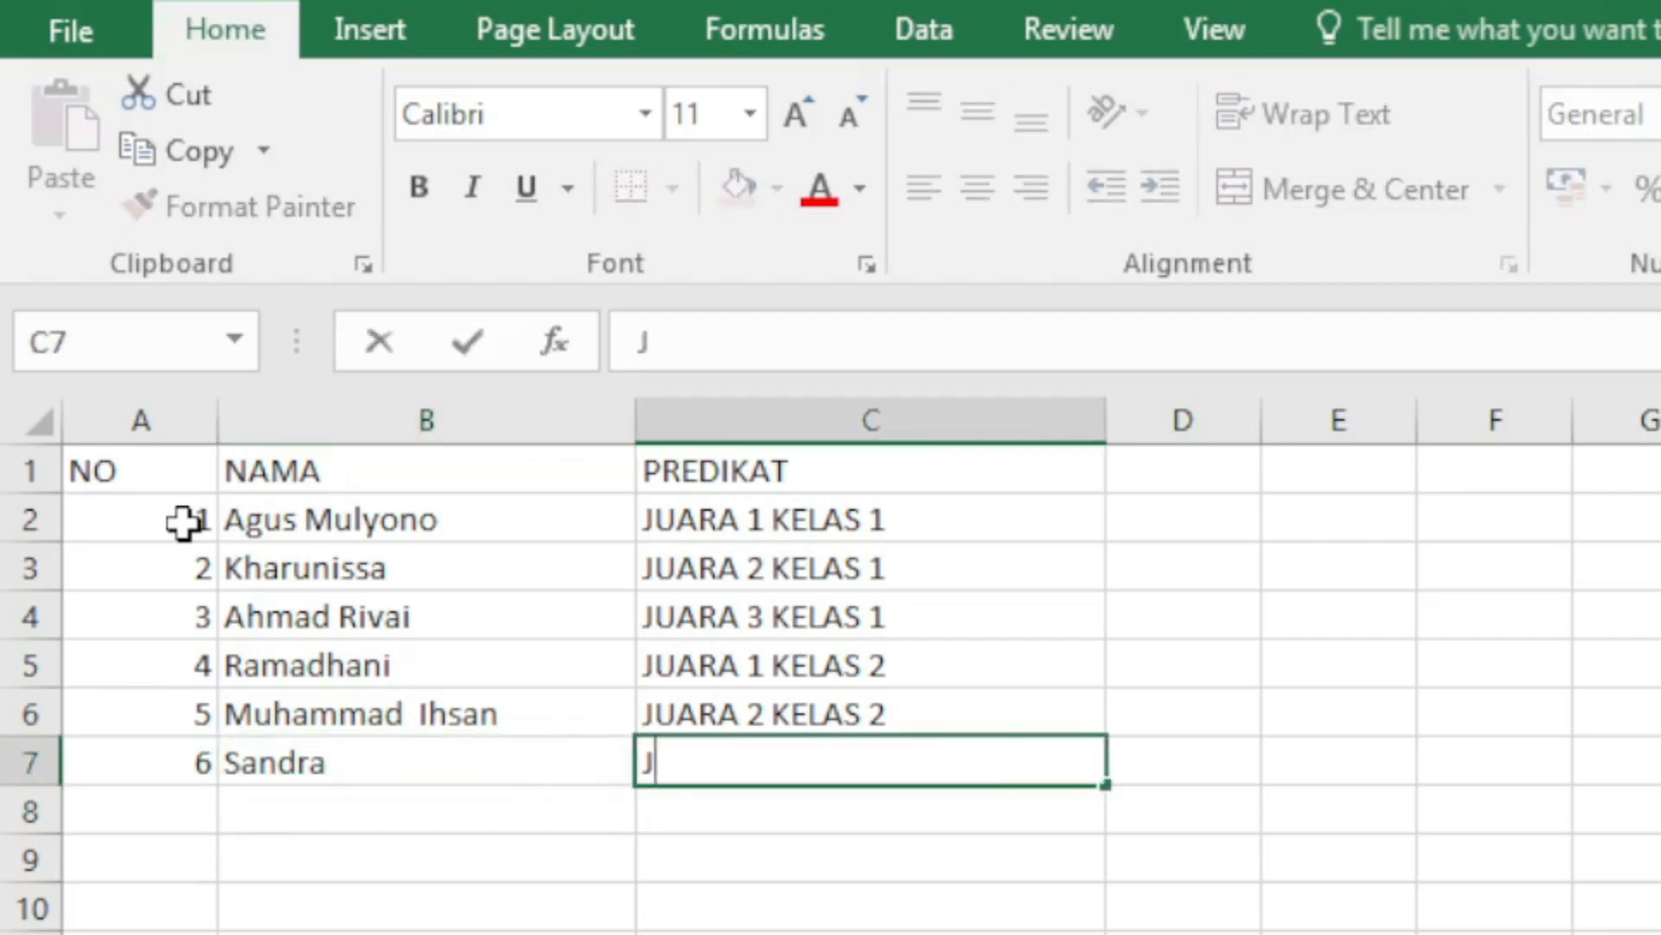
text(UARA 2 KEL)
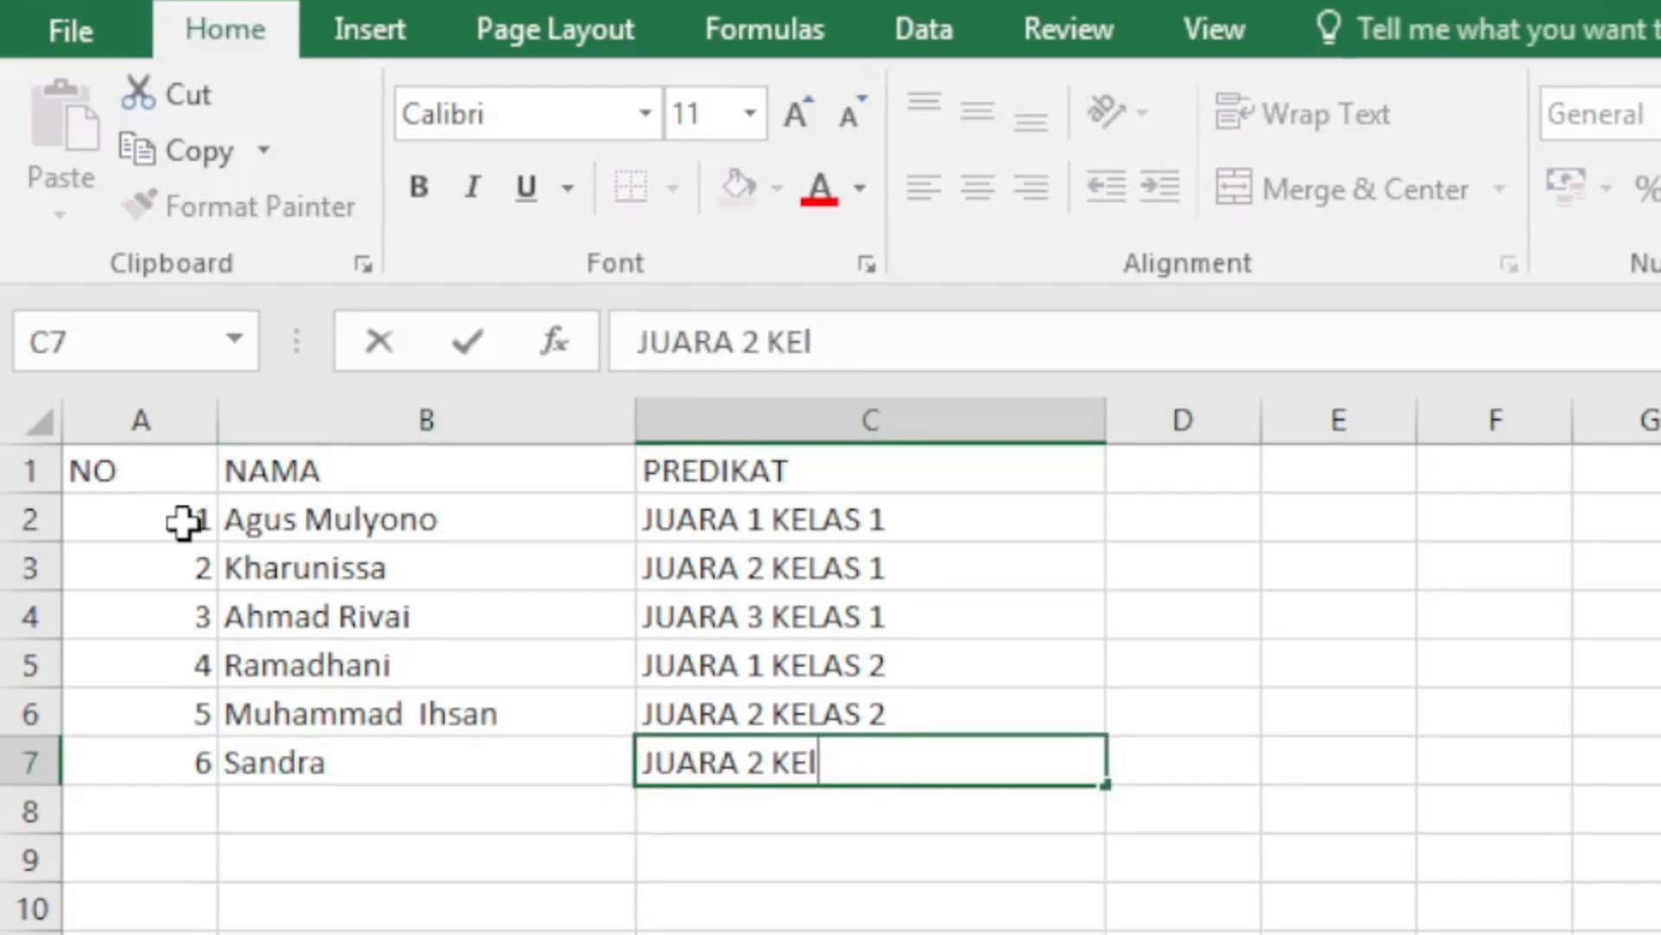
key(BackSpace)
text(LAS)
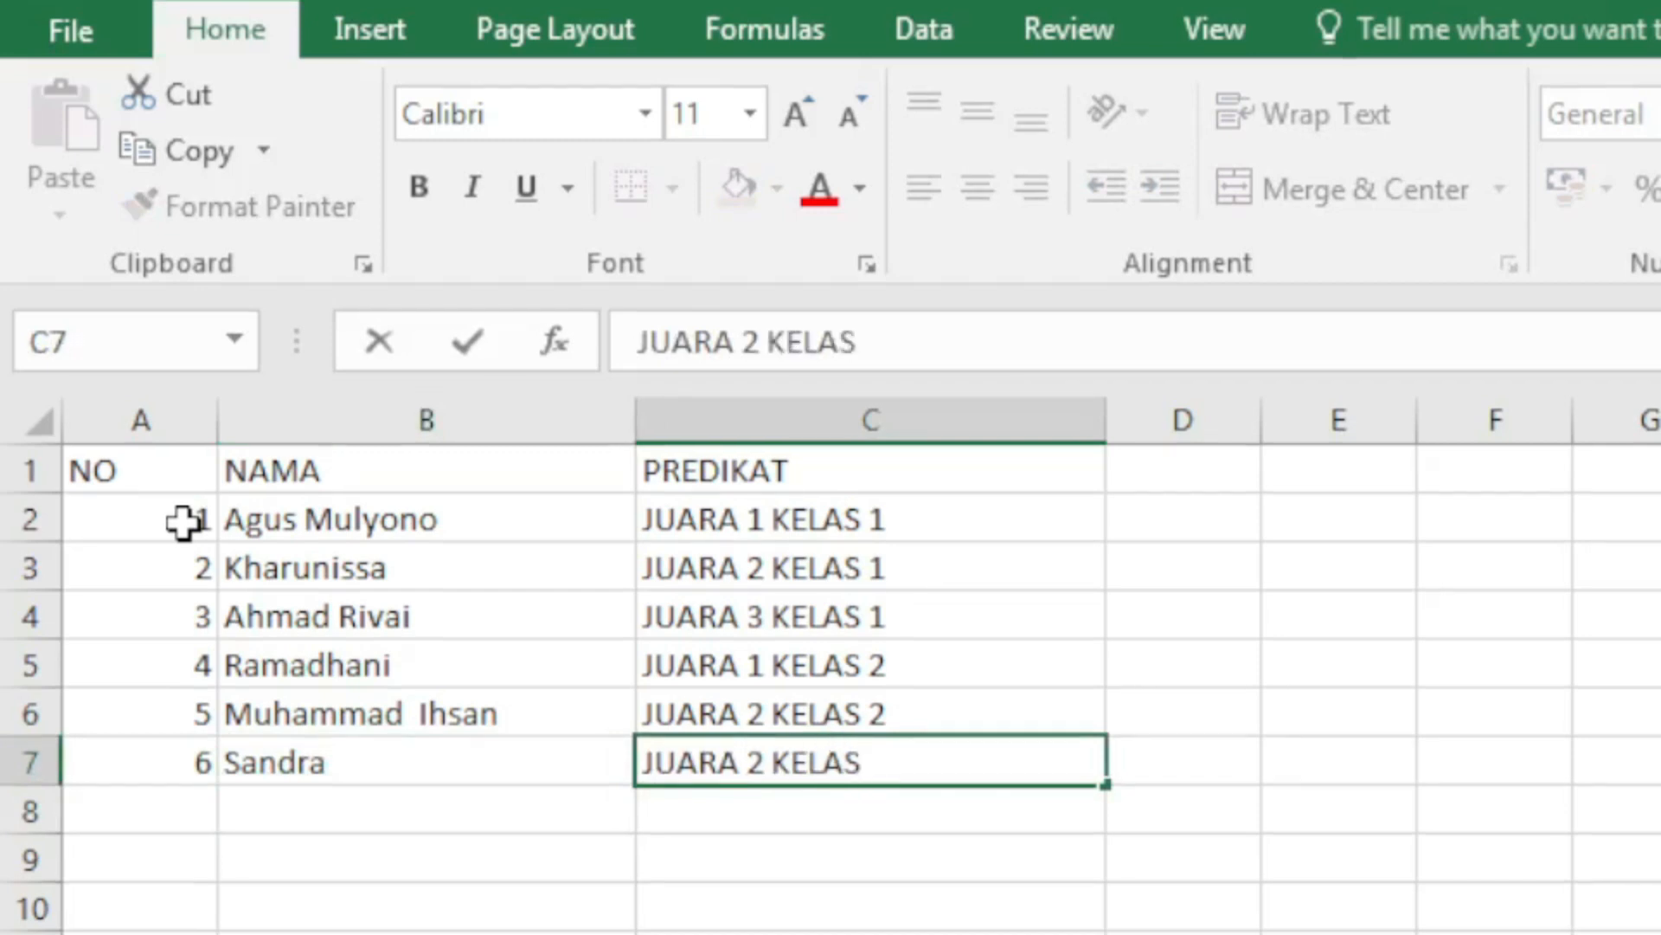
text( 2)
key(Return)
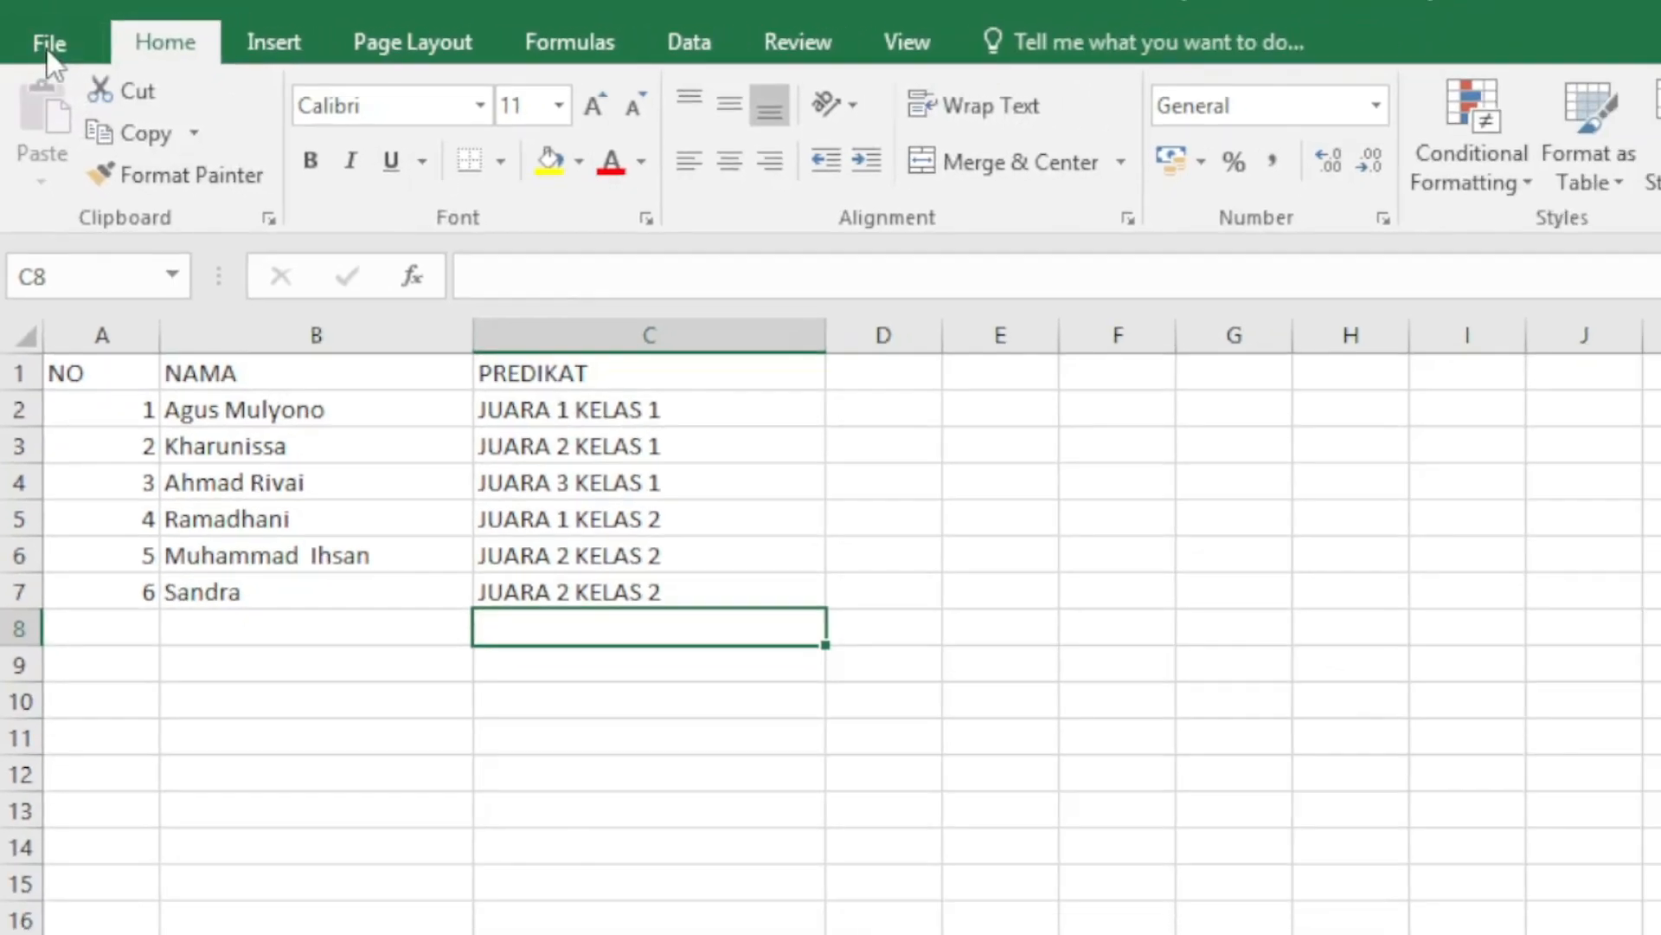
Step: Open Excel's Save As page from the File menu
click(47, 47)
click(68, 414)
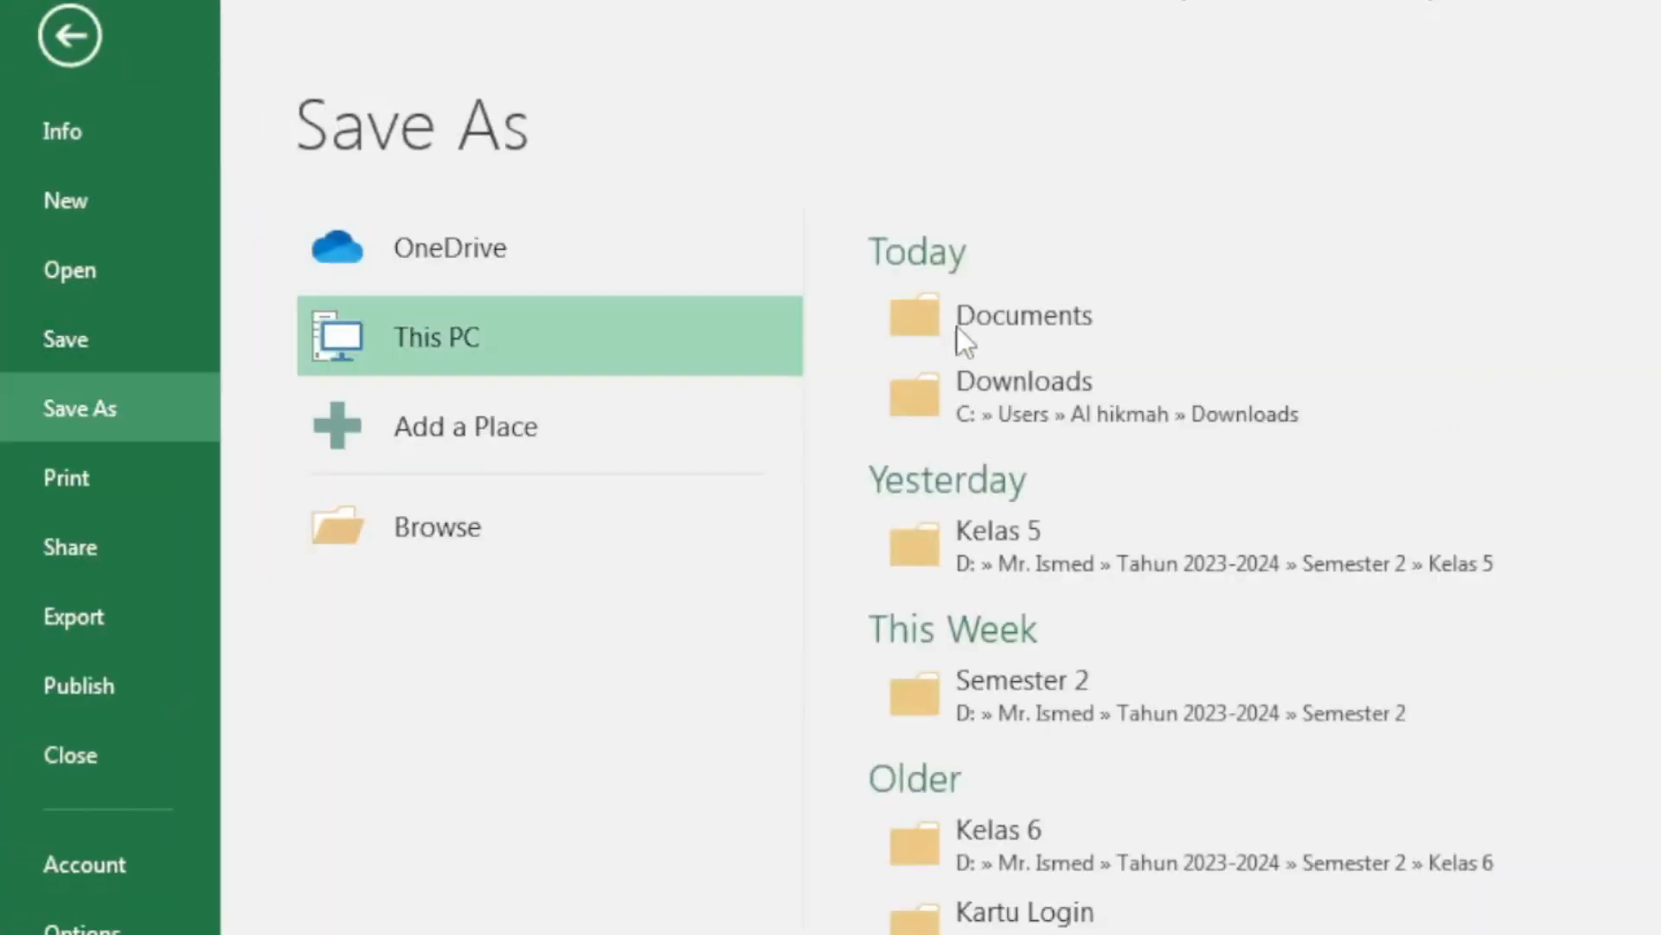
Step: Save the workbook into Documents with the file name 'data sertifikat'
click(973, 317)
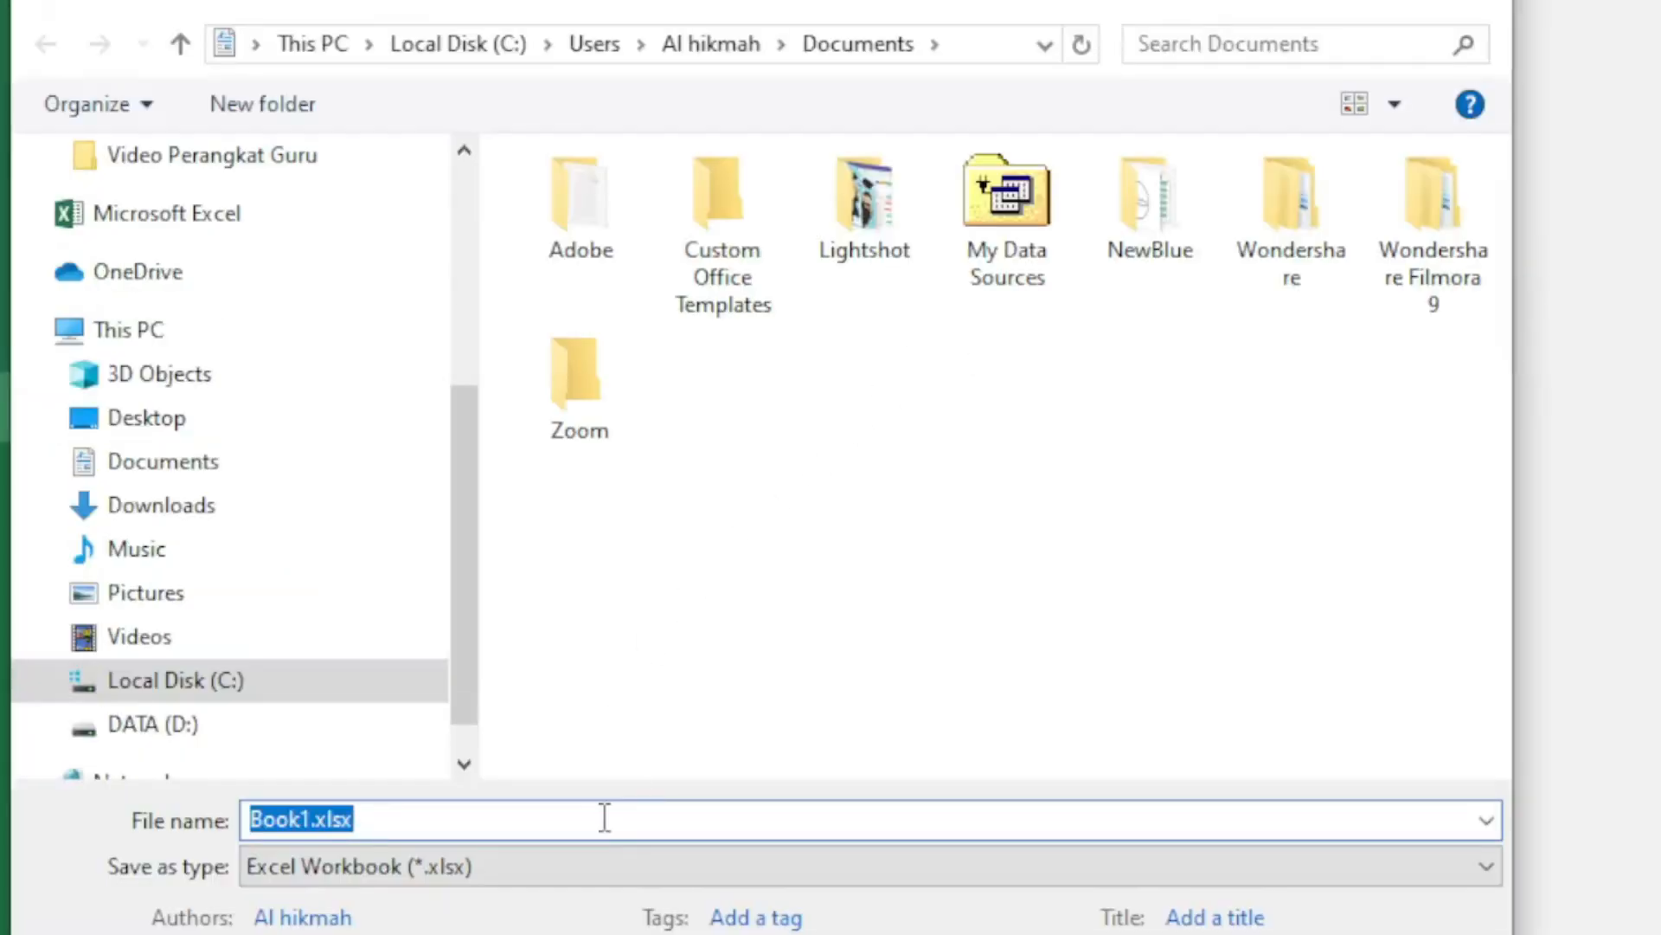
text(data)
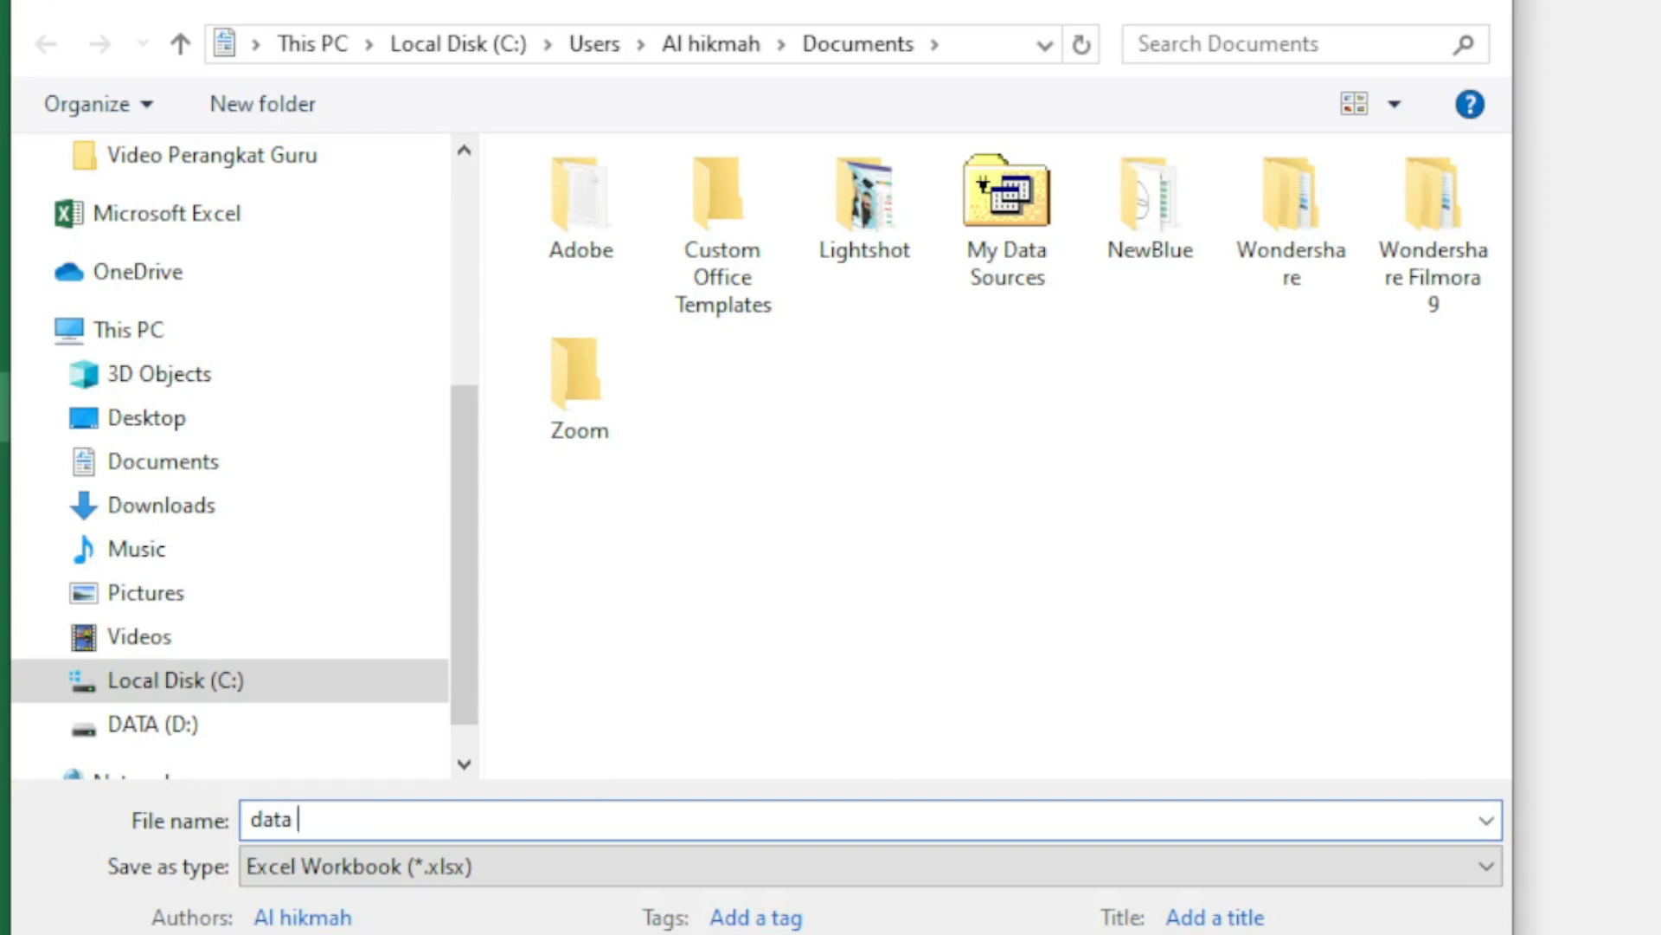
text( sertifikat)
key(Return)
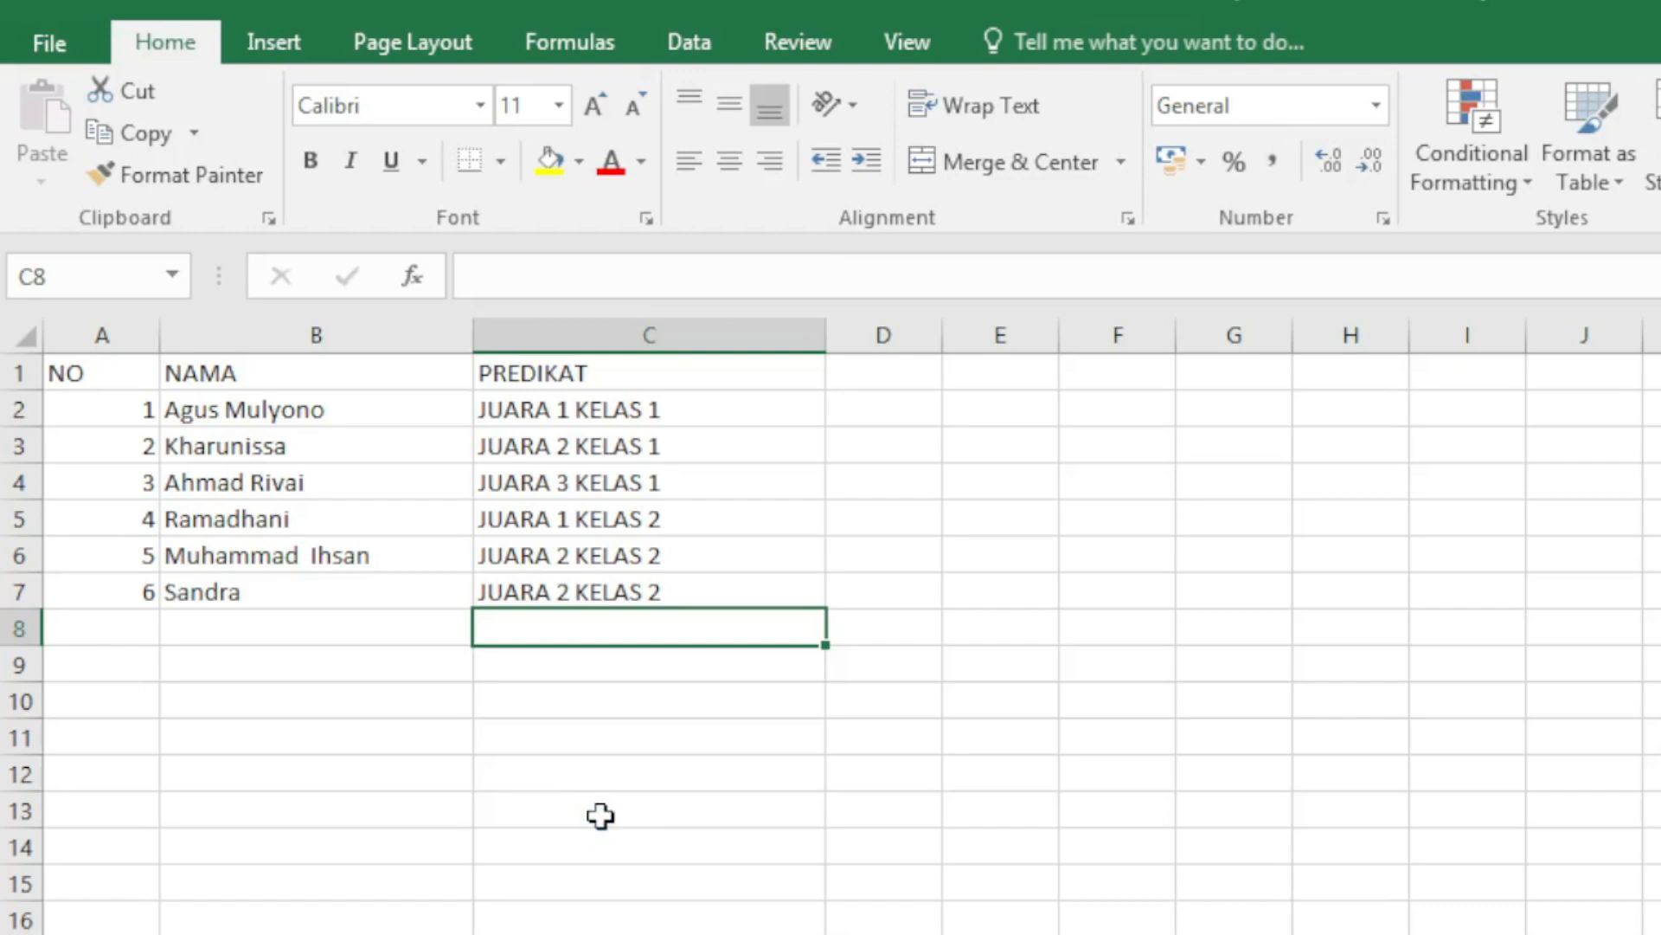
Step: Back in Word, set the blank line below PENGHARGAAN to 12 pt font size
key(alt+Tab)
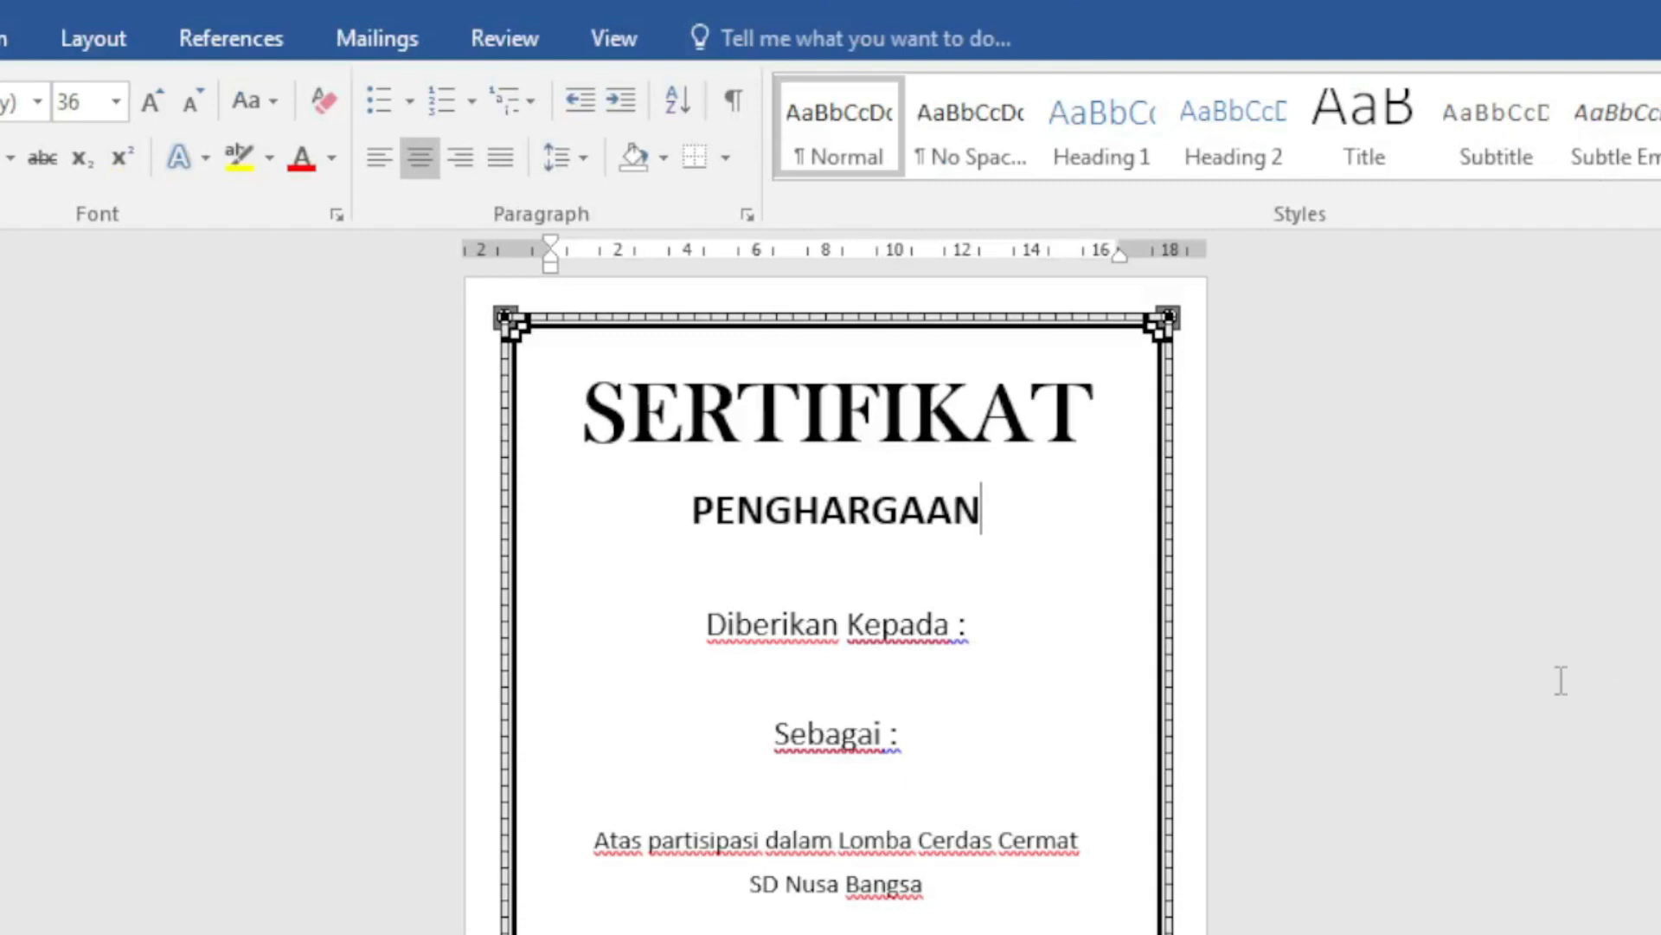
click(837, 659)
click(883, 563)
drag(883, 563, 950, 567)
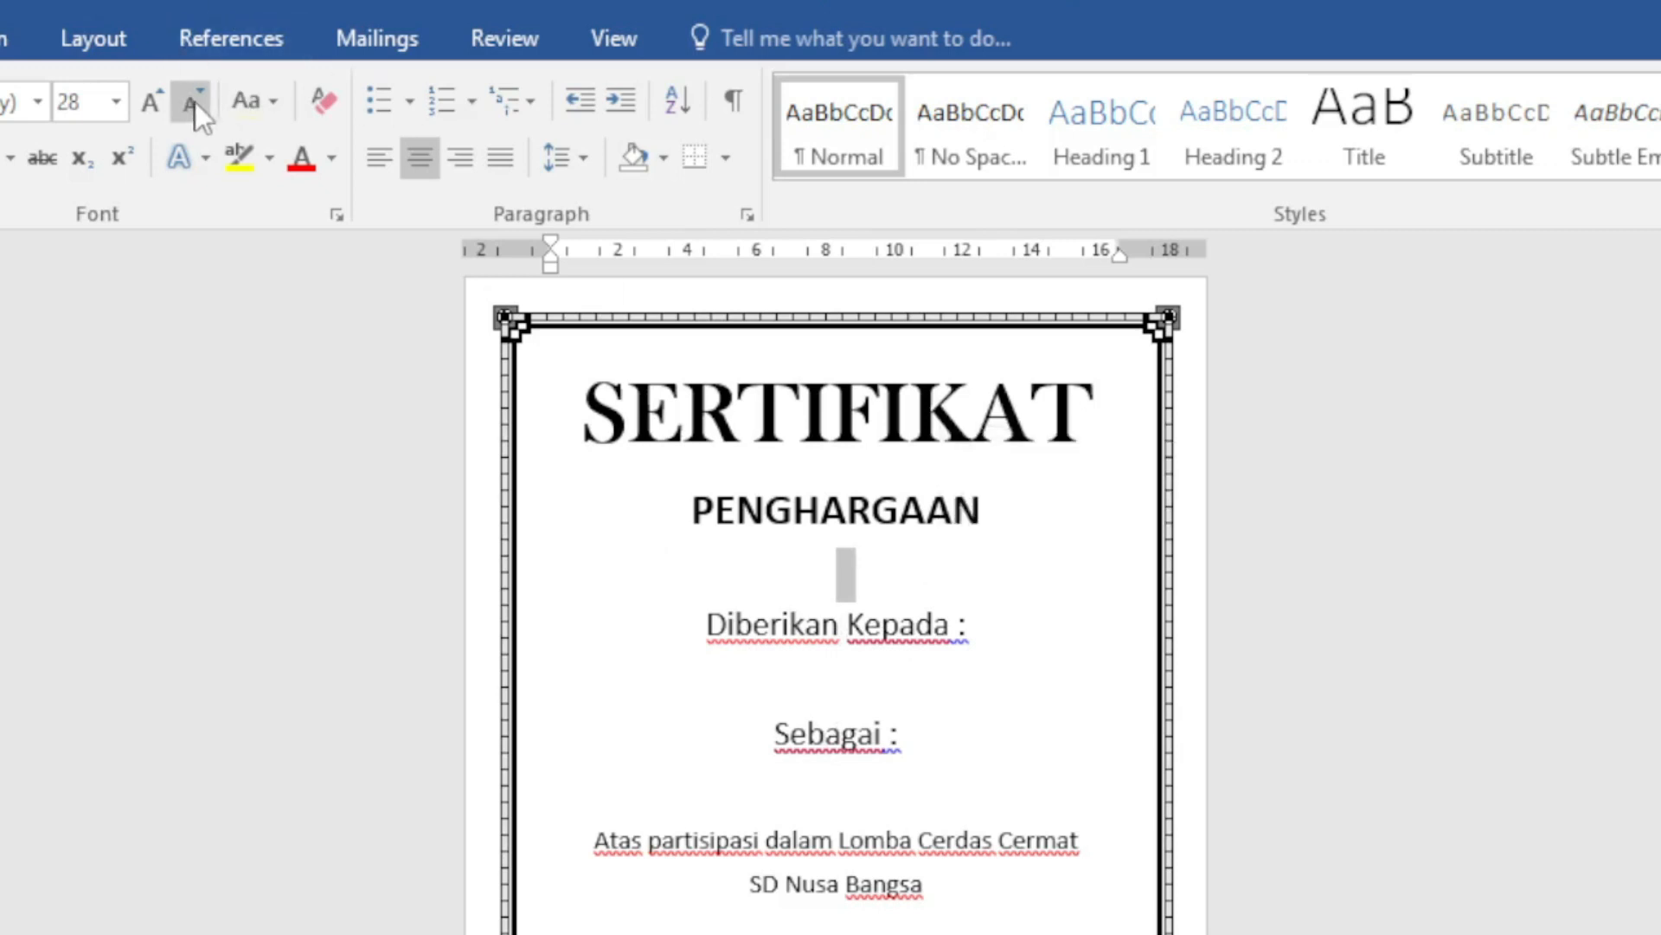
click(118, 101)
click(83, 382)
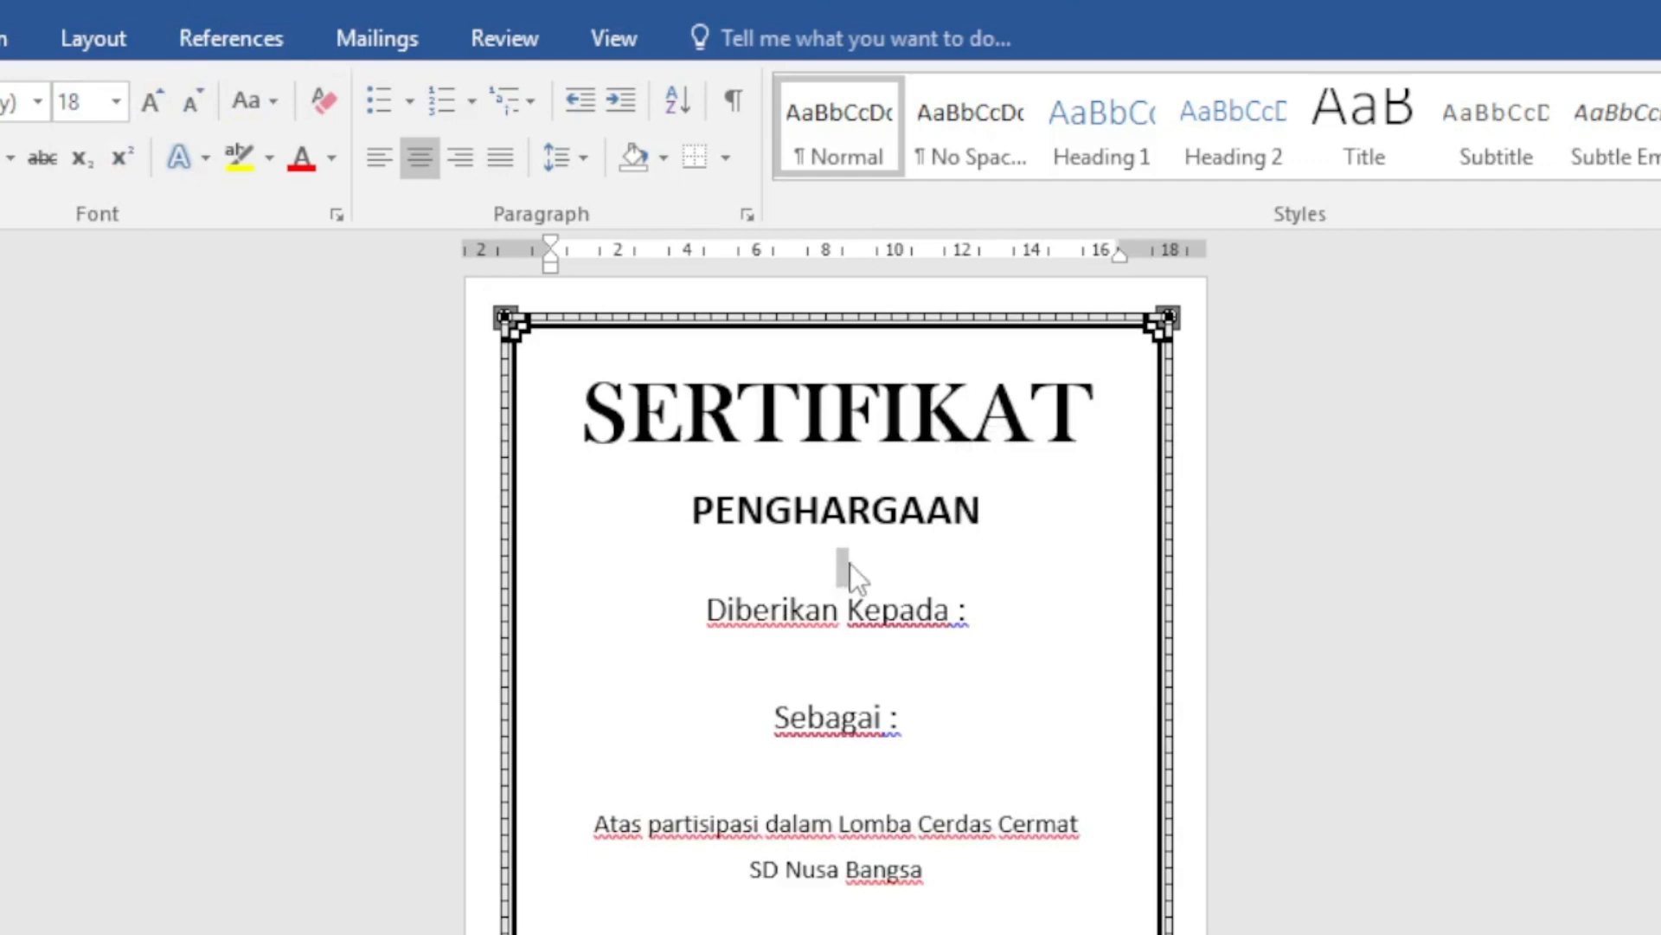
click(118, 106)
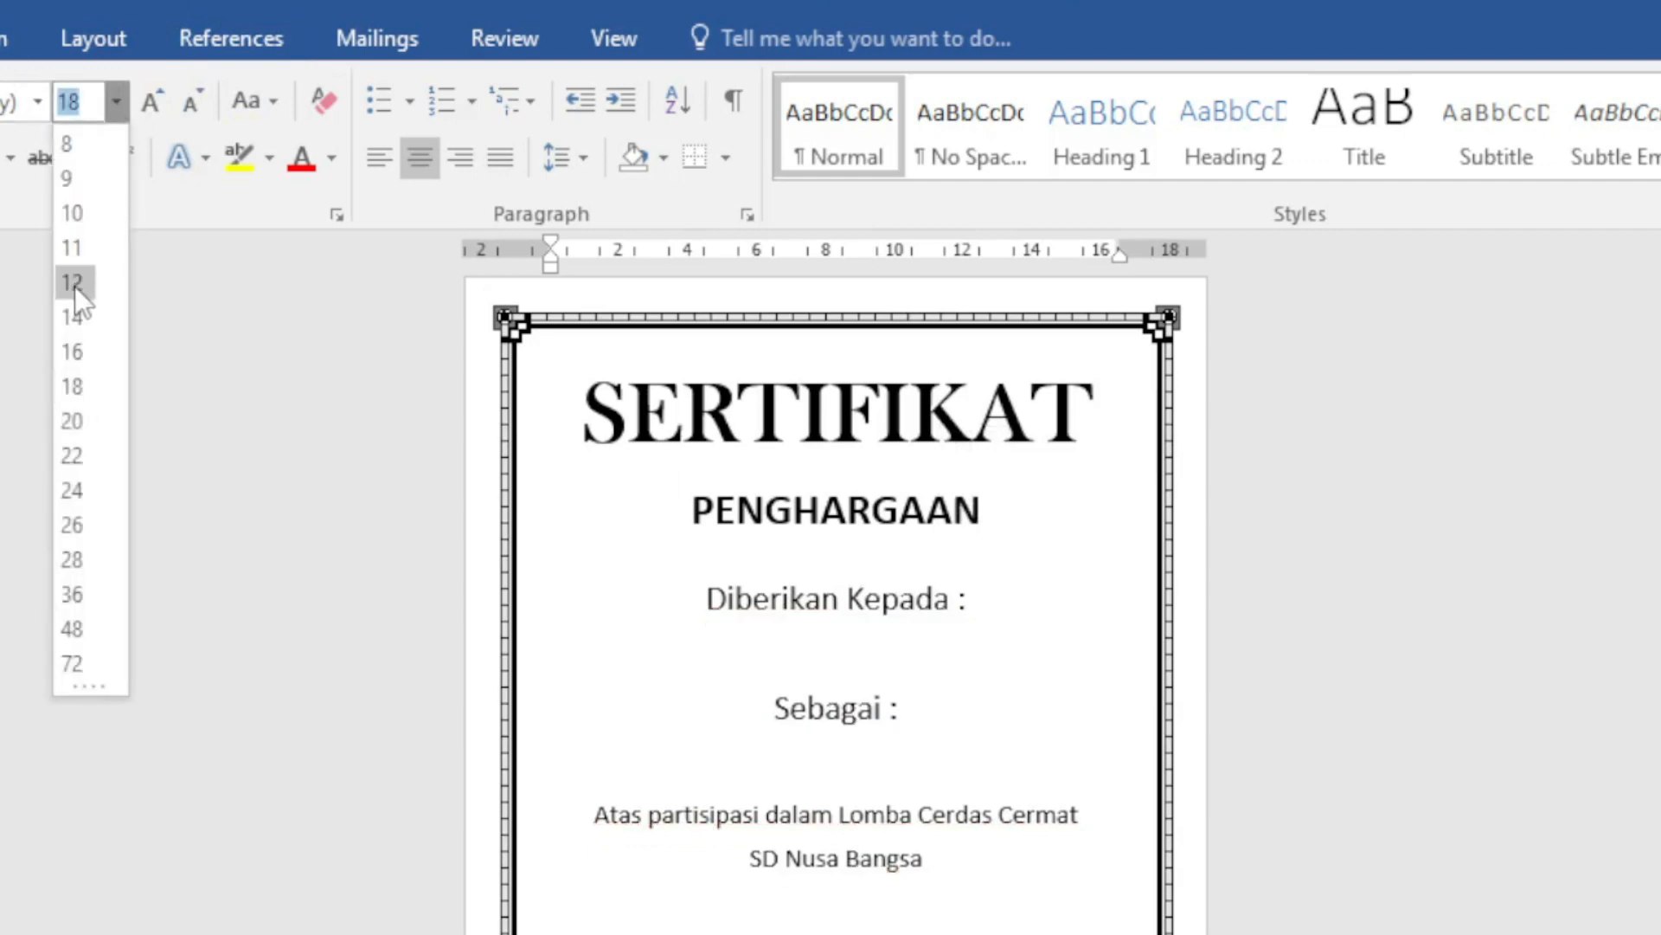
click(75, 285)
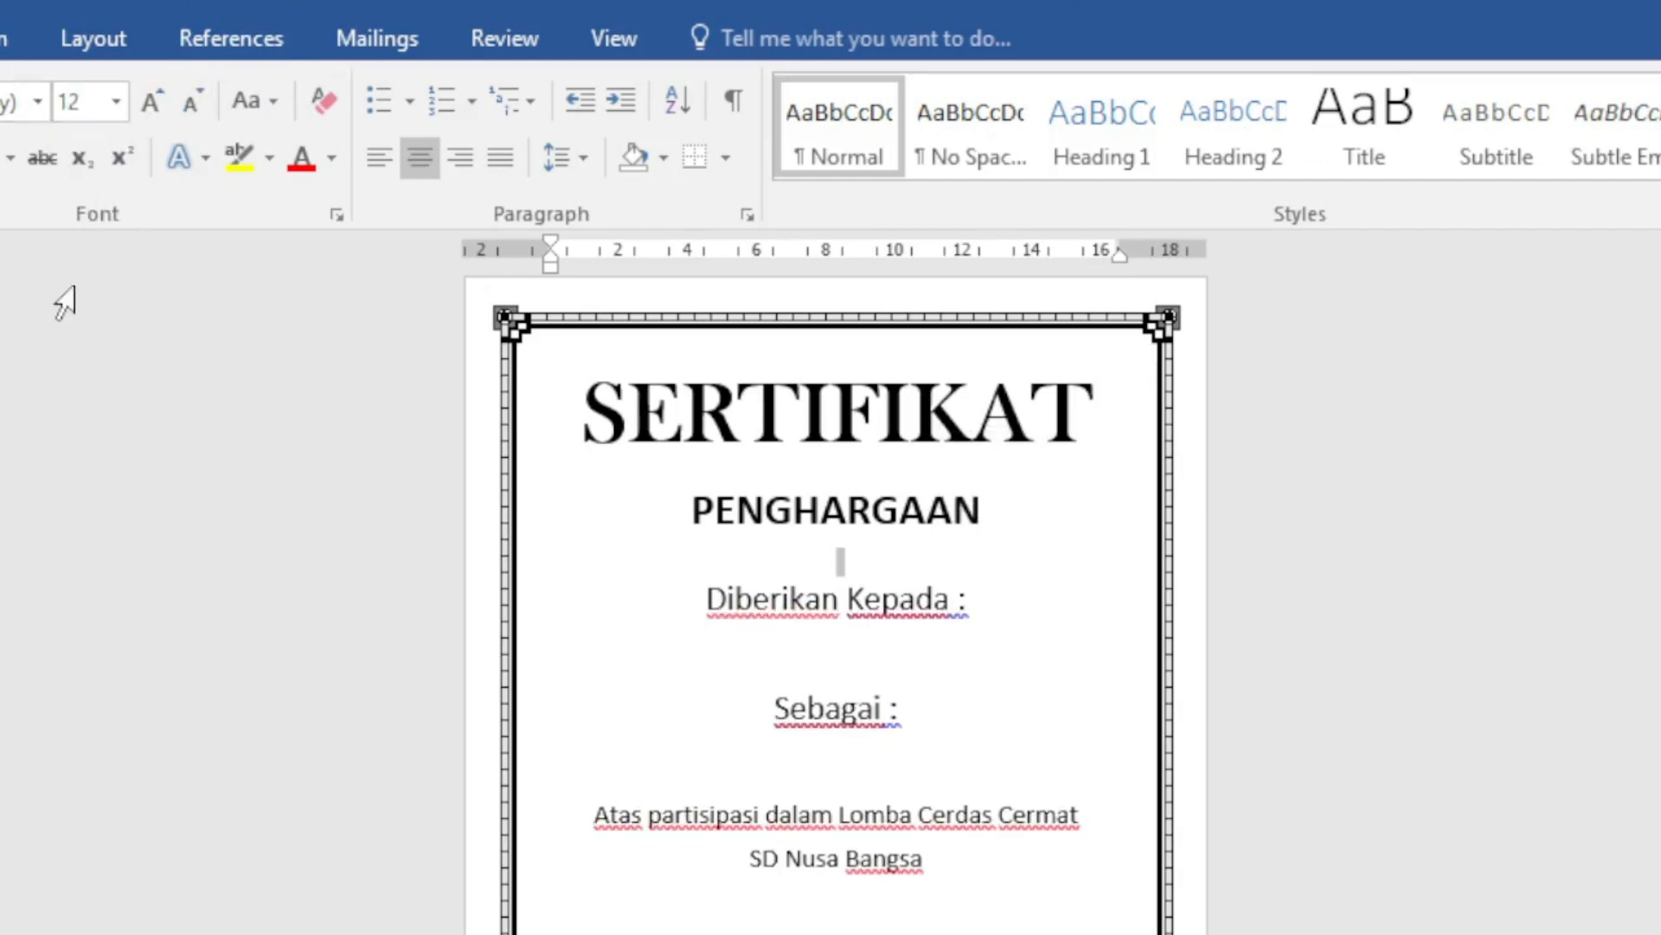
click(855, 656)
click(886, 664)
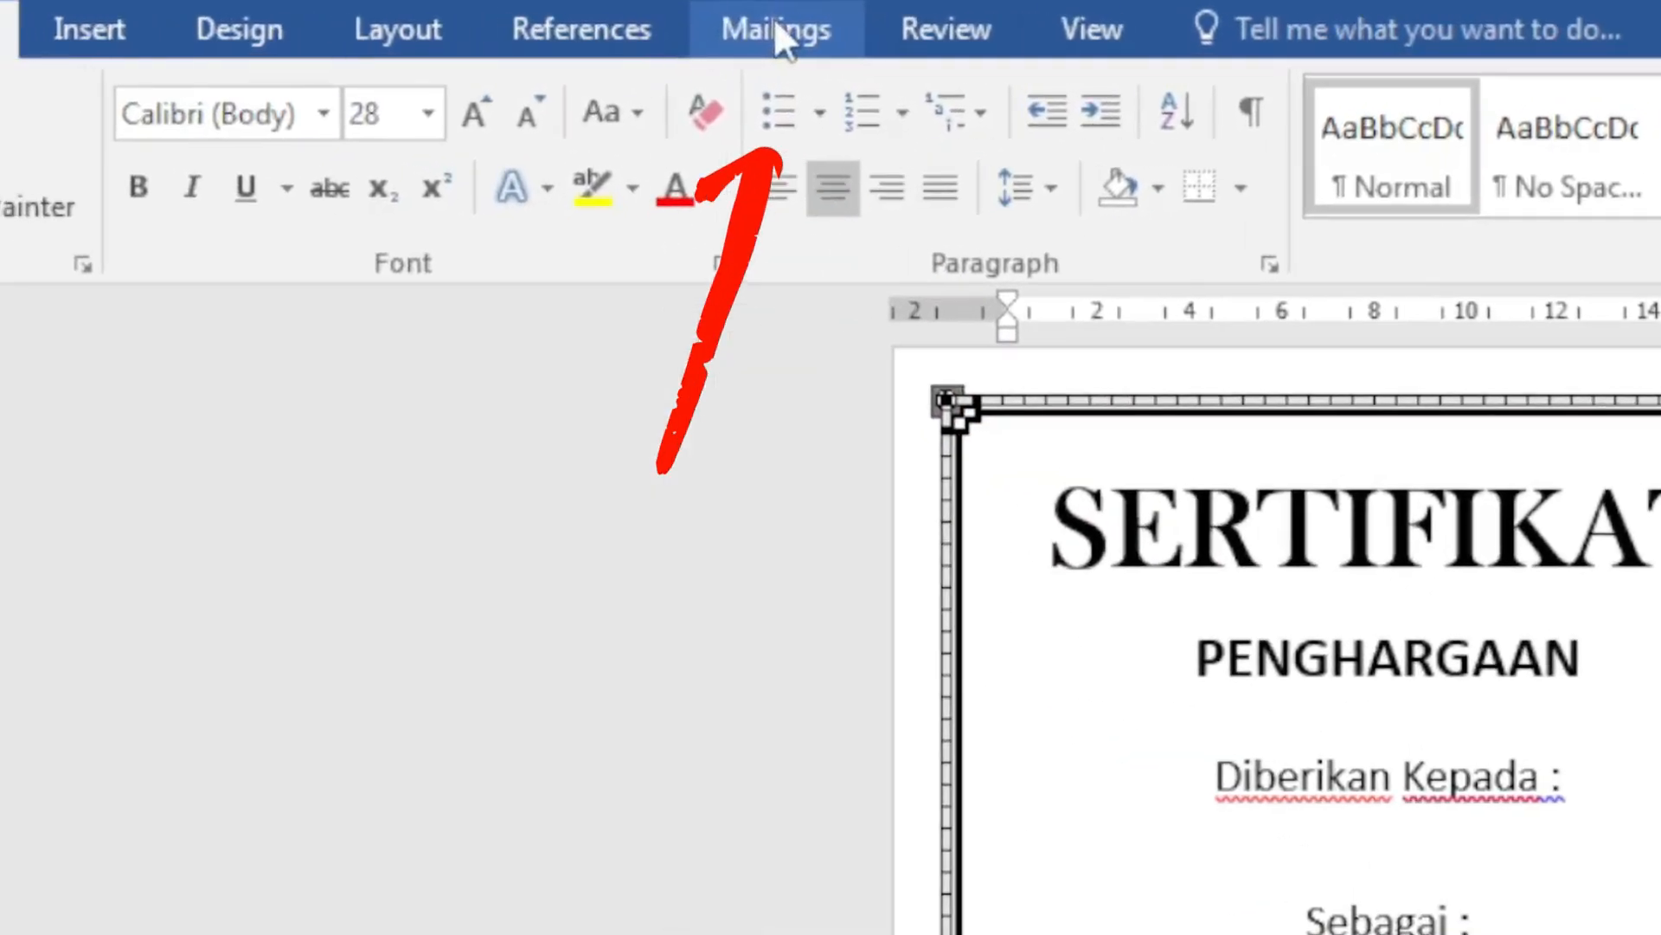
Step: Use Sheet1$ of Documents\data sertifikat.xlsx as the existing mail-merge recipient list
click(776, 35)
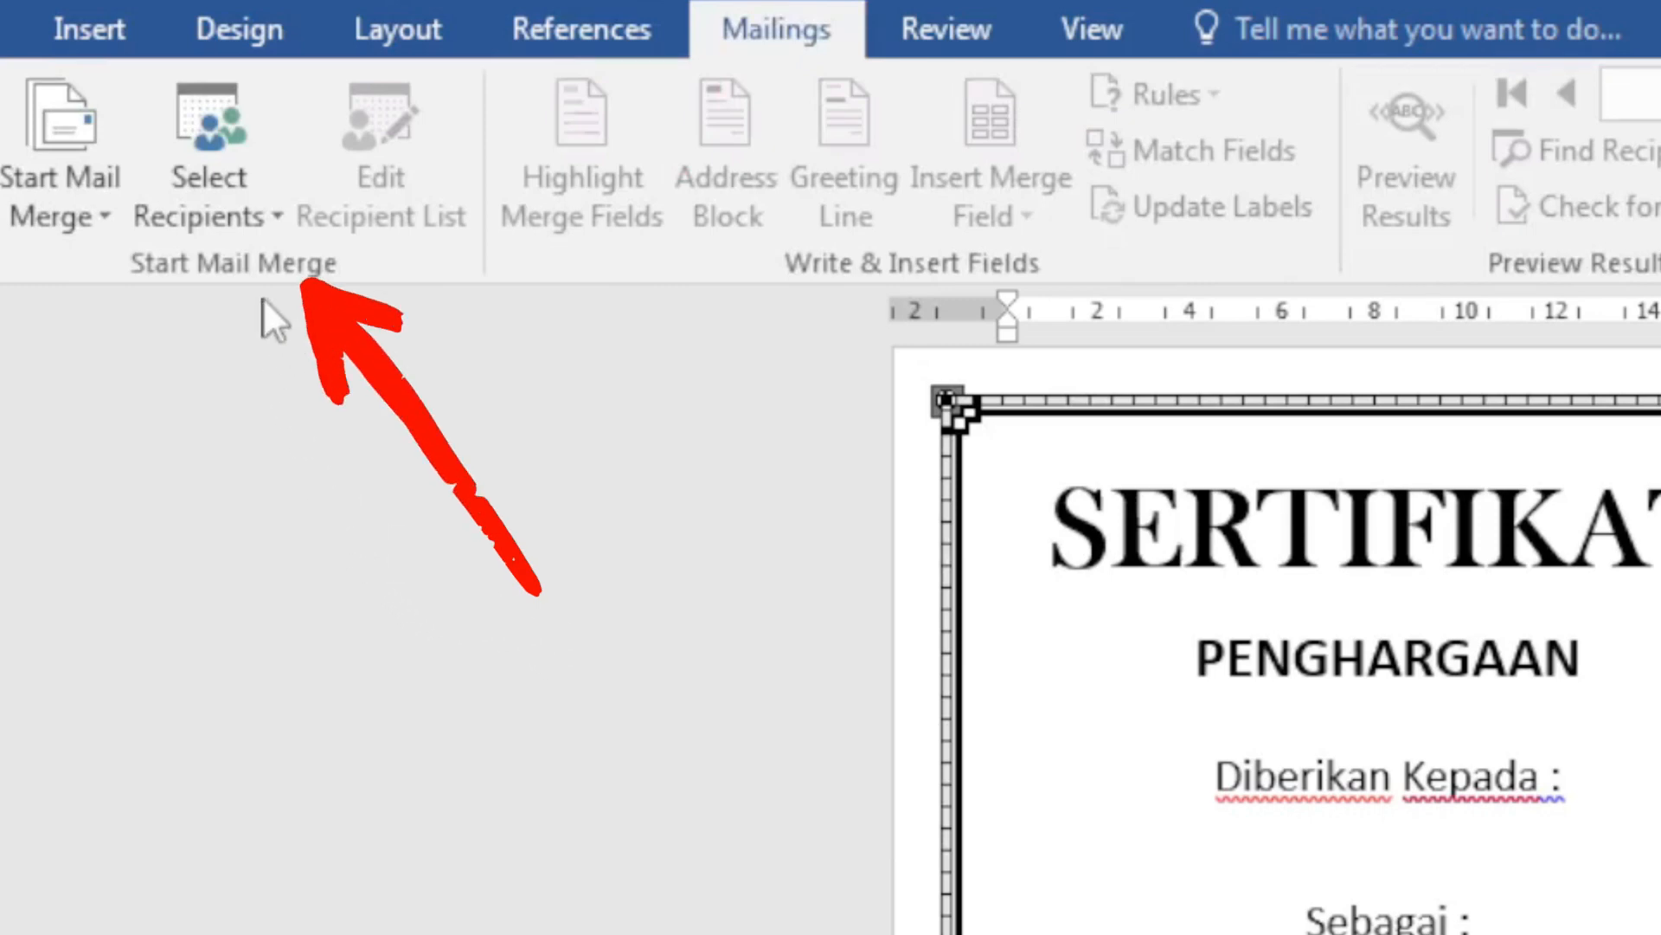
click(268, 214)
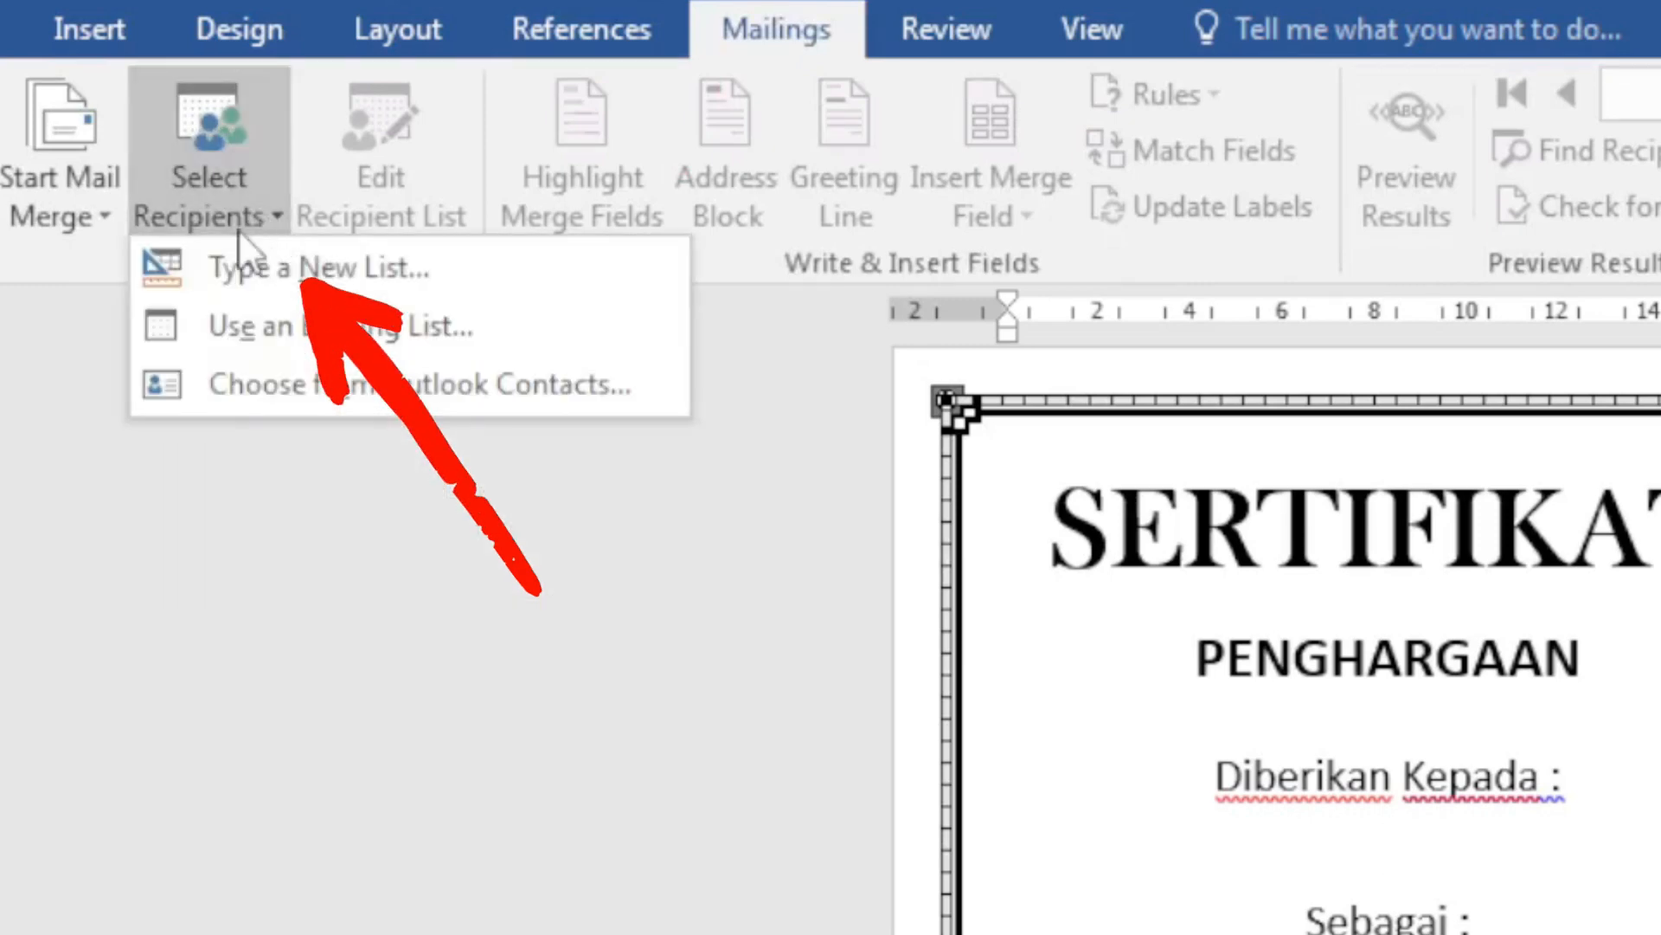
click(228, 334)
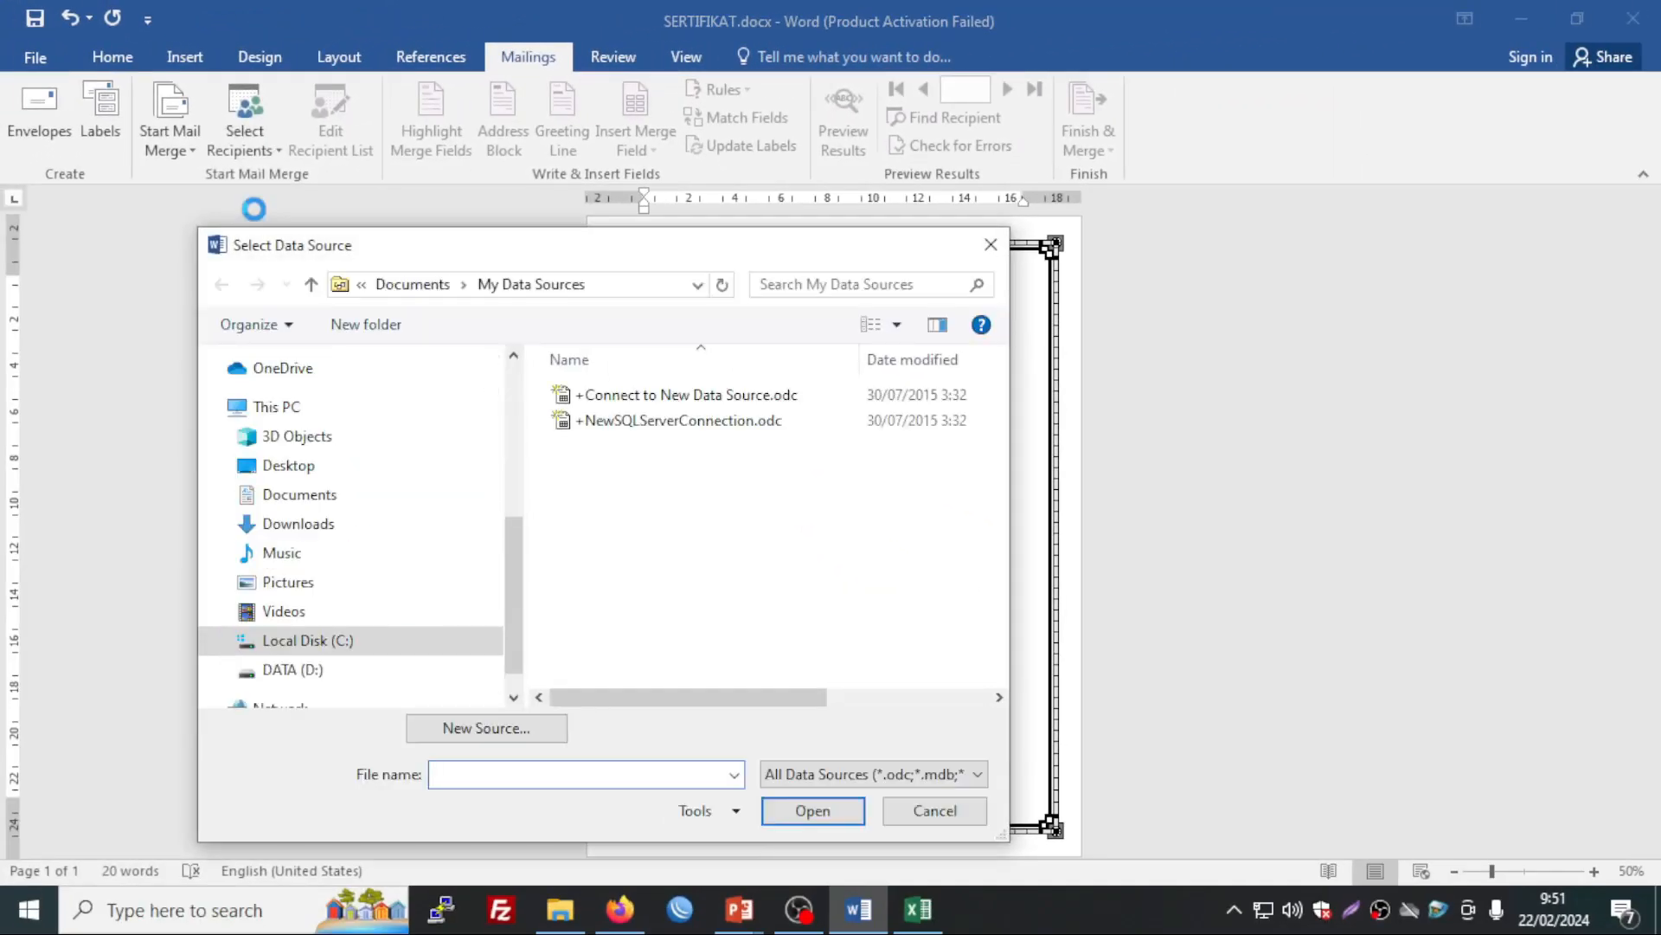
click(322, 500)
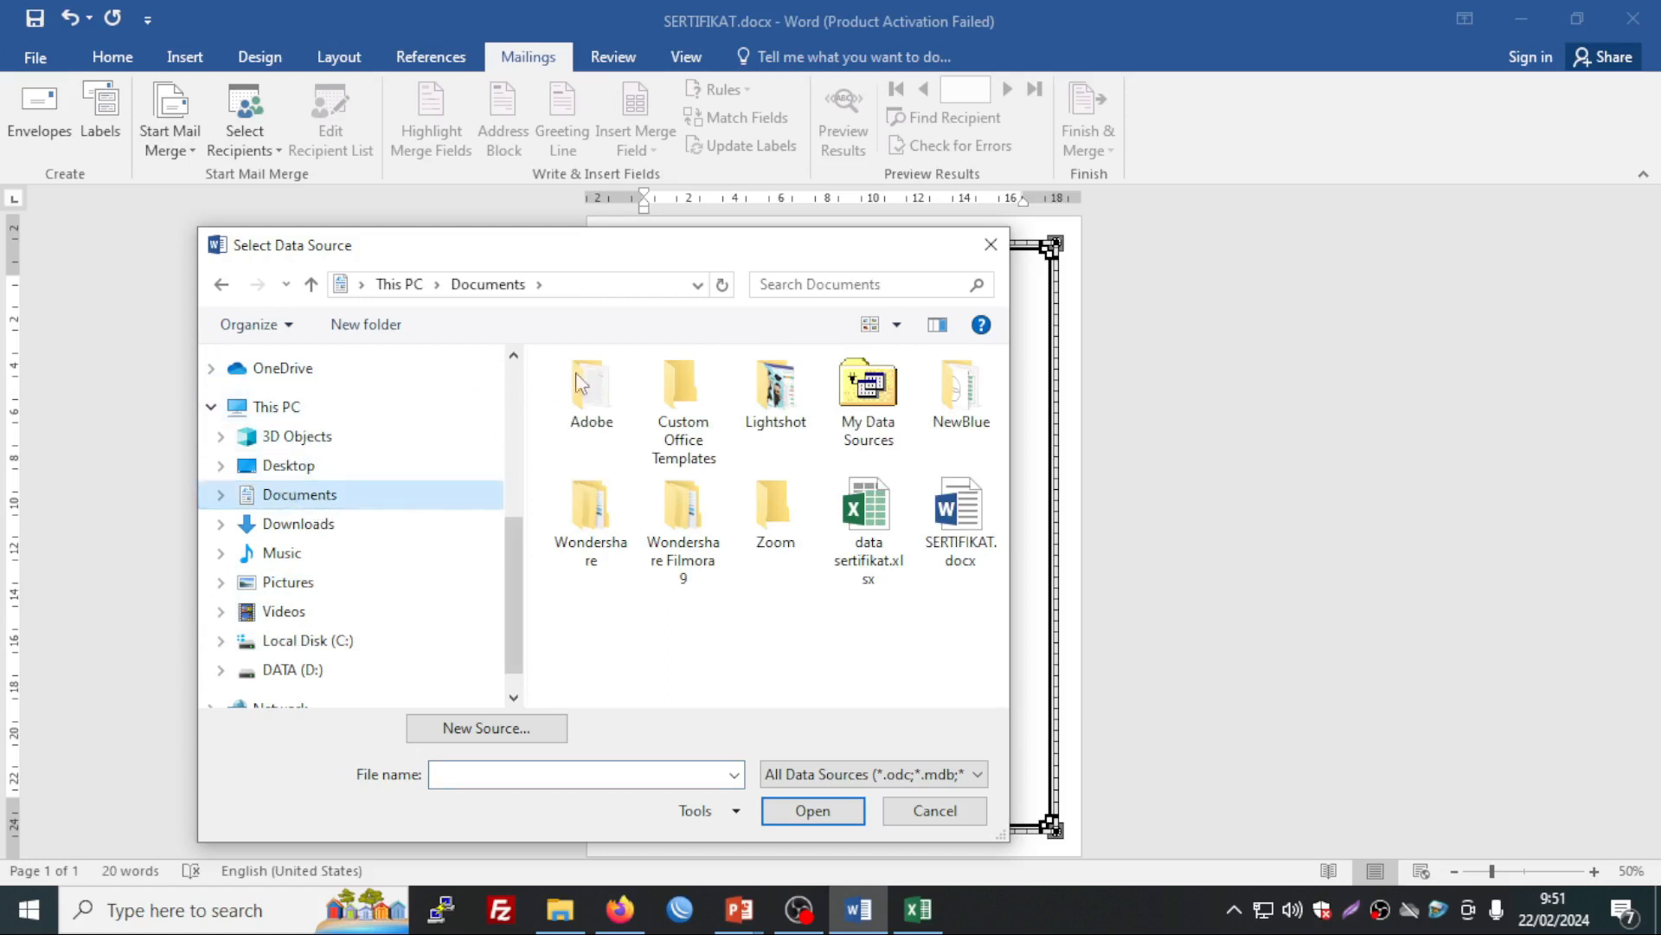
double_click(869, 511)
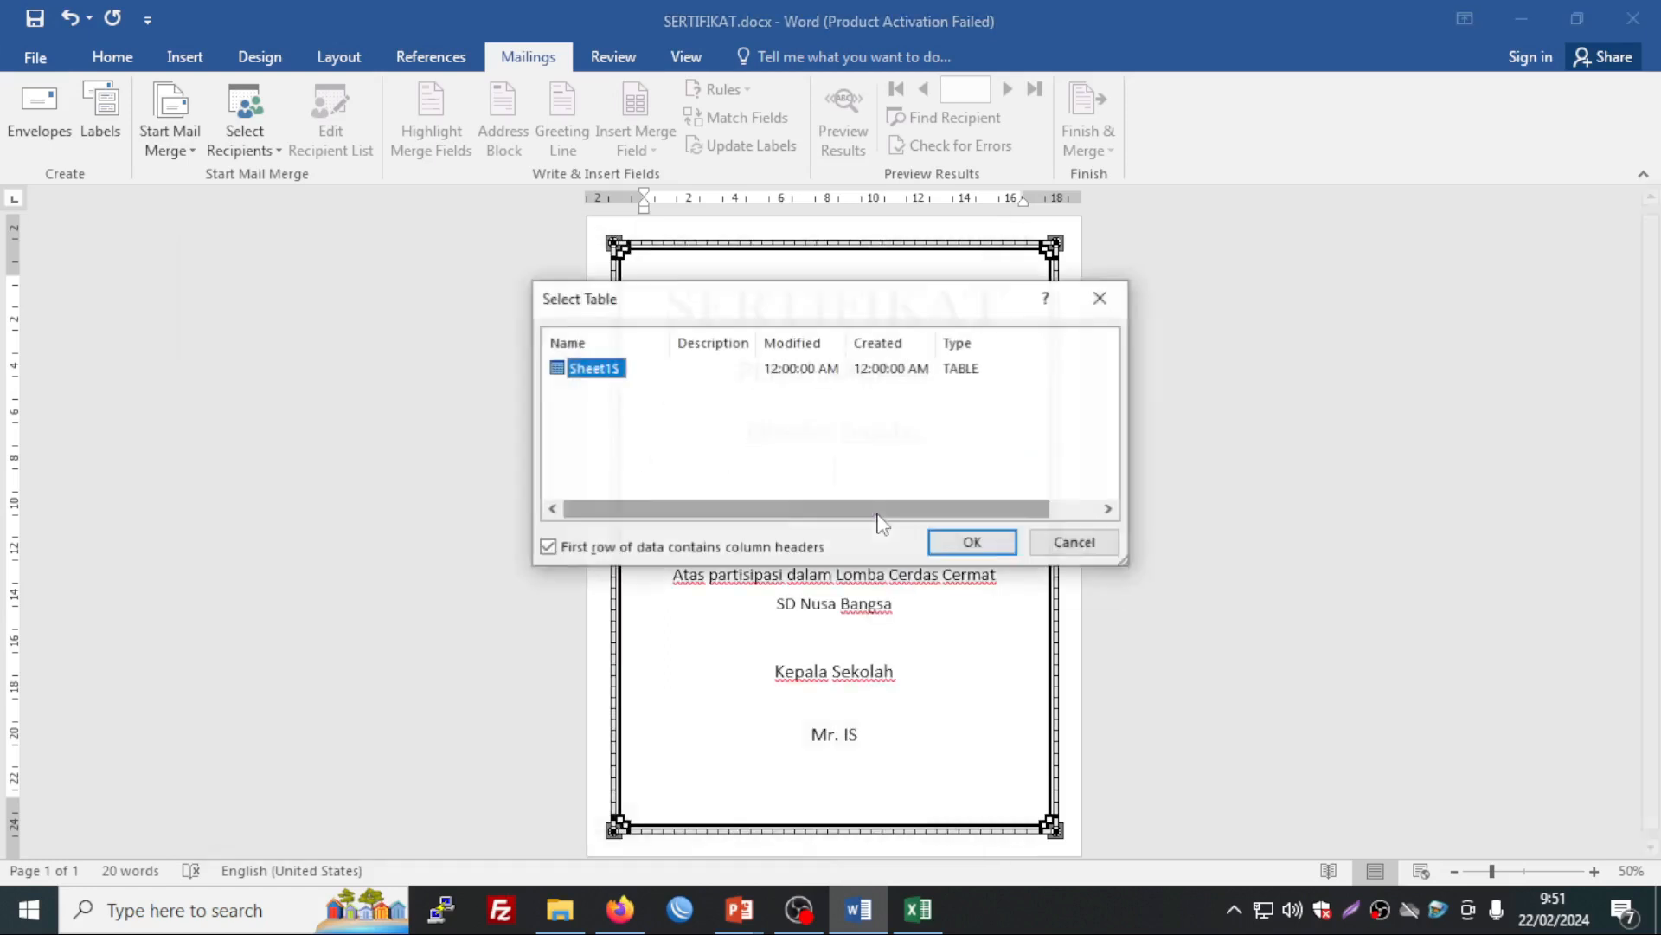
click(973, 543)
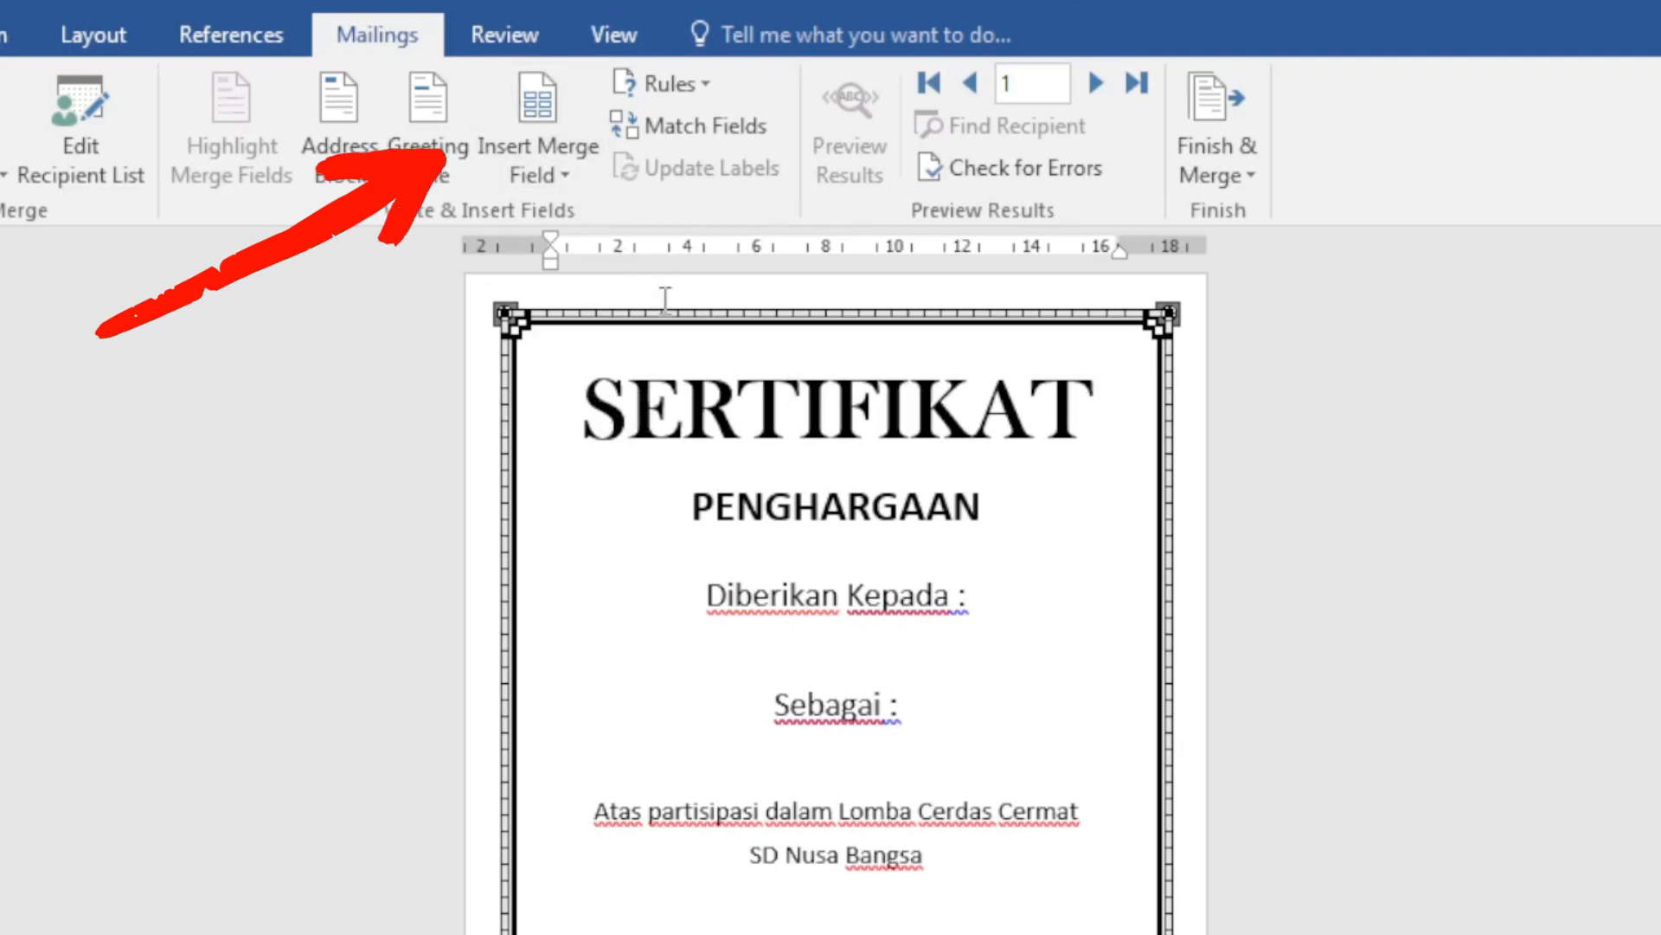
Step: Insert «NAMA» under 'Diberikan Kepada :' and «PREDIKAT» under 'Sebagai :', adding a blank line after
click(569, 178)
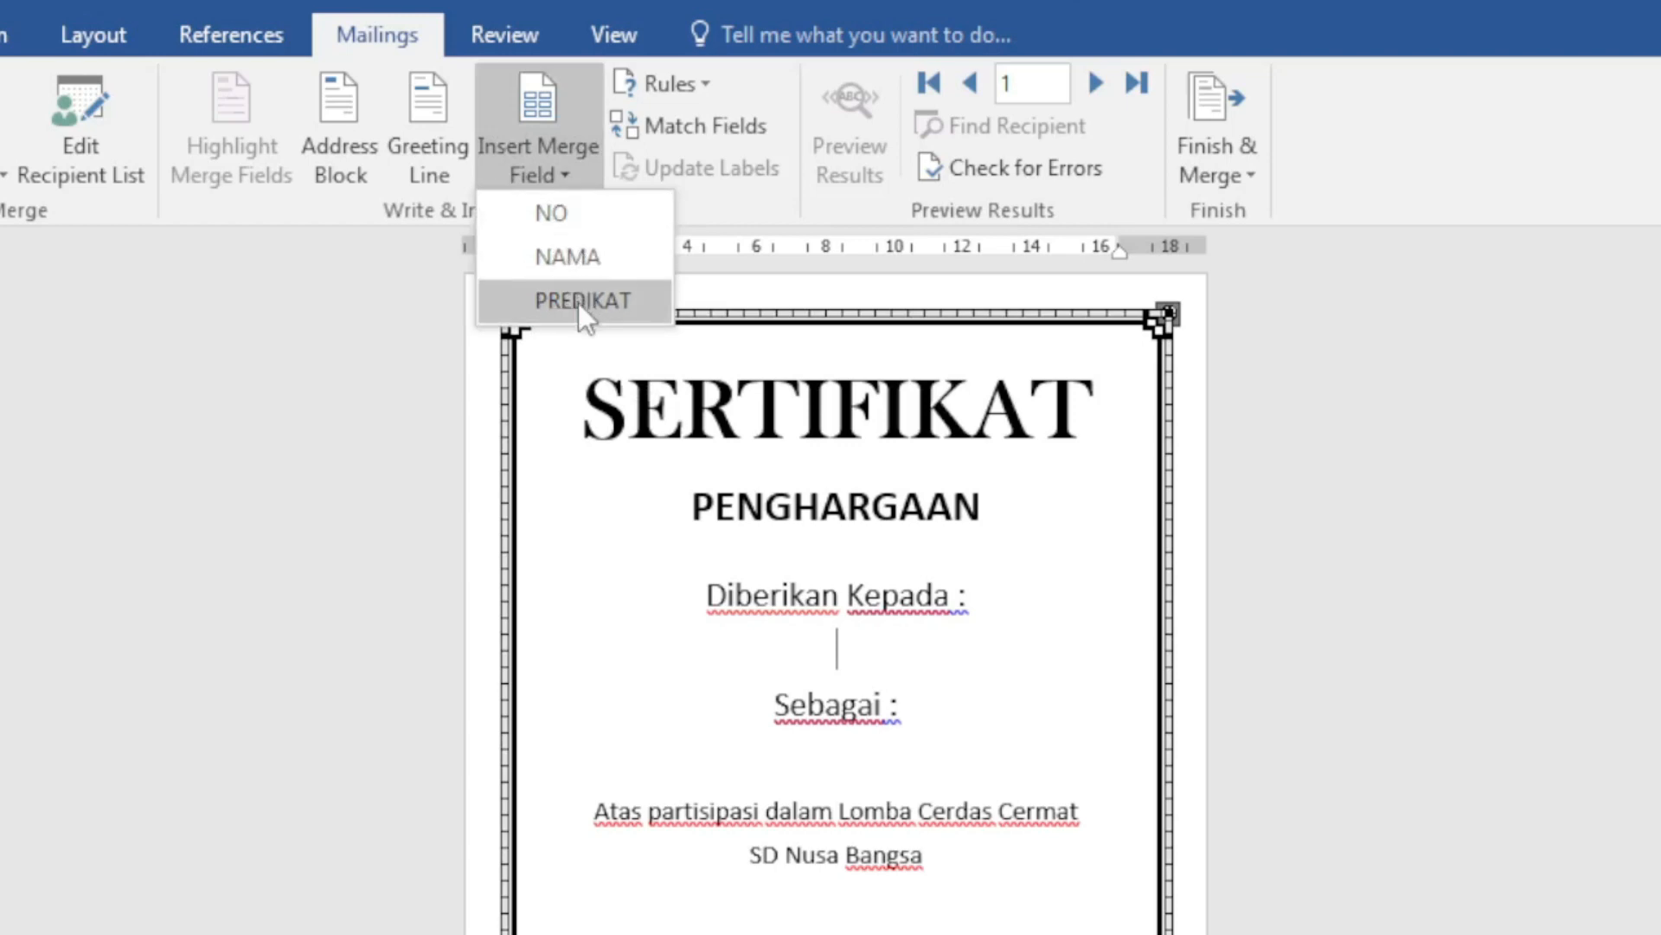
click(582, 256)
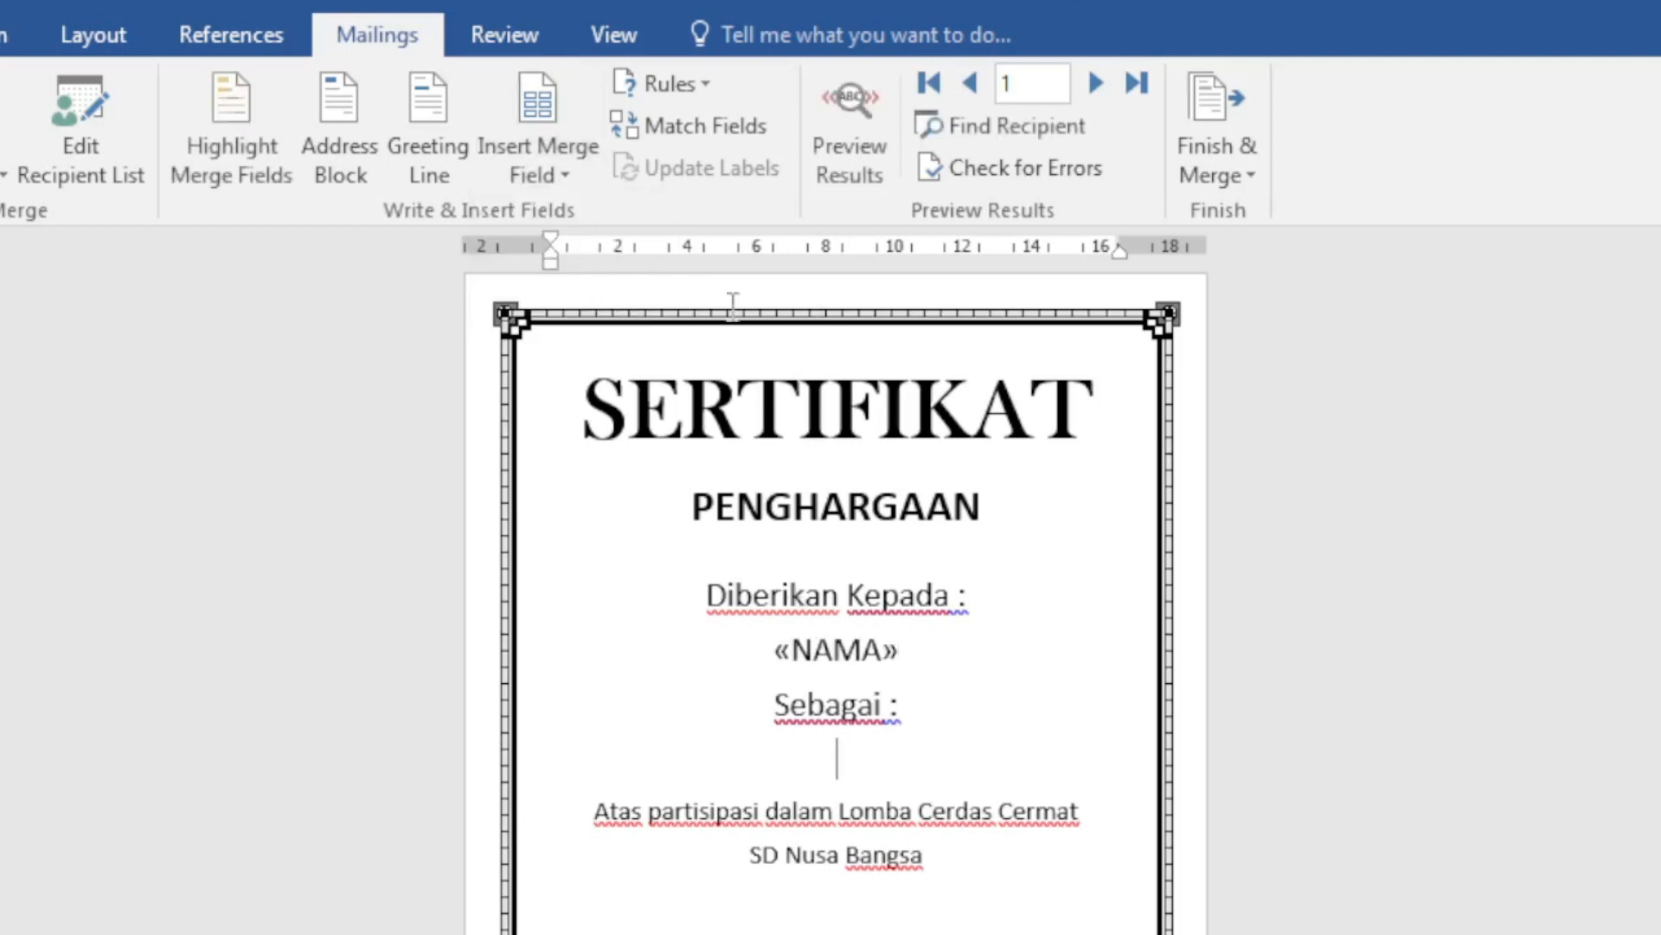
click(558, 180)
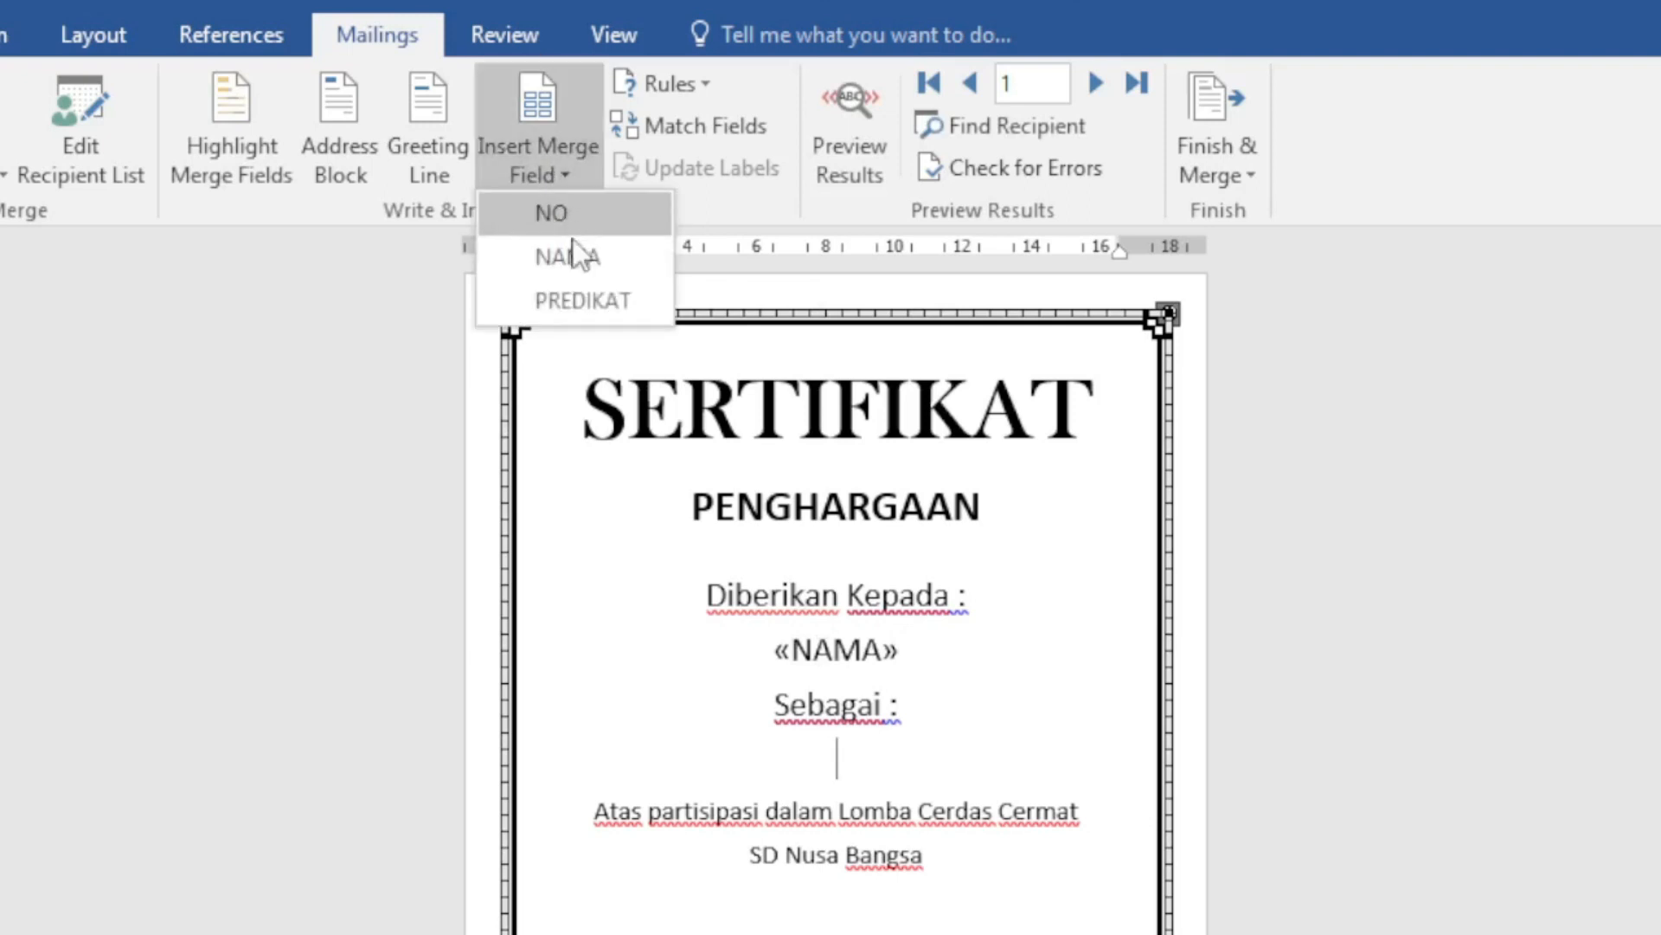
click(571, 301)
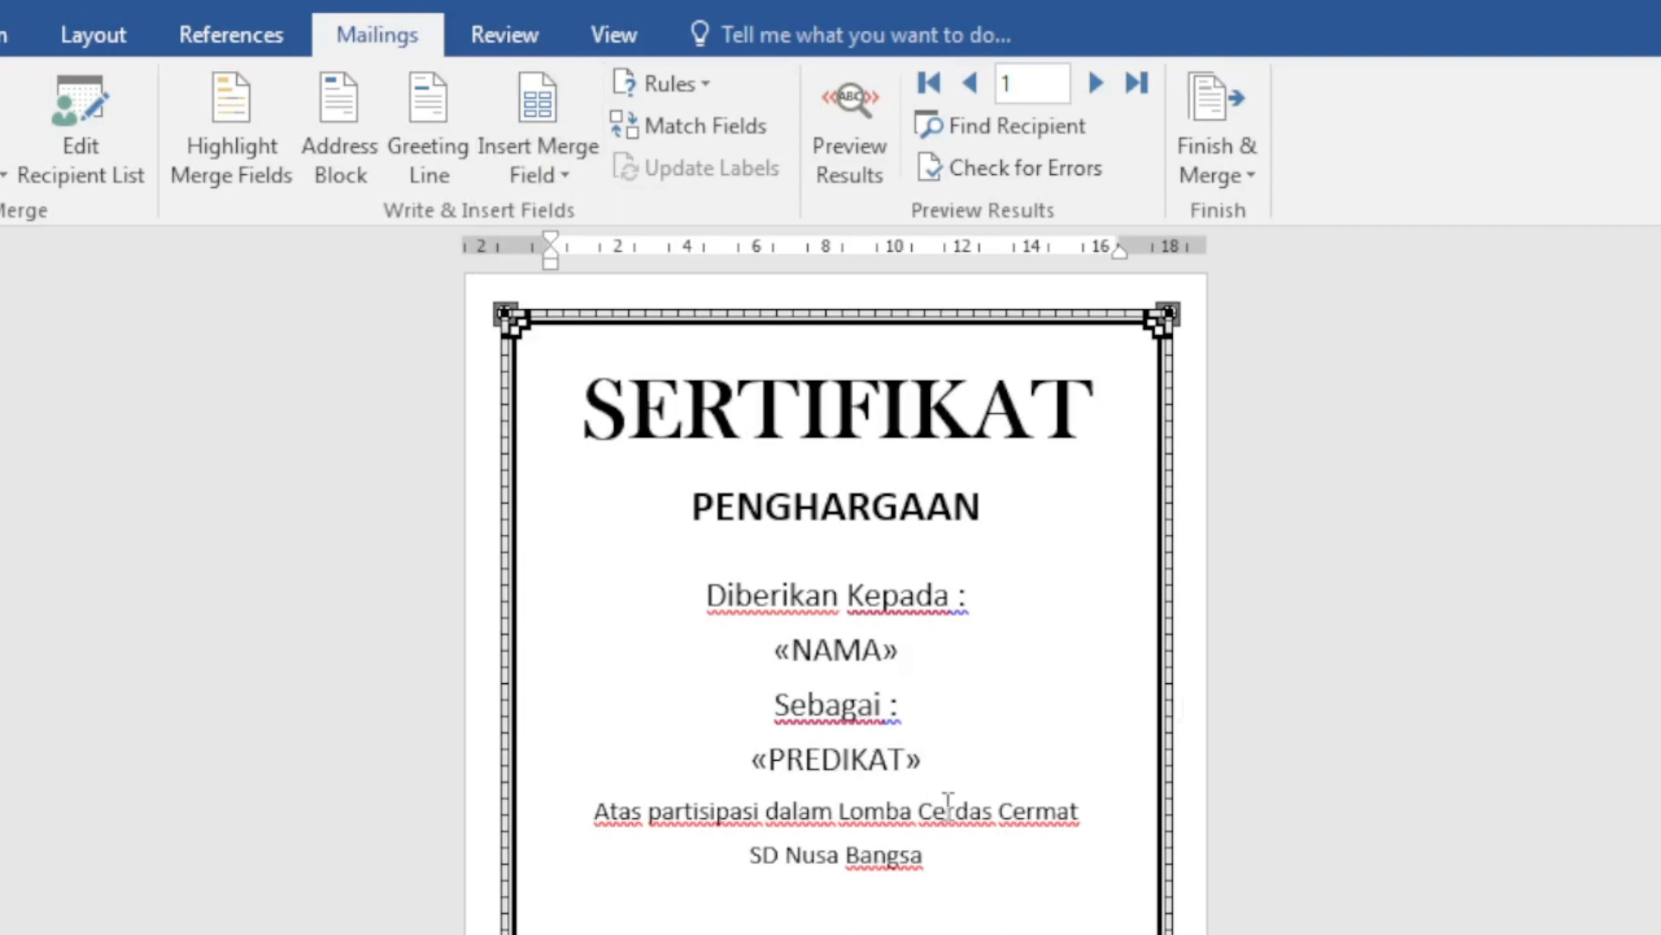
click(1037, 767)
key(Return)
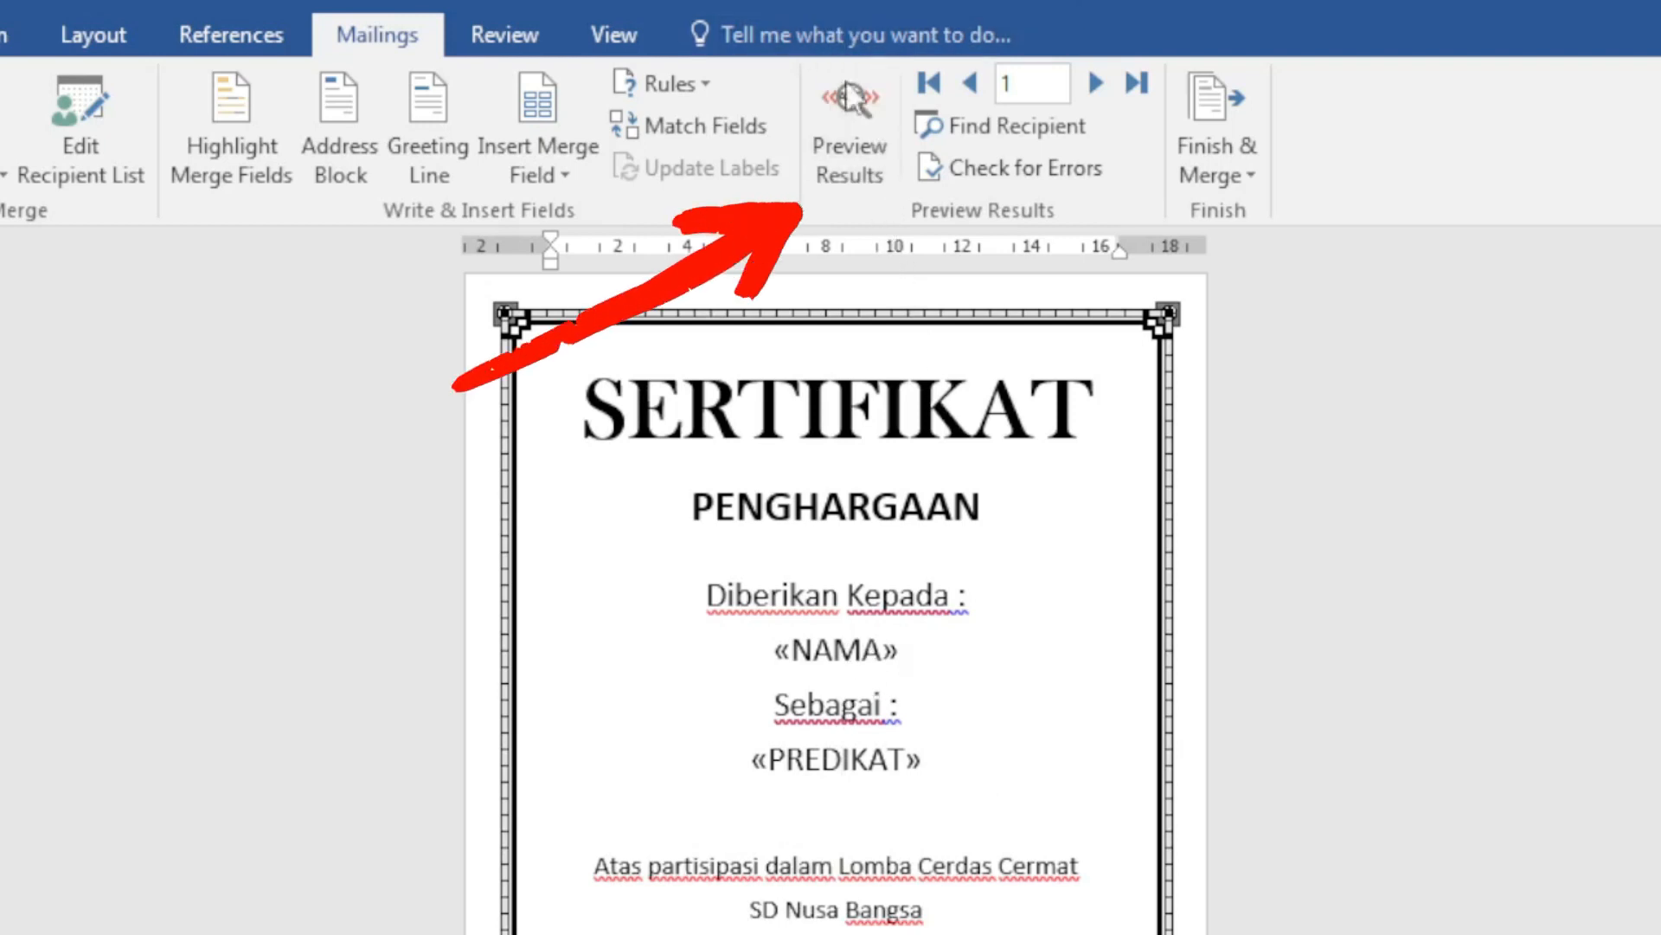
Step: Turn on Preview Results and compare records 1 and 2 against the spreadsheet
click(848, 123)
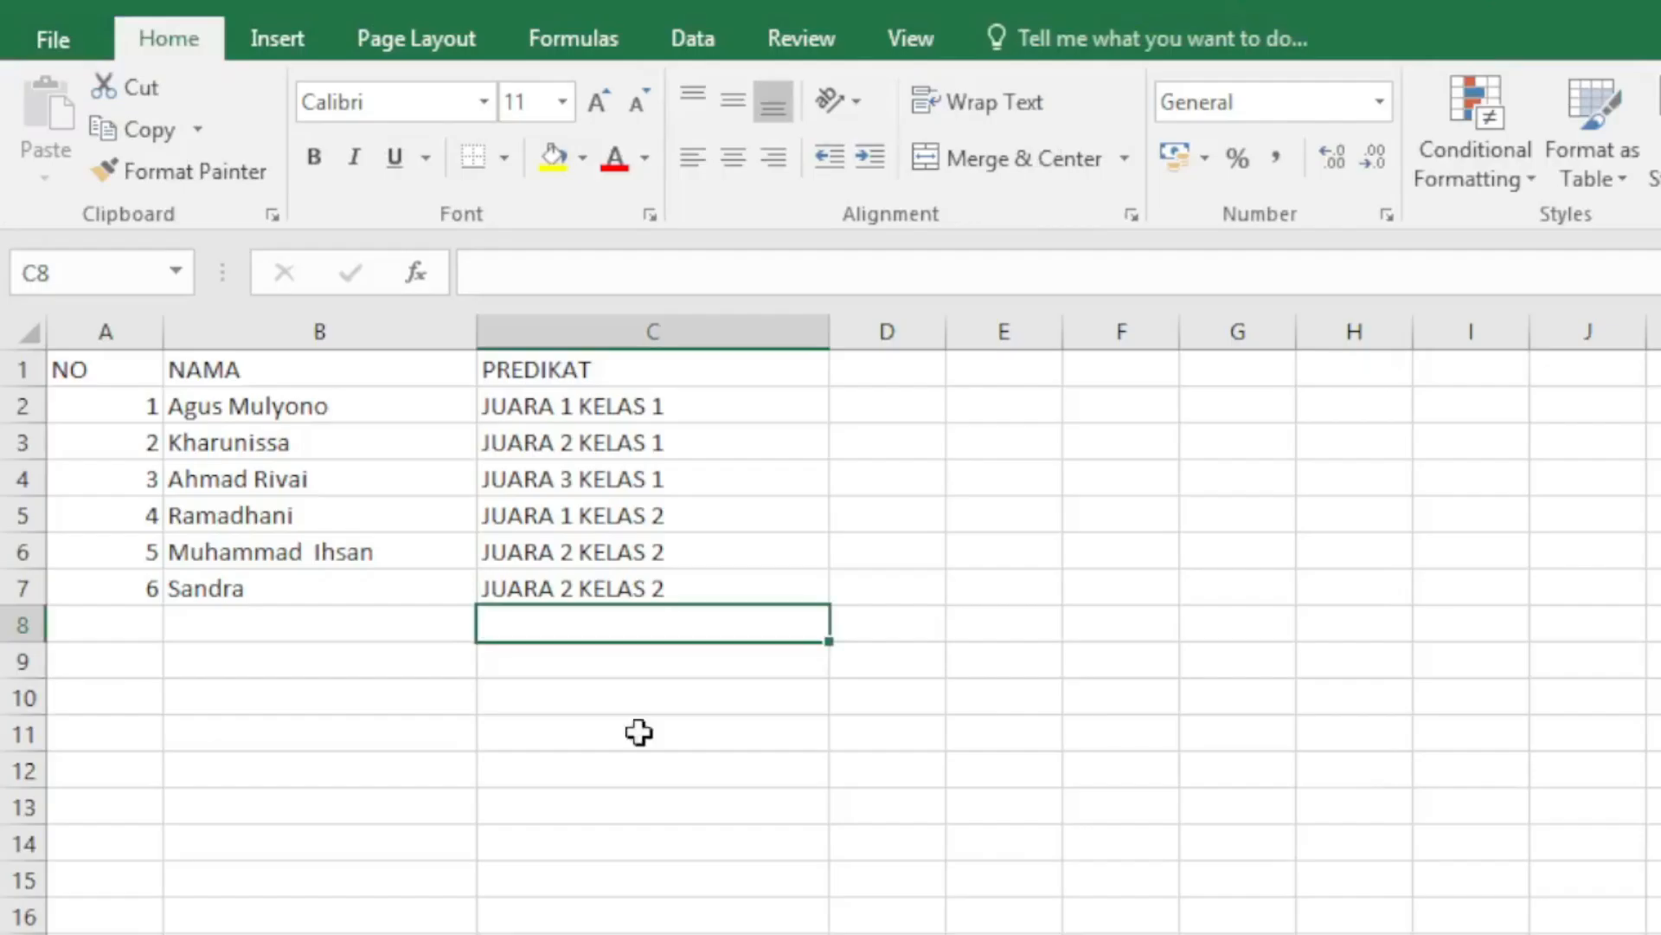
click(250, 416)
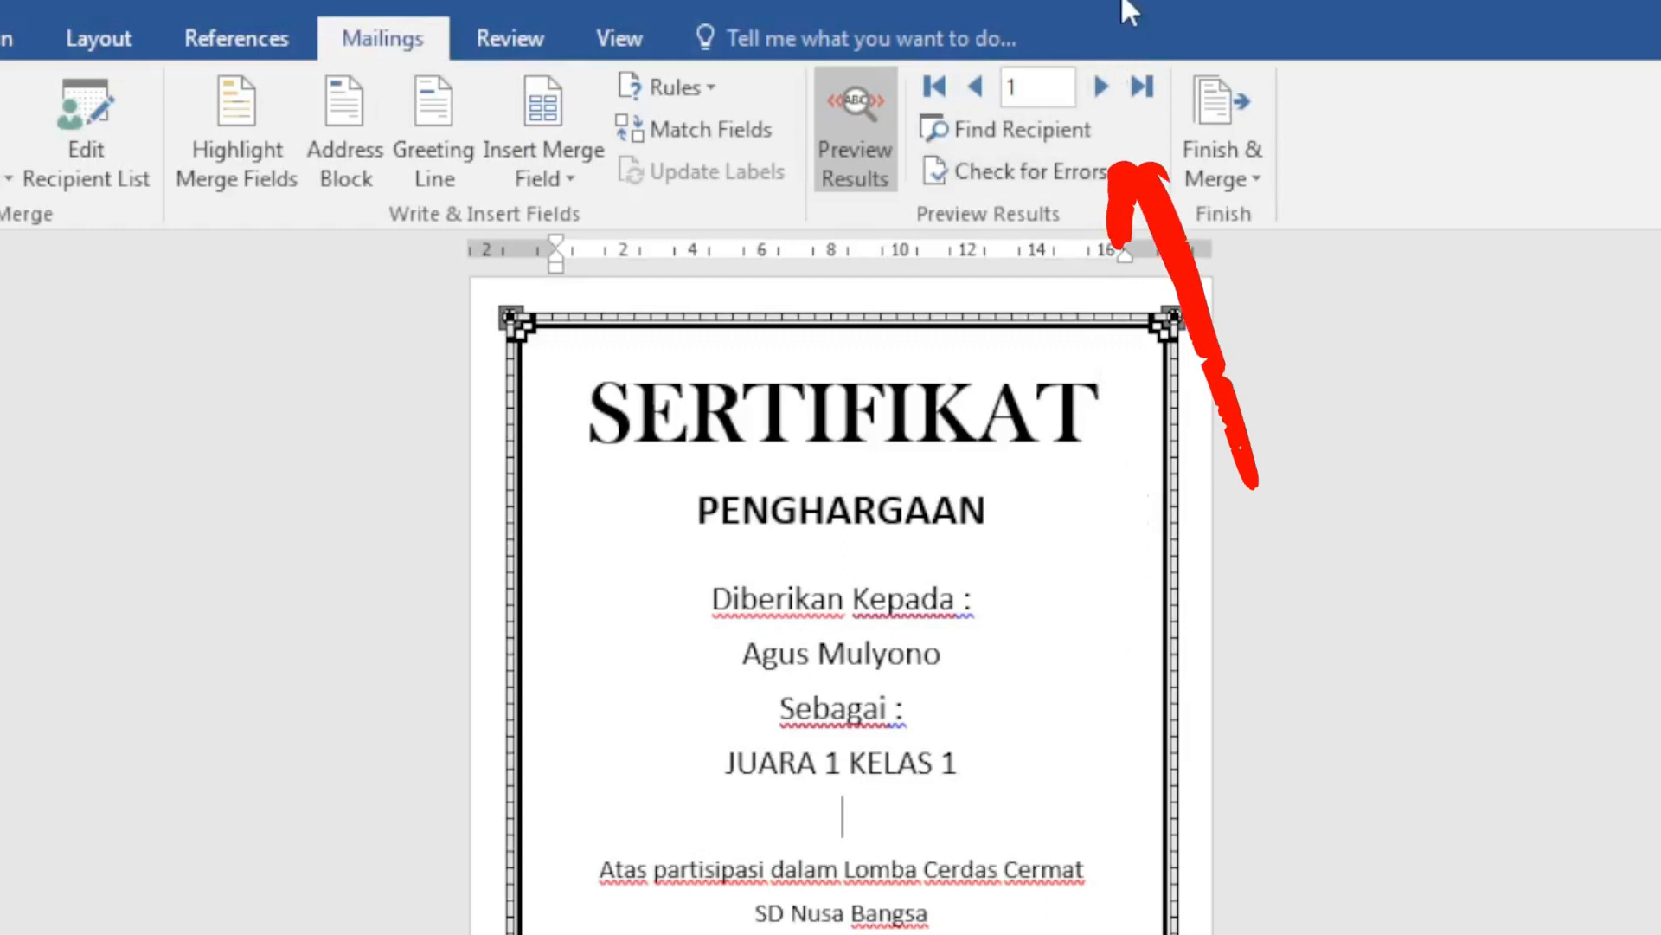
click(1099, 87)
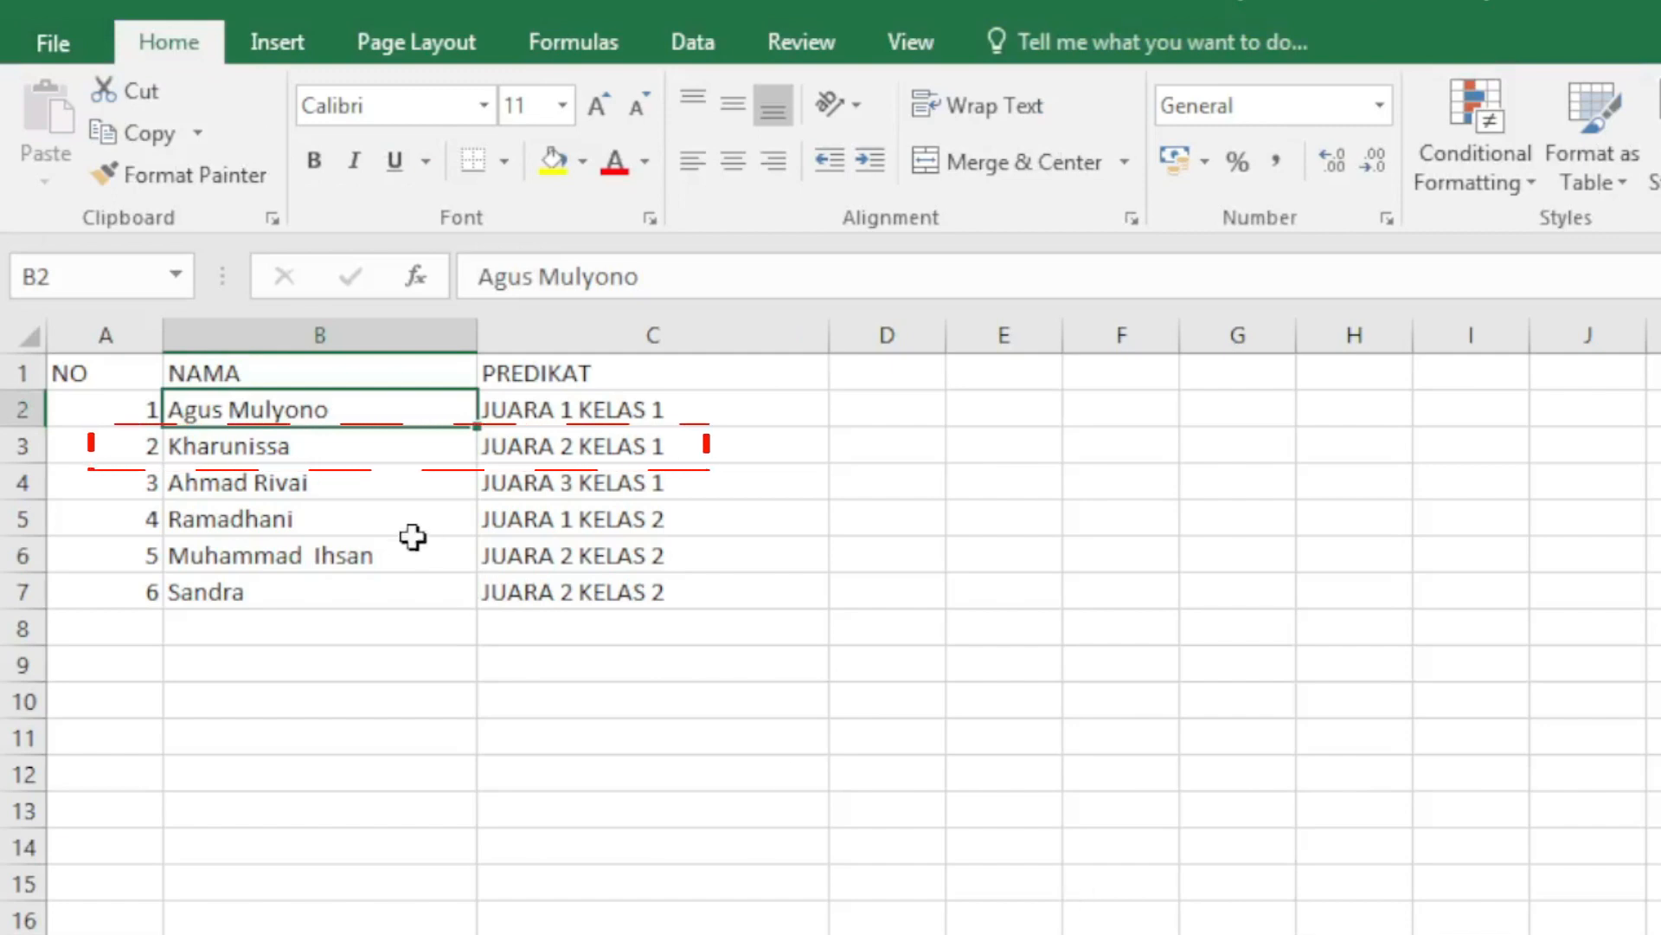
click(310, 446)
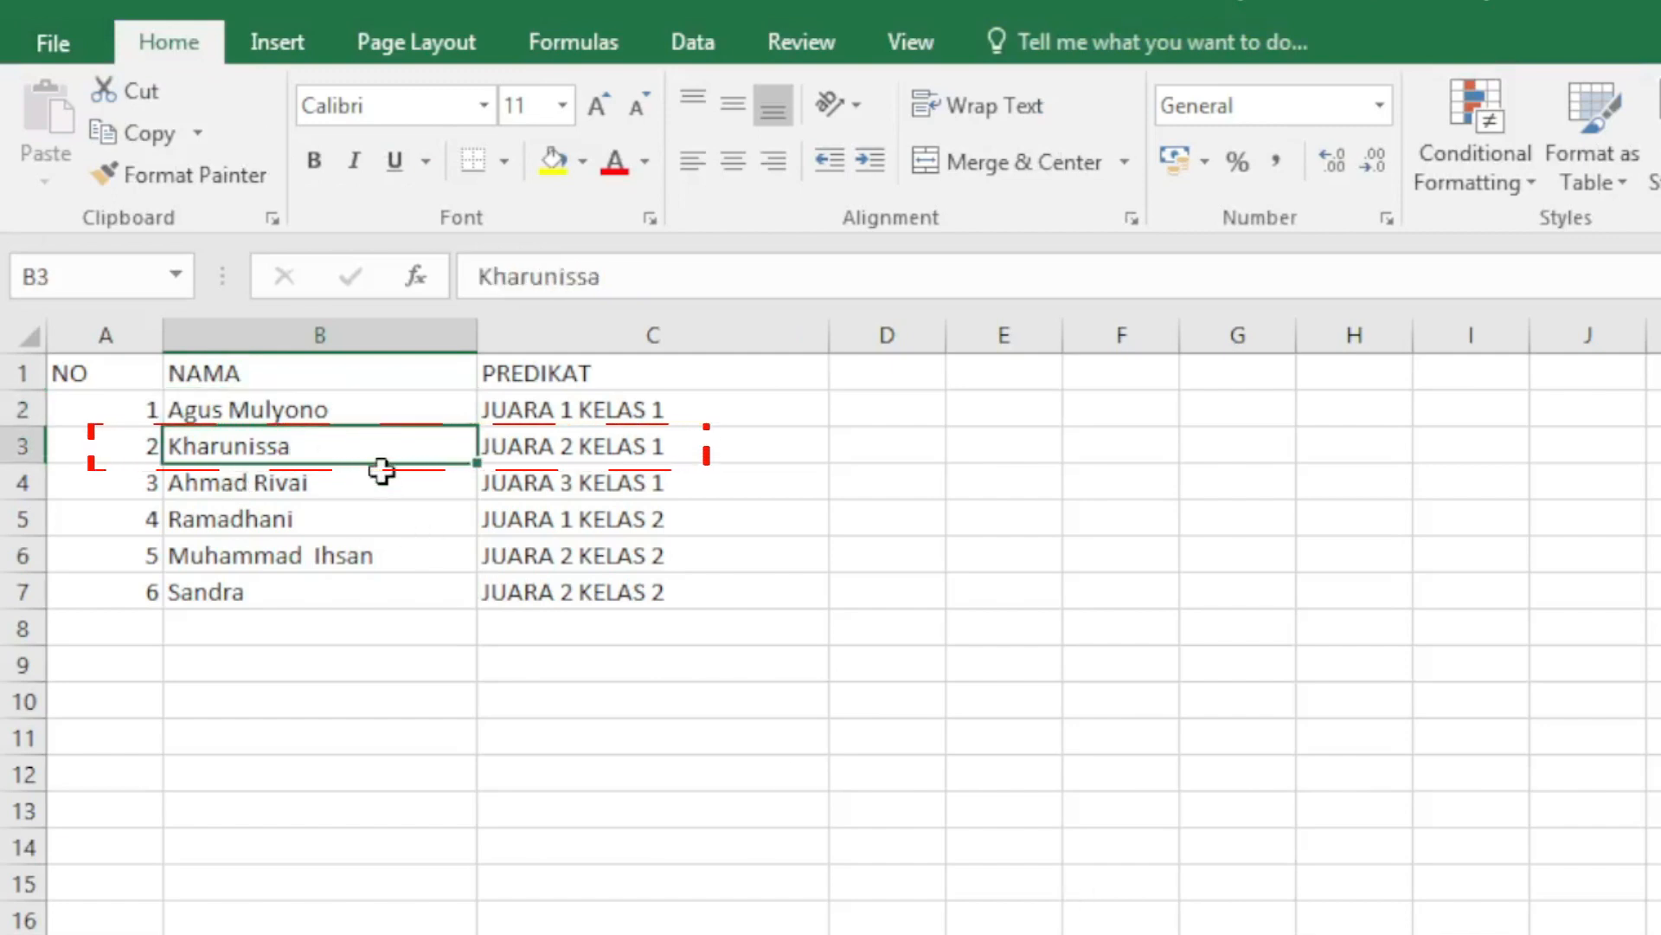
click(506, 443)
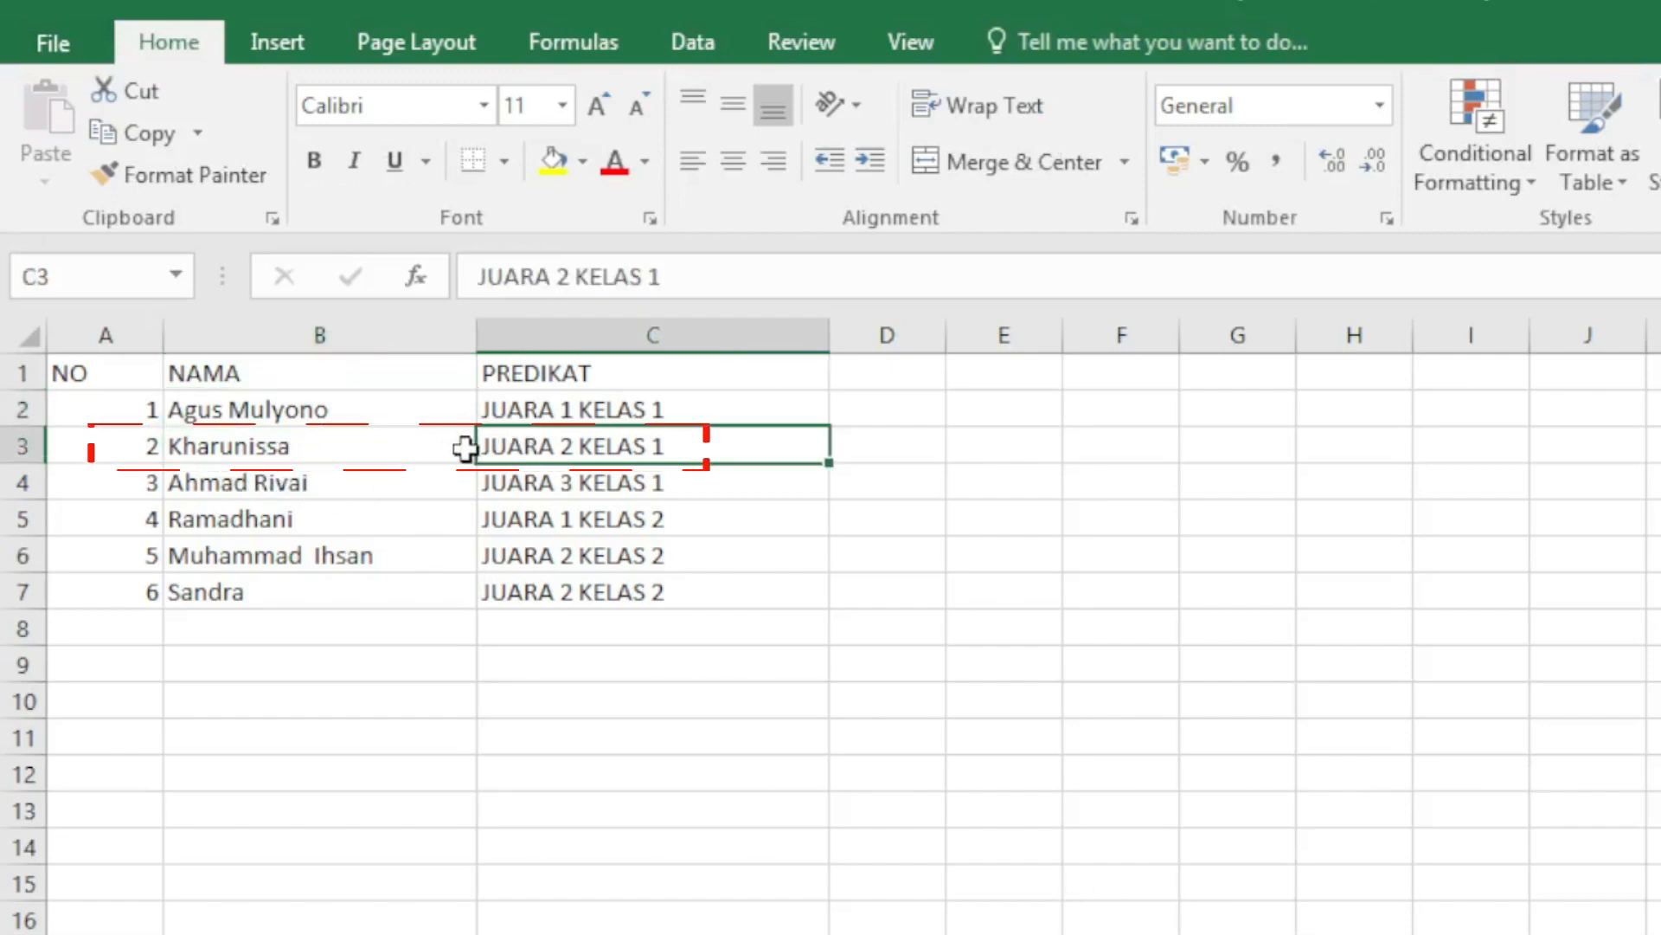
click(434, 446)
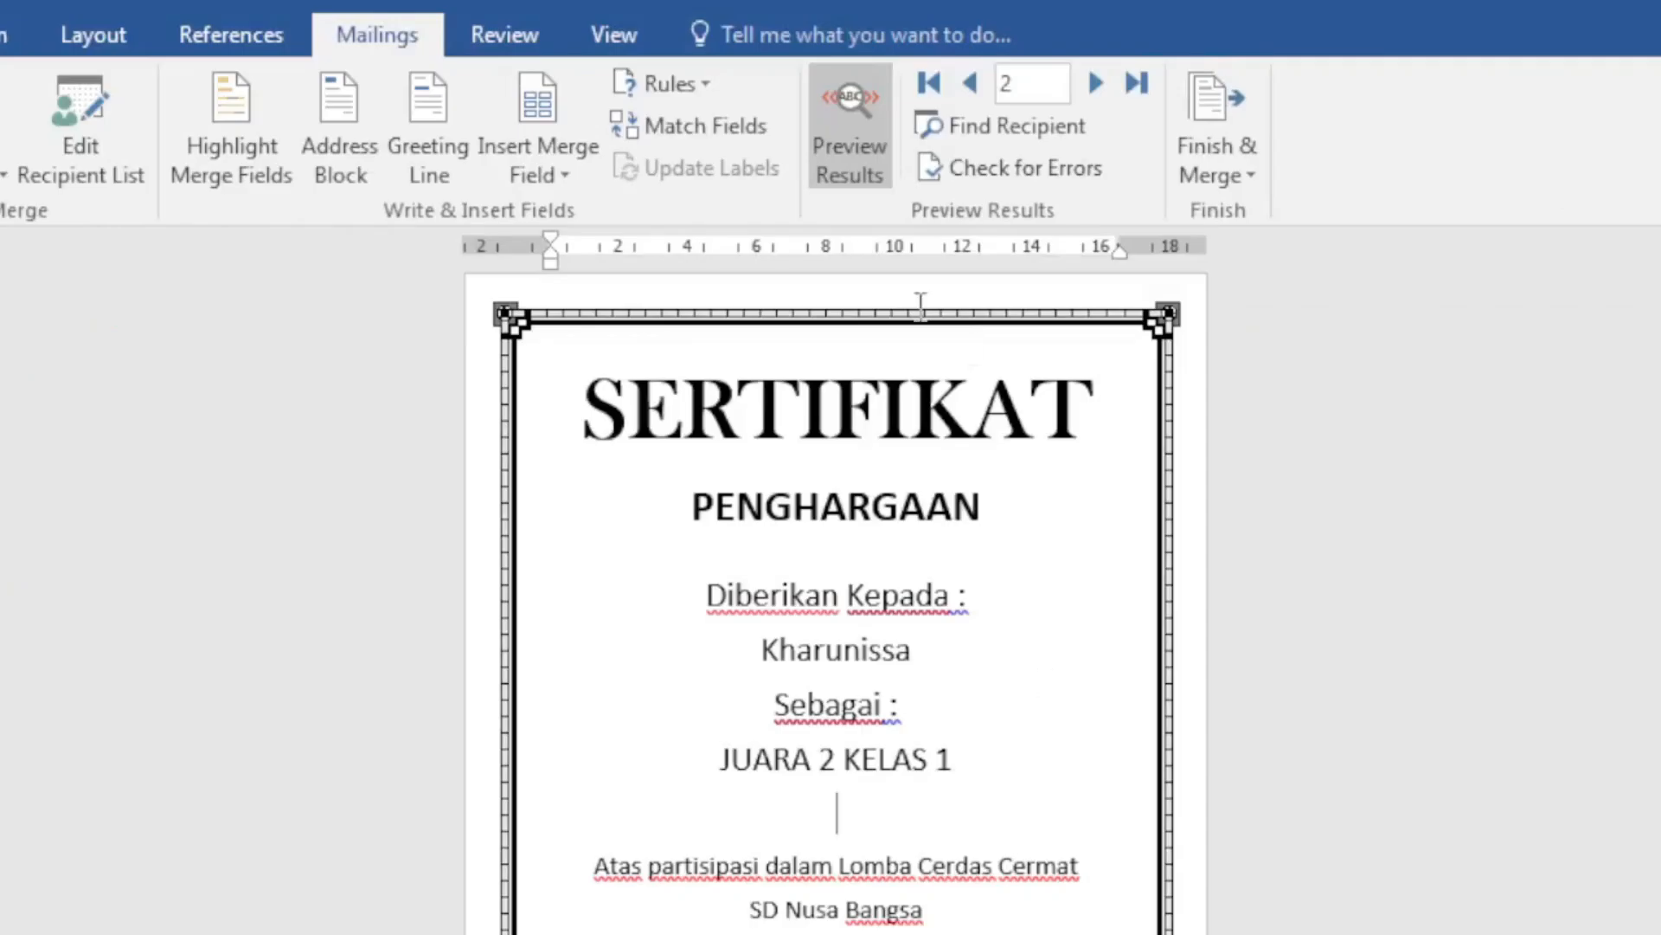
Step: Browse to the last record, return to record 1, refresh the preview and select the name
click(1098, 82)
click(1098, 81)
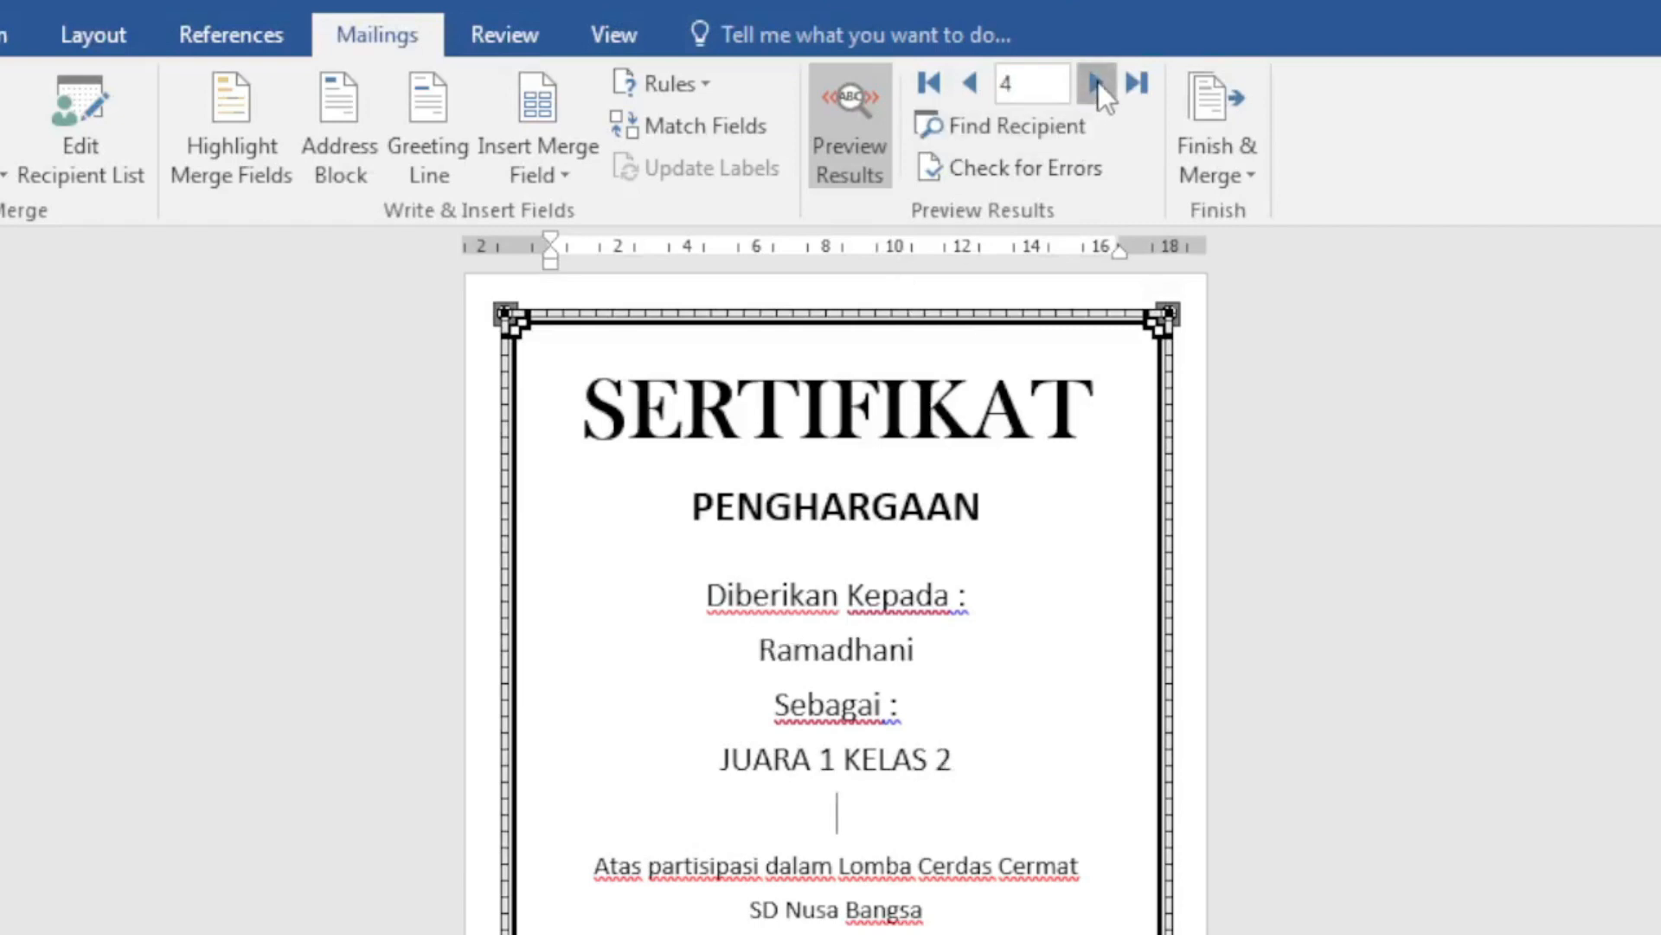
click(1098, 82)
click(1098, 81)
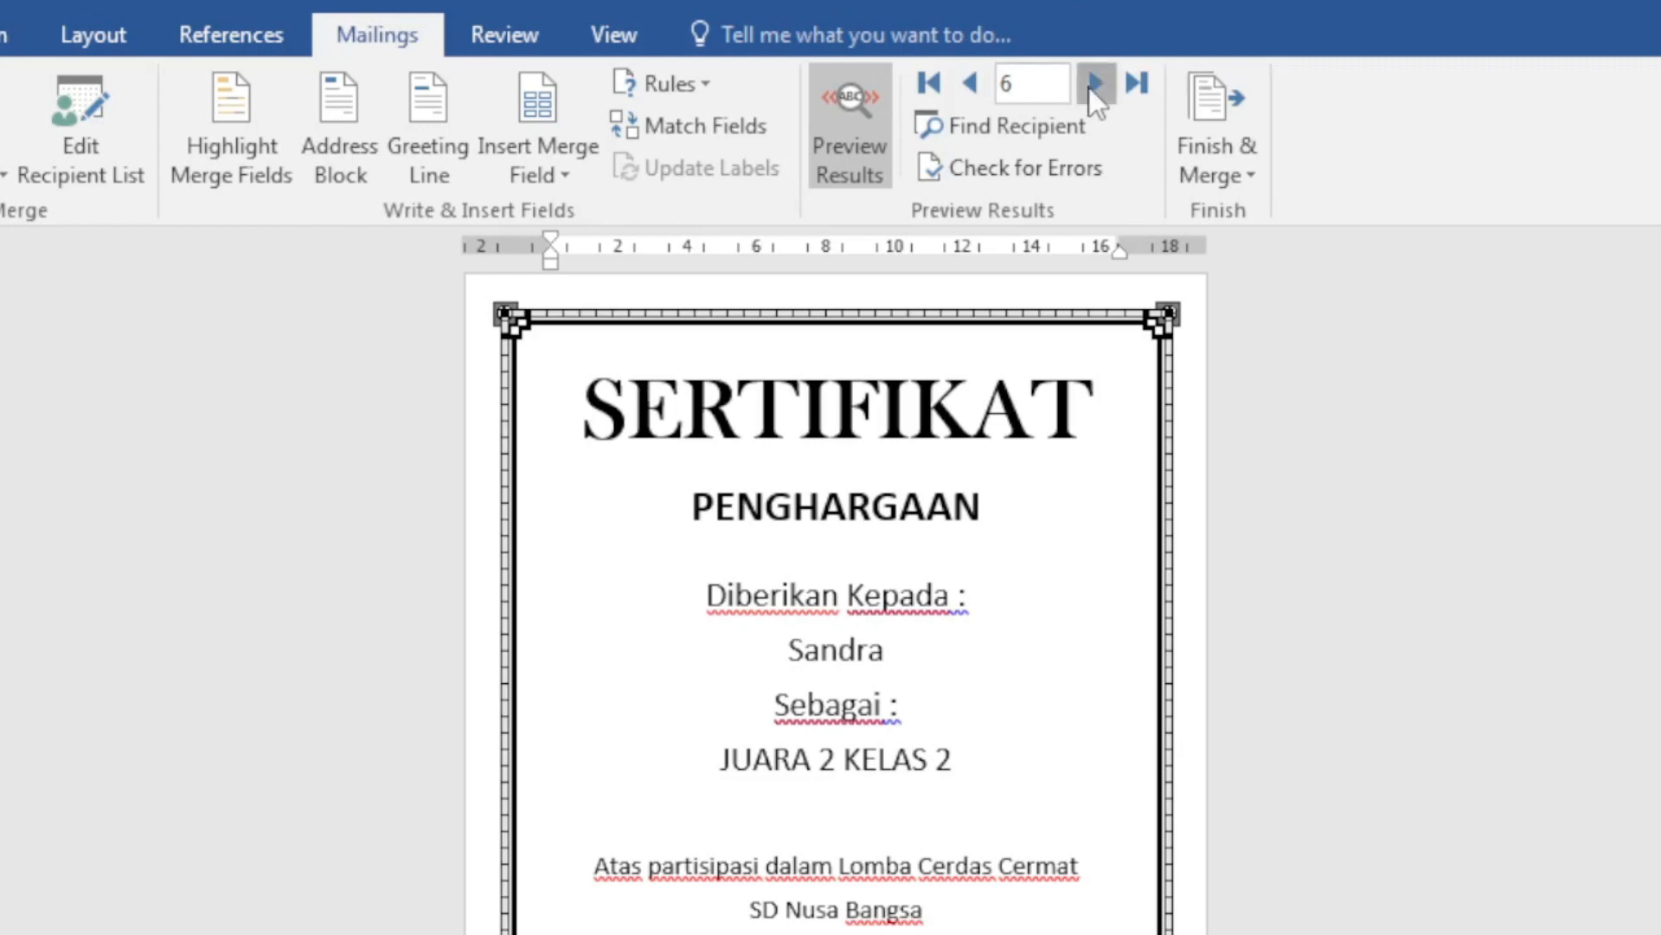
click(971, 81)
click(971, 82)
click(931, 85)
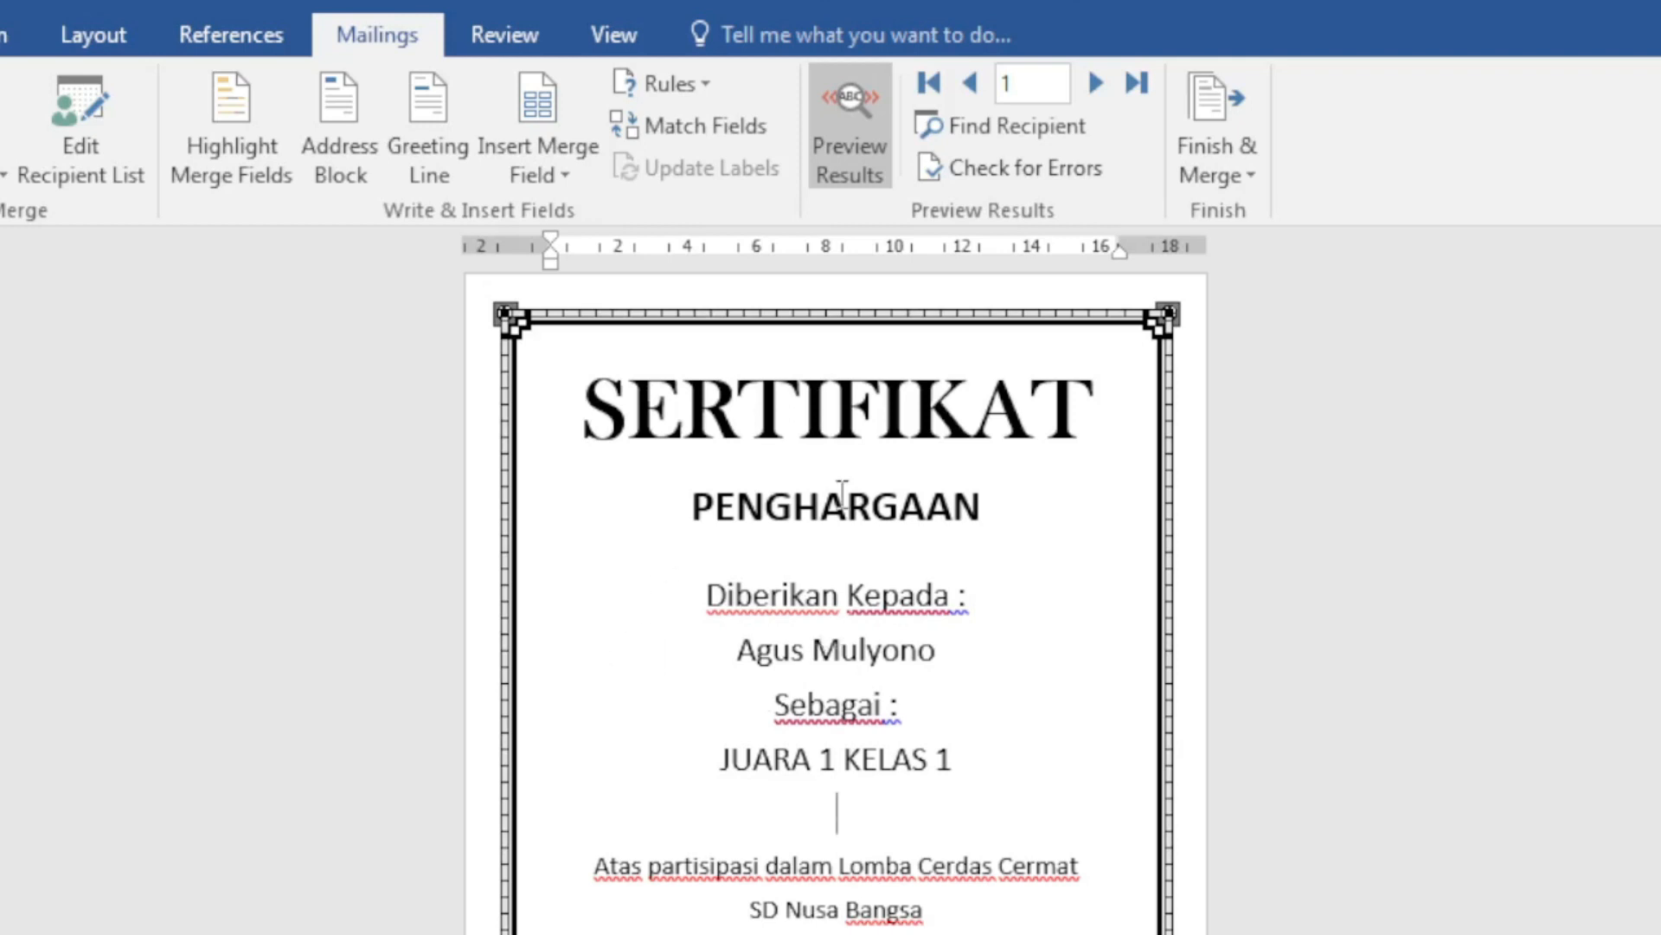
click(846, 131)
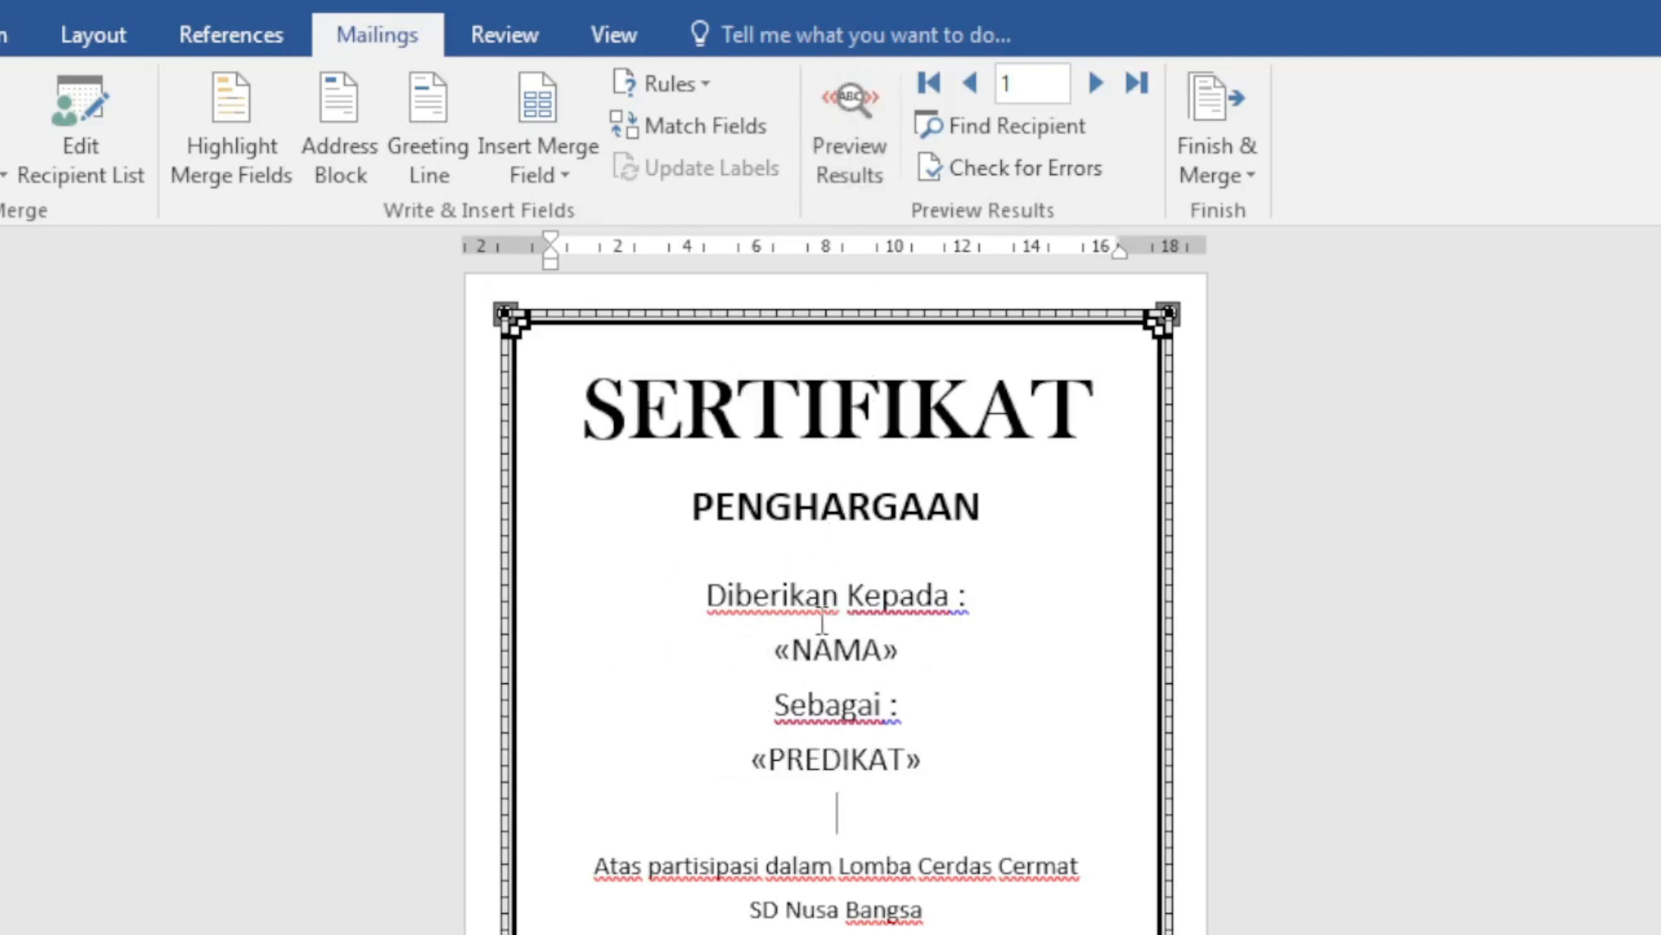
click(870, 107)
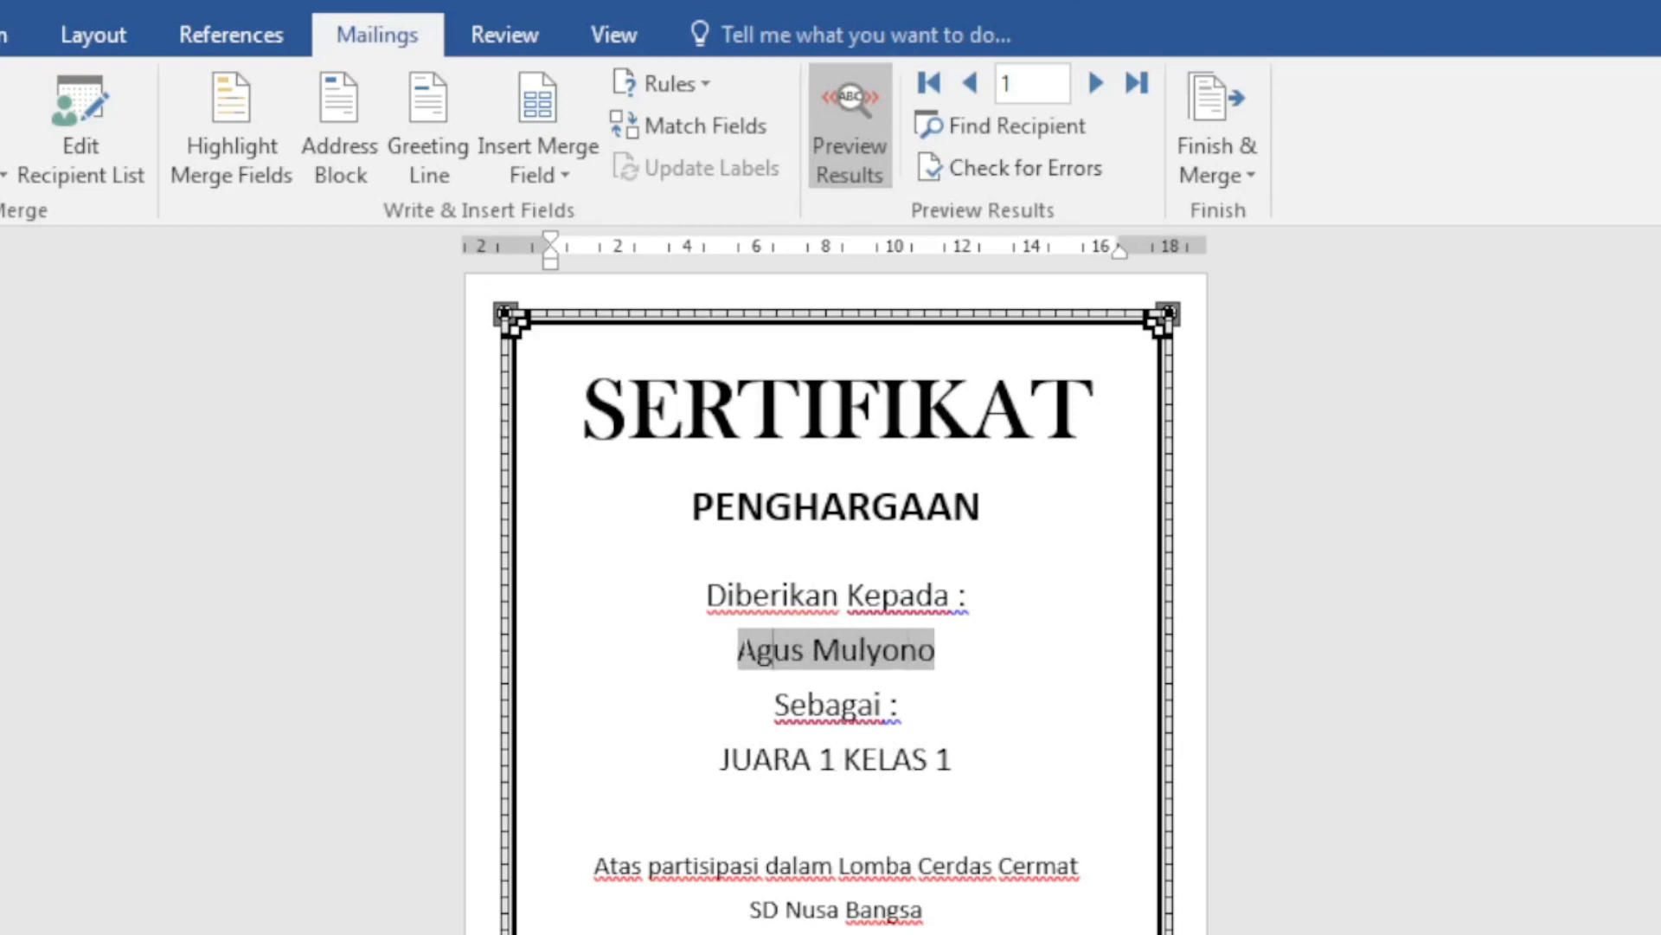
drag(742, 651, 936, 681)
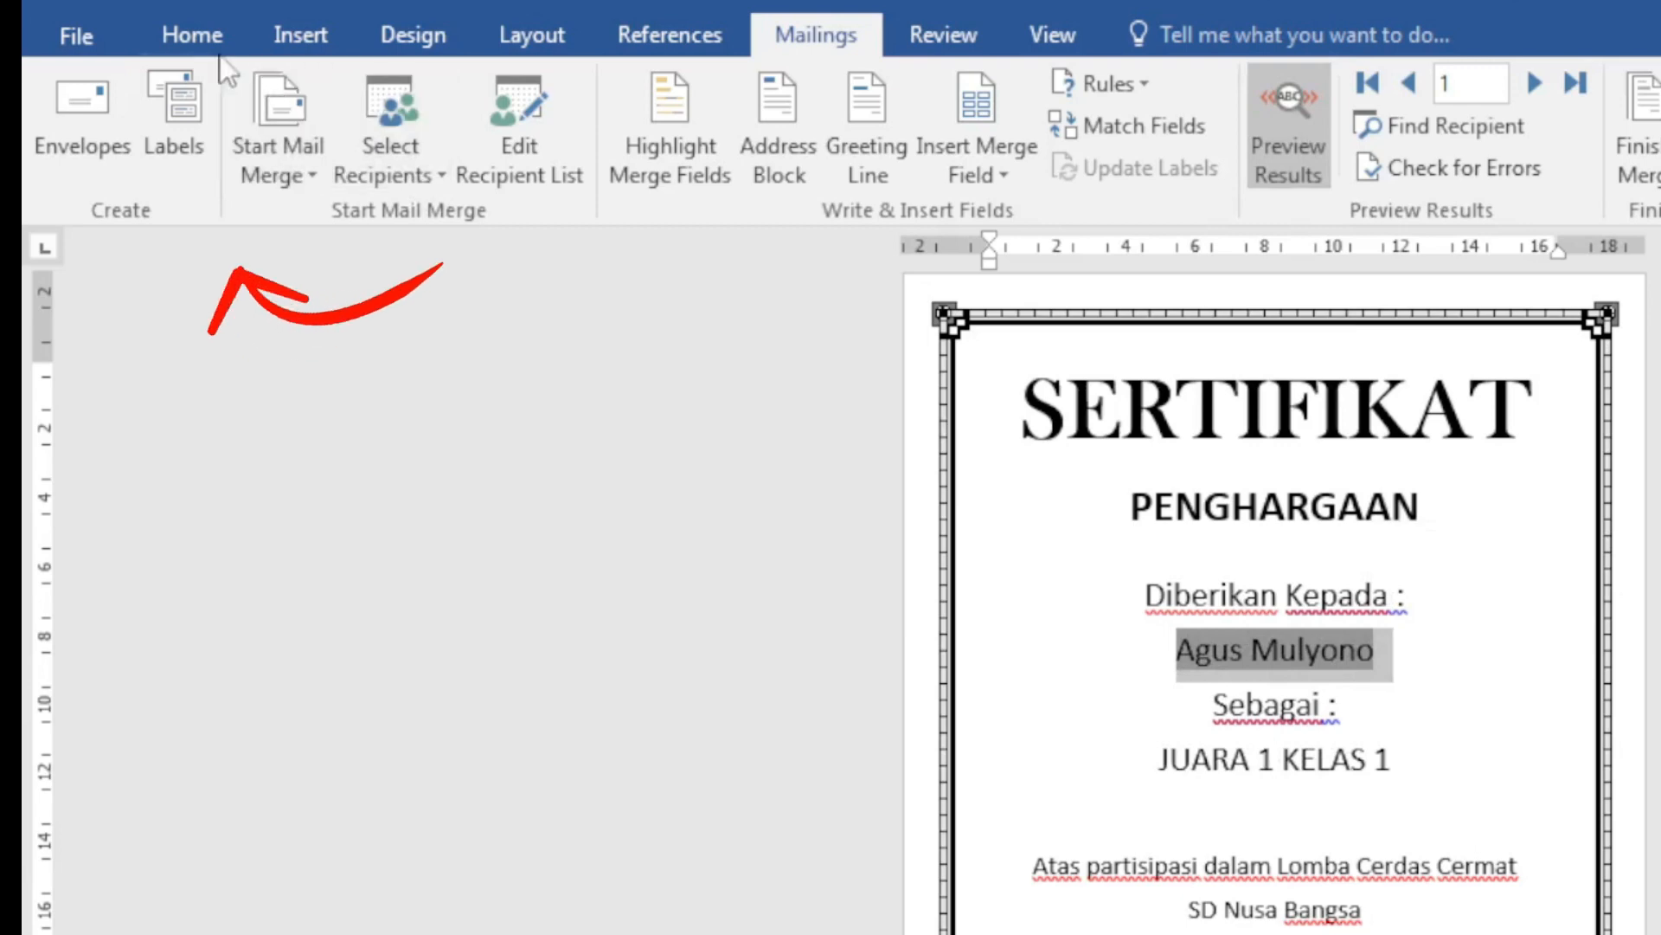
Step: Set the recipient name line in AdineKirnberg script font and enlarge it to 72 pt
click(194, 30)
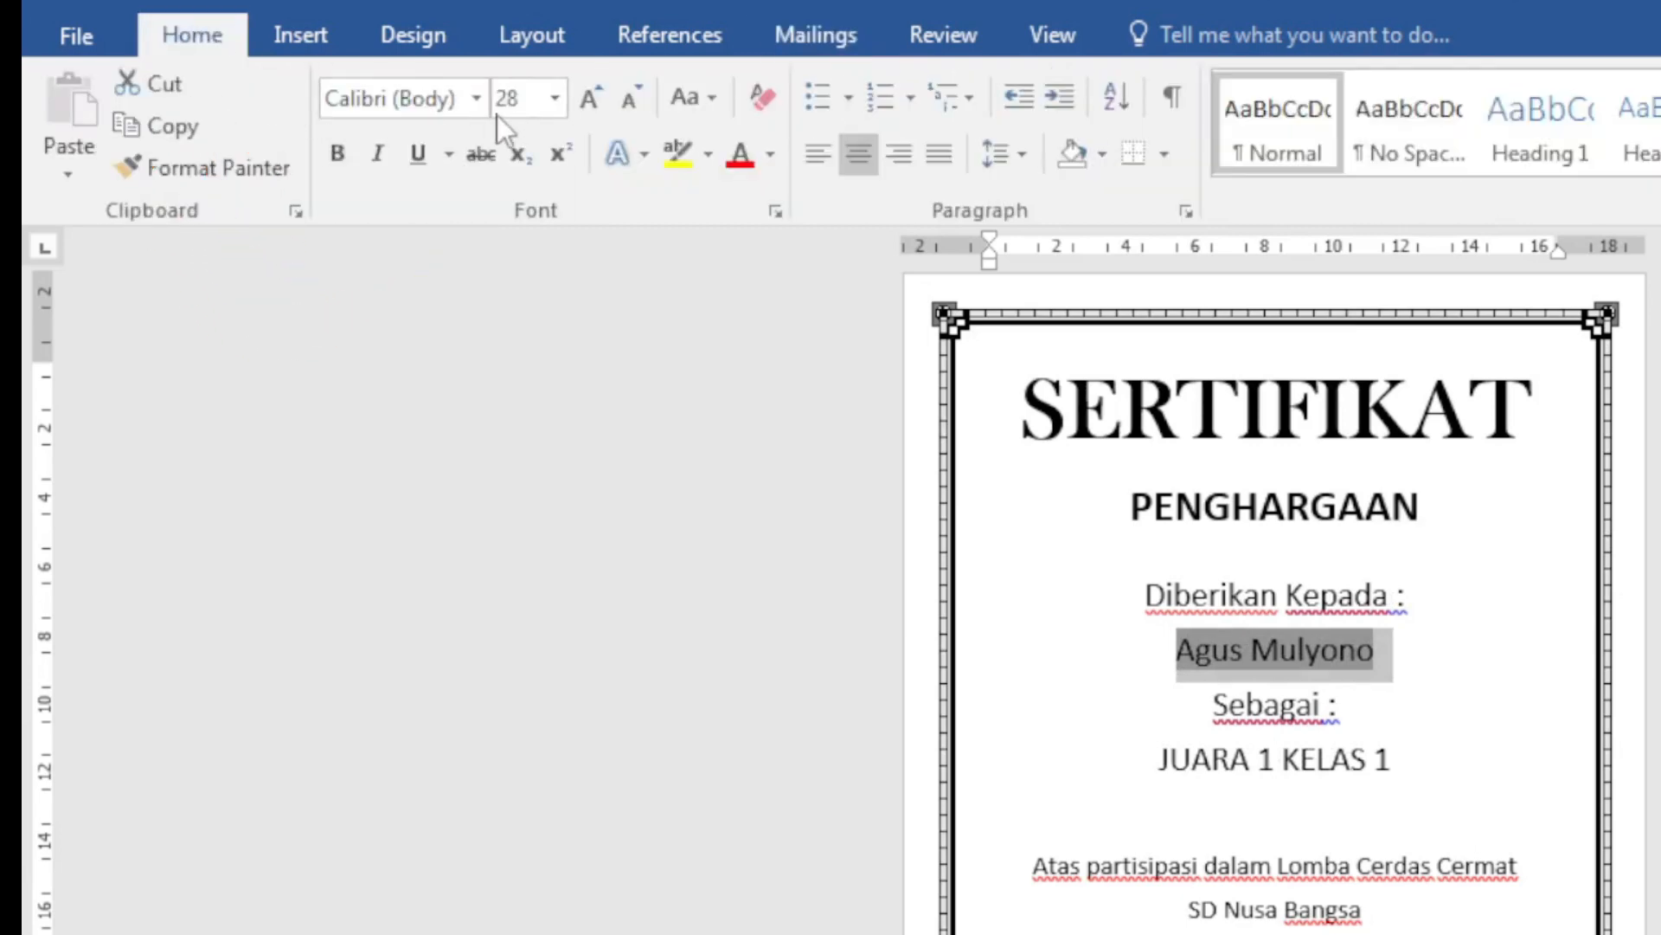
click(475, 97)
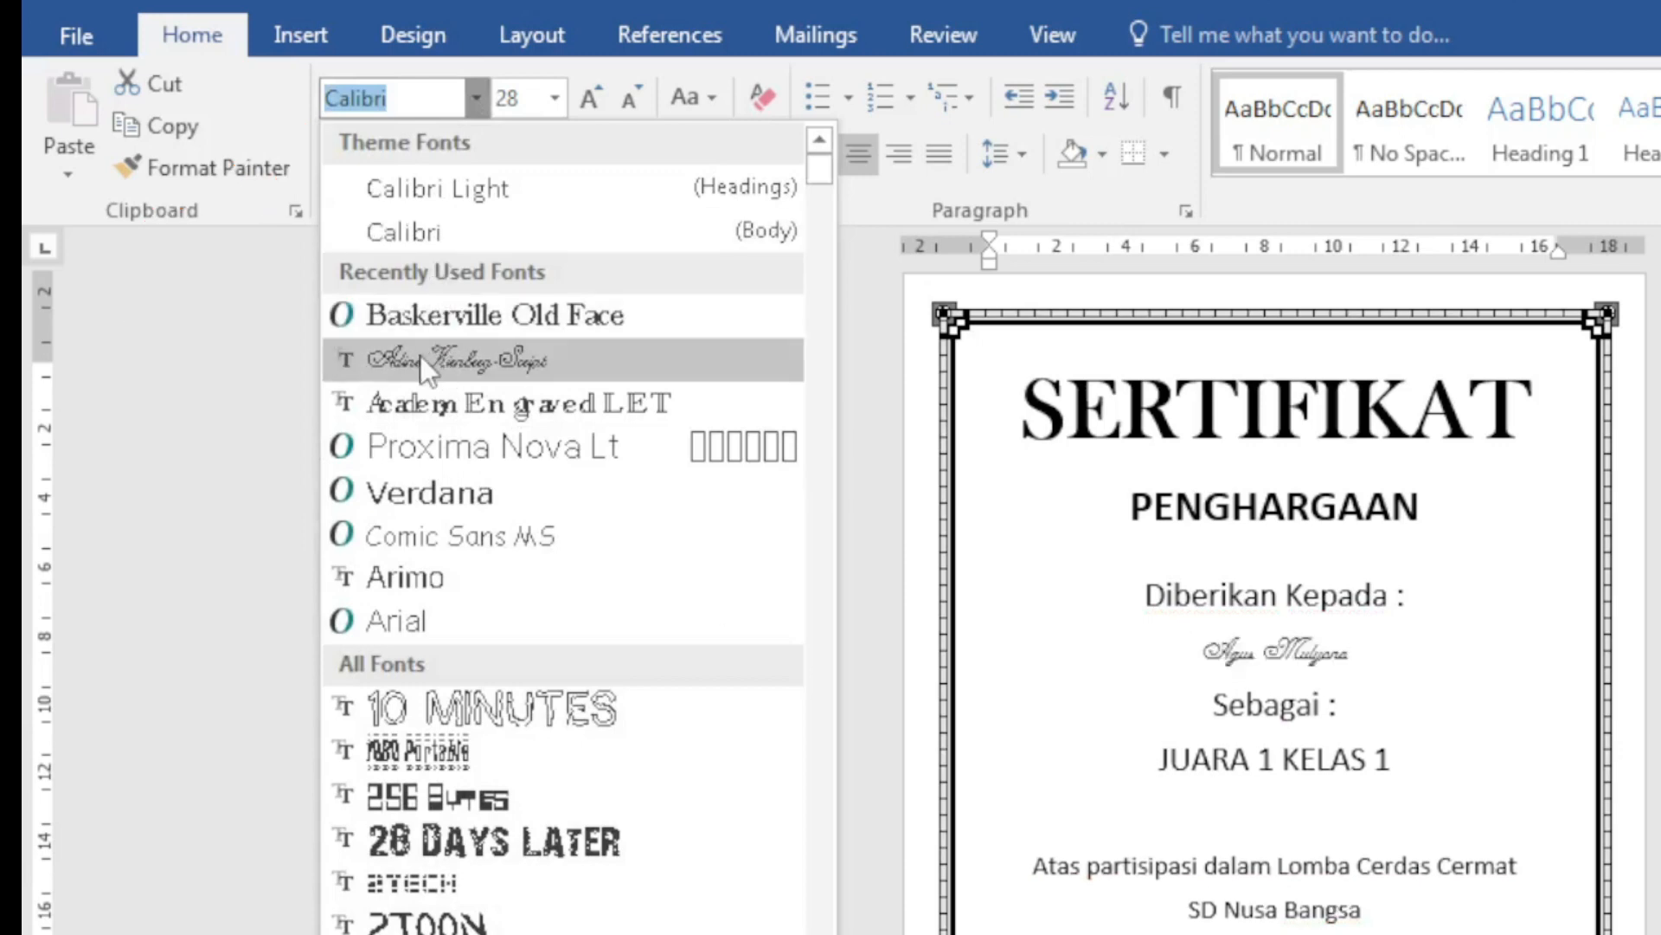
click(421, 356)
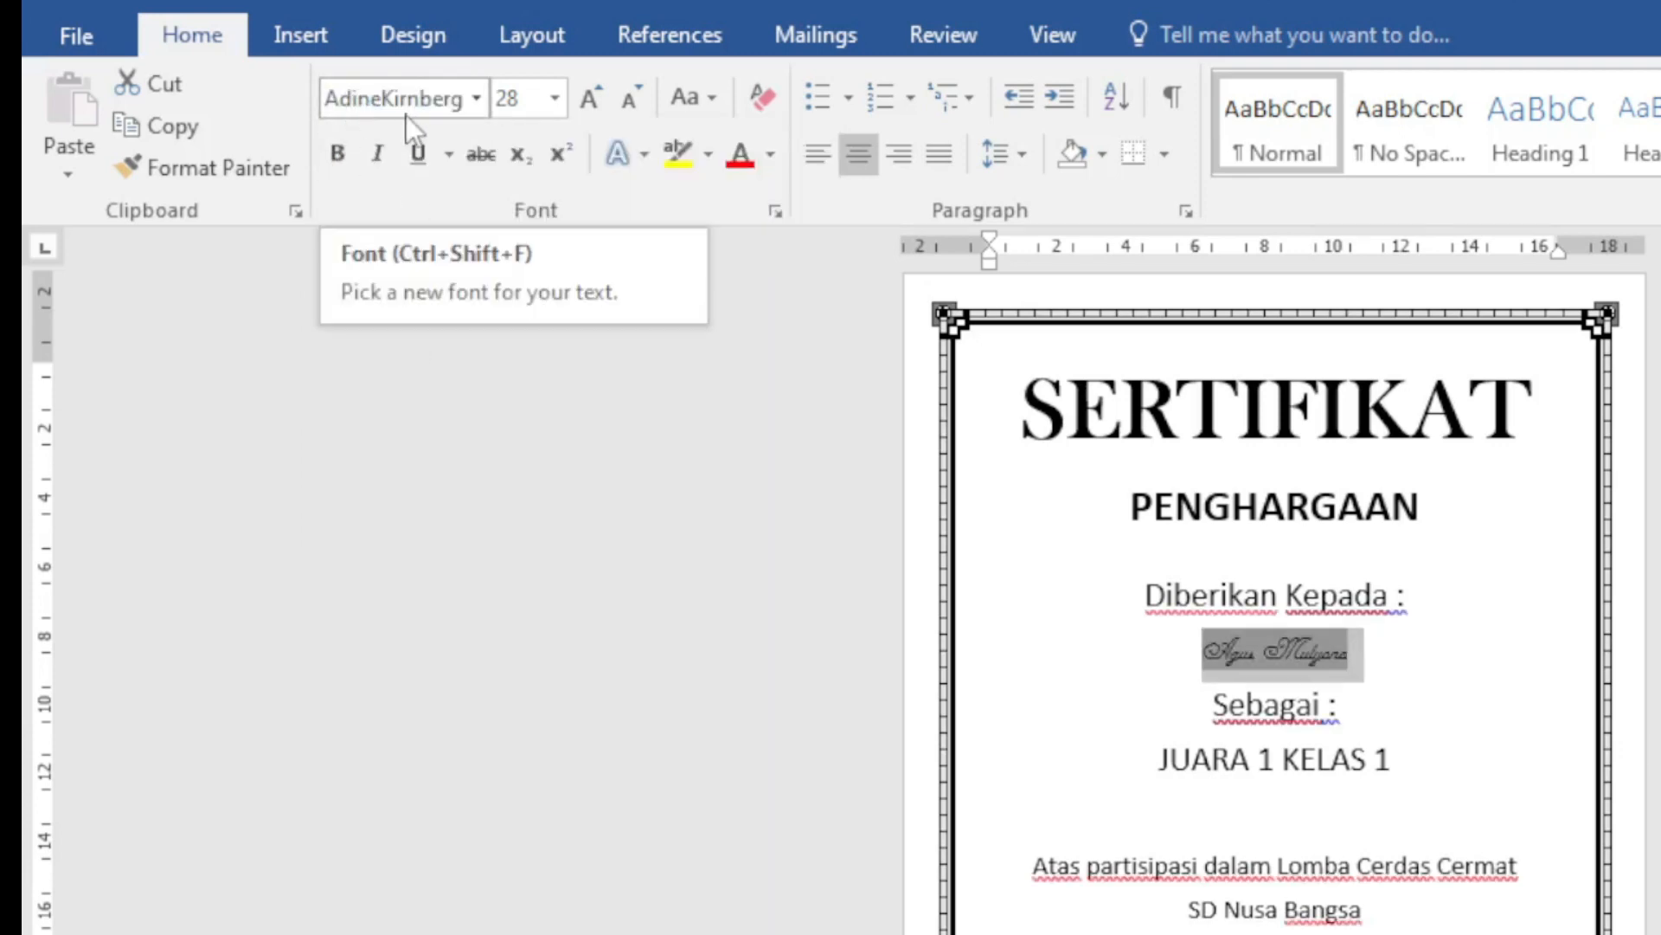
click(599, 104)
click(599, 104)
click(599, 104)
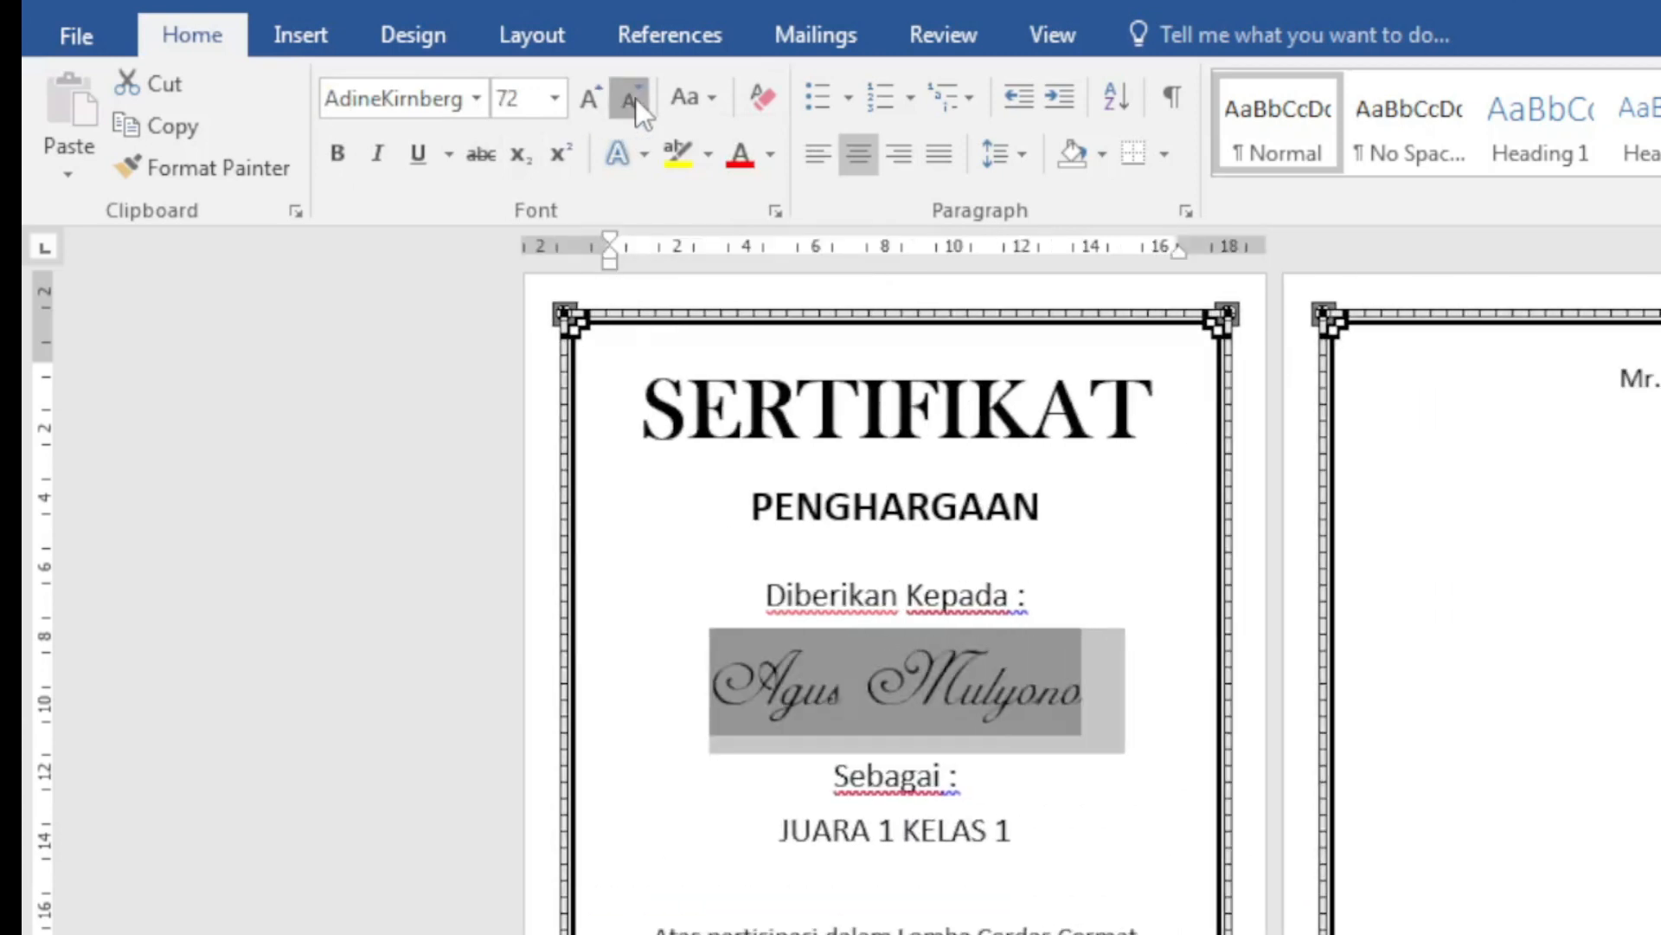
click(636, 98)
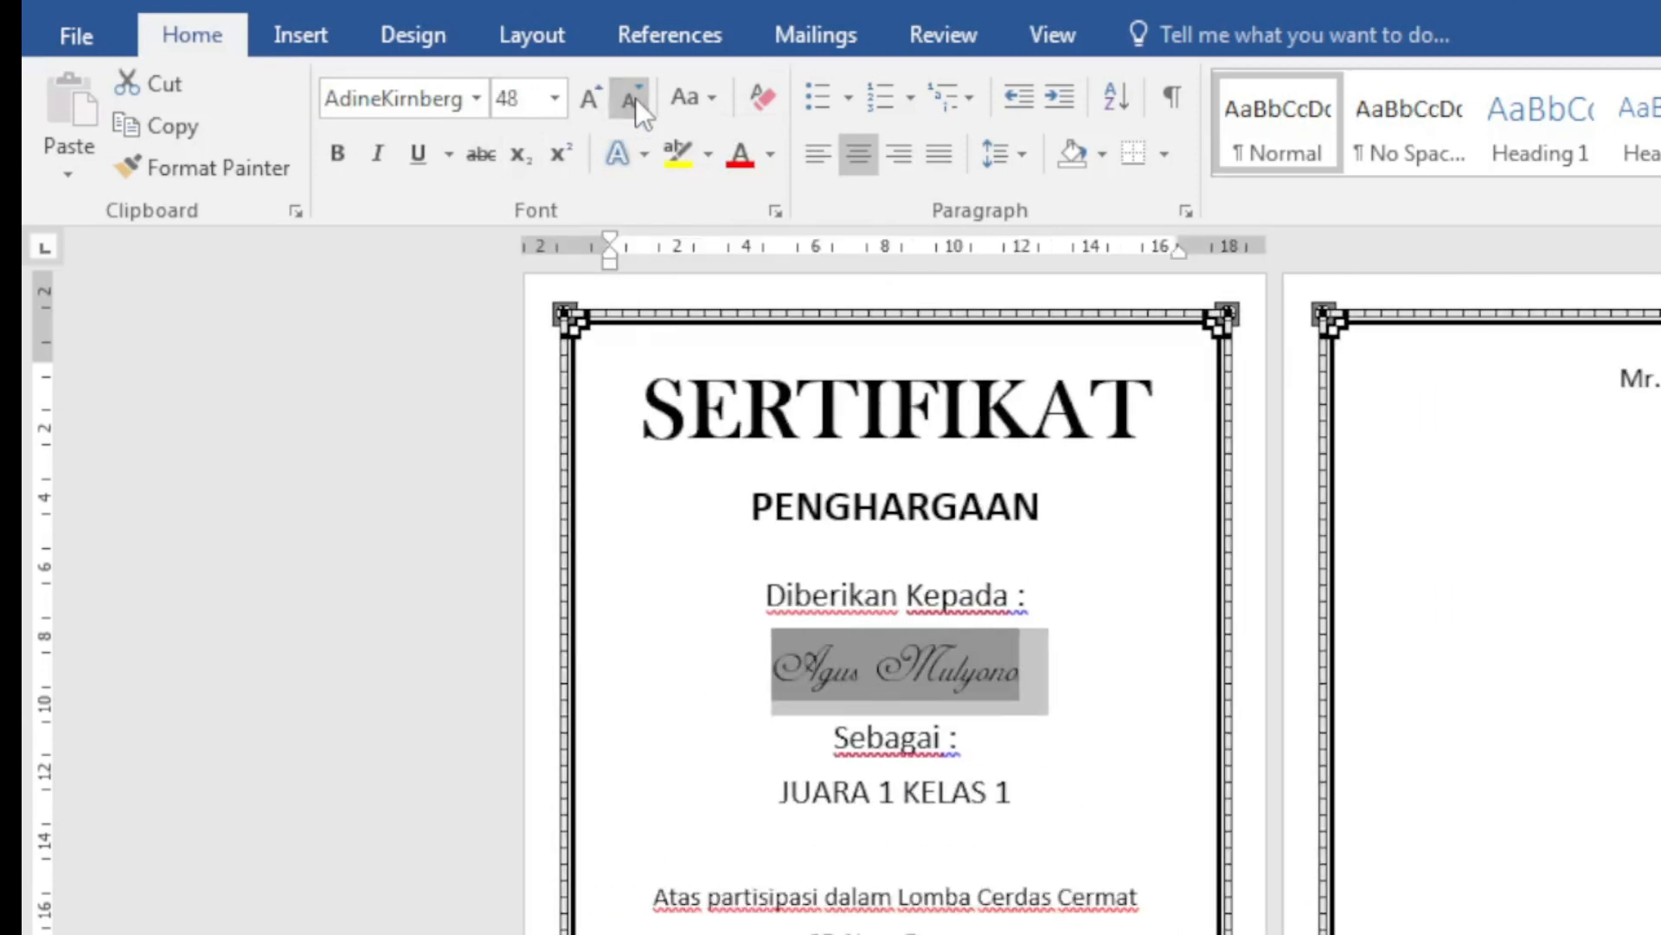
click(579, 104)
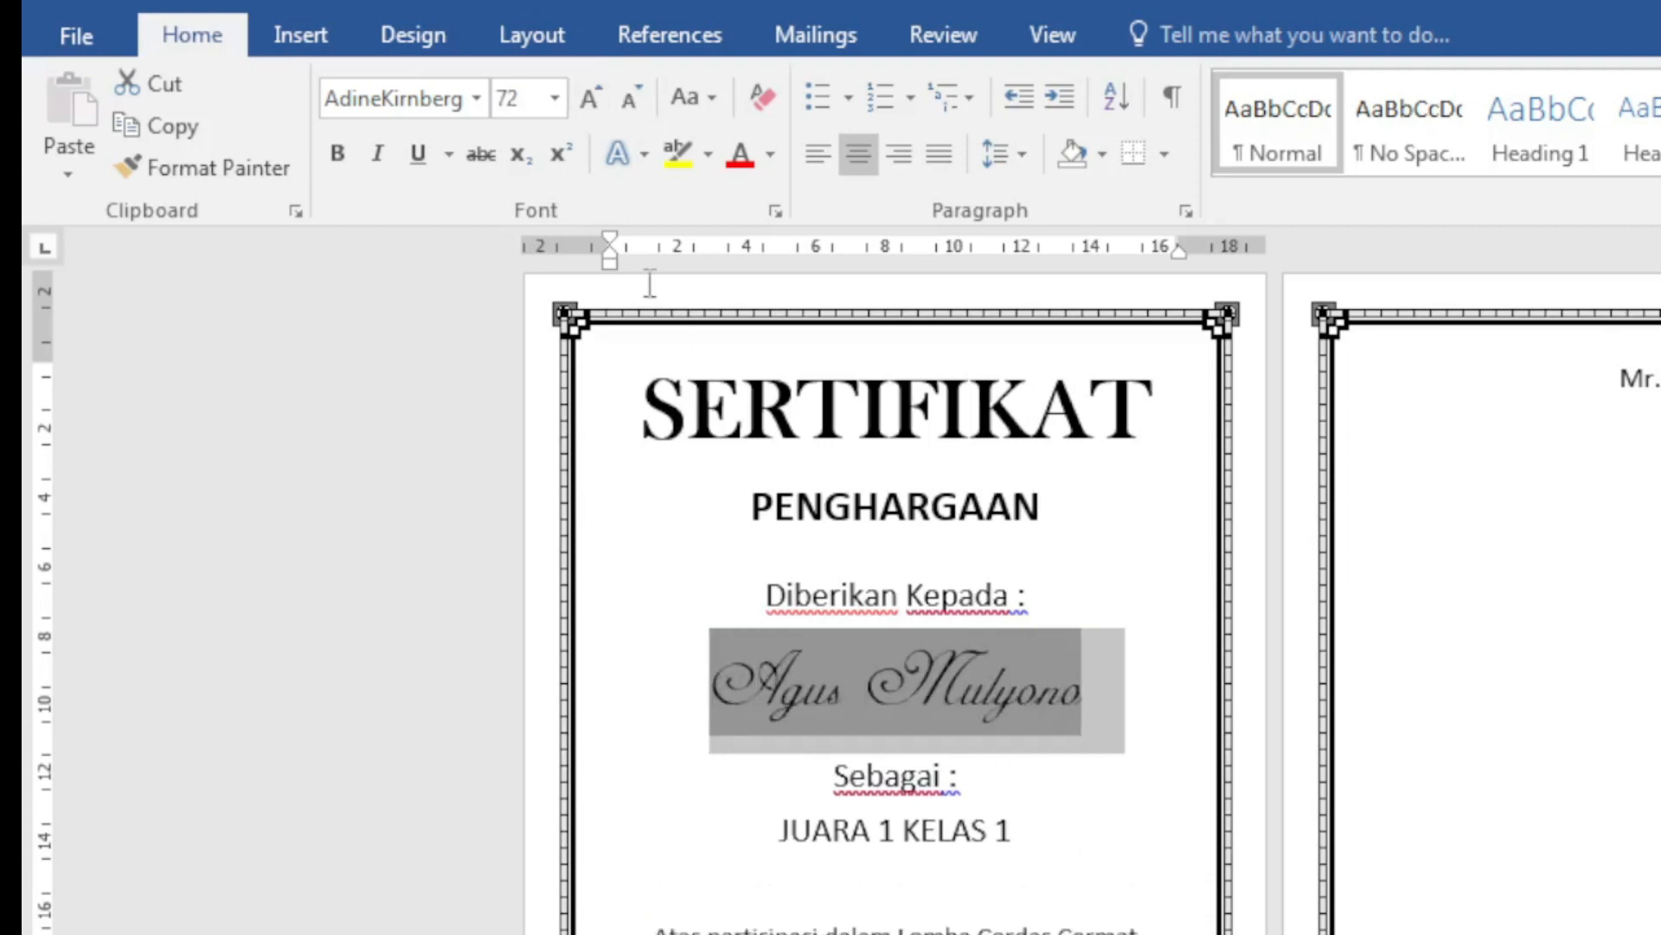
triple_click(953, 831)
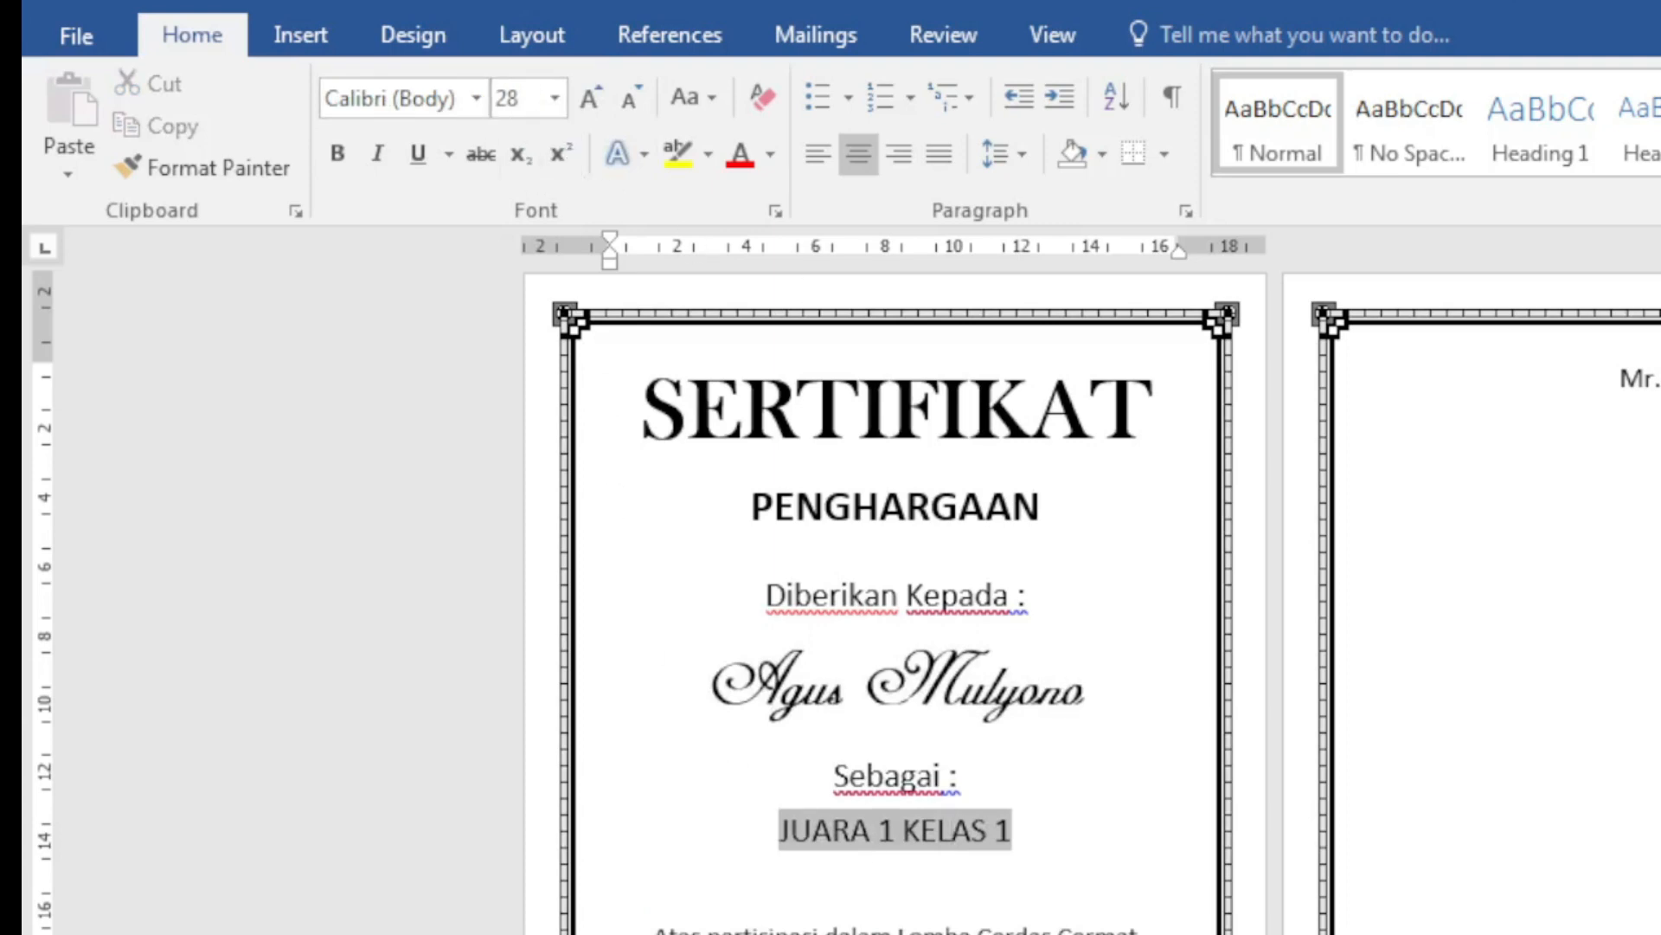
Step: Delete the blank line above 'Atas partisipasi' and make JUARA 1 KELAS 1 bold
click(953, 832)
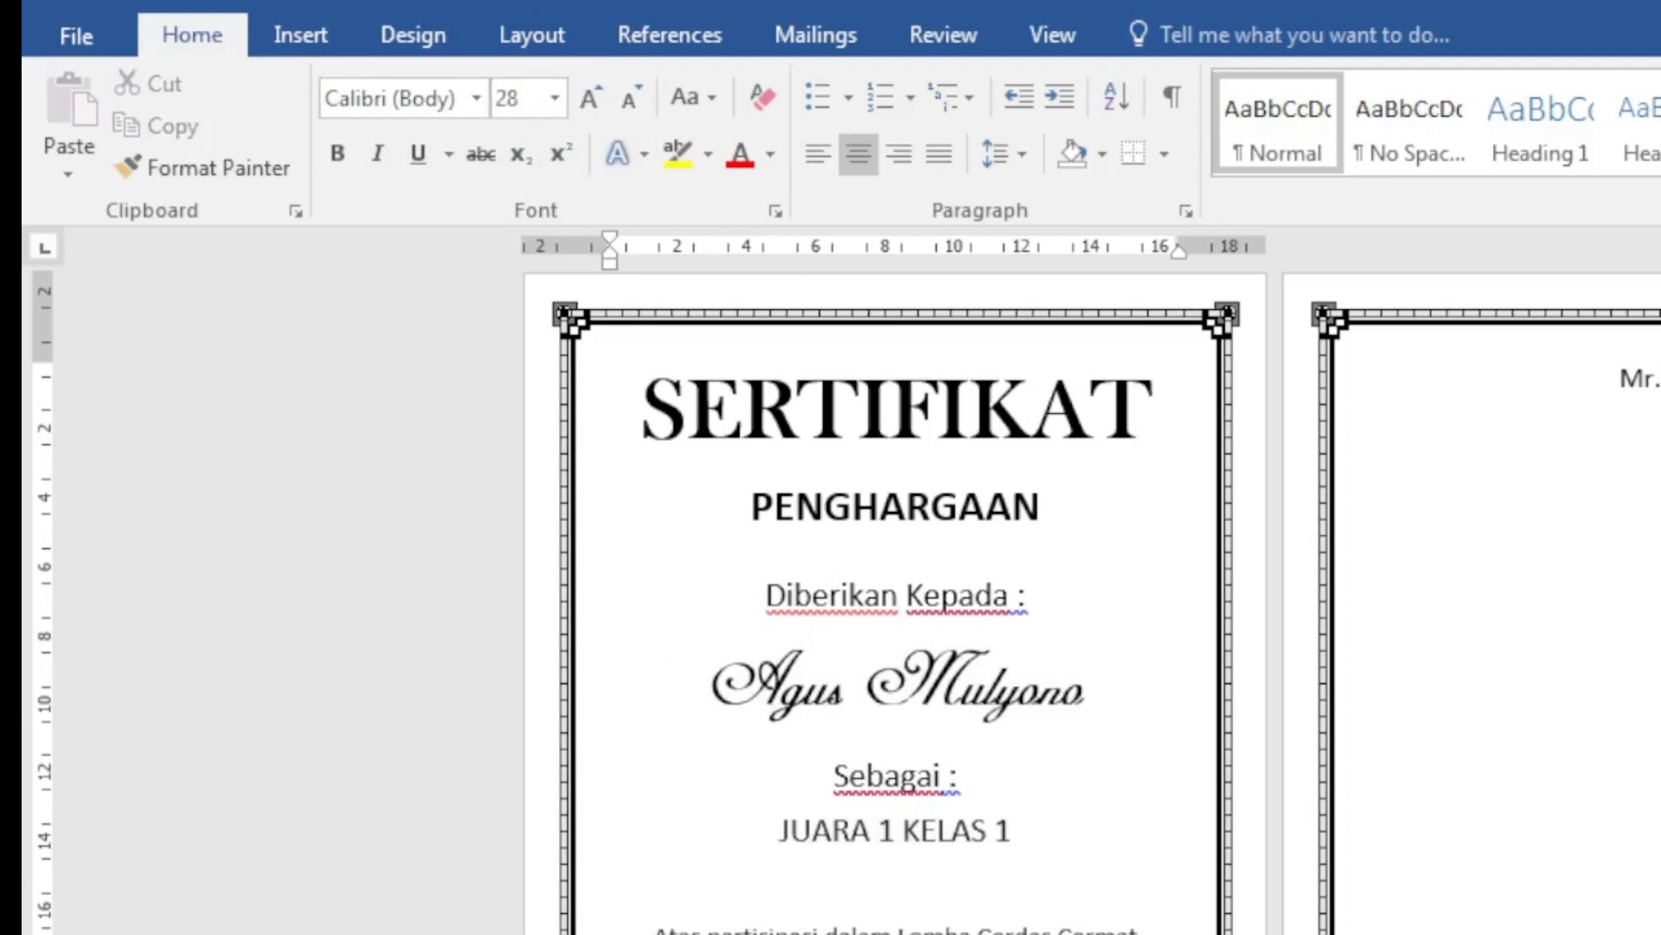
key(Delete)
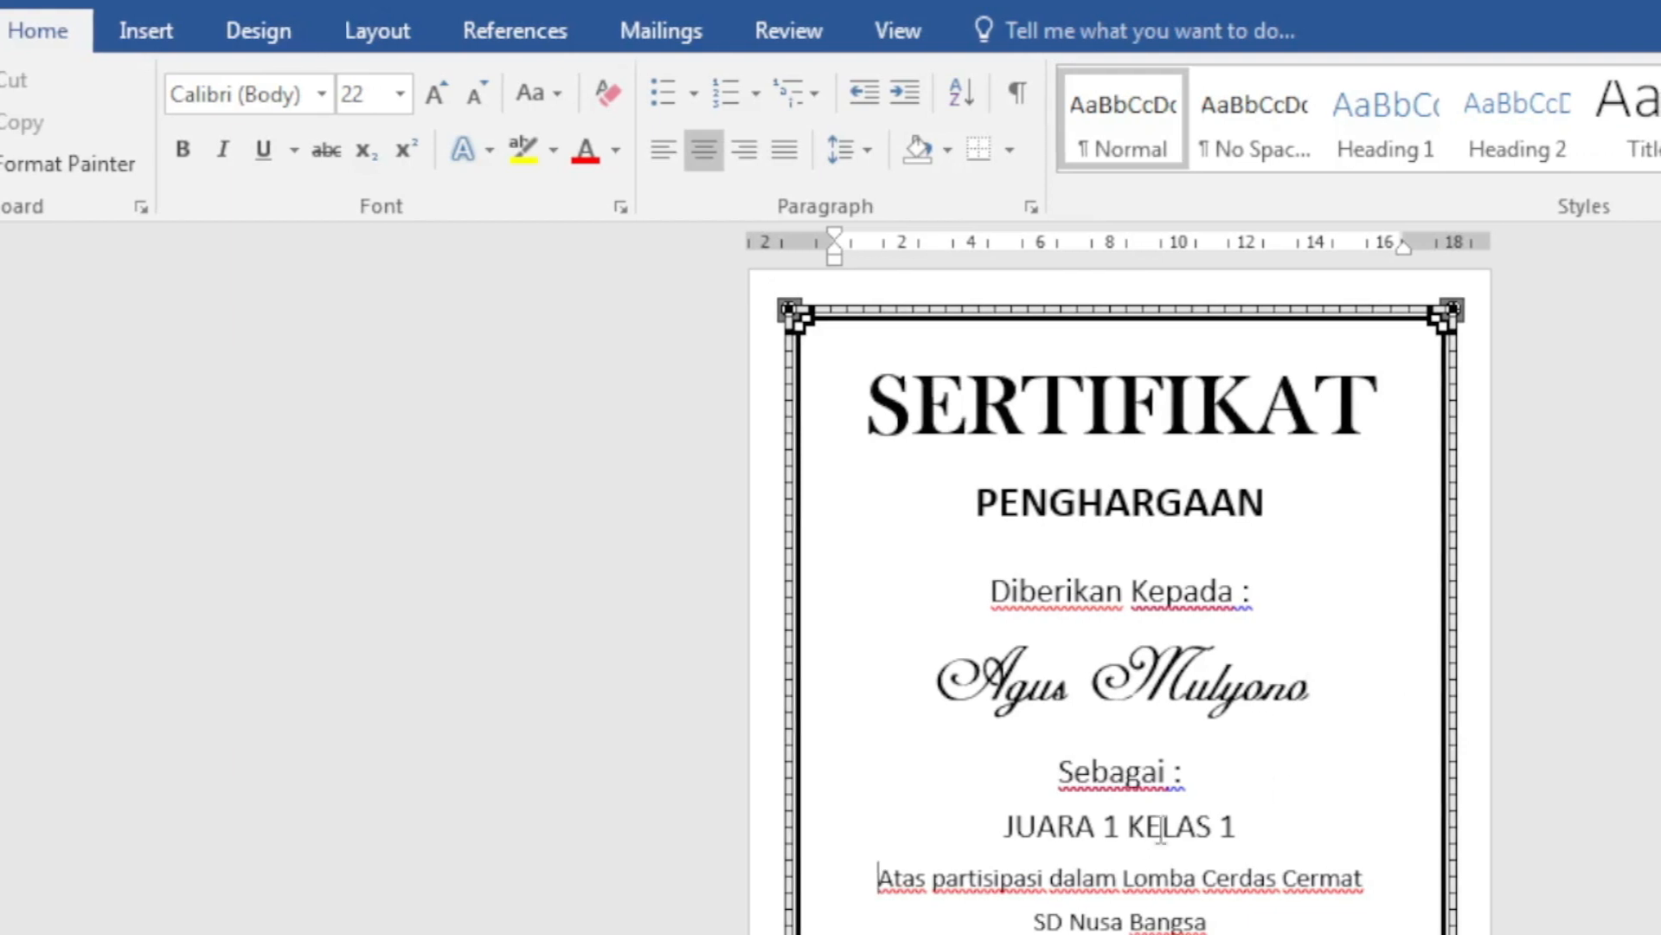
drag(1006, 827, 1231, 829)
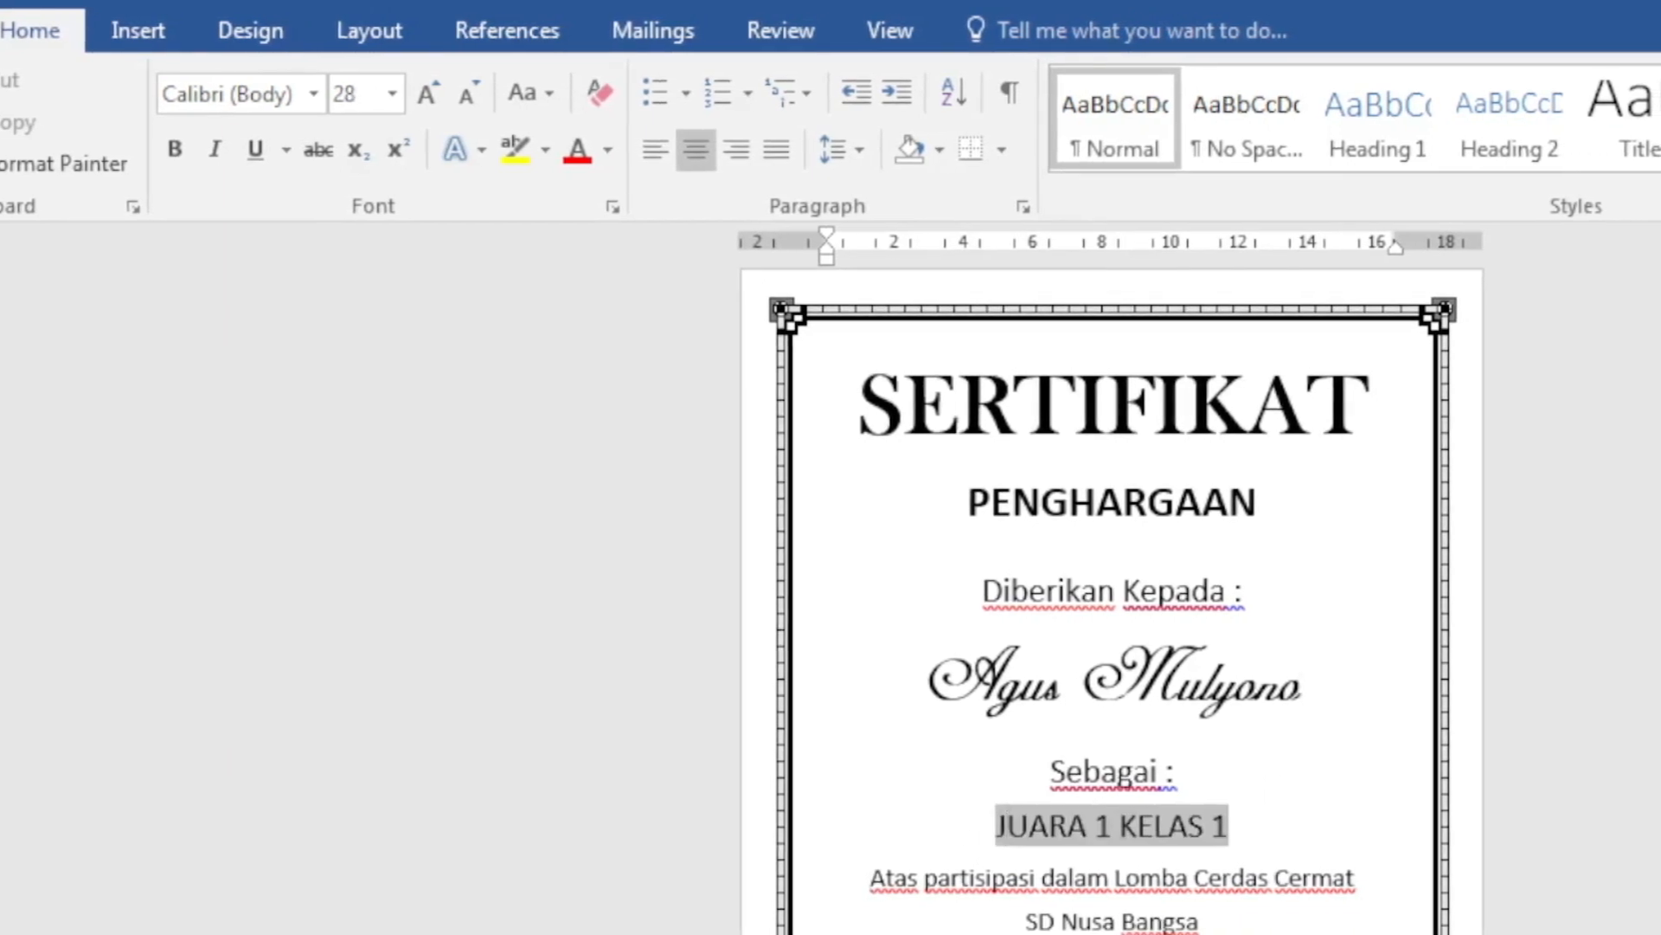
click(1214, 876)
drag(991, 826, 1227, 828)
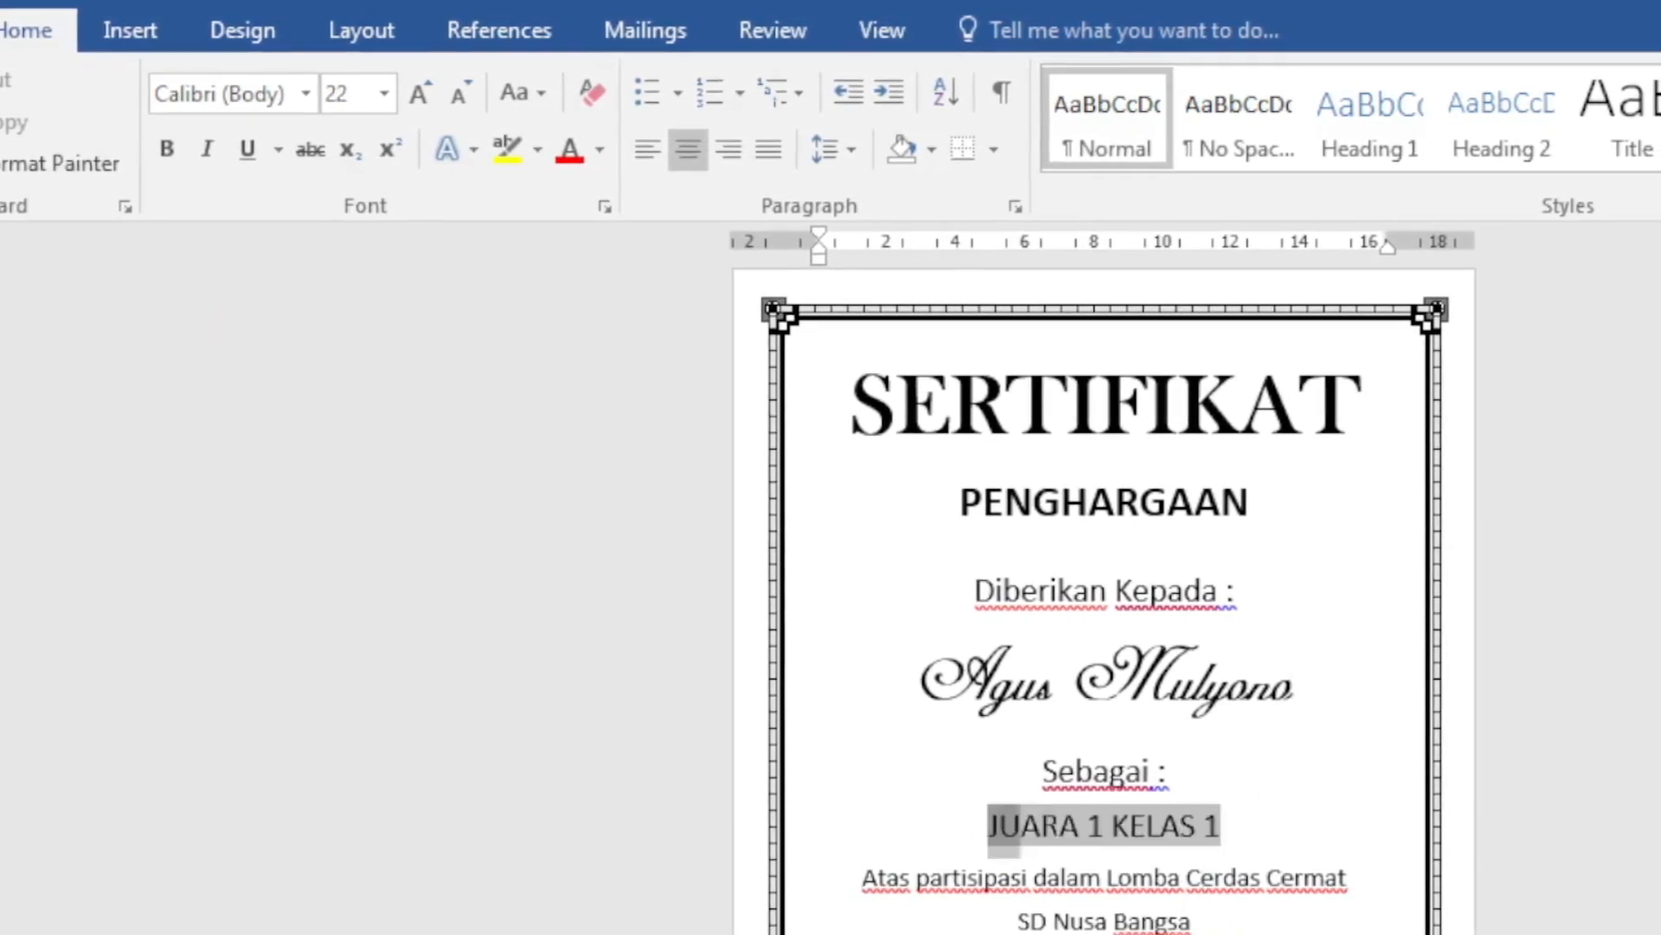
click(153, 146)
click(1333, 877)
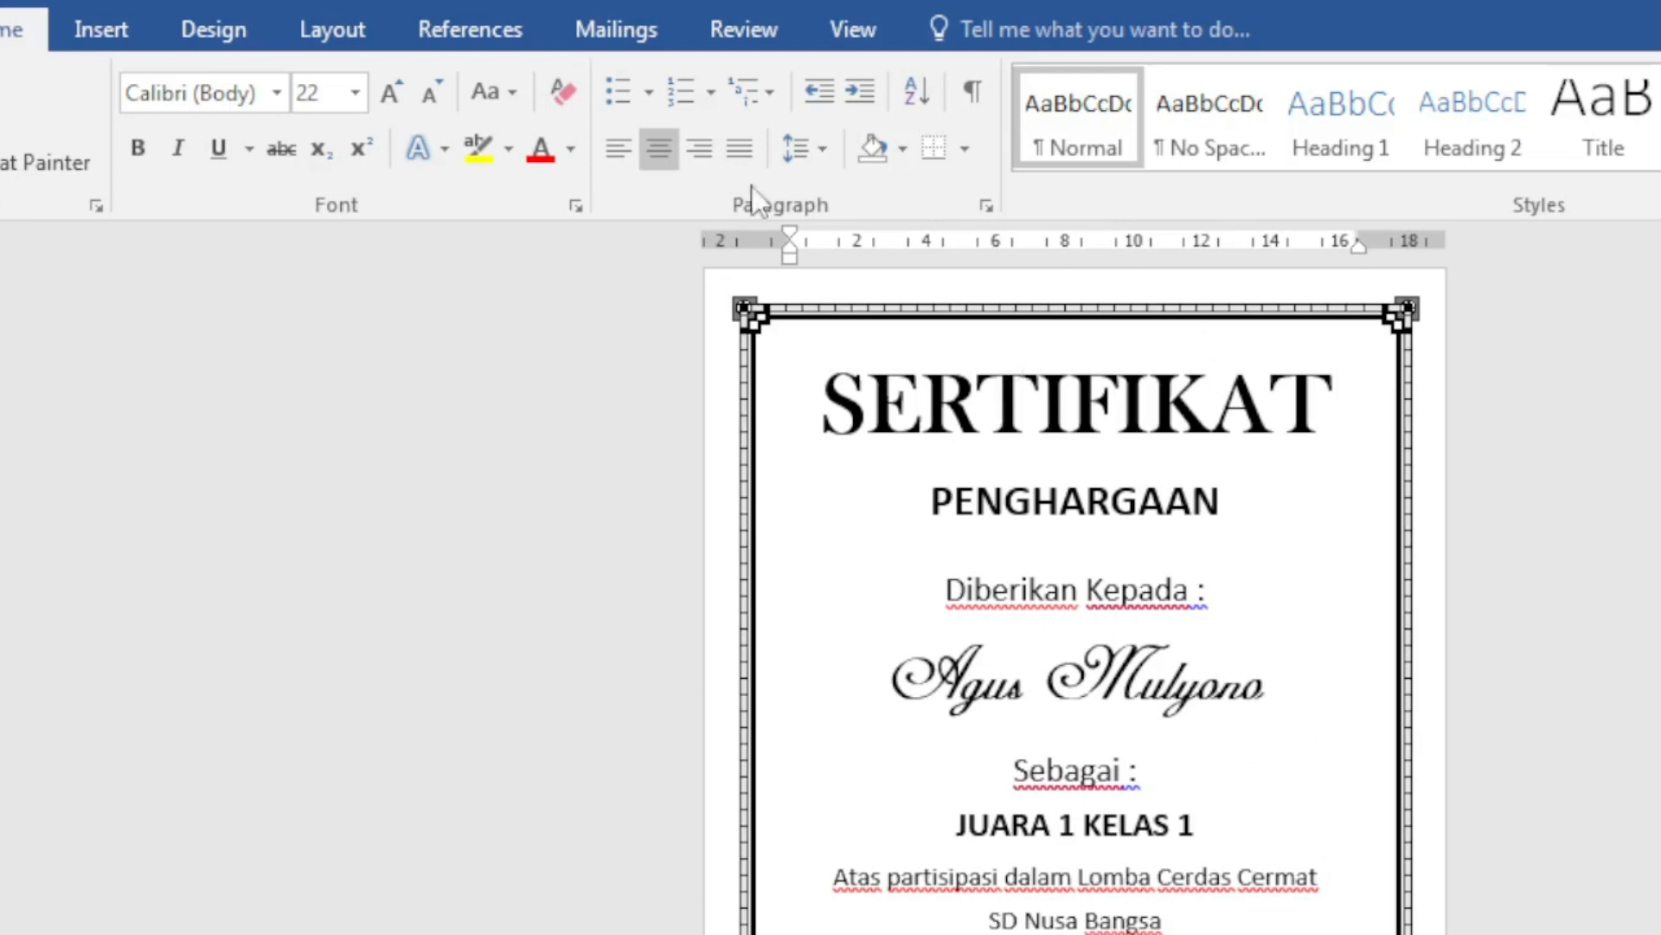
click(619, 31)
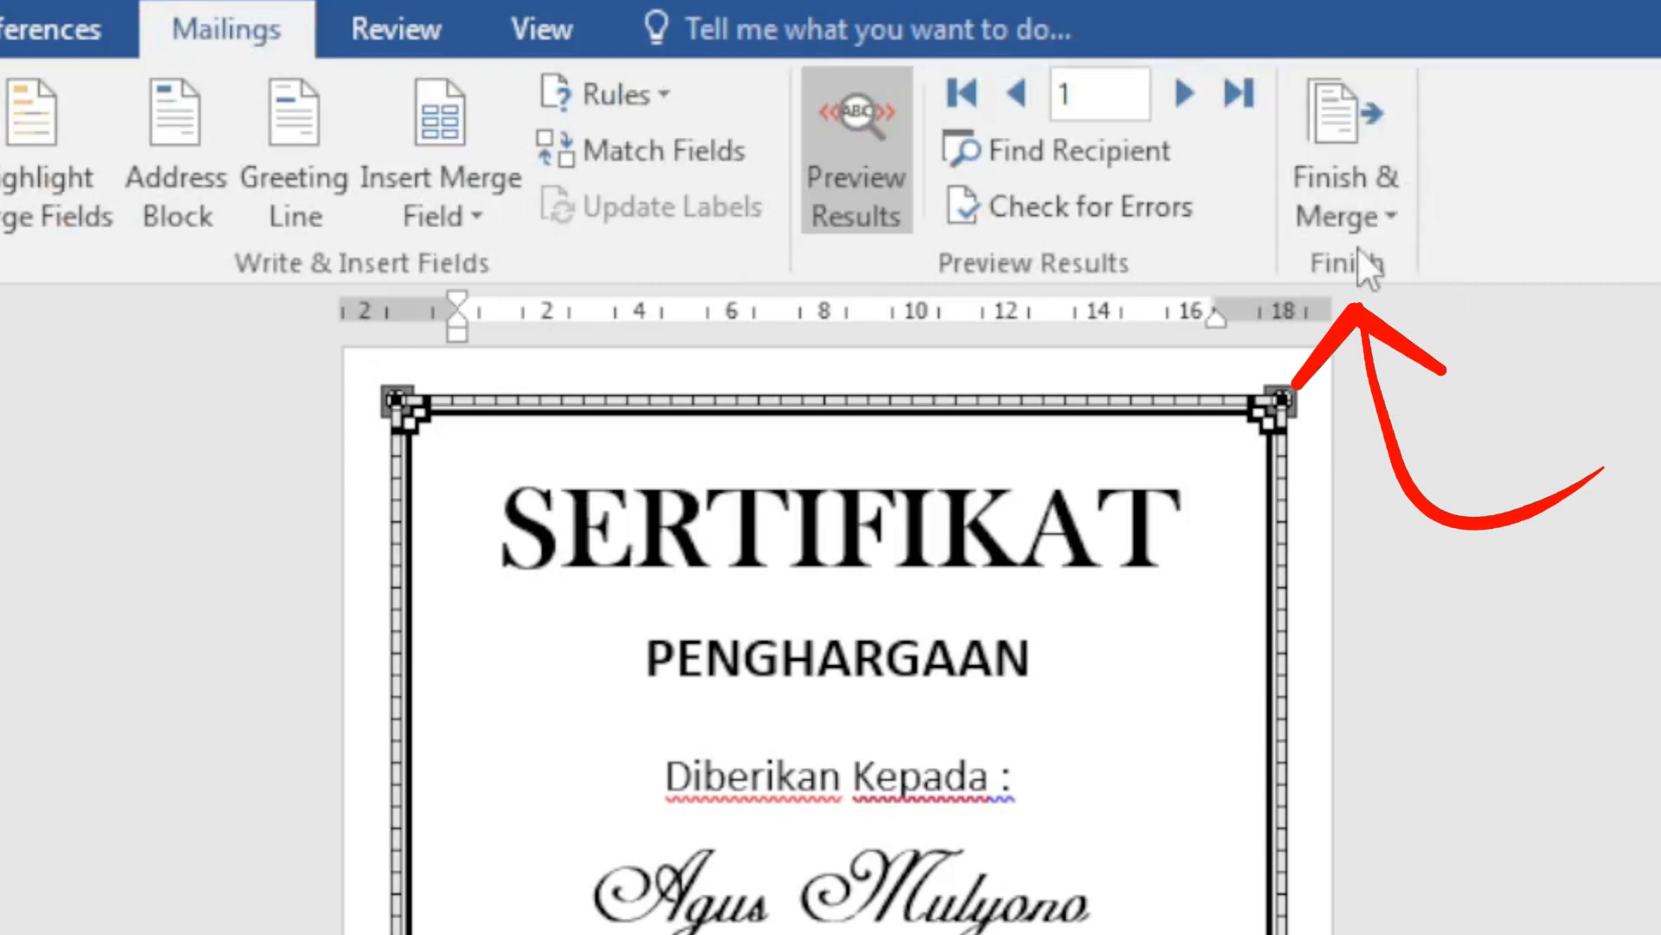
Step: Finish the merge with Edit Individual Documents using All records
click(1386, 204)
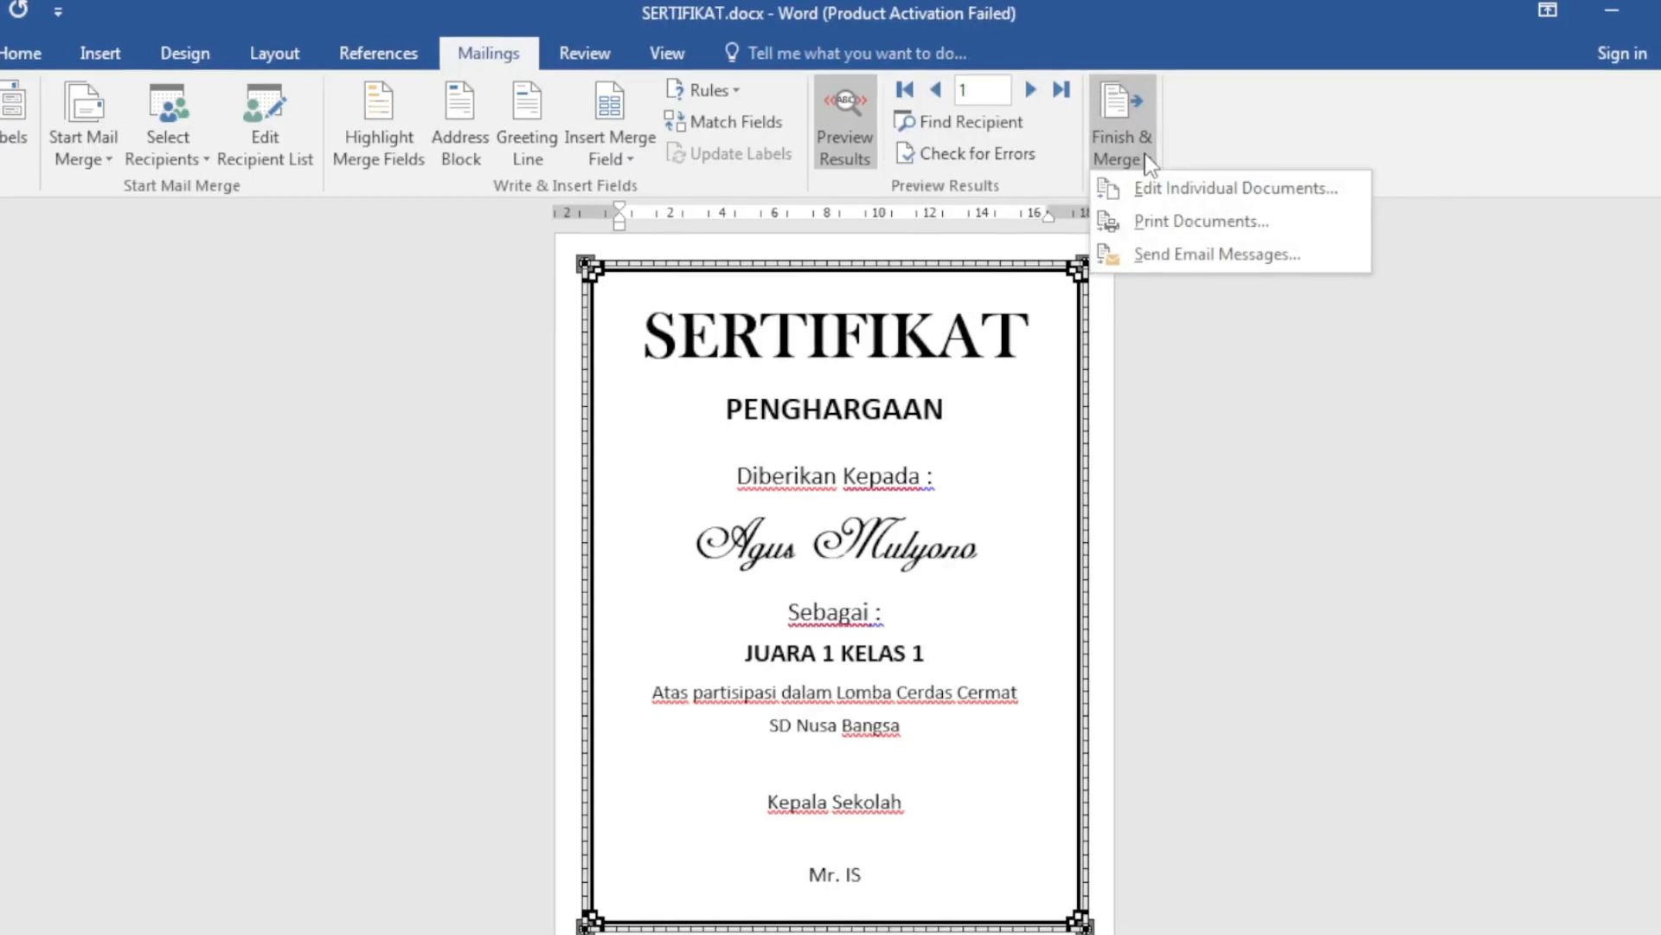
click(1454, 268)
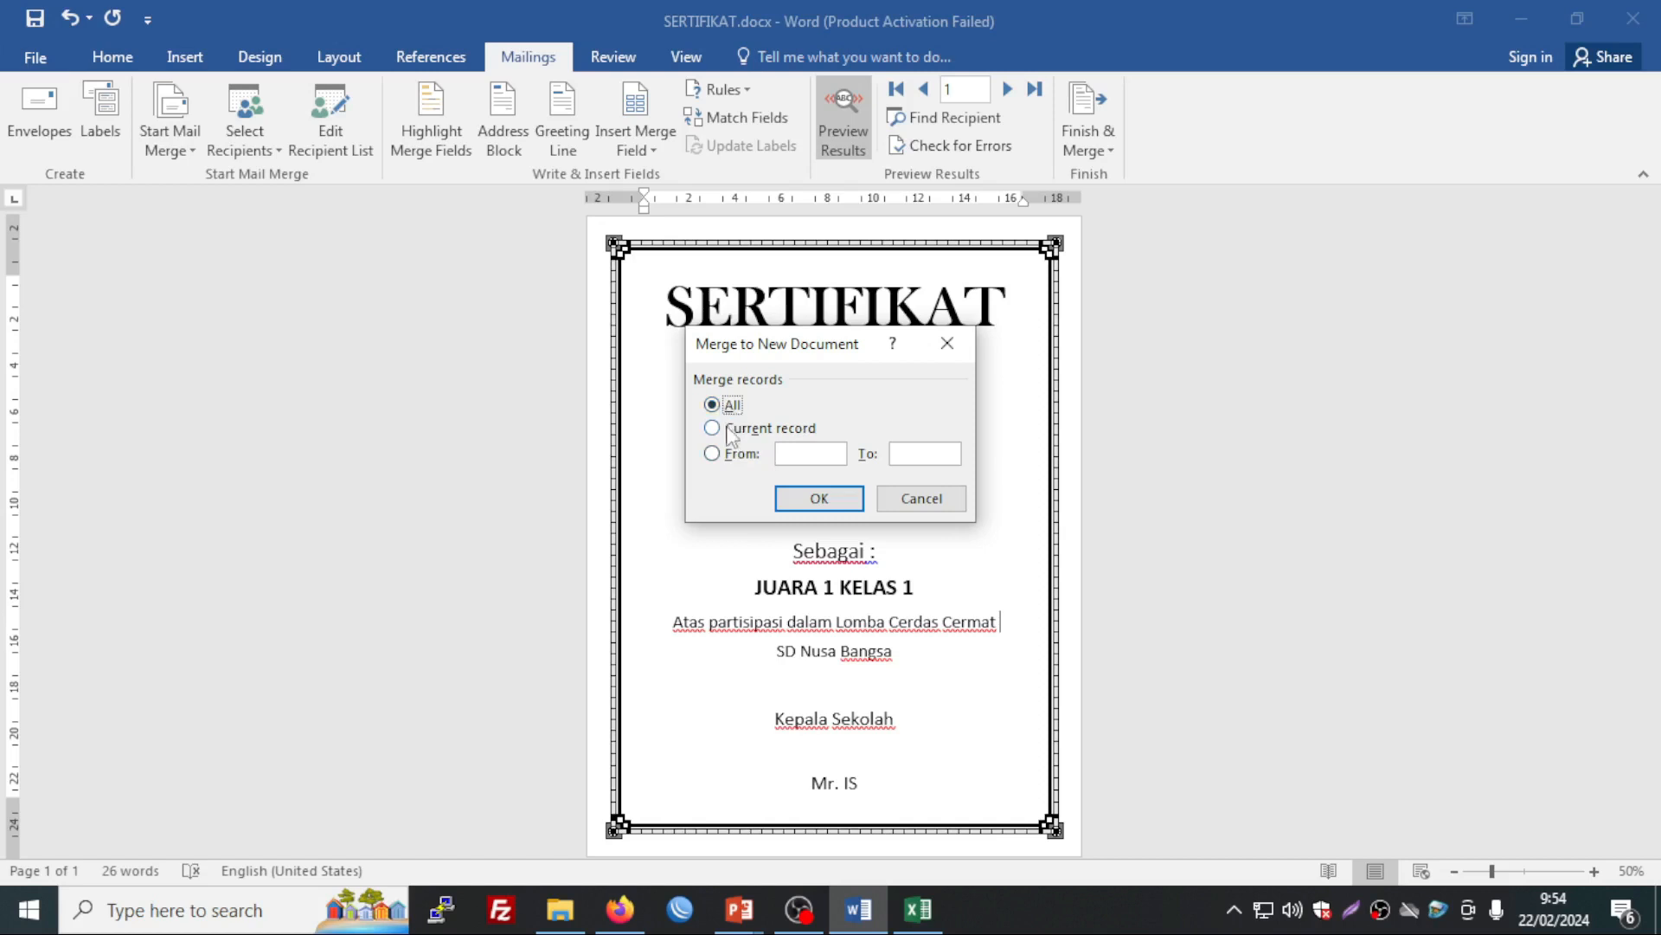
click(712, 429)
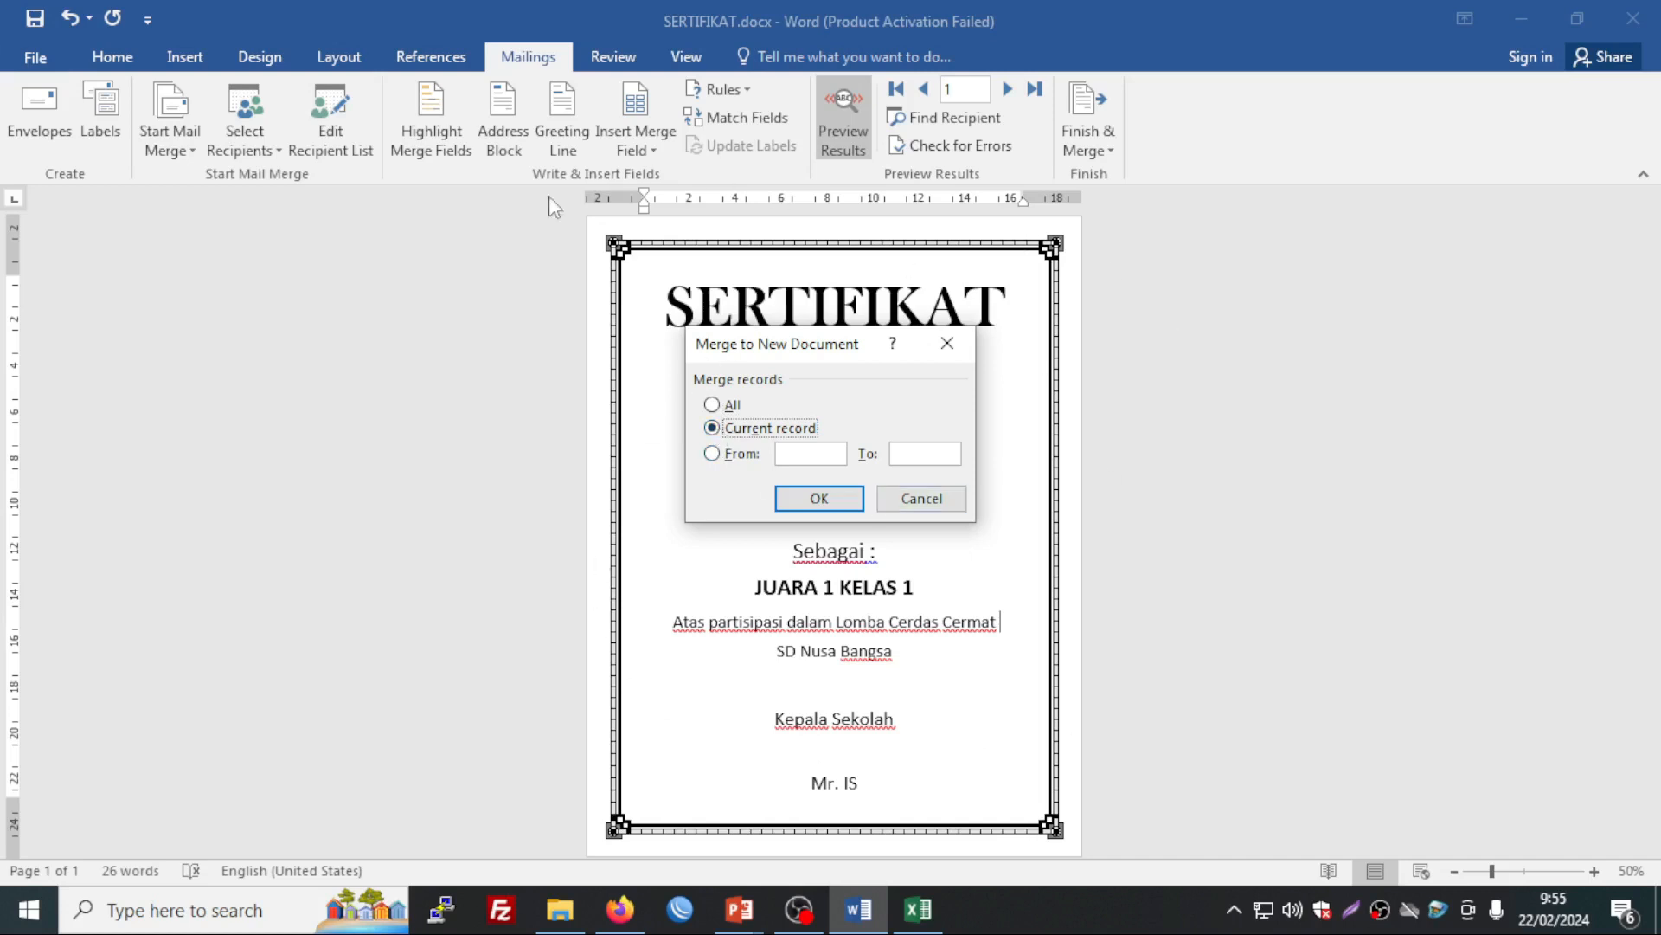
click(713, 454)
text(4)
click(721, 407)
click(818, 500)
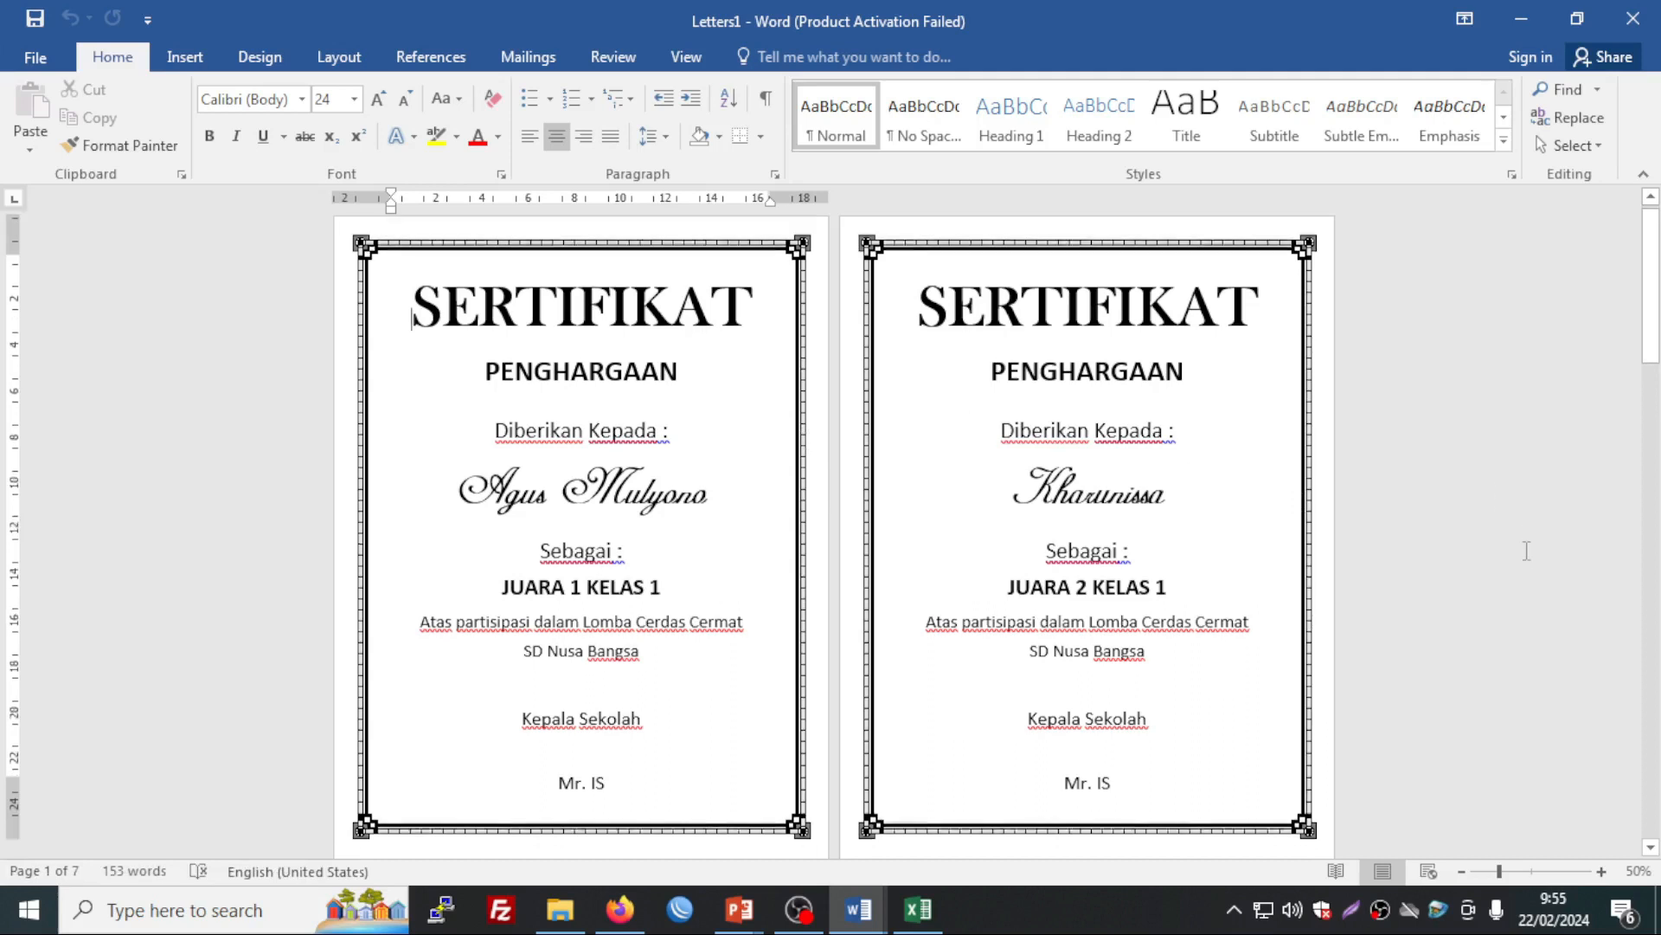
scroll(1262, 523, down, 1)
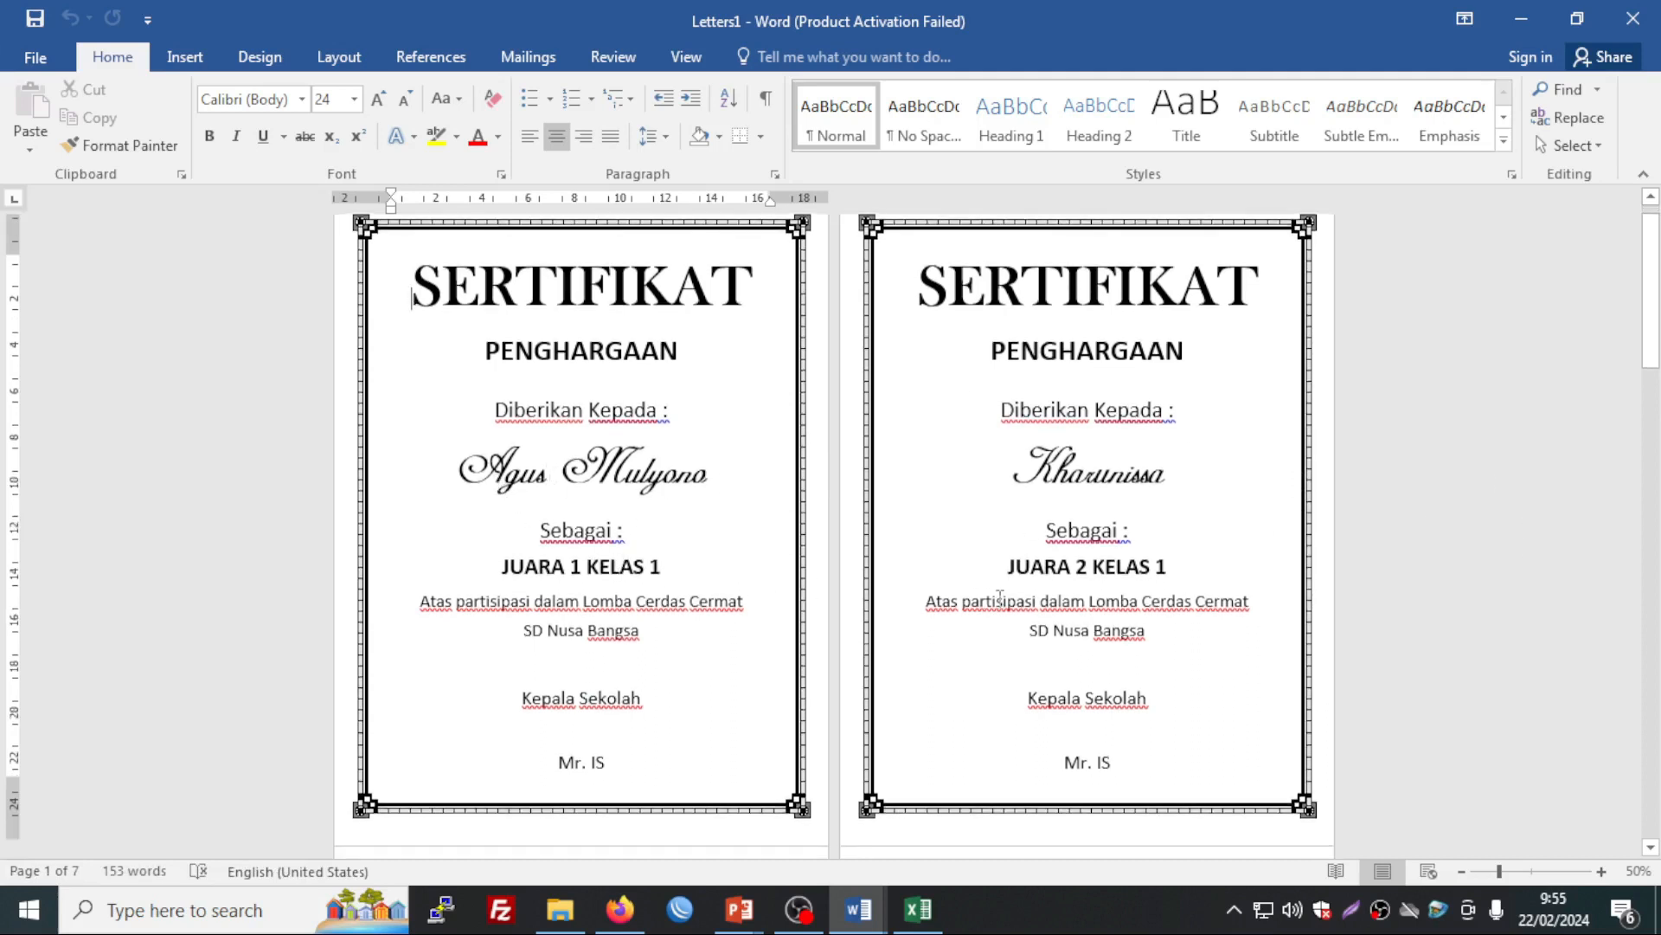
scroll(1114, 564, down, 5)
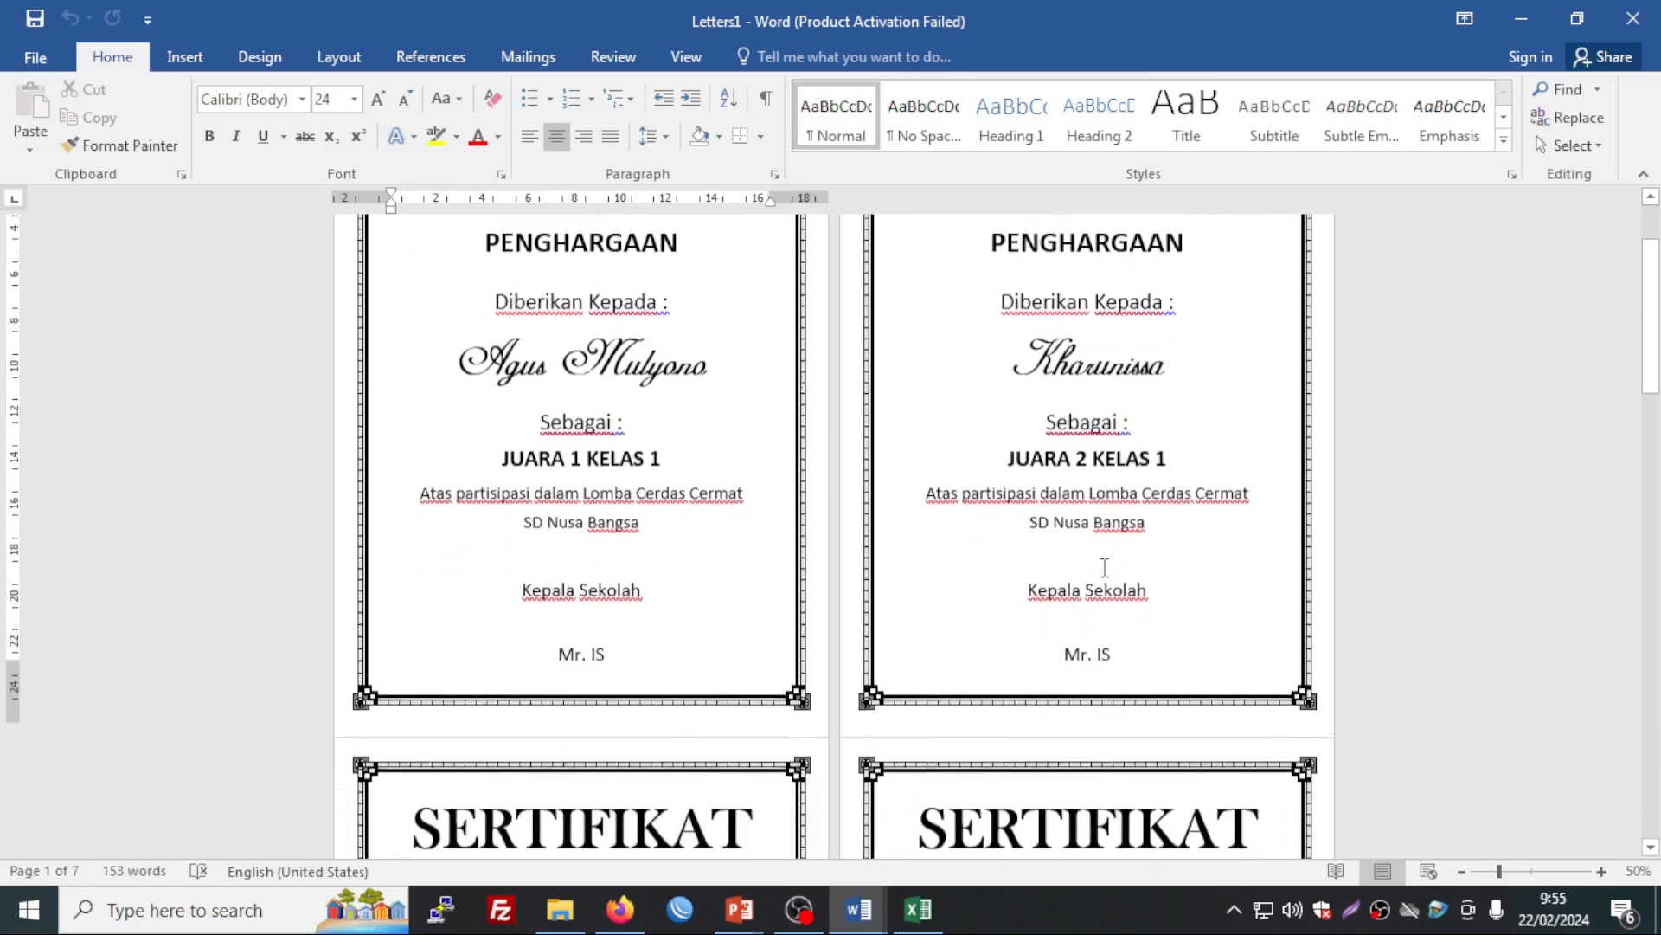
scroll(1105, 568, down, 5)
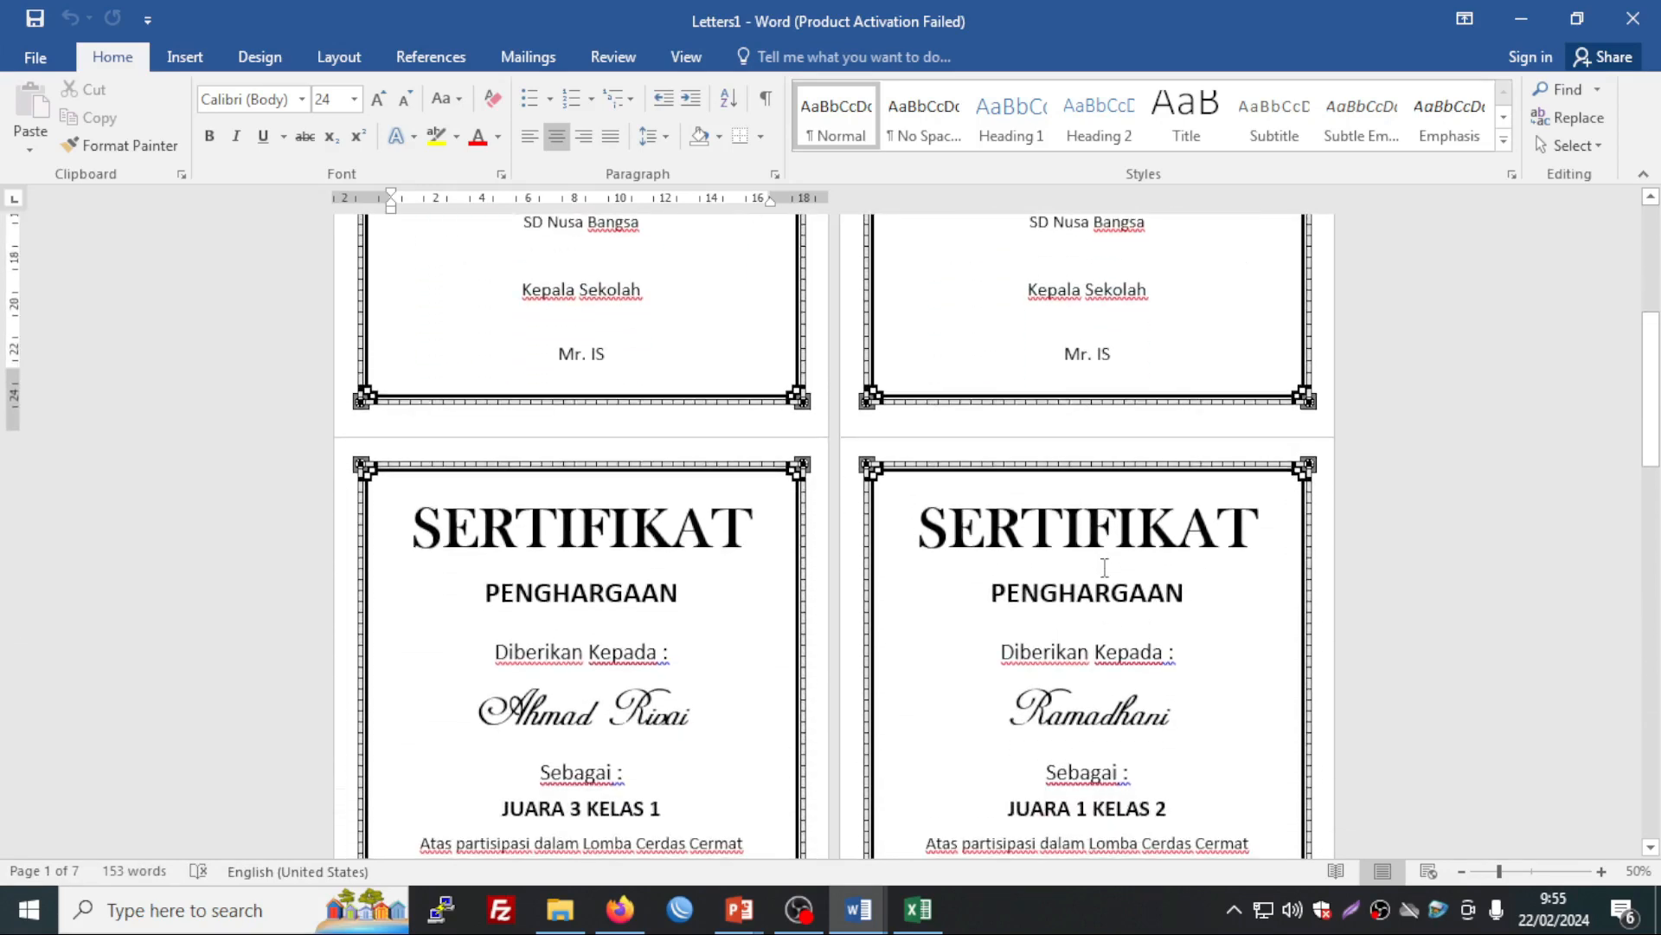
scroll(1105, 568, down, 3)
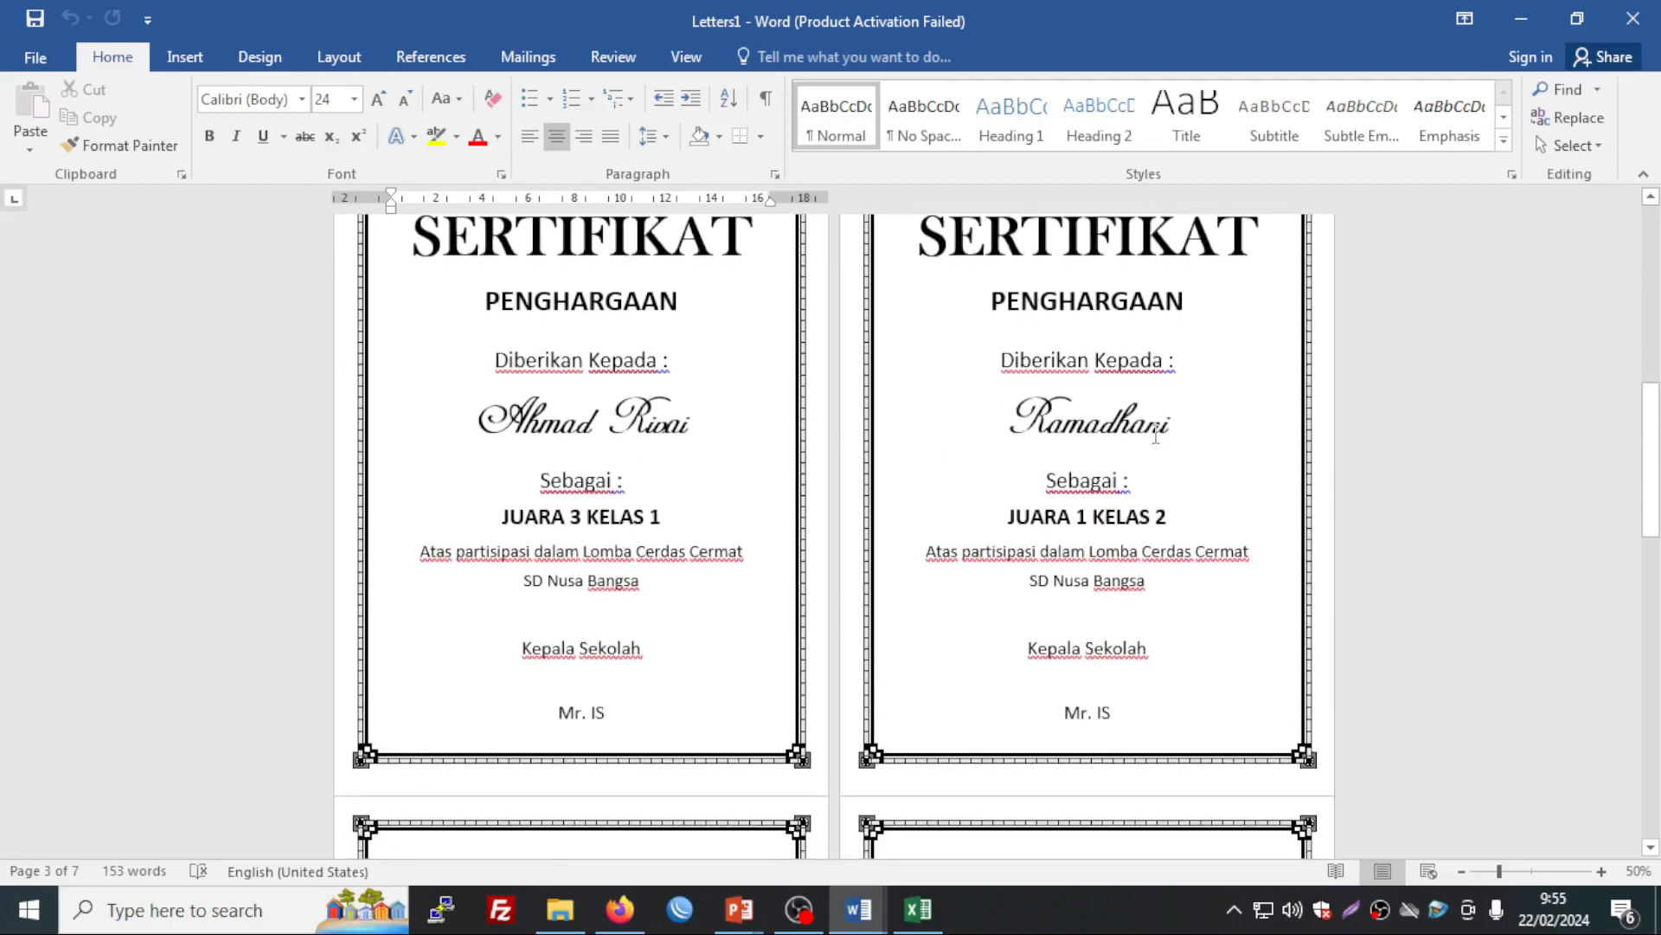
scroll(1155, 435, down, 10)
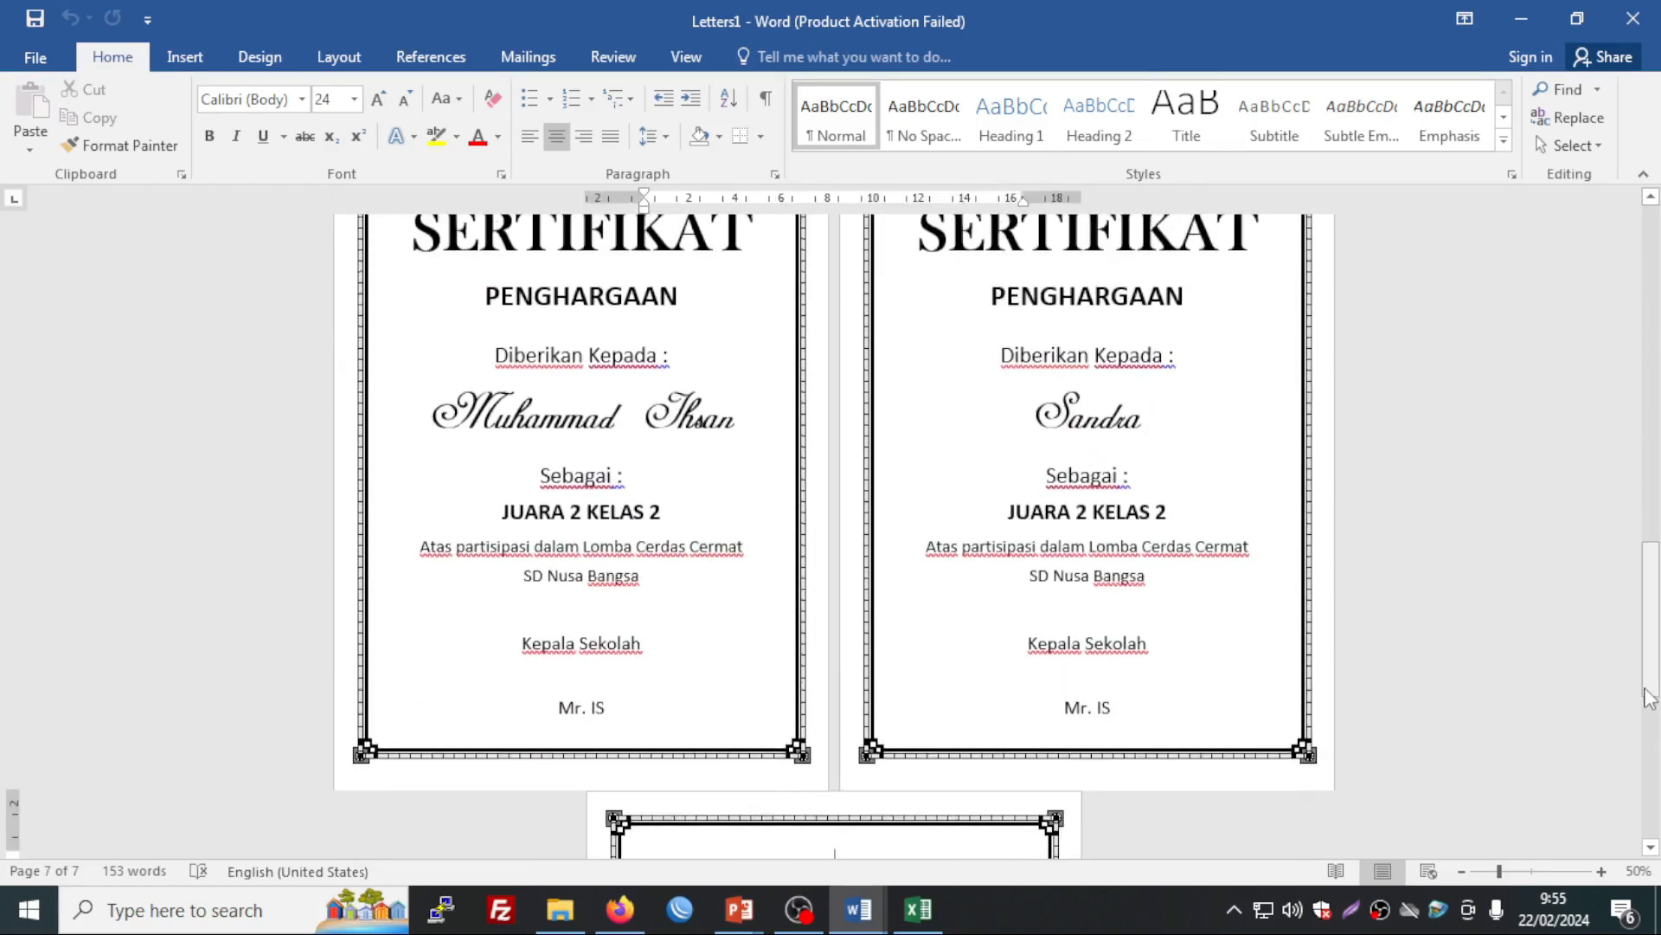
scroll(1598, 525, up, 8)
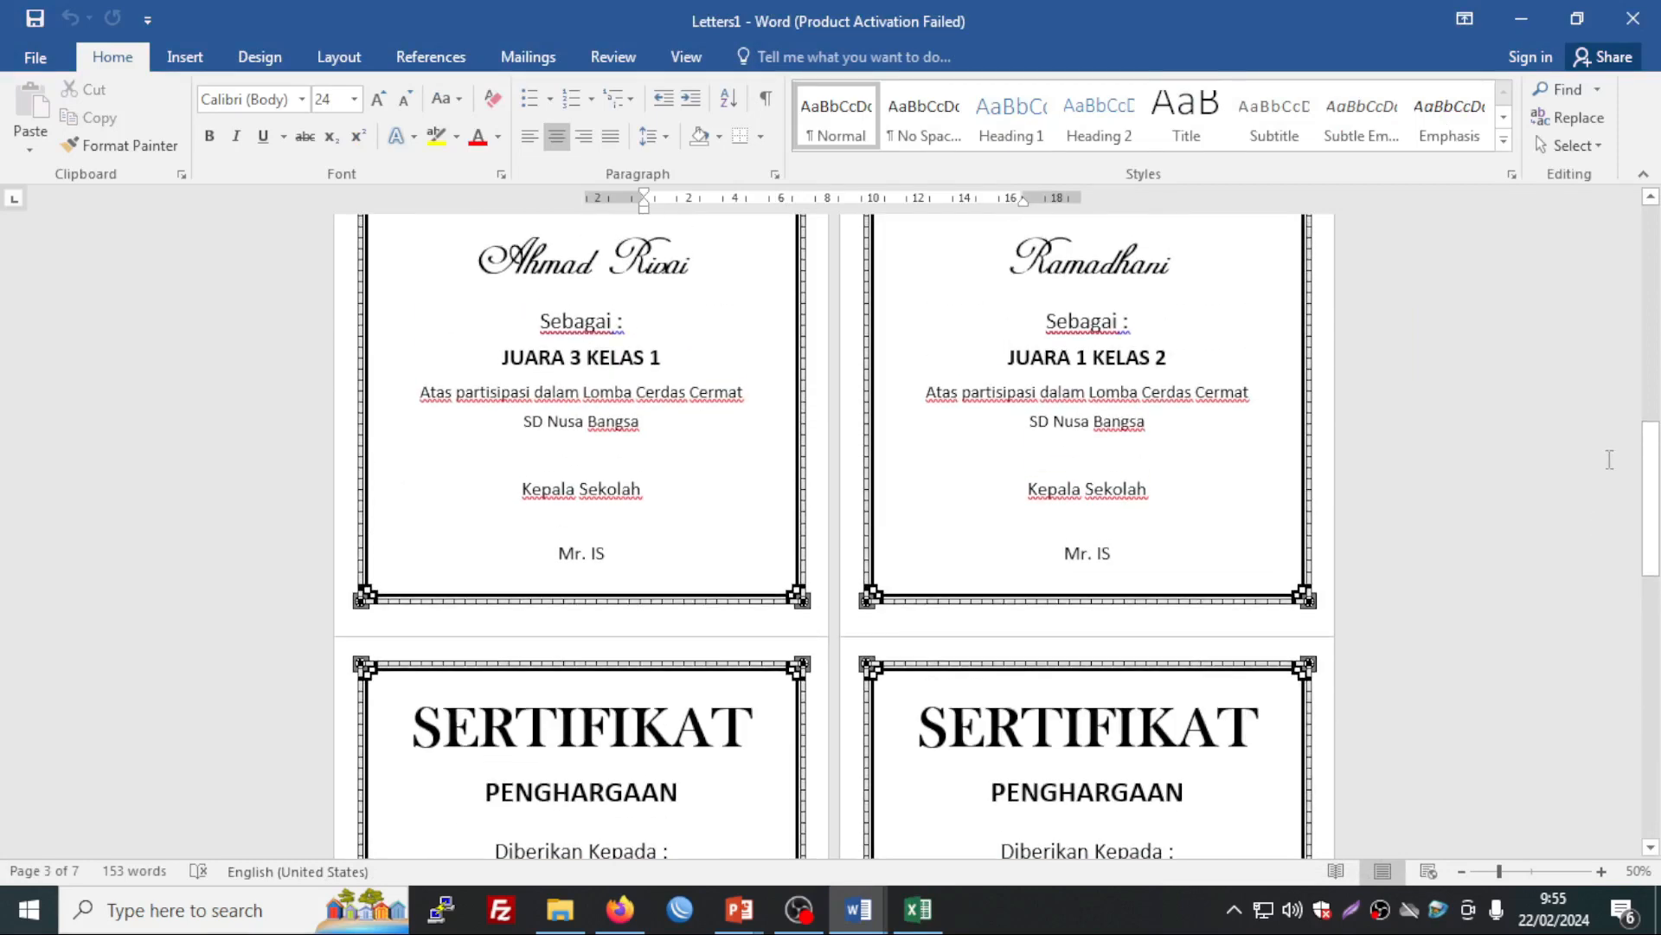
scroll(1515, 445, up, 8)
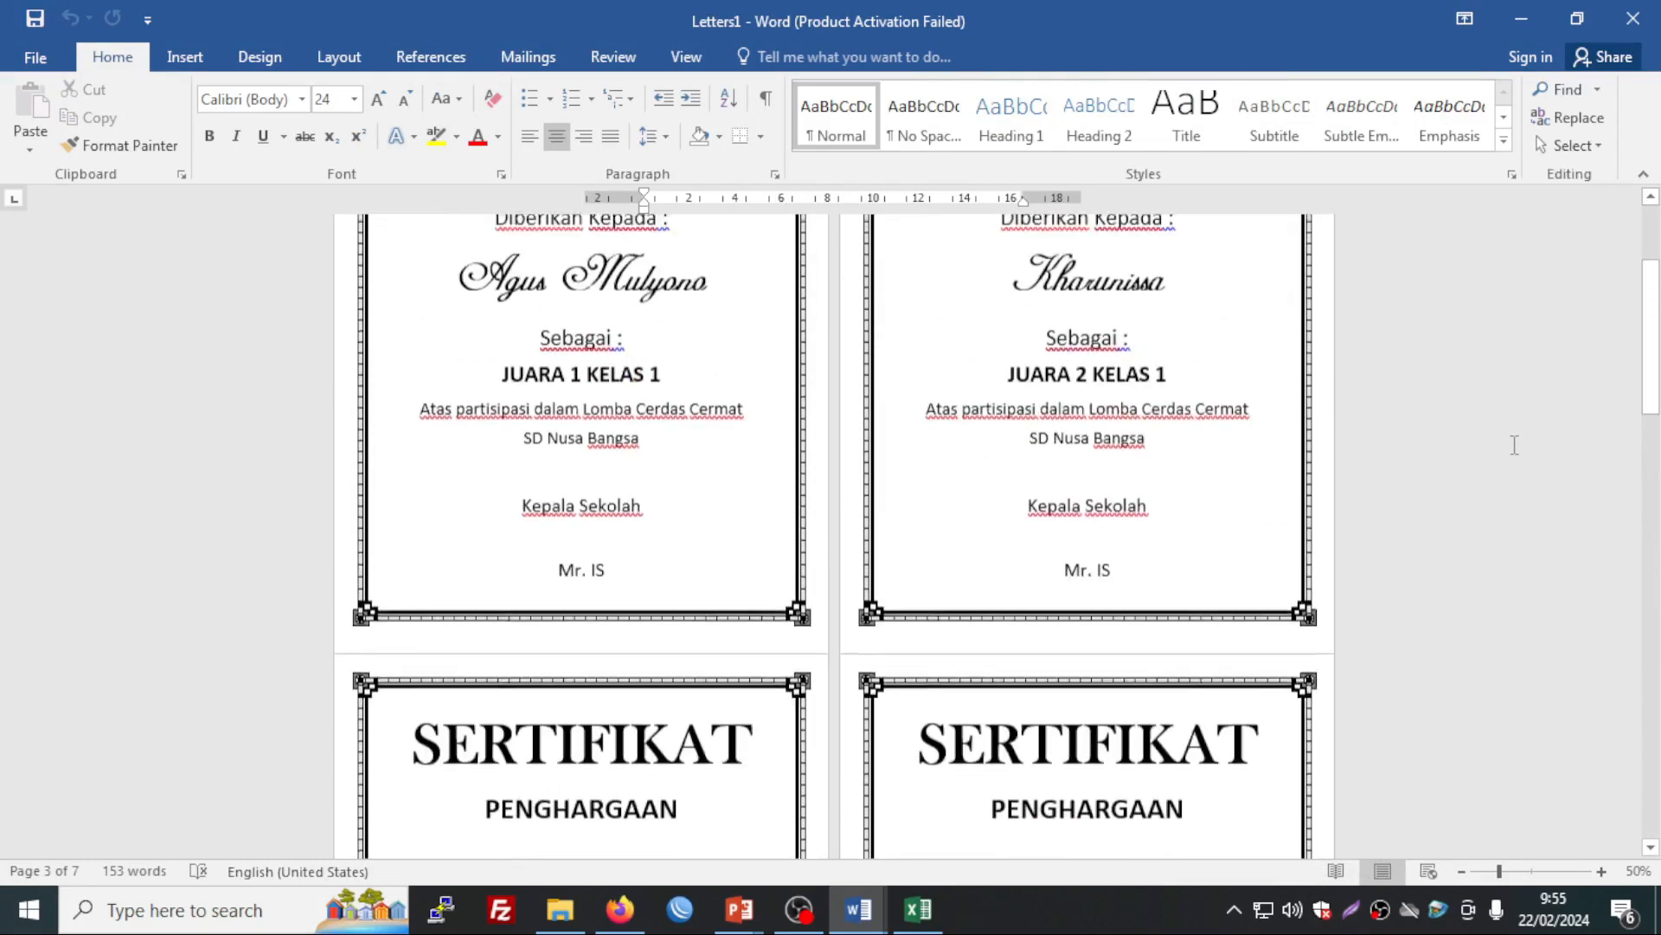
scroll(1515, 445, up, 3)
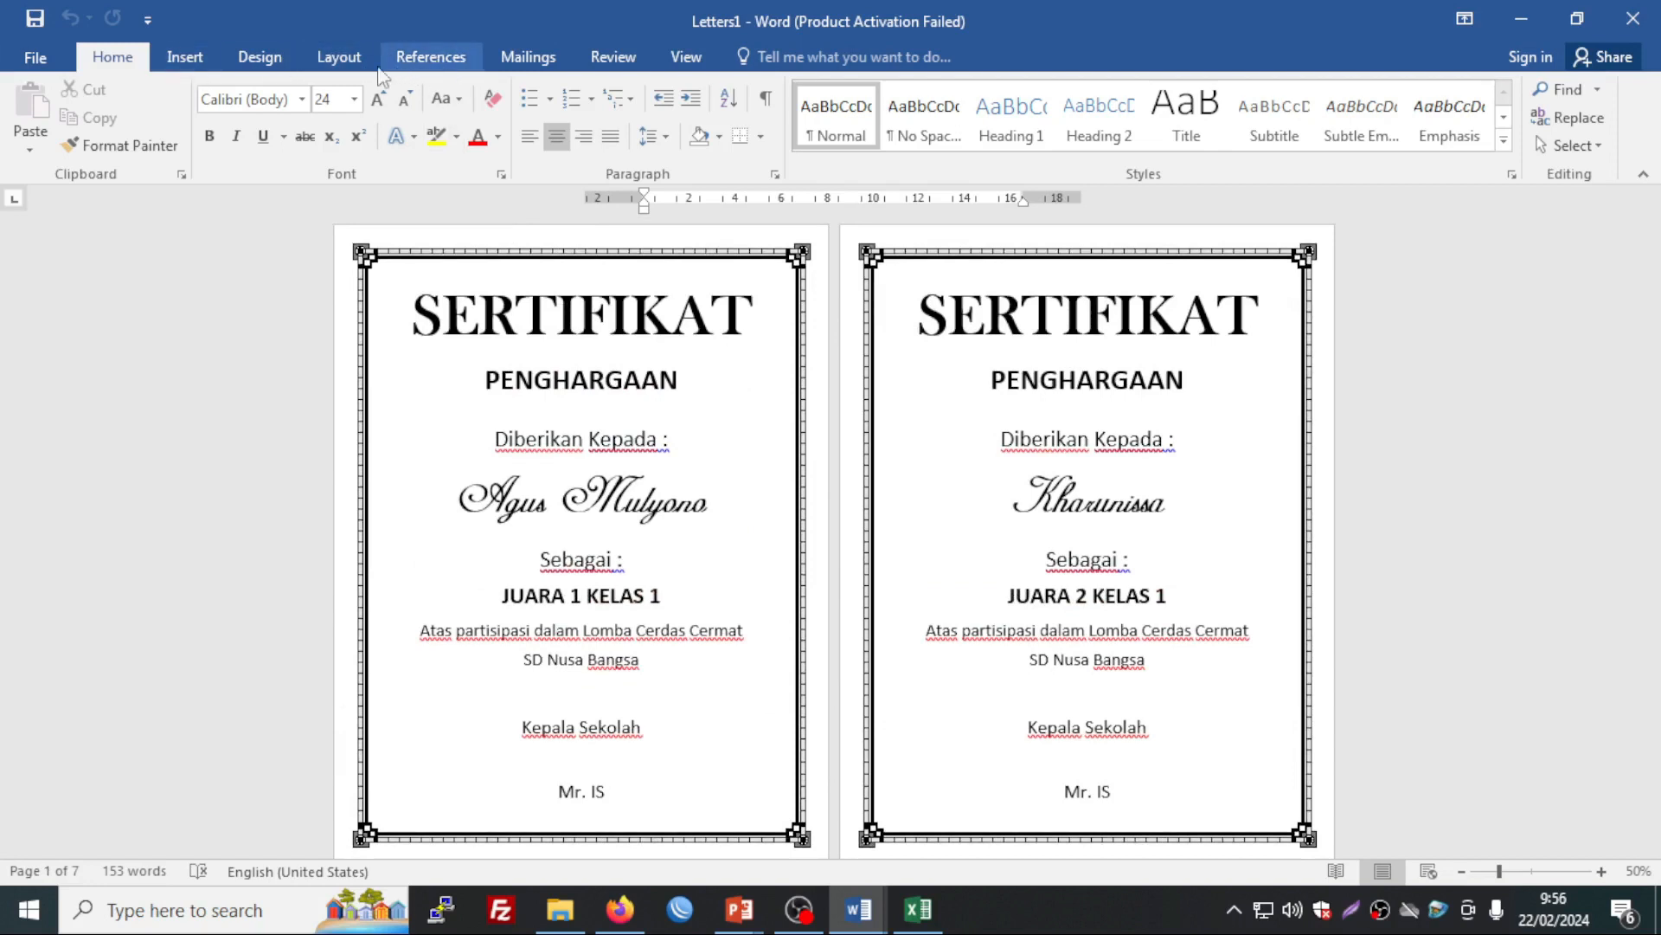
Step: Browse the Gradient and Texture fill effects under Page Color, then cancel without applying
click(352, 62)
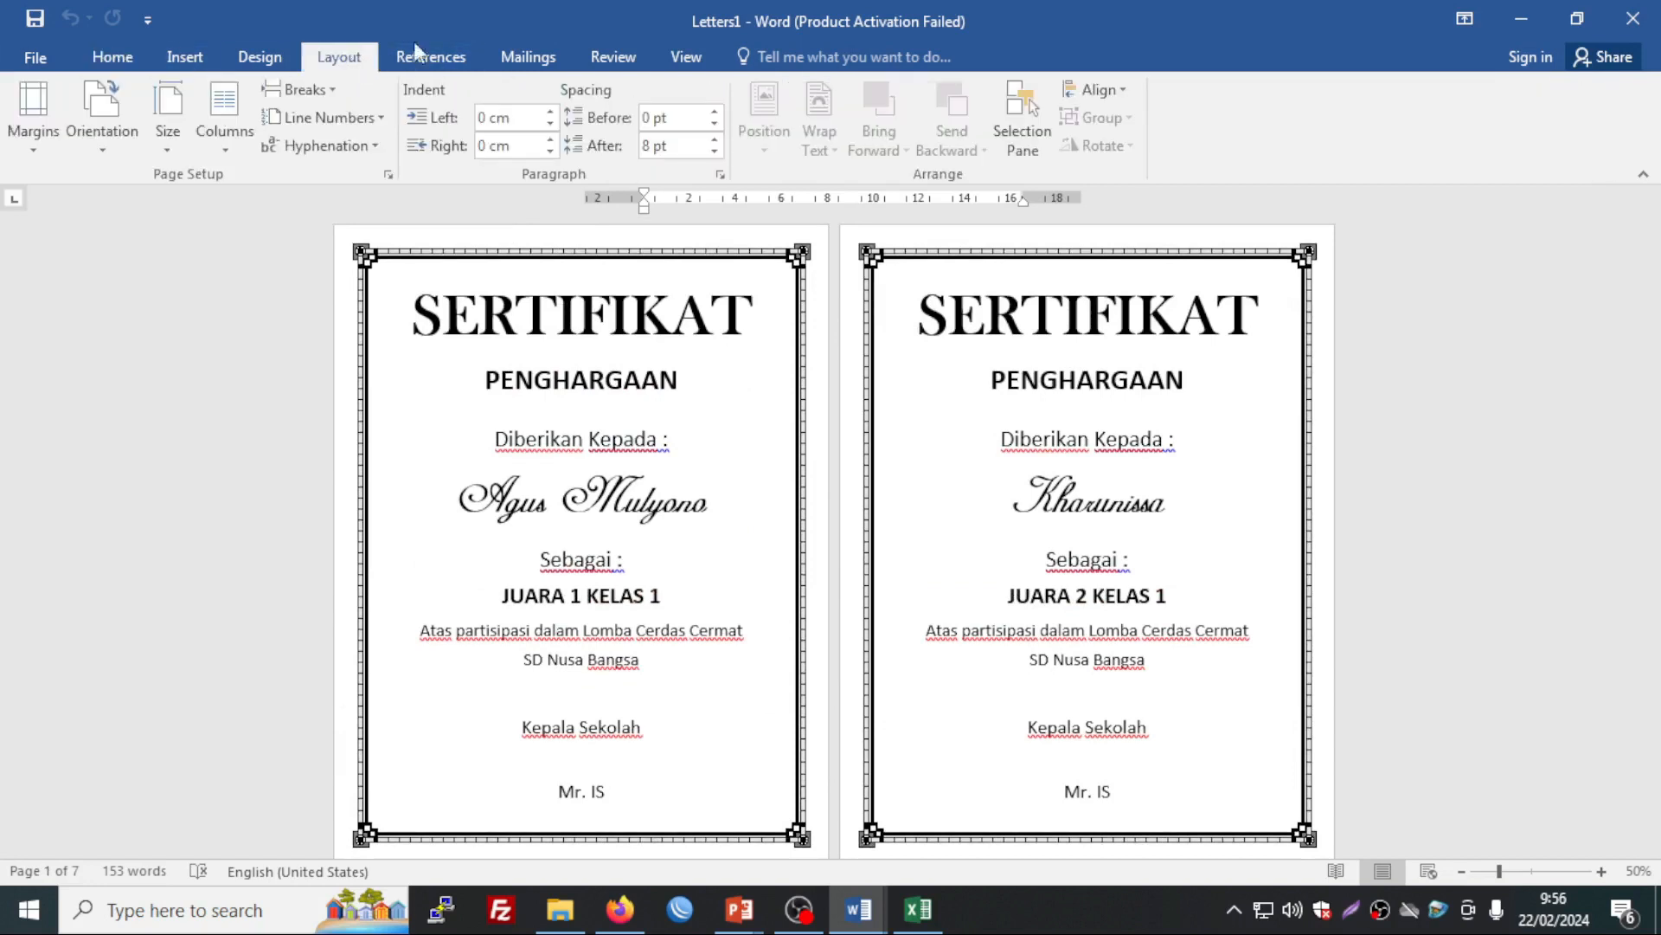
click(261, 62)
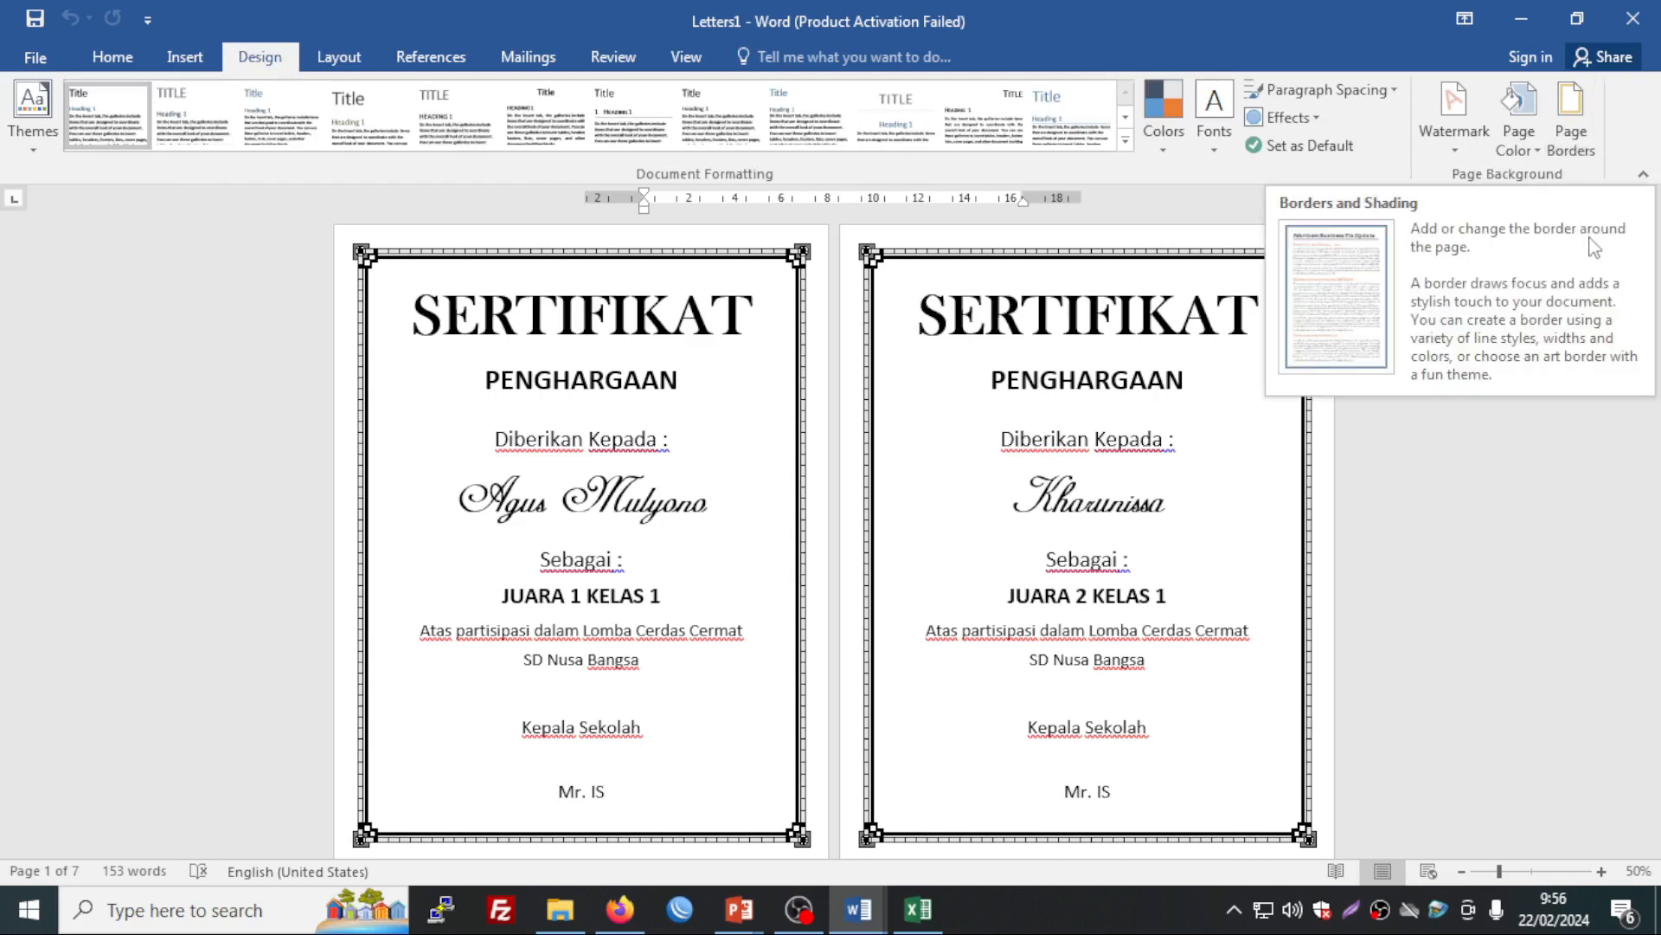
click(1588, 147)
click(1522, 139)
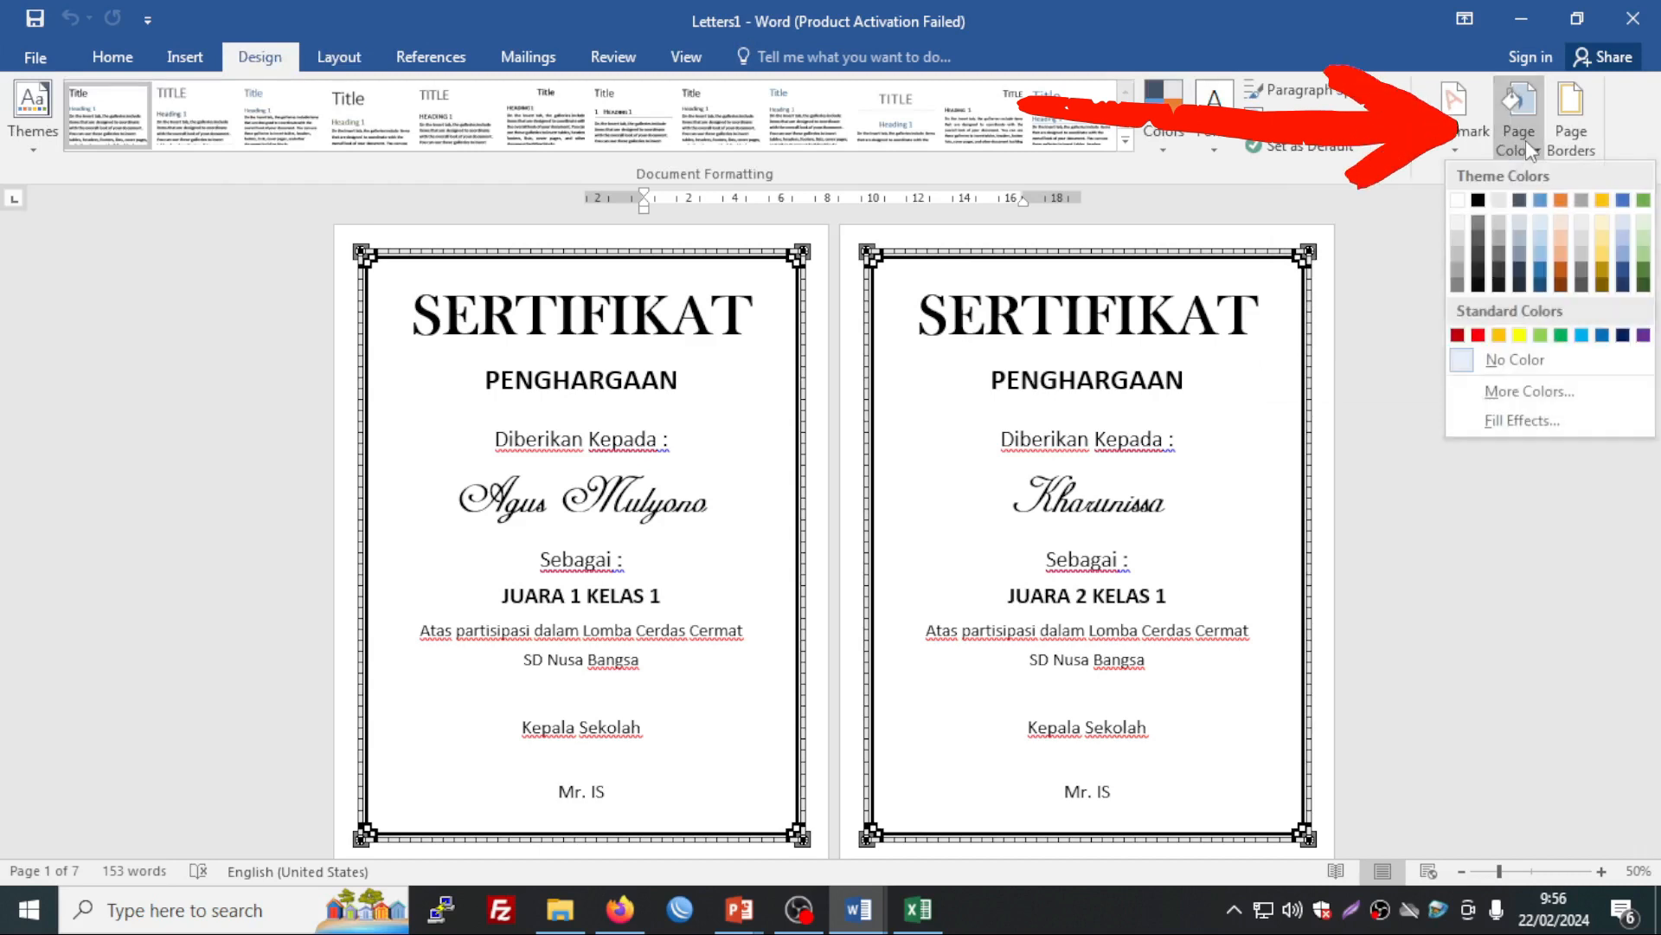
click(1512, 421)
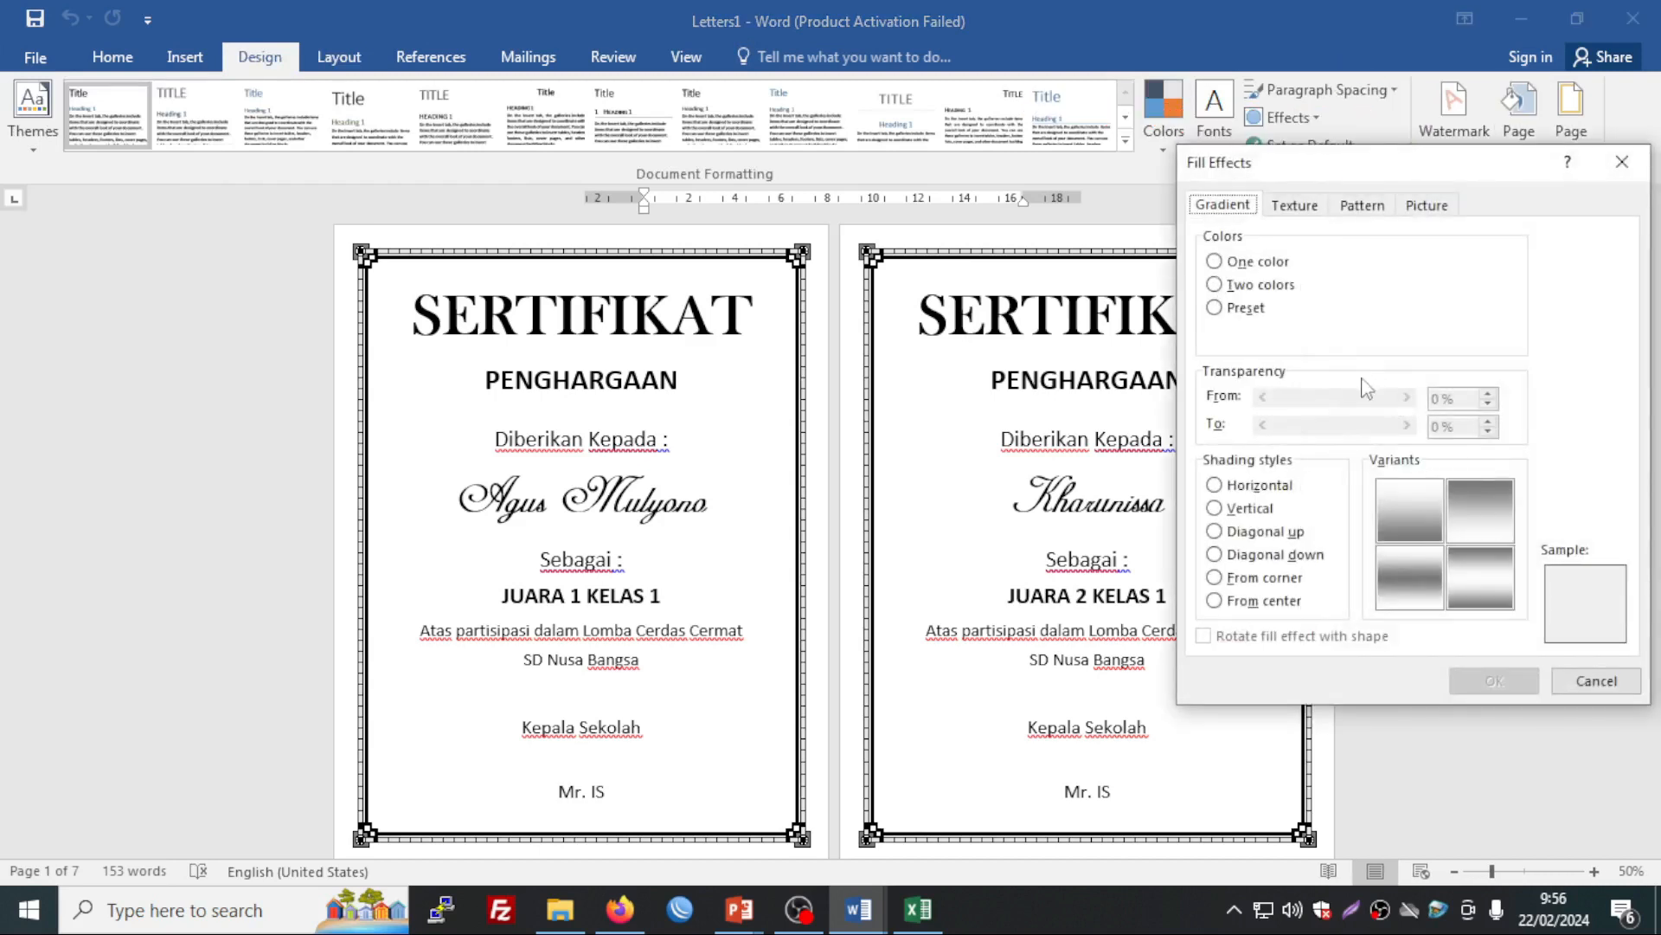
click(1305, 208)
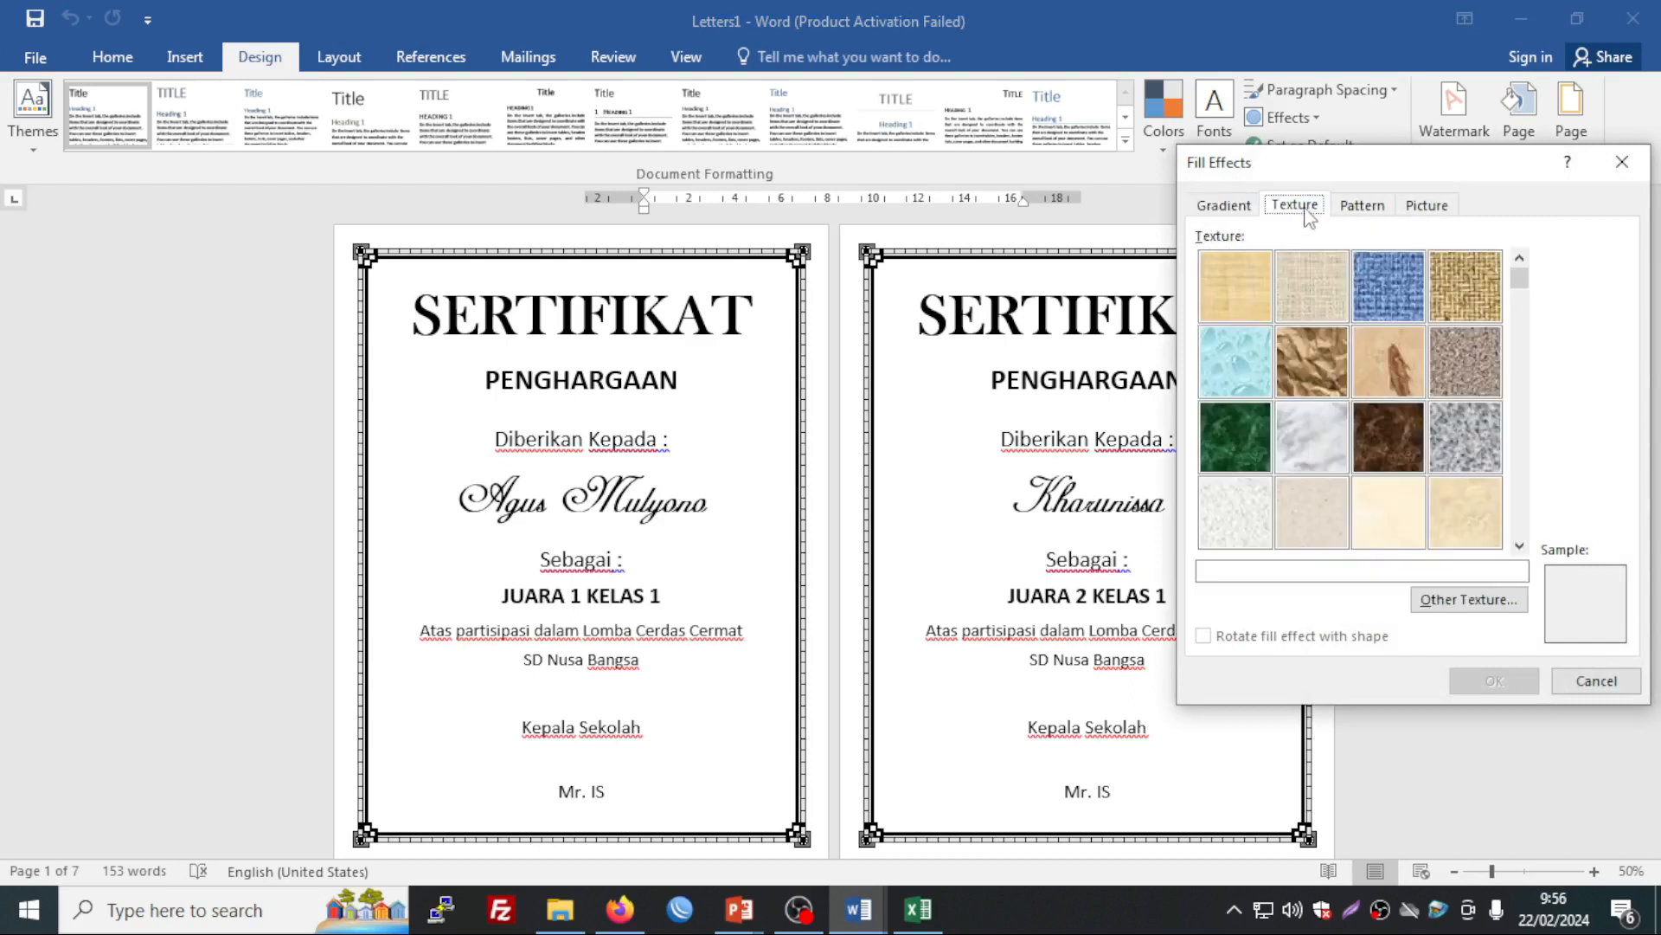
click(1233, 210)
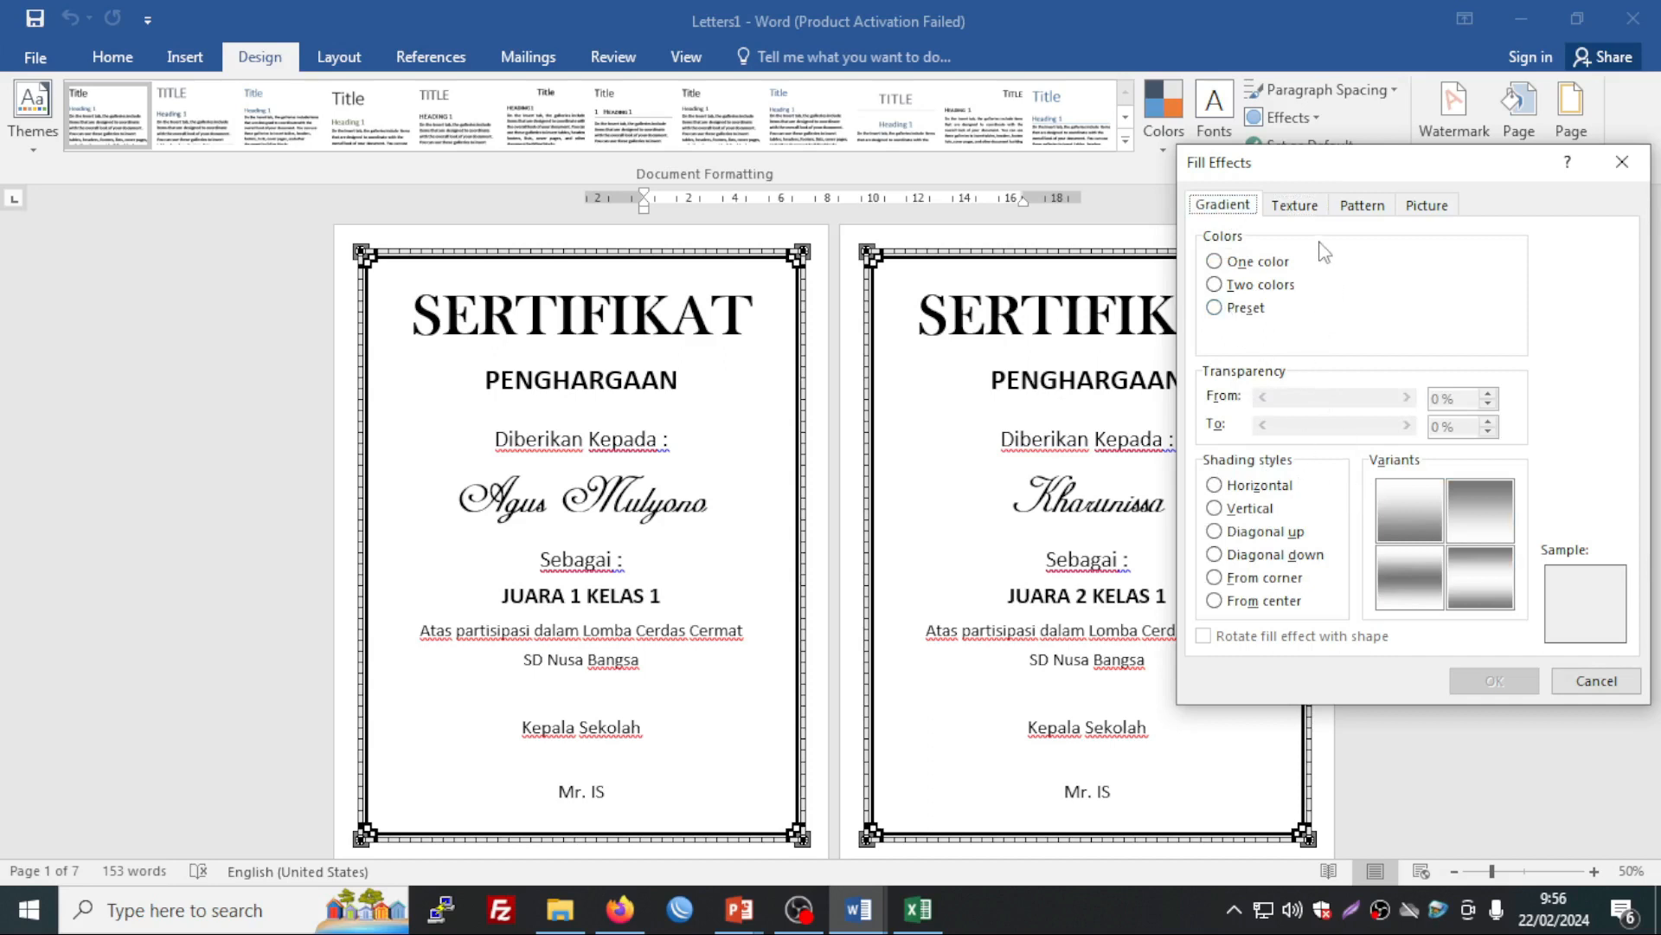
click(1301, 210)
click(1251, 210)
click(1596, 680)
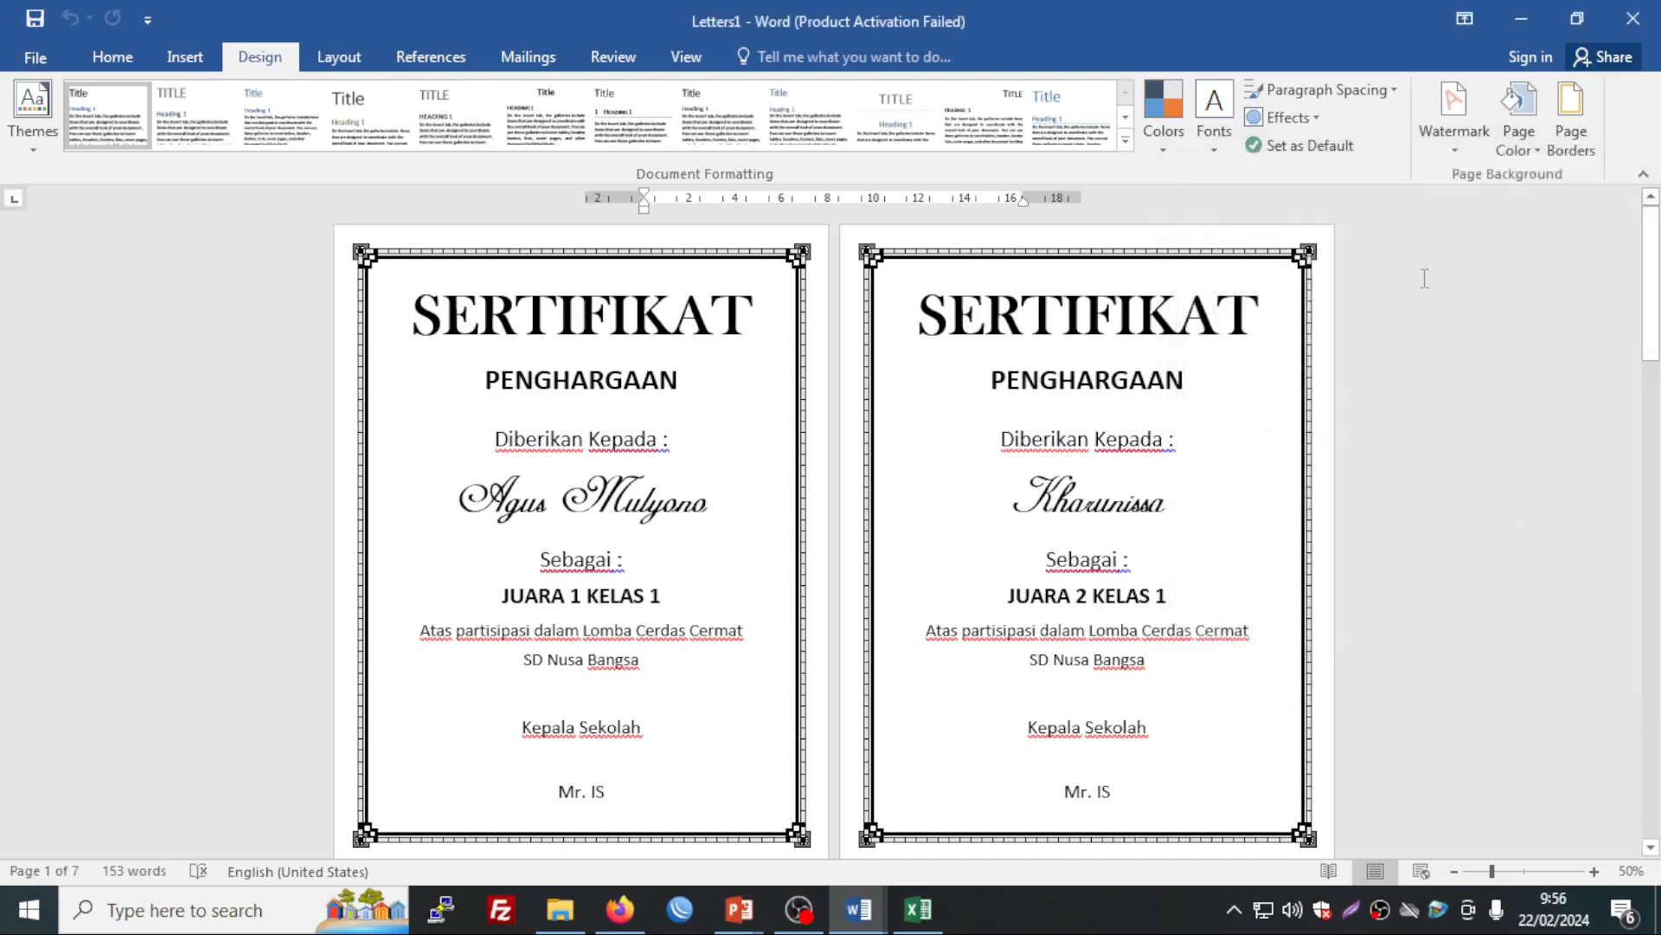
click(1530, 121)
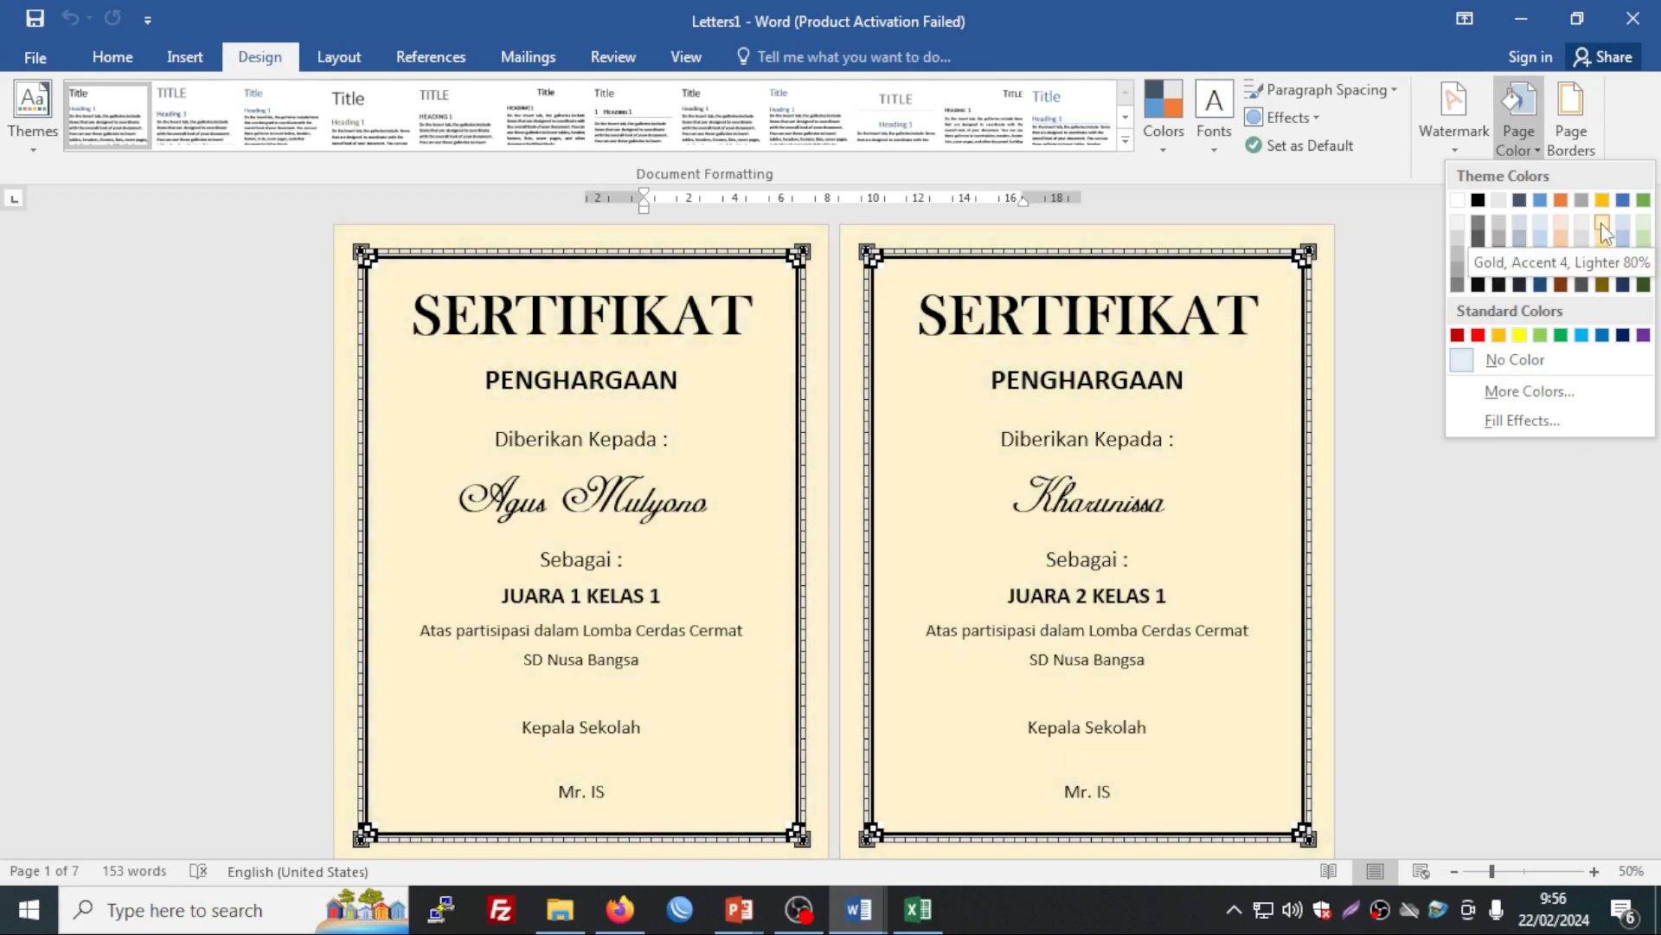
Step: Compare Newsprint, Recycled and Parchment textures, then apply Stationery as the page background
click(1525, 420)
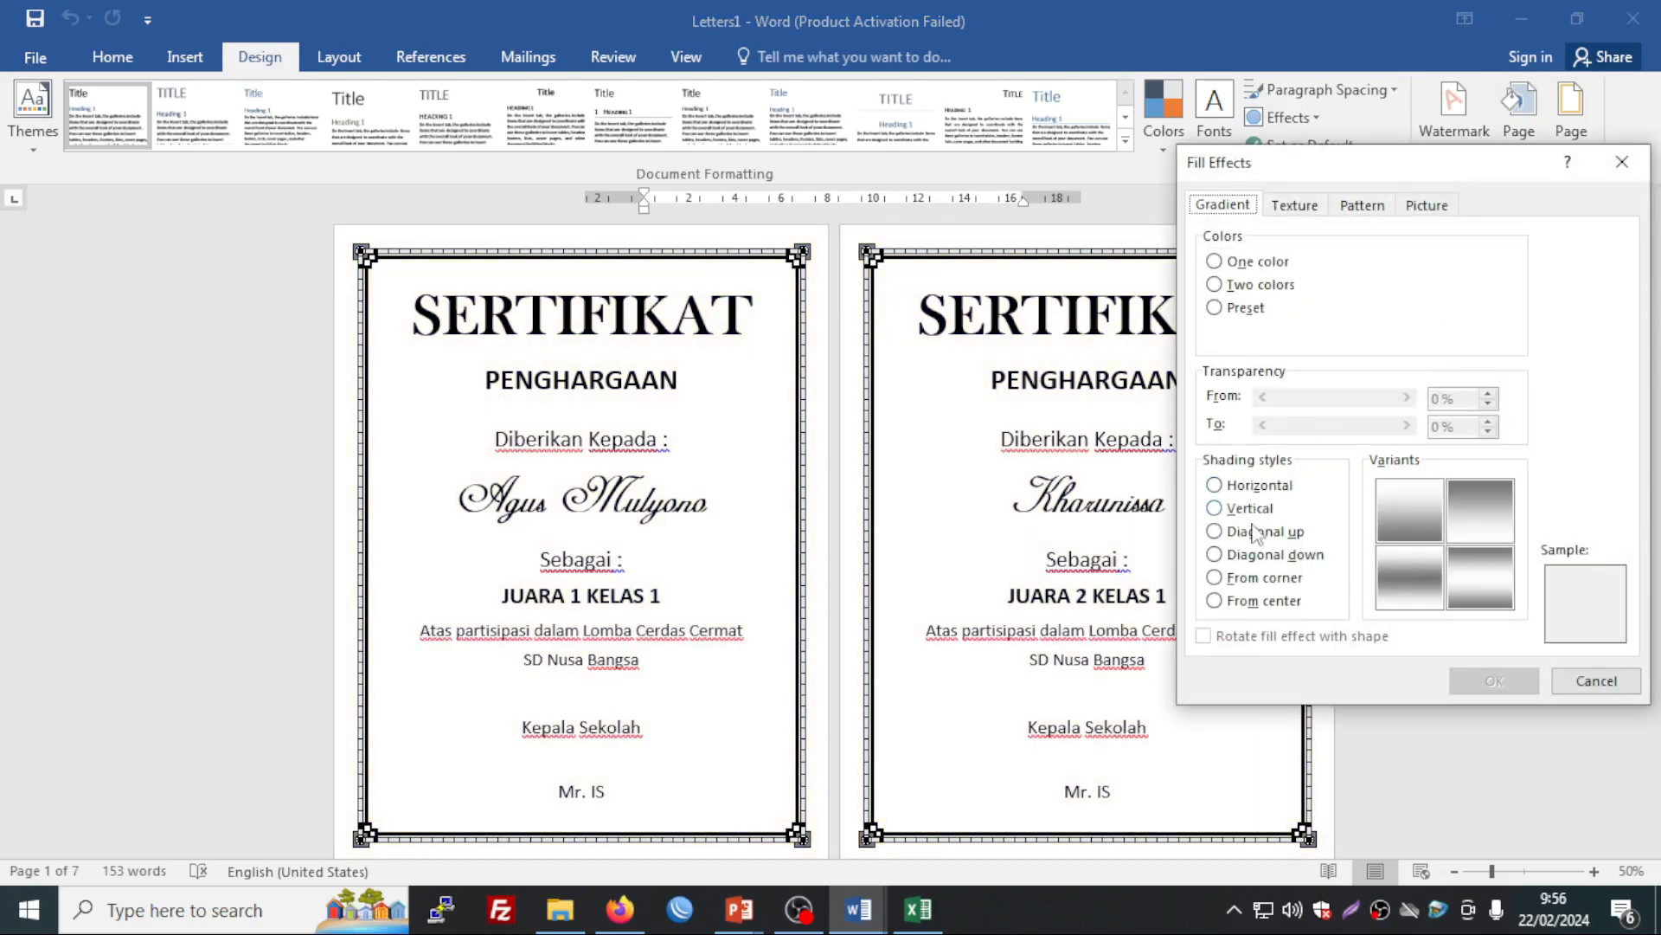
click(1216, 509)
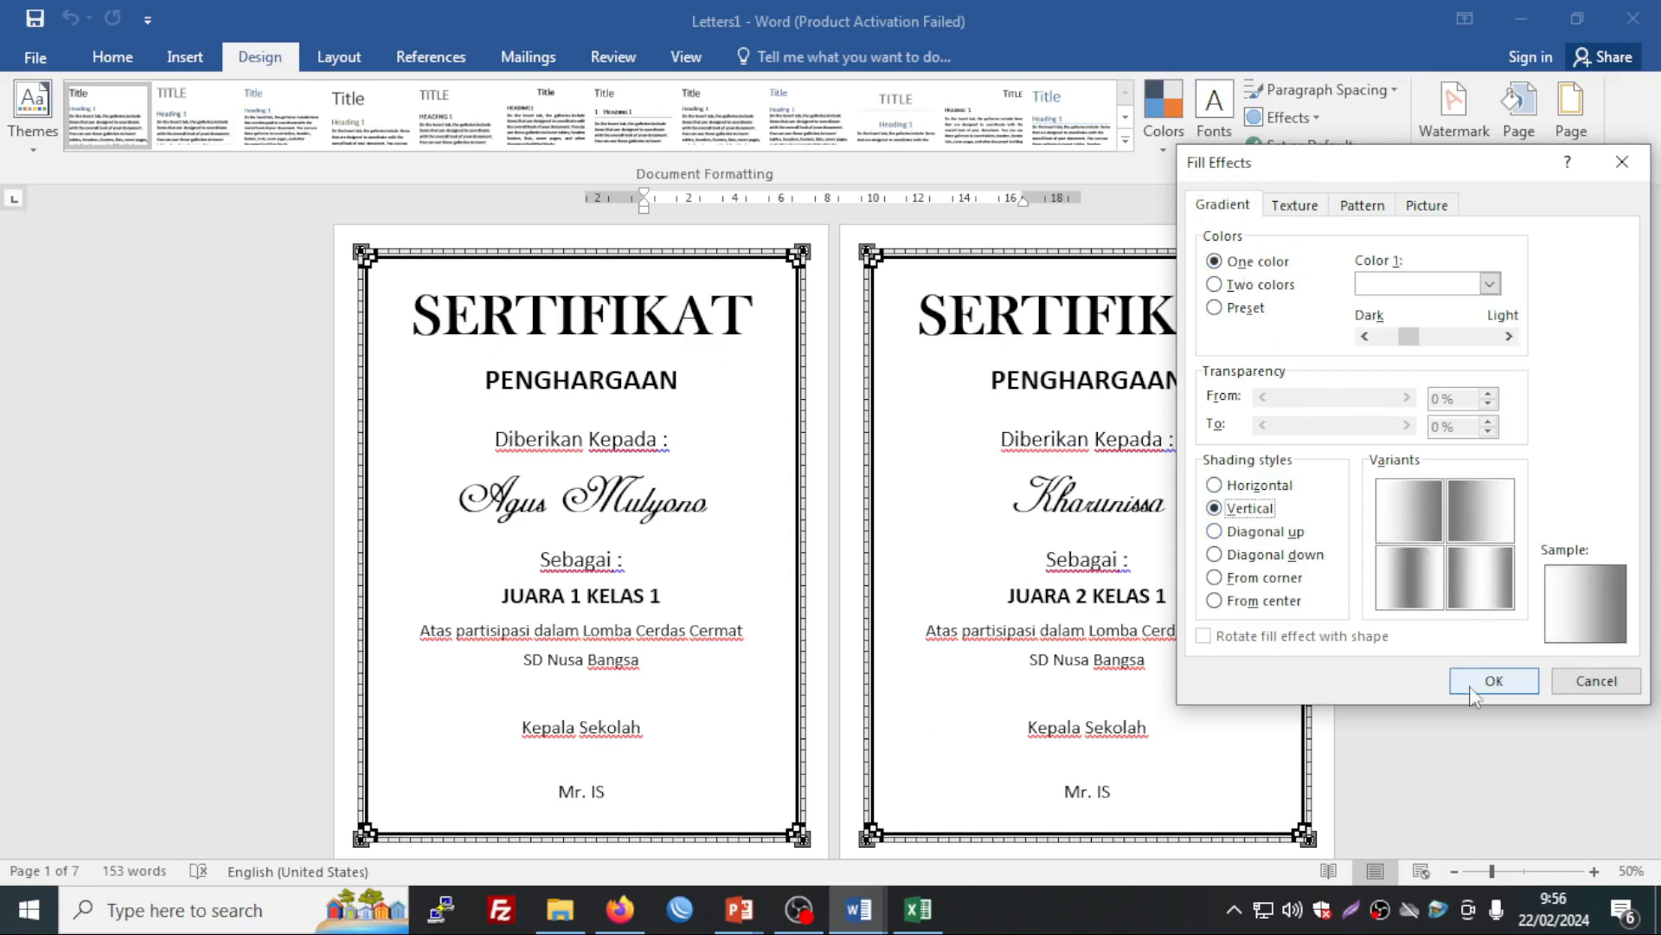
click(1295, 206)
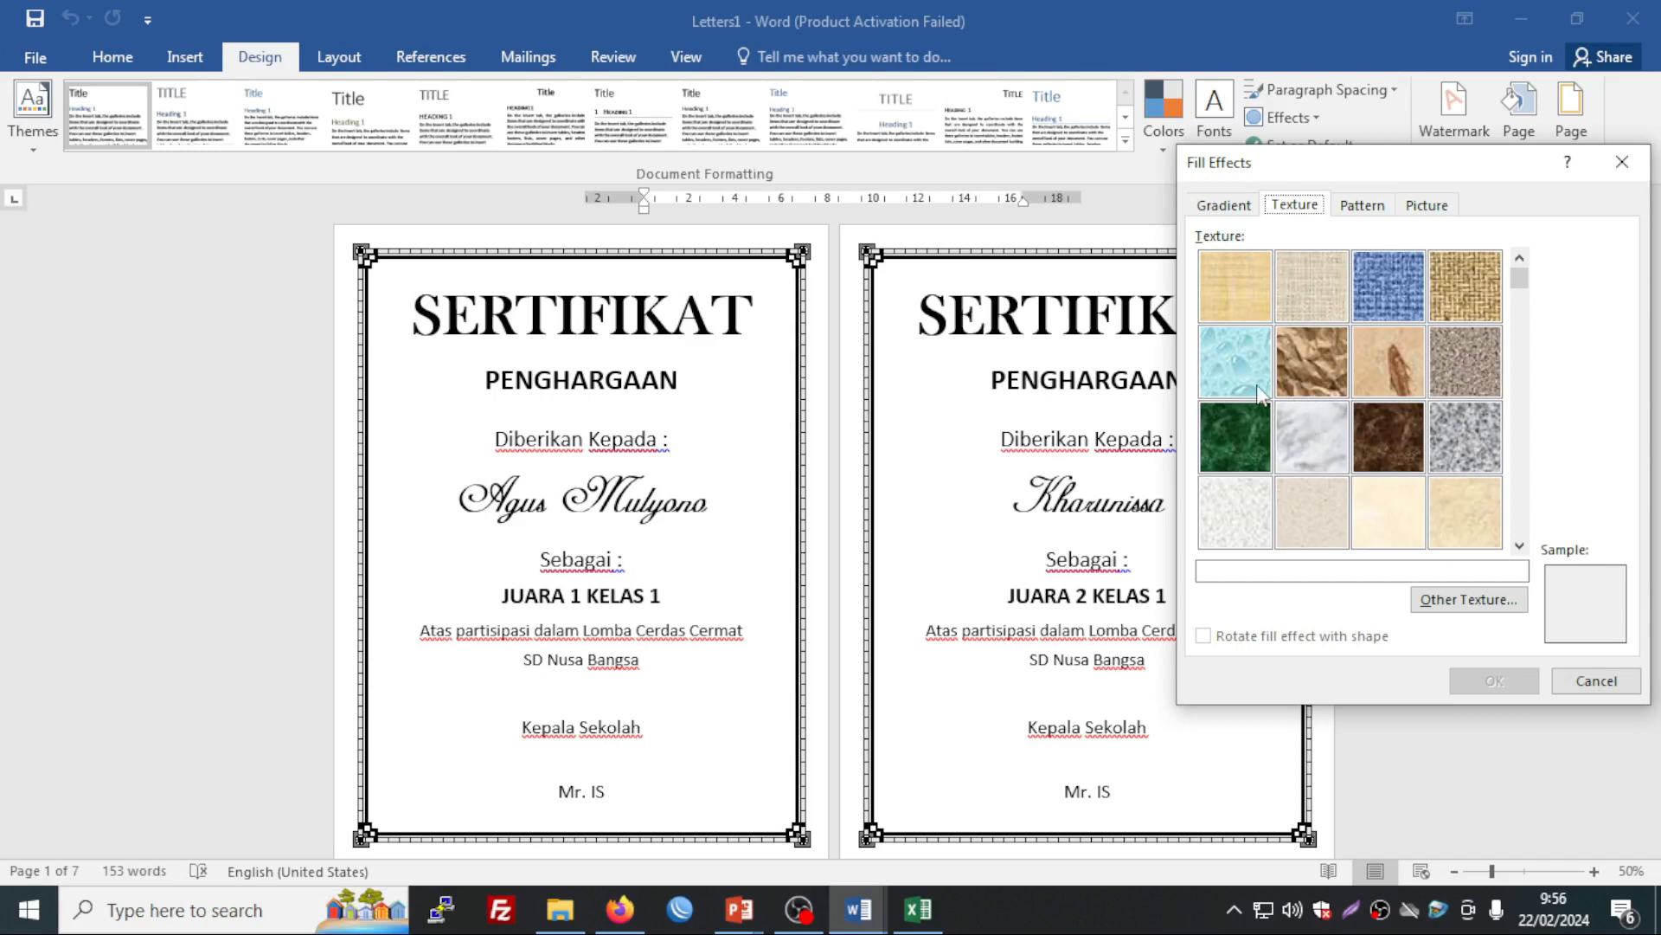
click(1249, 530)
click(1333, 538)
click(1393, 535)
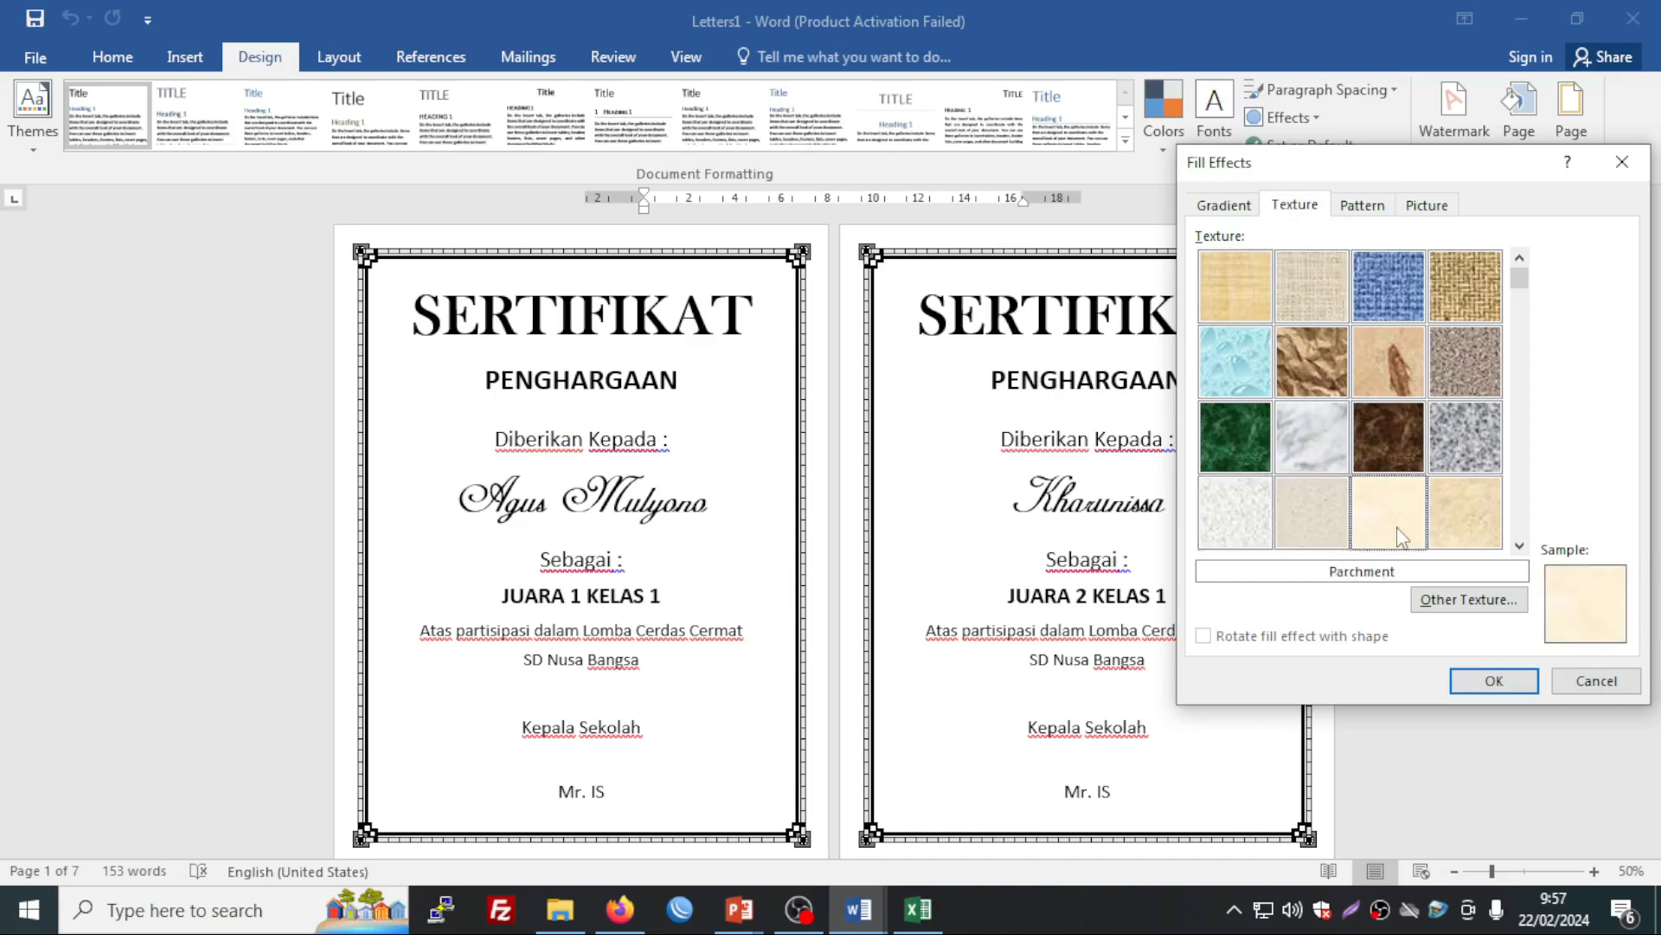
click(1467, 528)
click(1245, 532)
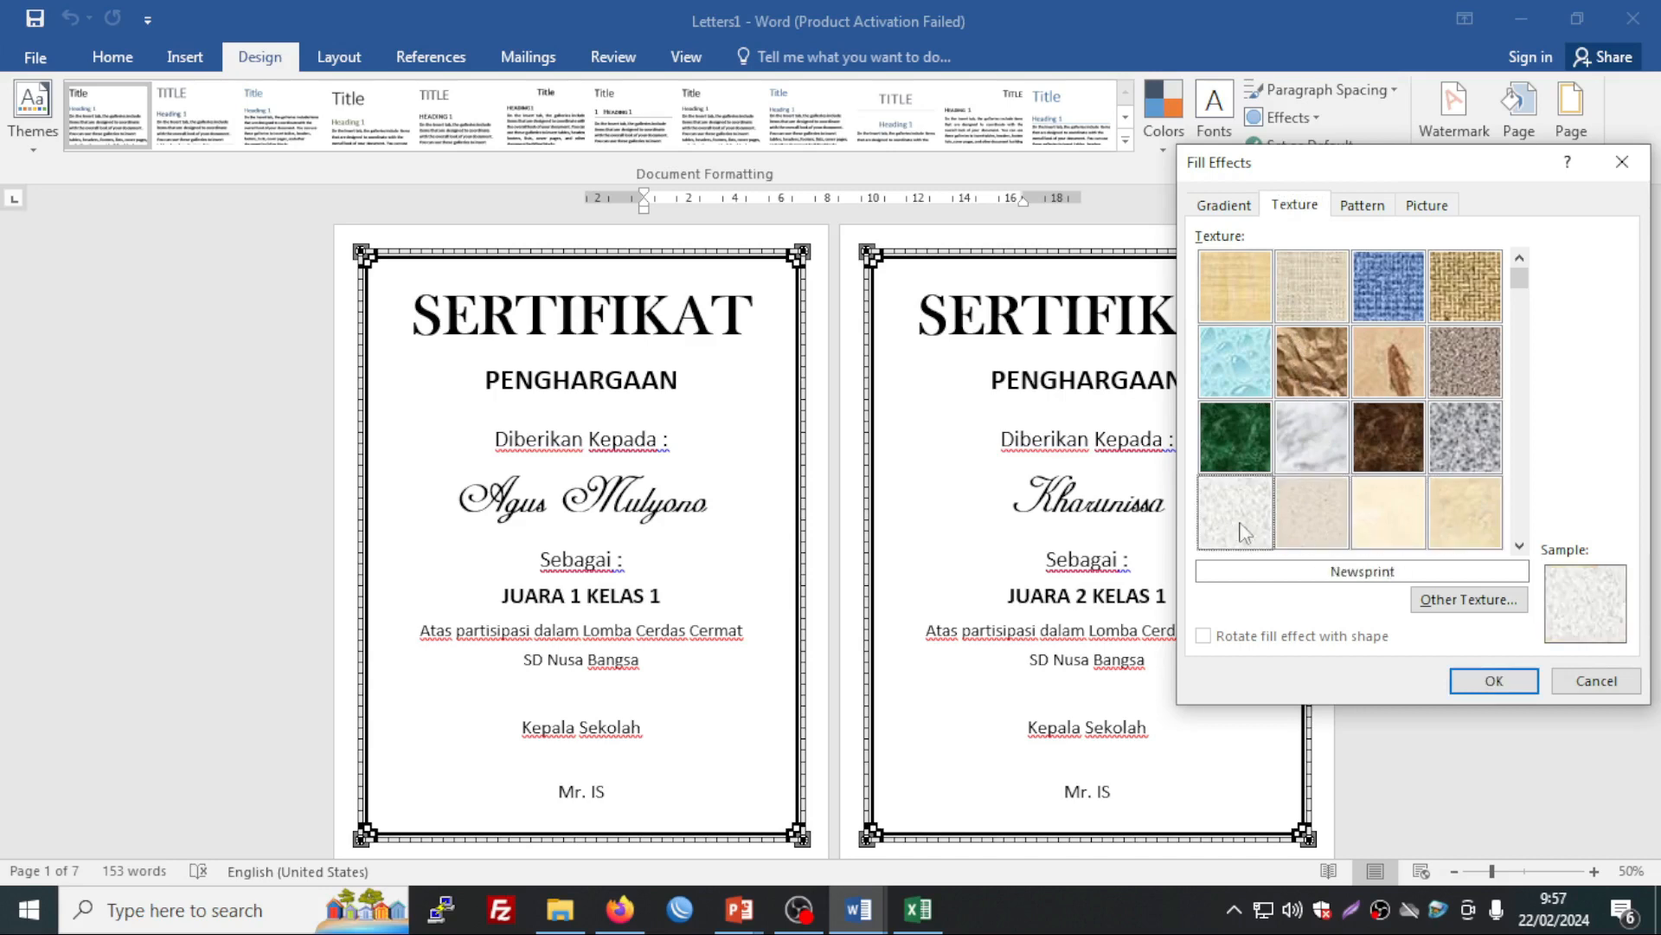
click(1471, 529)
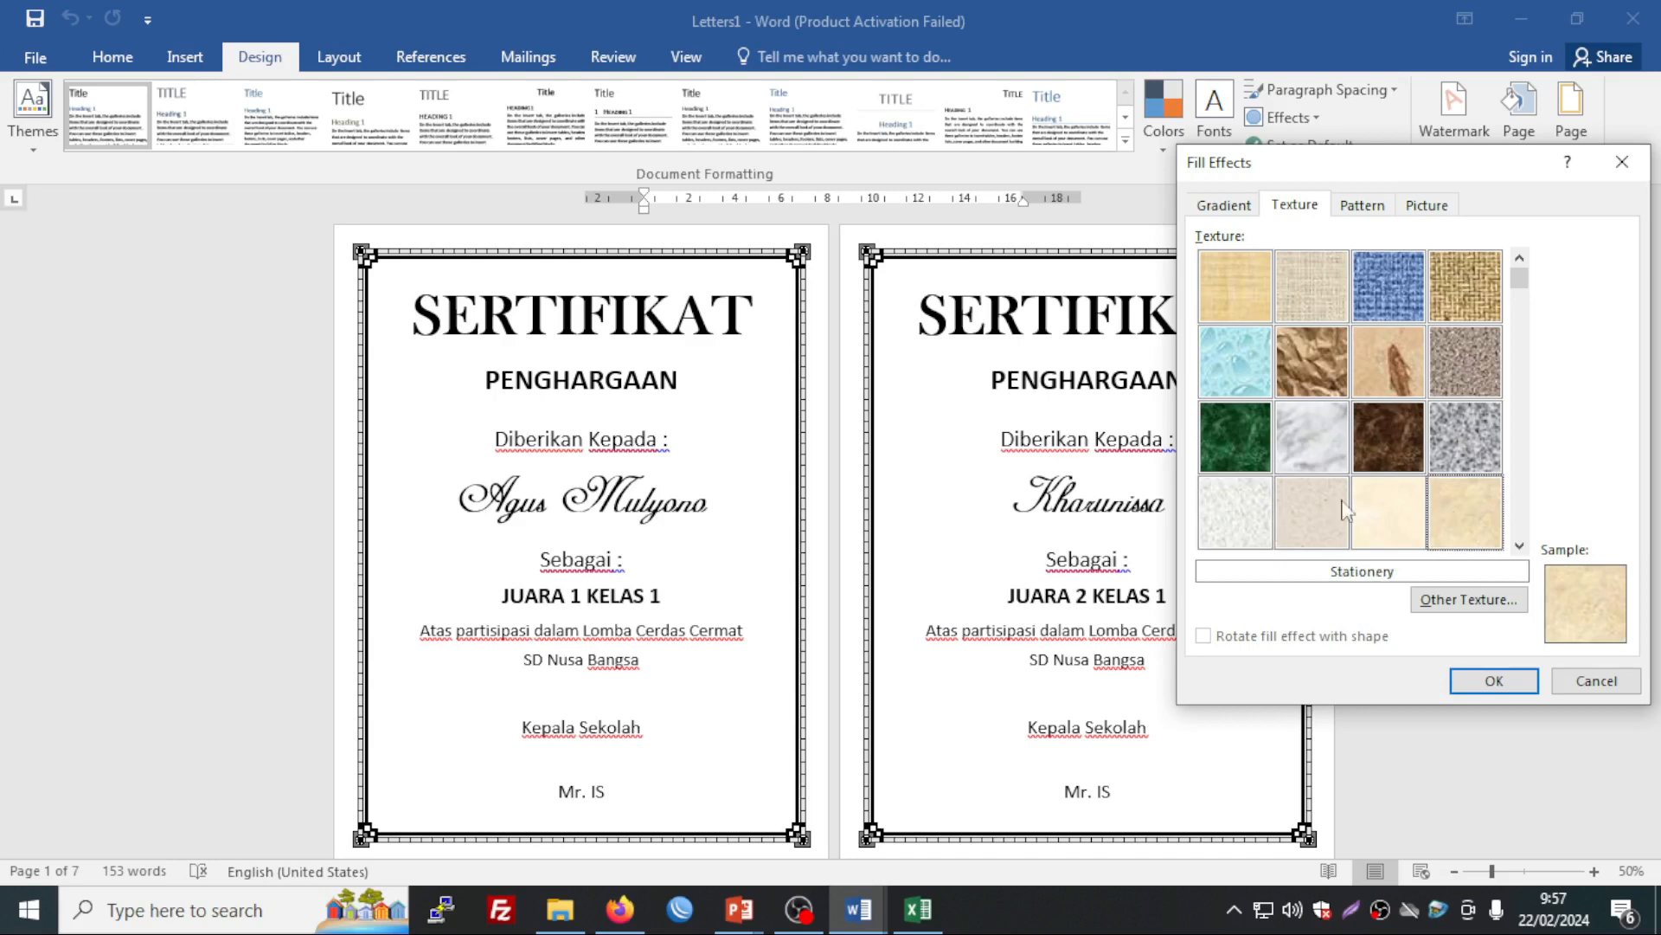
click(1494, 686)
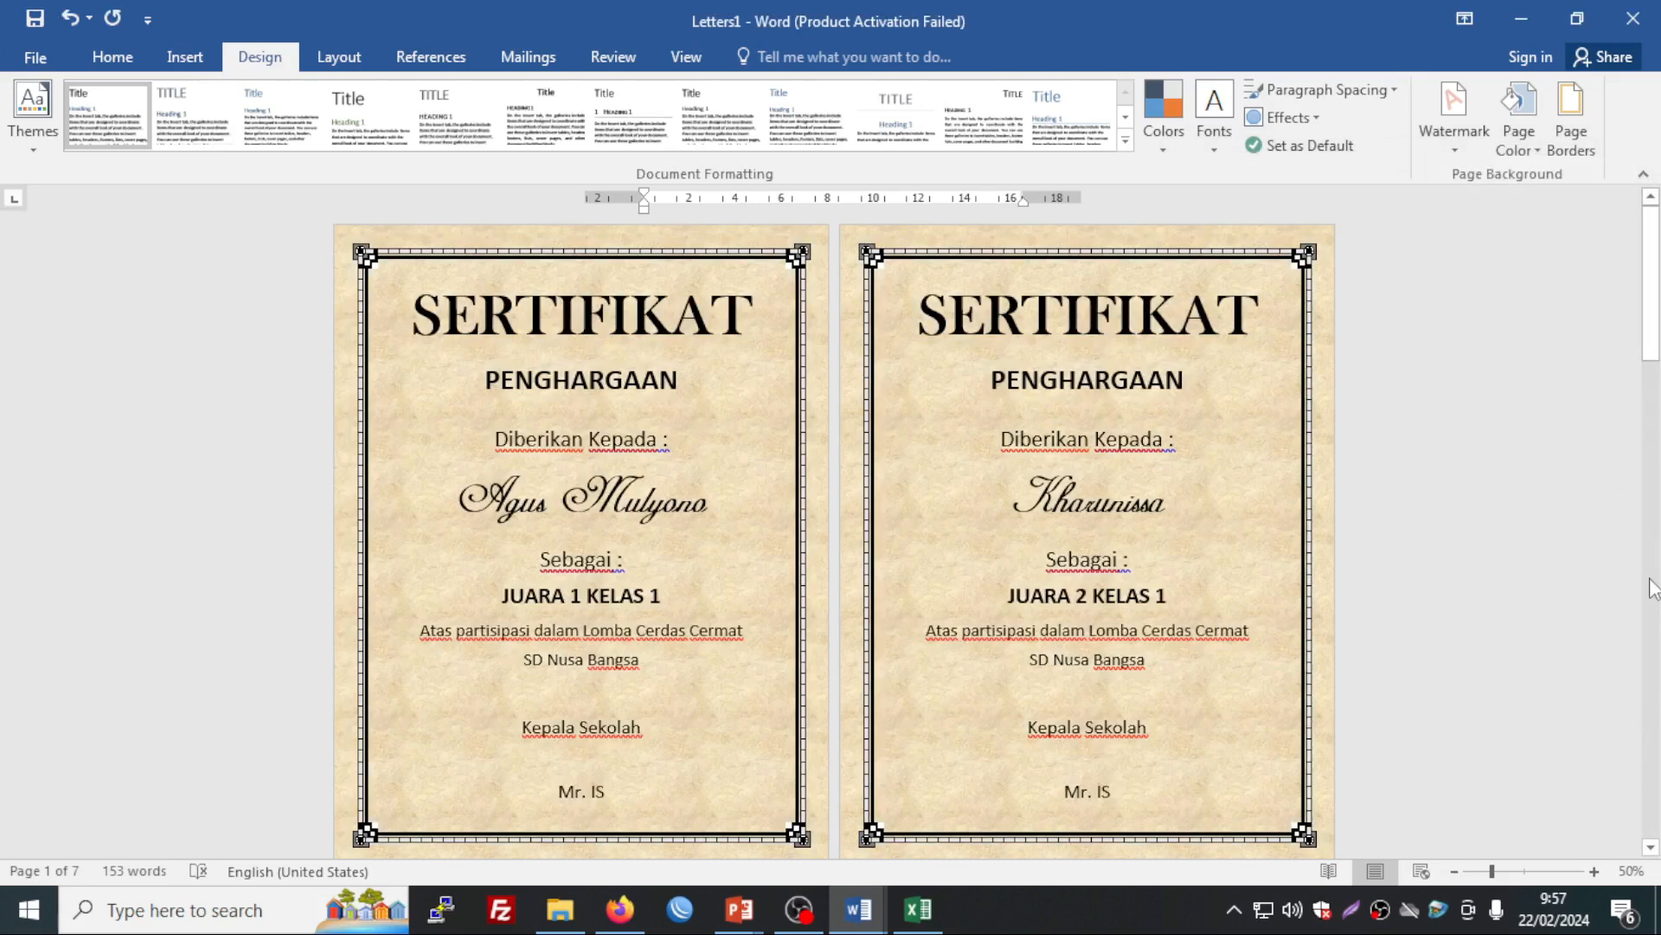
Step: Scroll through the textured certificates, then switch to the SERTIFIKAT.docx window
scroll(1658, 546, down, 5)
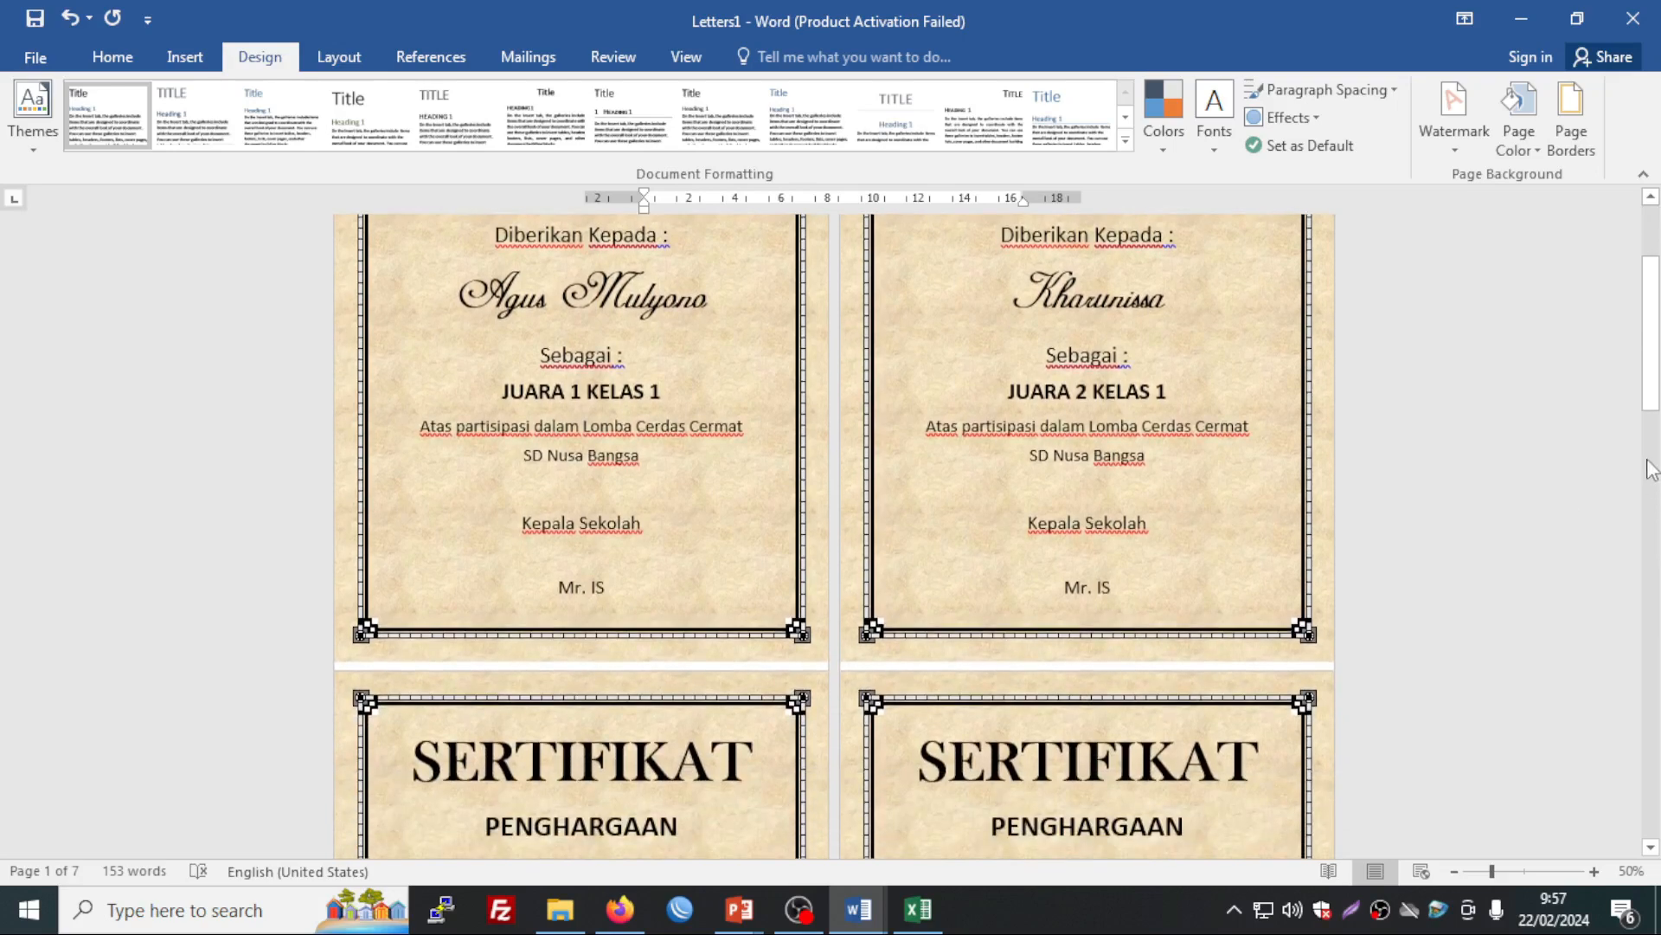
scroll(1658, 467, down, 5)
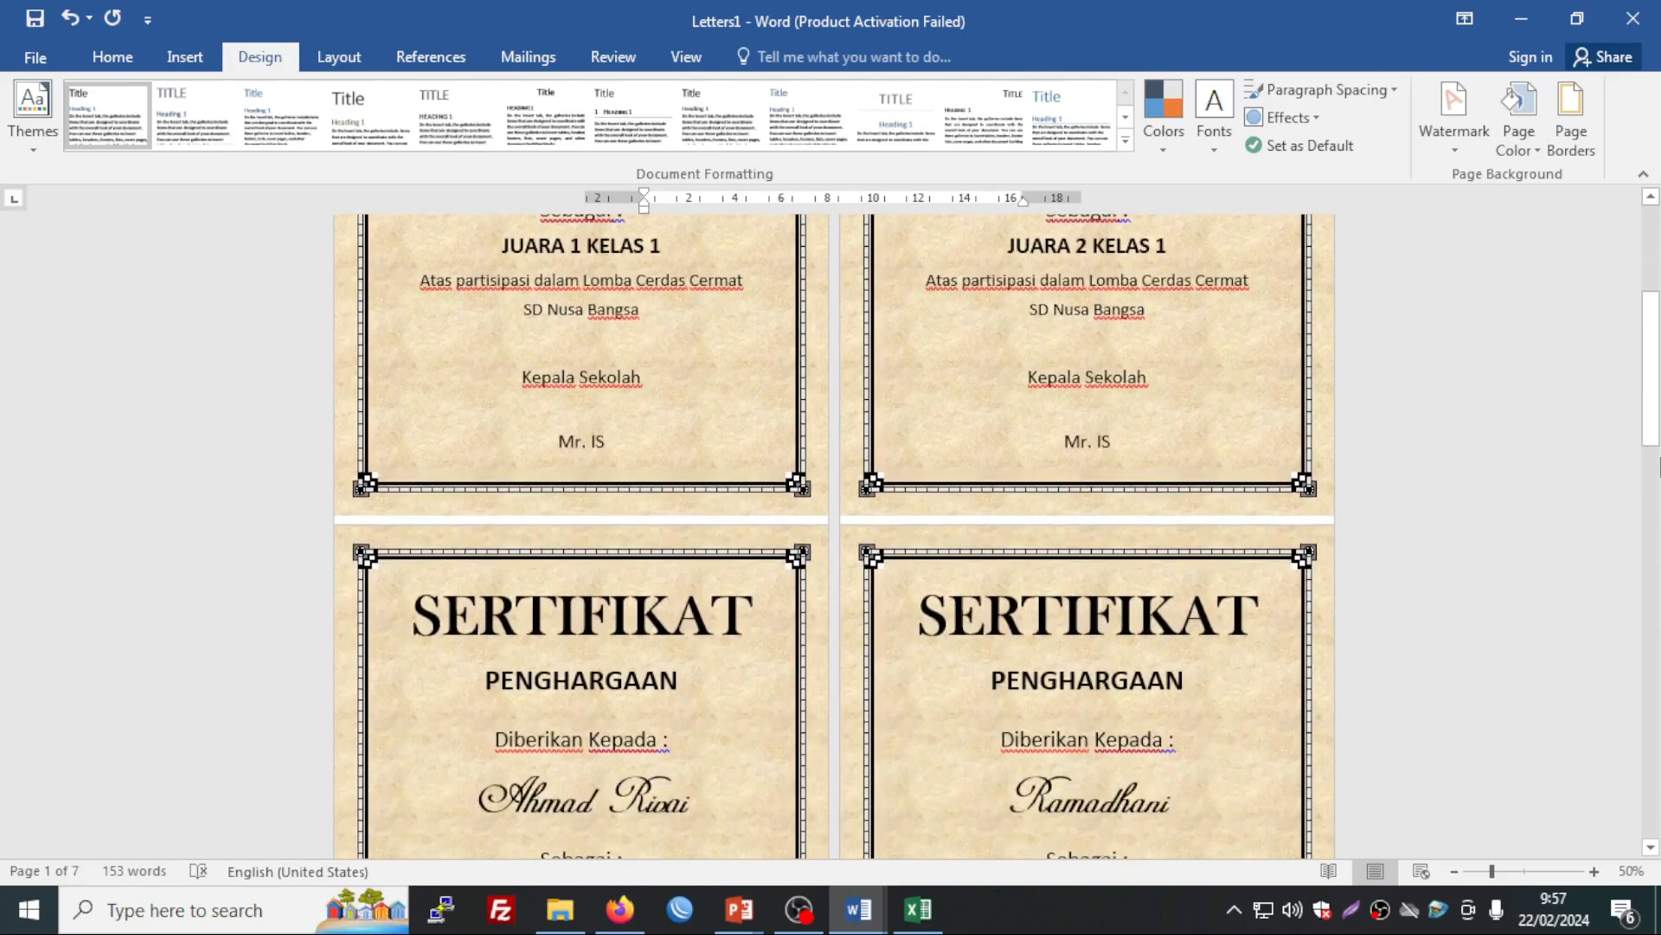
scroll(1630, 463, down, 4)
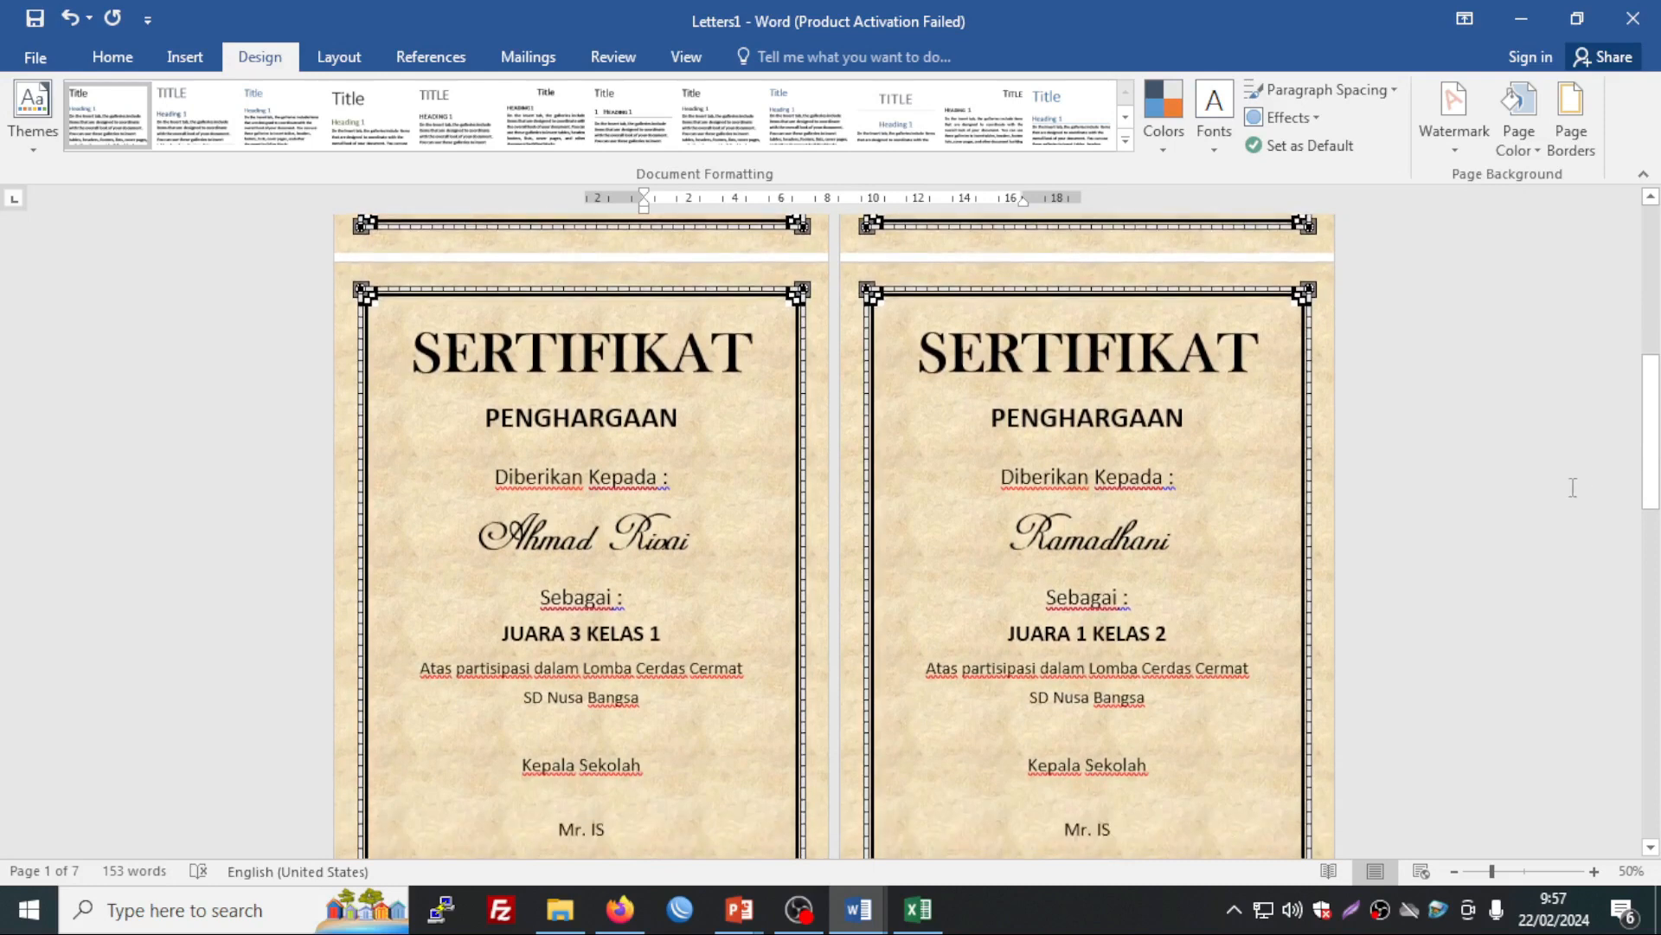
scroll(1511, 497, up, 15)
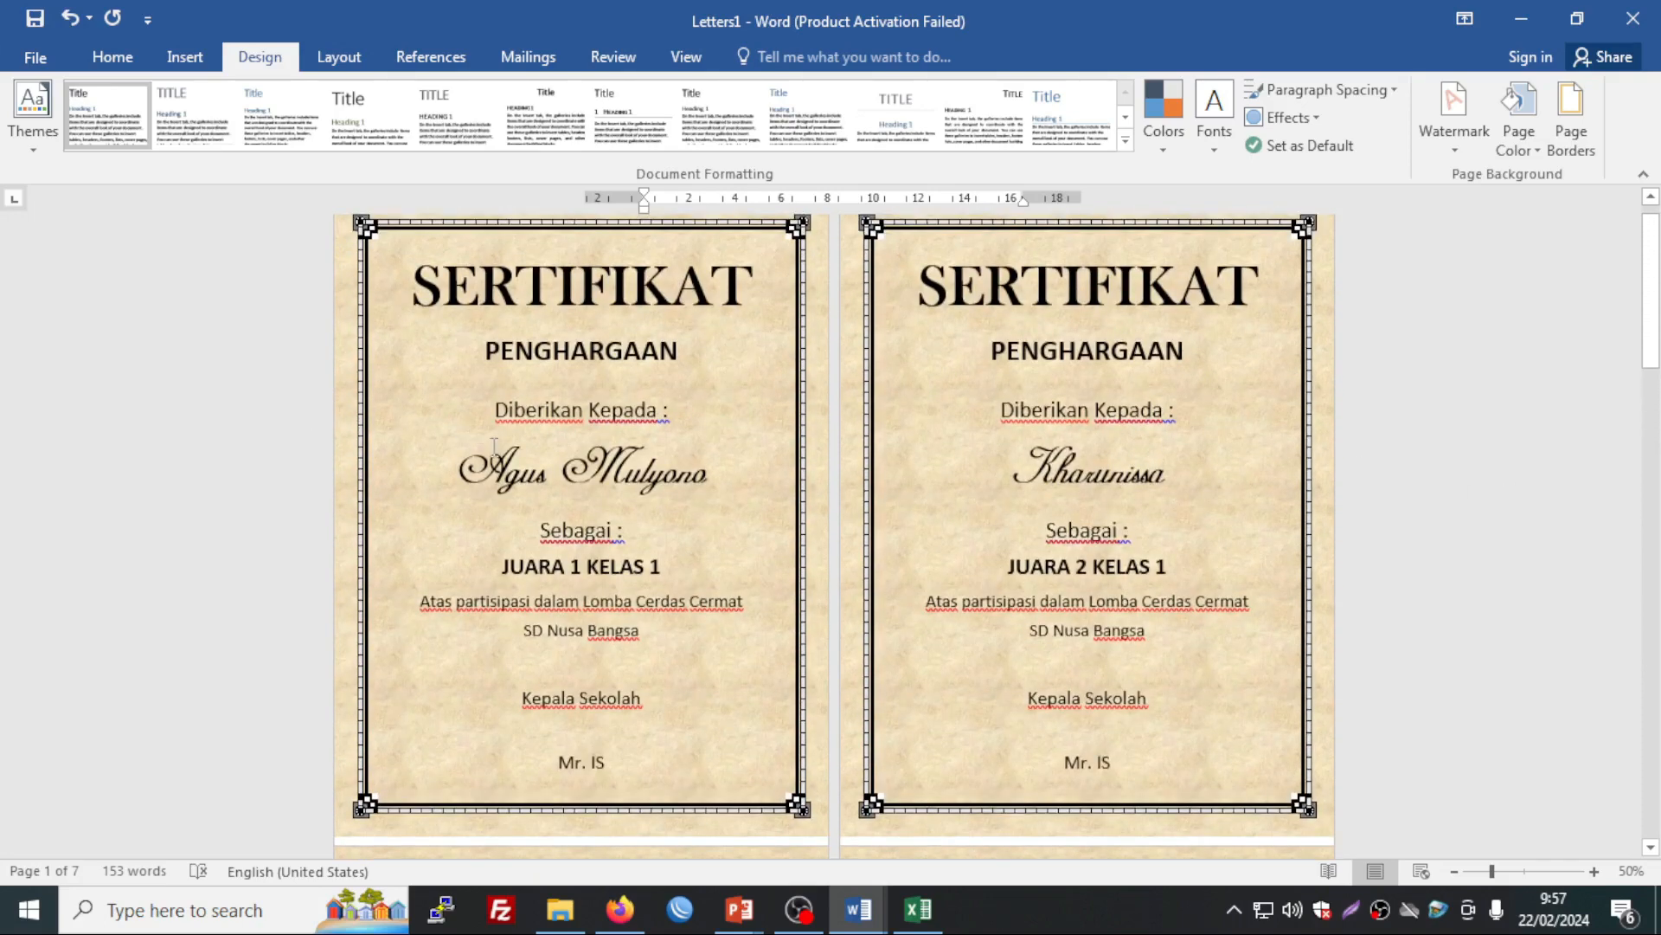
scroll(494, 447, up, 2)
click(868, 924)
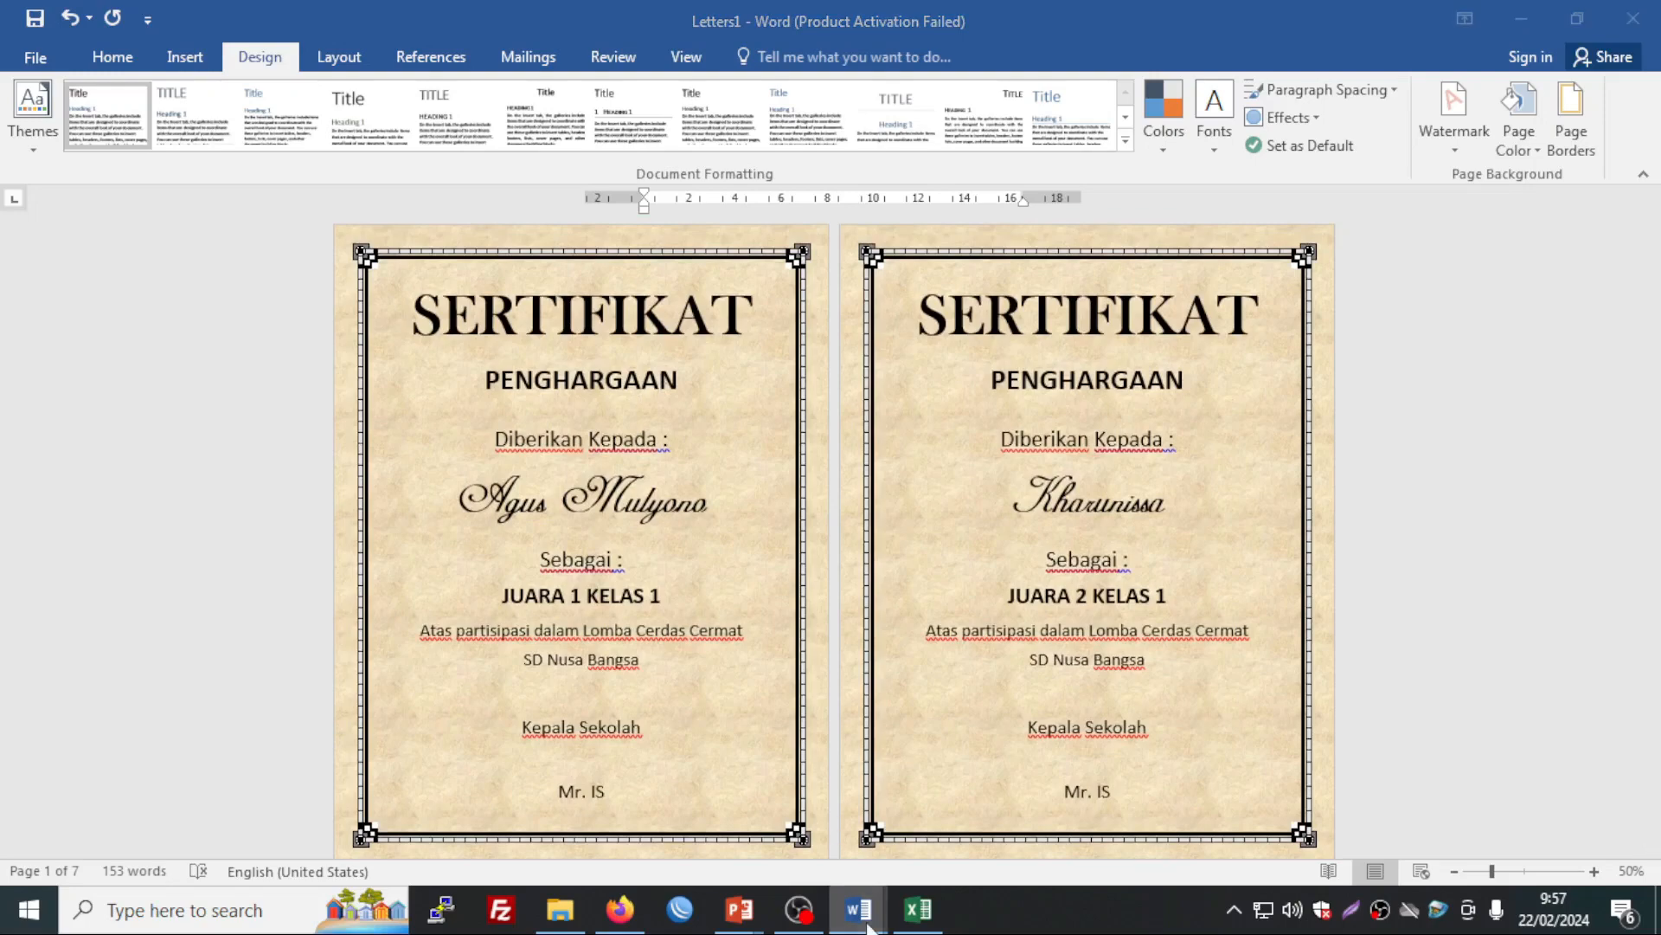
click(803, 805)
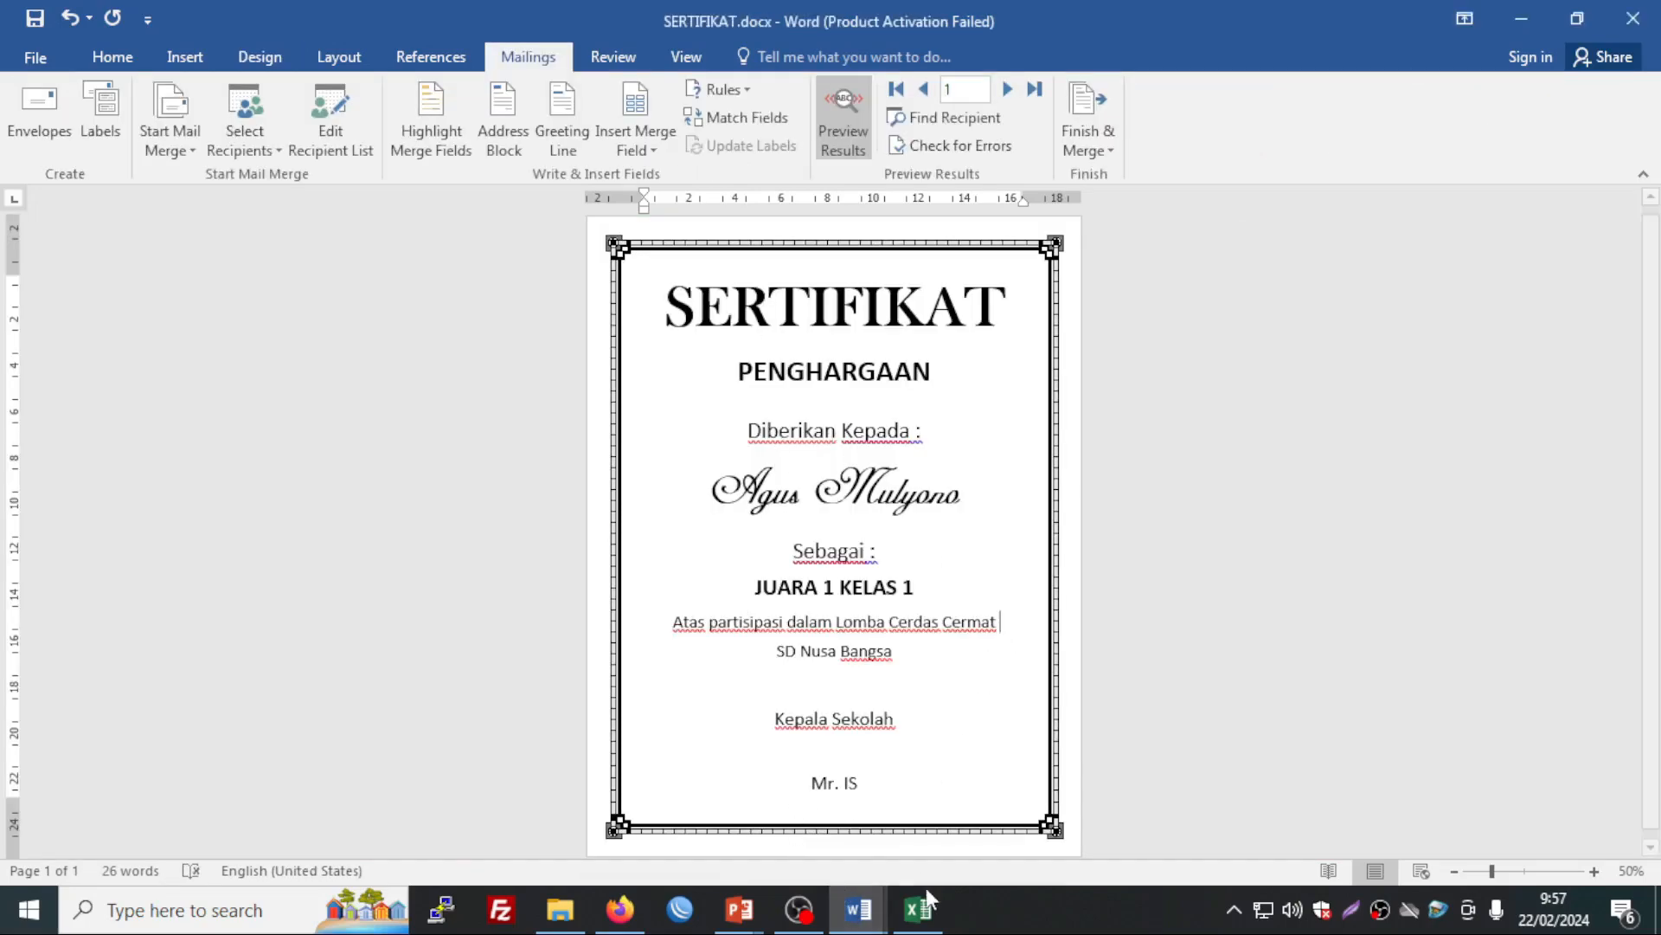
Step: Bring the data sertifikat.xlsx workbook to the front from the Excel taskbar icon
mouse_move(919, 908)
click(809, 738)
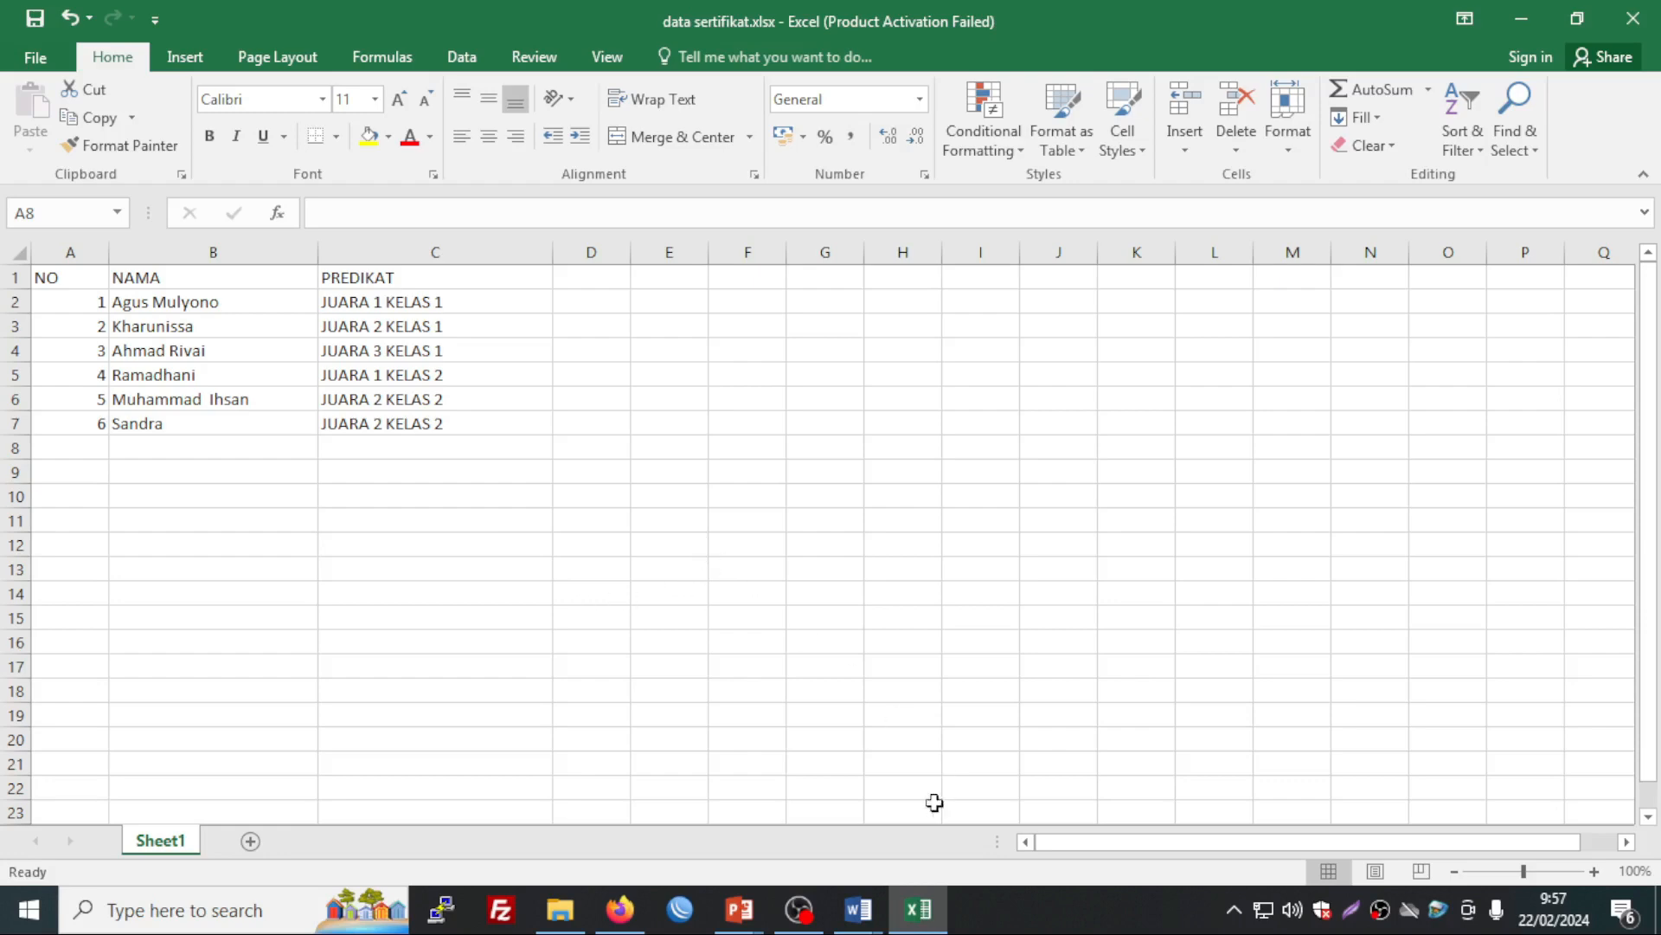
Step: Switch back to the merged Letters1 document window in Word
click(858, 909)
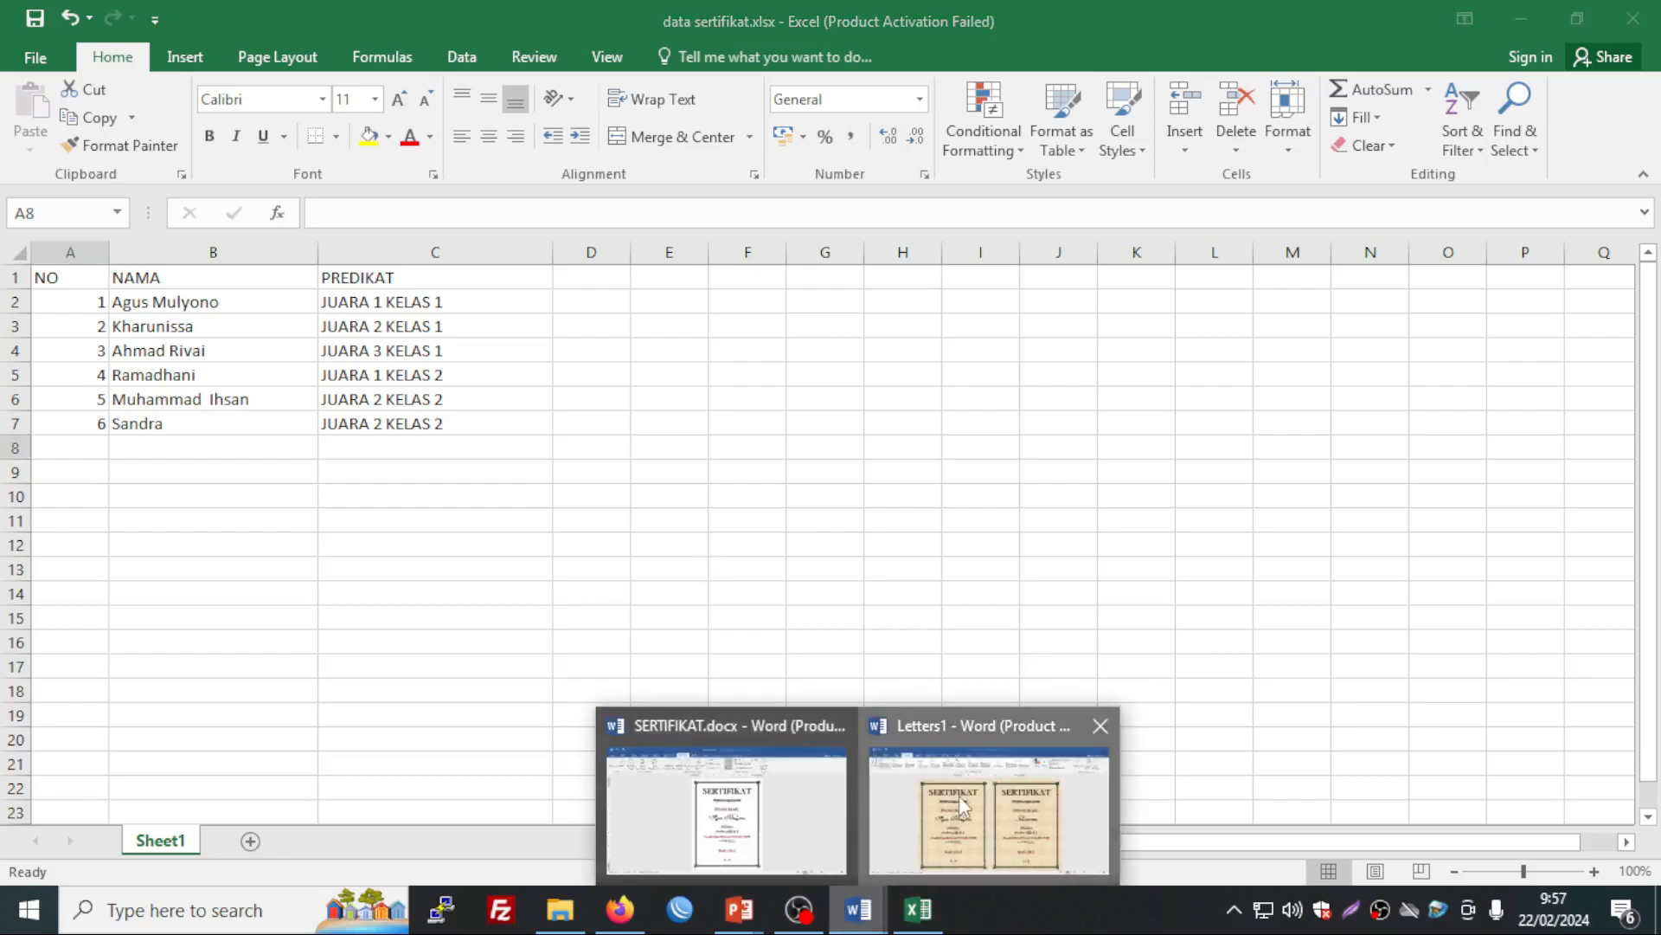
click(959, 796)
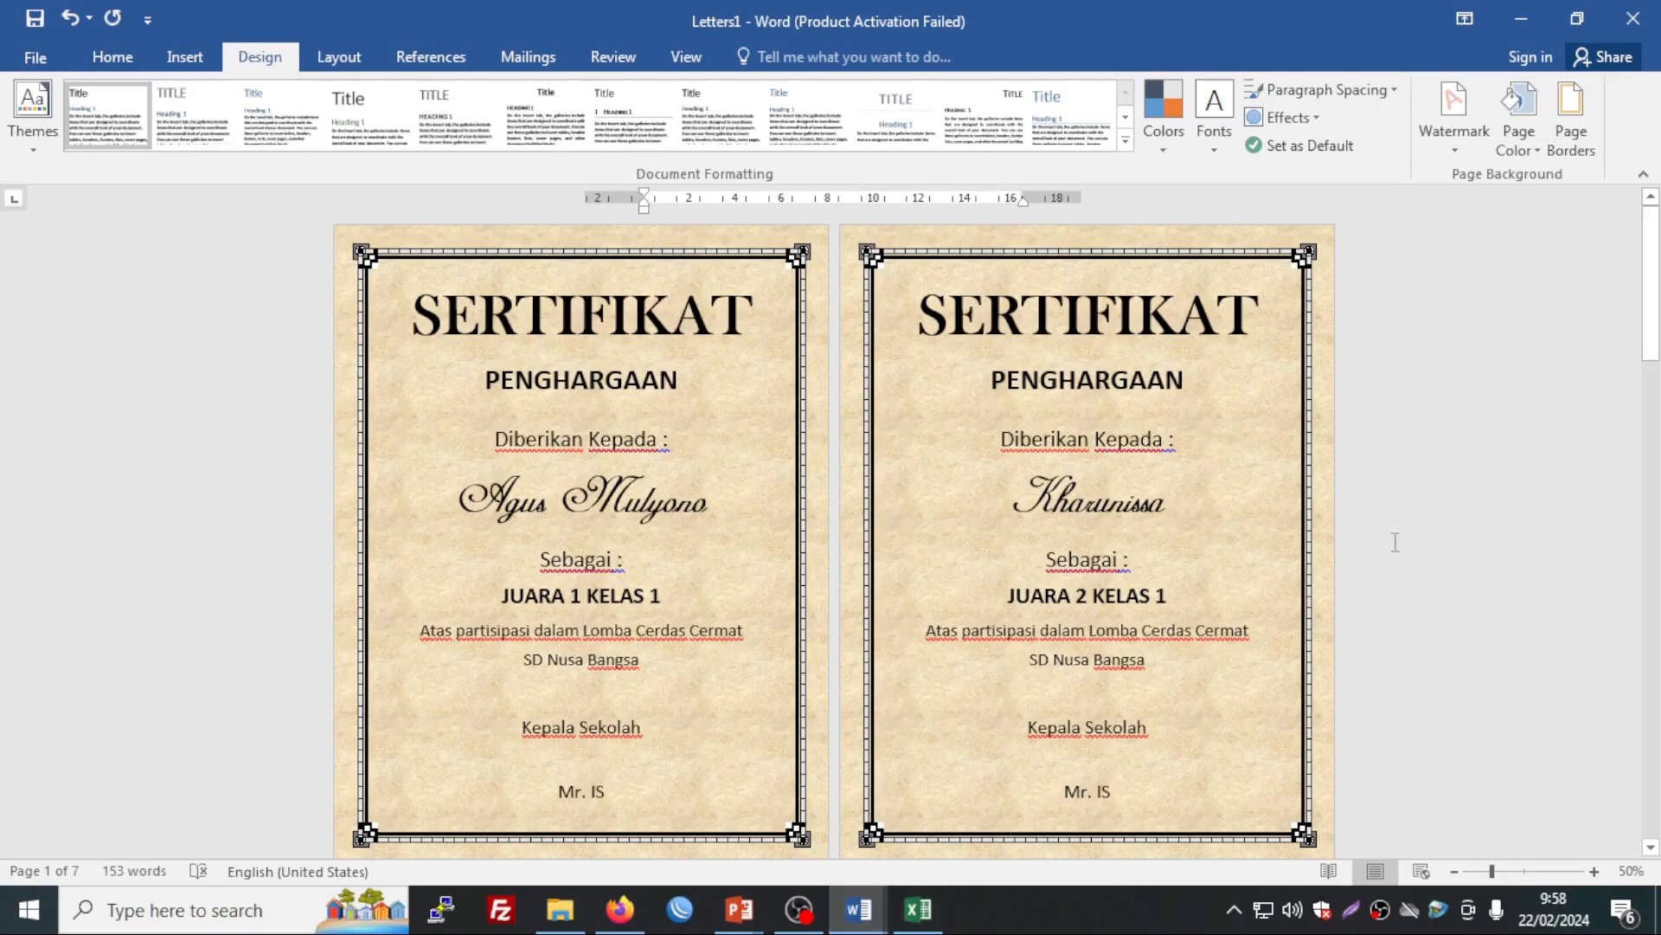
scroll(1385, 545, down, 3)
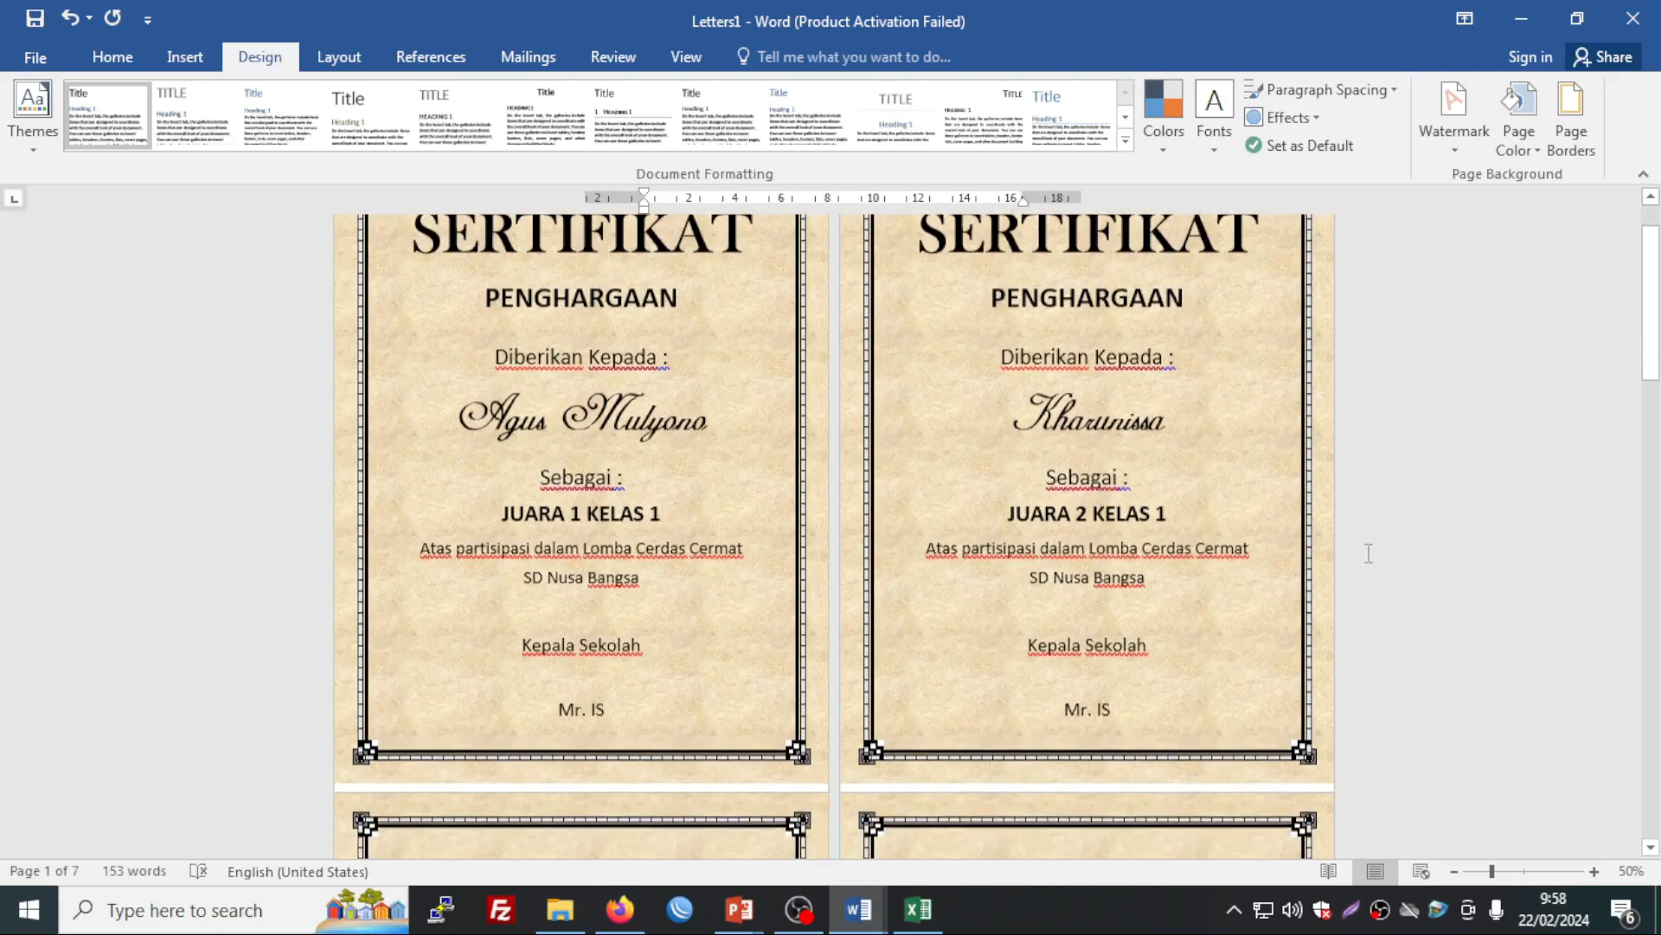
scroll(1368, 552, down, 10)
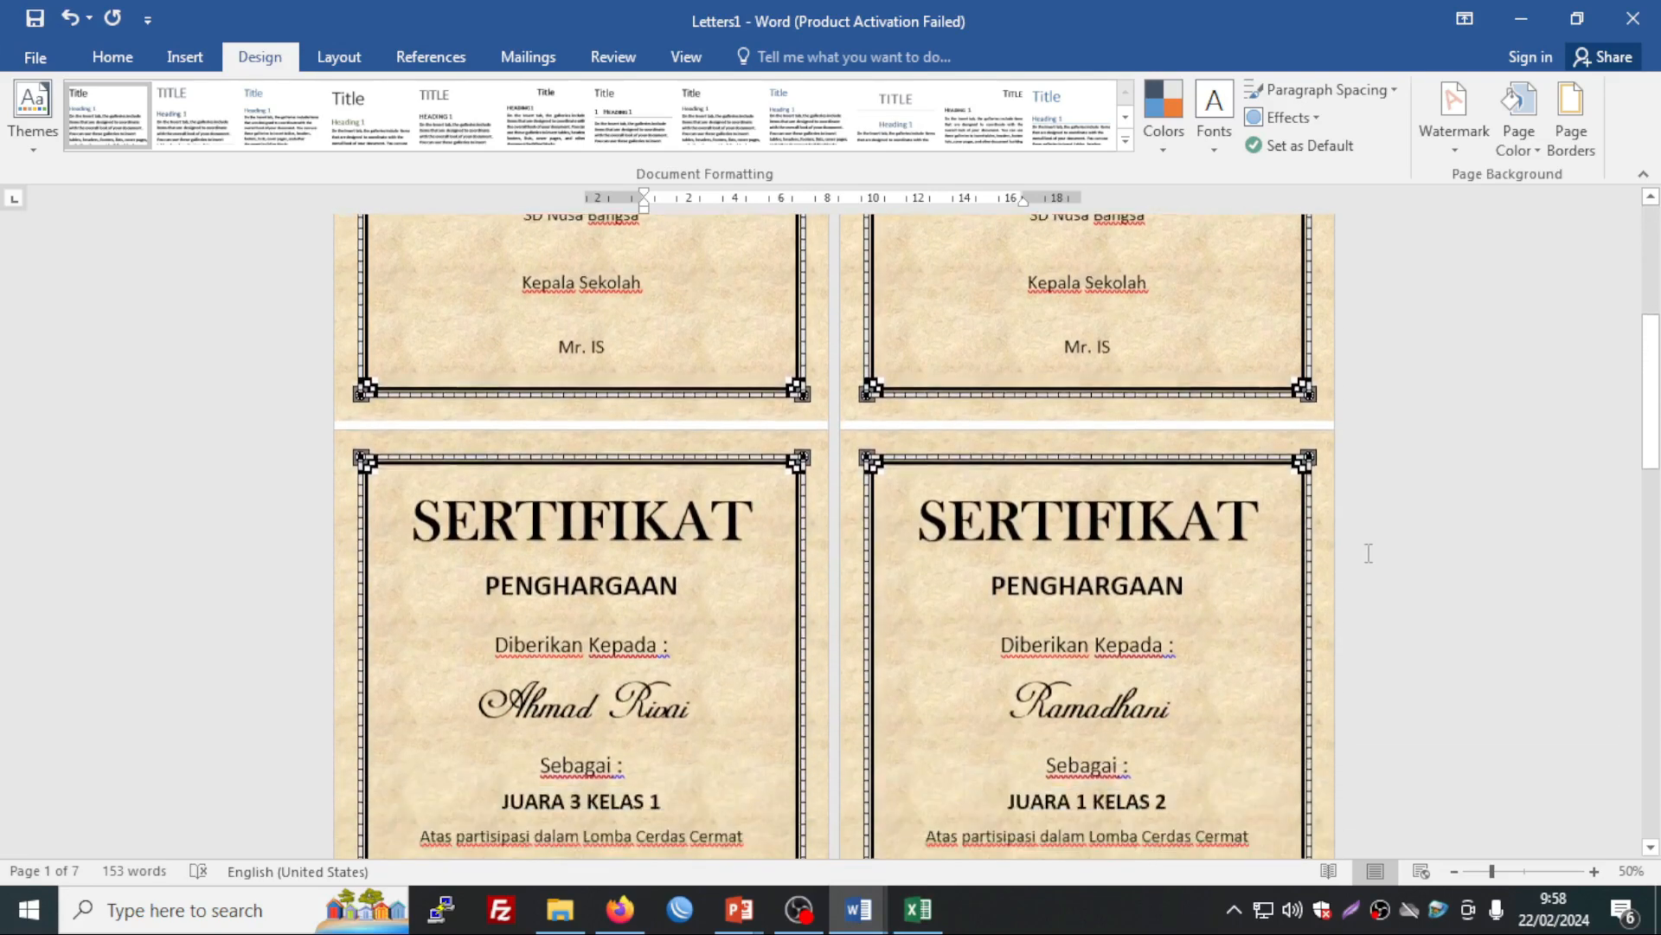
scroll(1368, 552, down, 1)
scroll(1368, 552, down, 3)
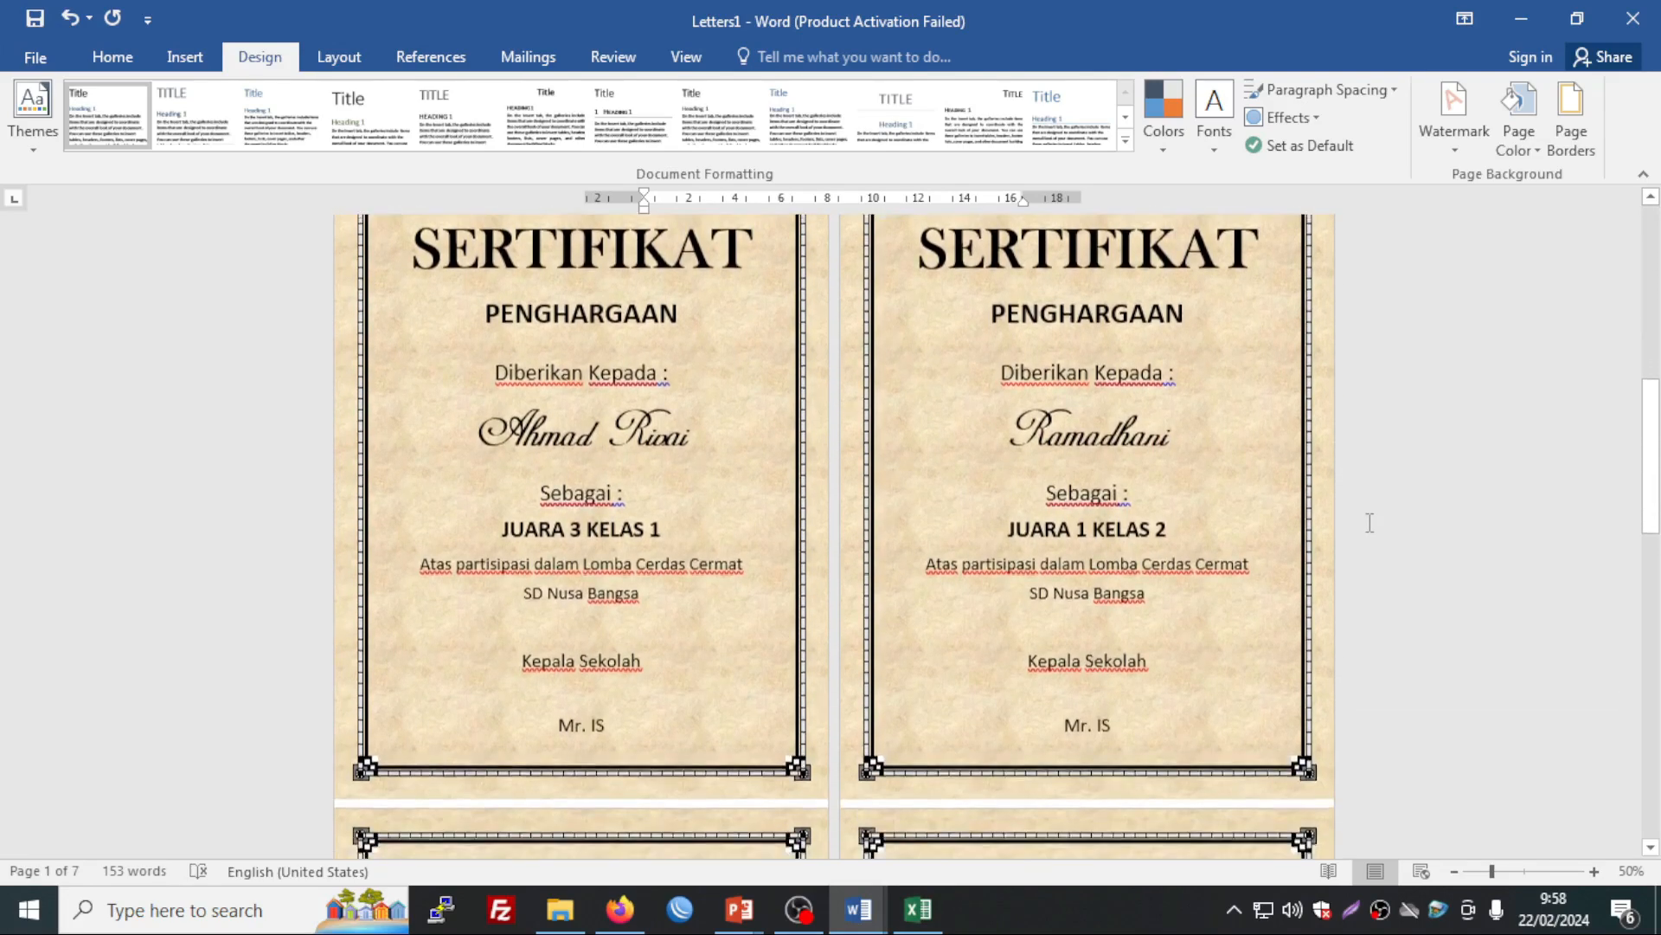
scroll(1370, 514, up, 16)
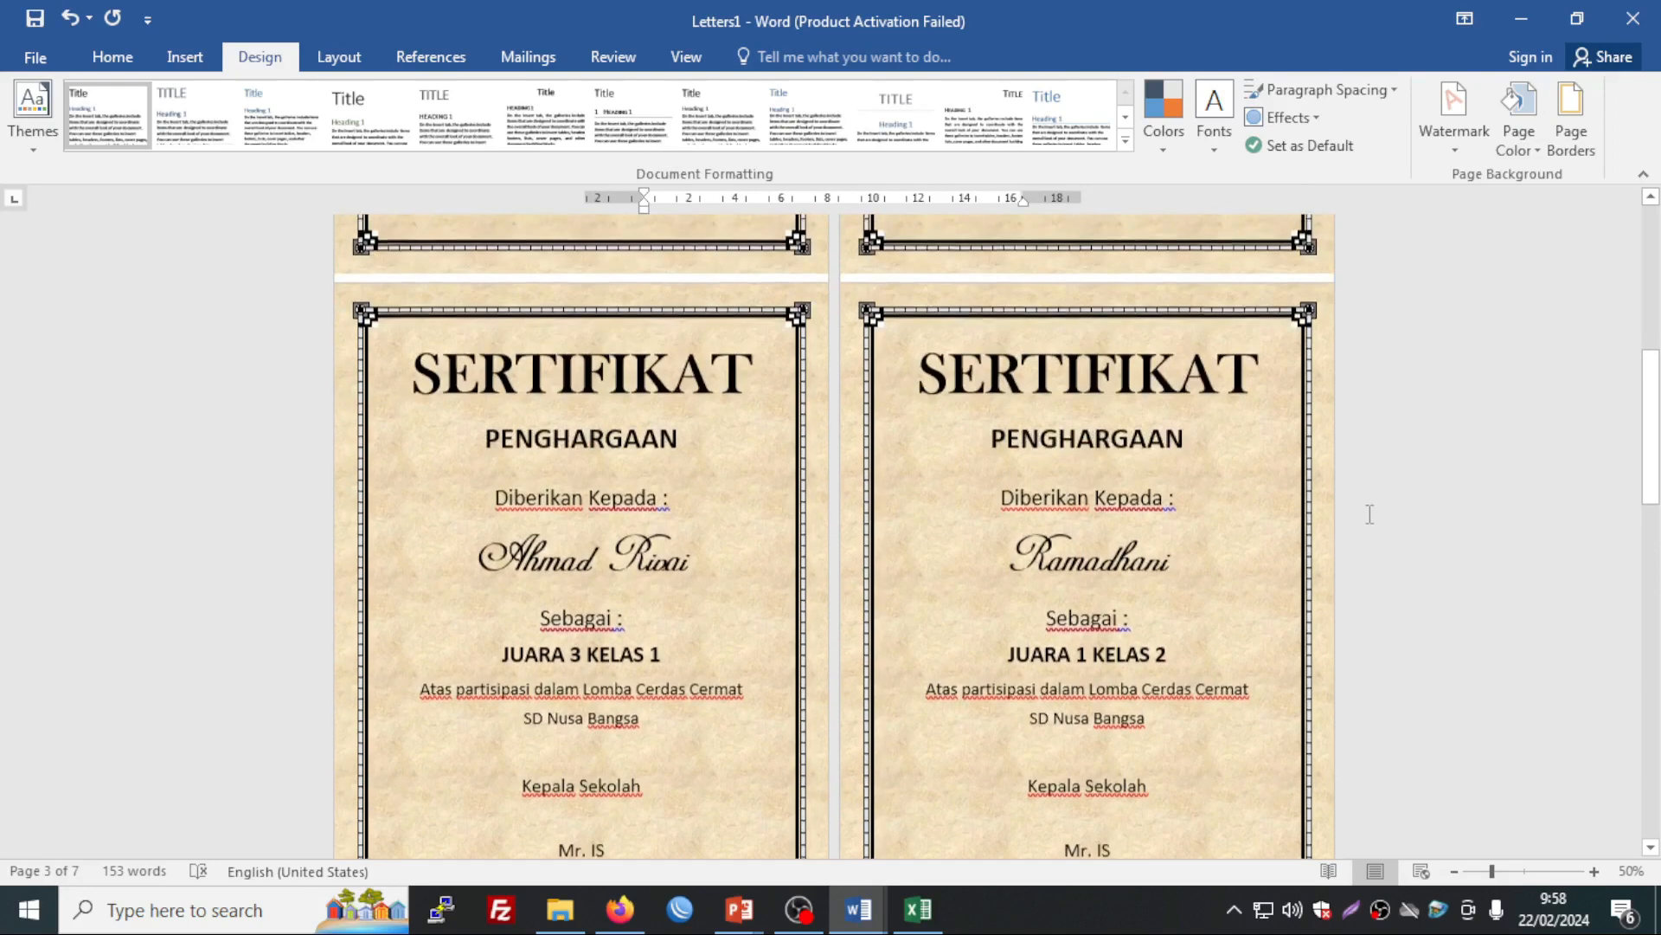
scroll(1370, 514, up, 1)
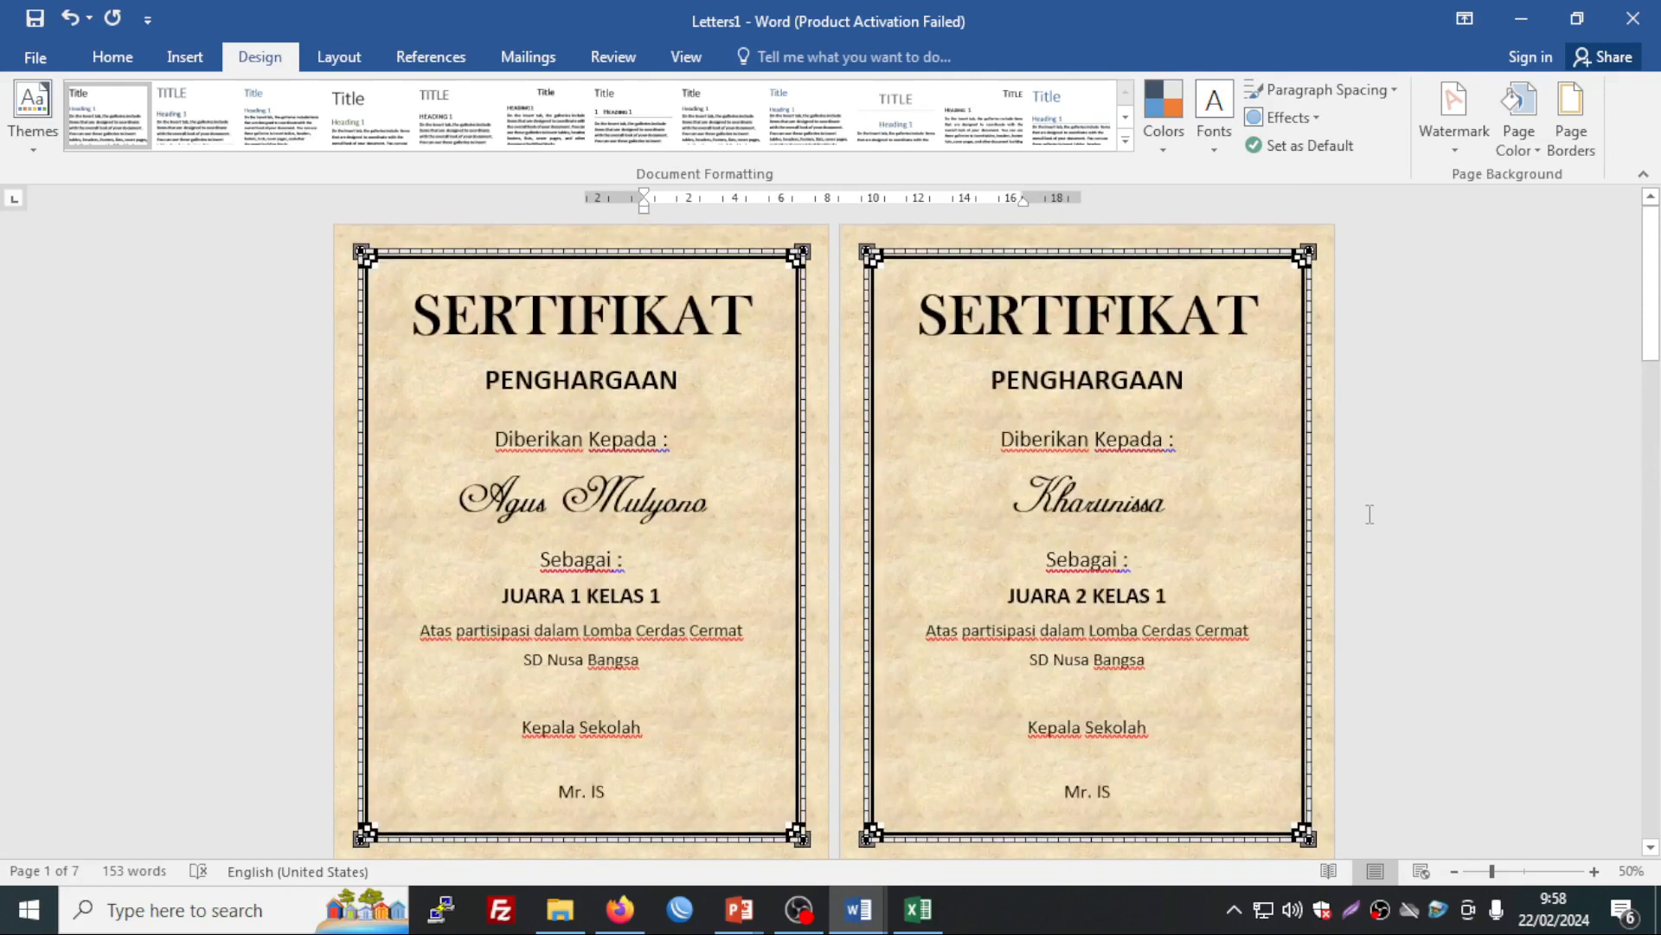